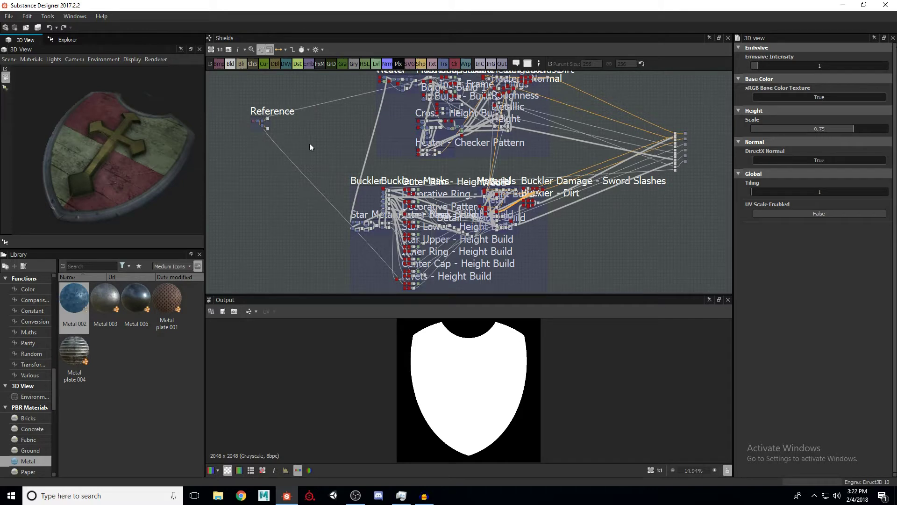
Examine the heater shield with the cross from several angles in the enlarged 3D preview, including its frame and wood surface
drag(149, 140, 140, 122)
click(190, 50)
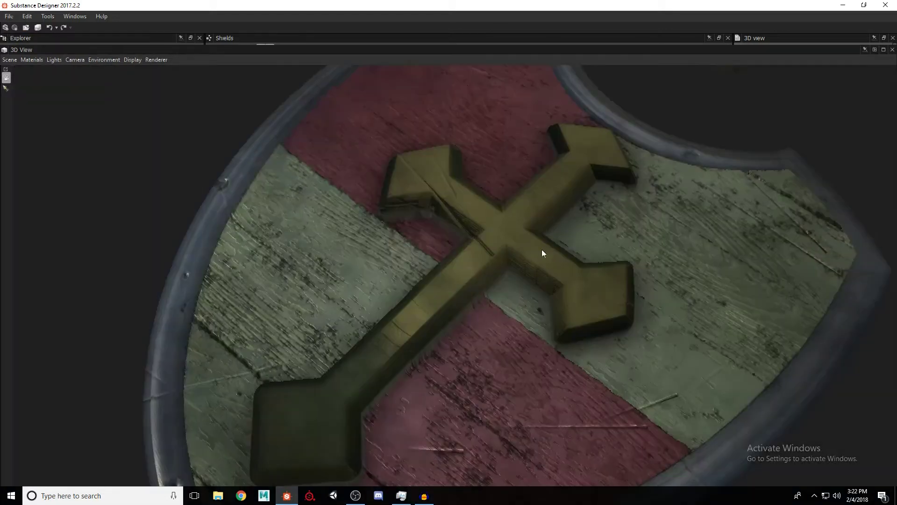
scroll(479, 256, down, 5)
drag(481, 254, 481, 291)
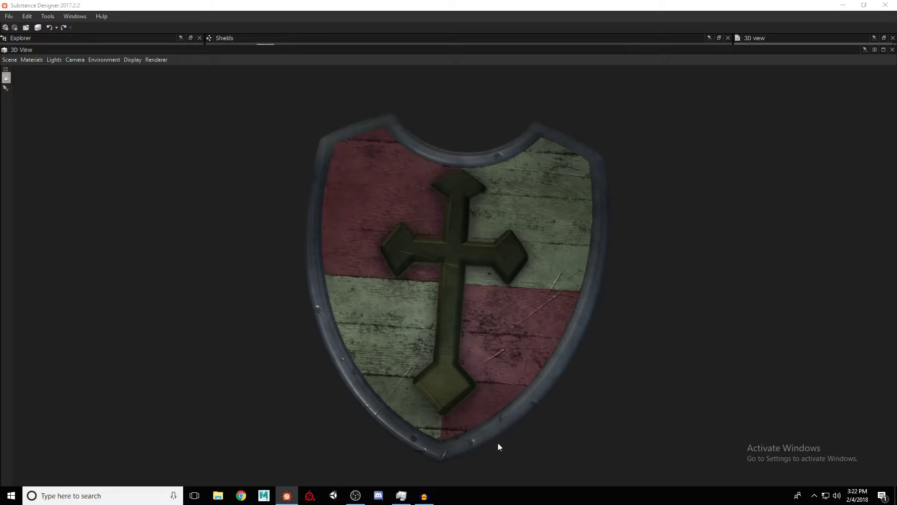
drag(532, 190, 451, 289)
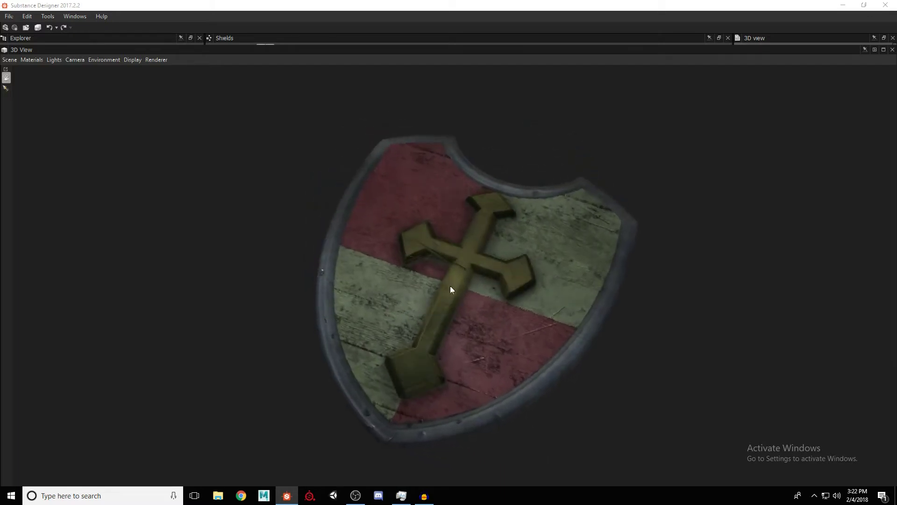
drag(444, 256, 506, 202)
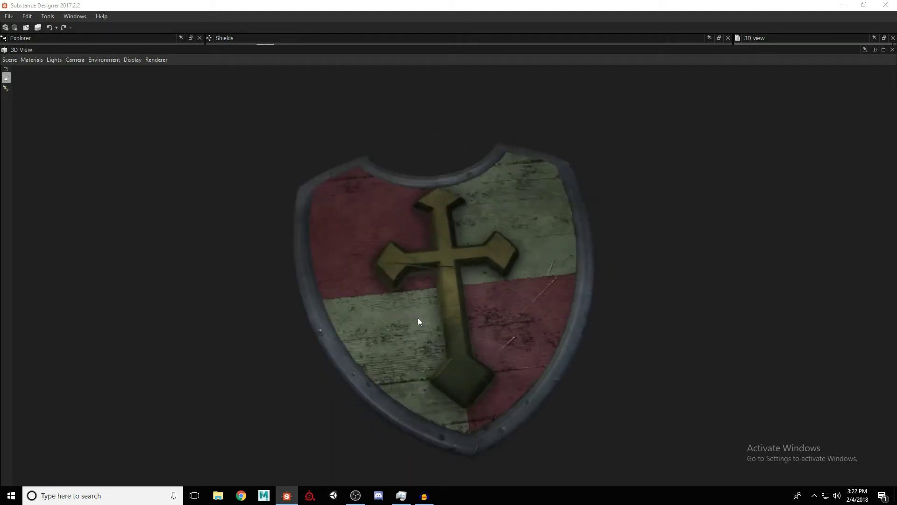
drag(448, 312, 464, 334)
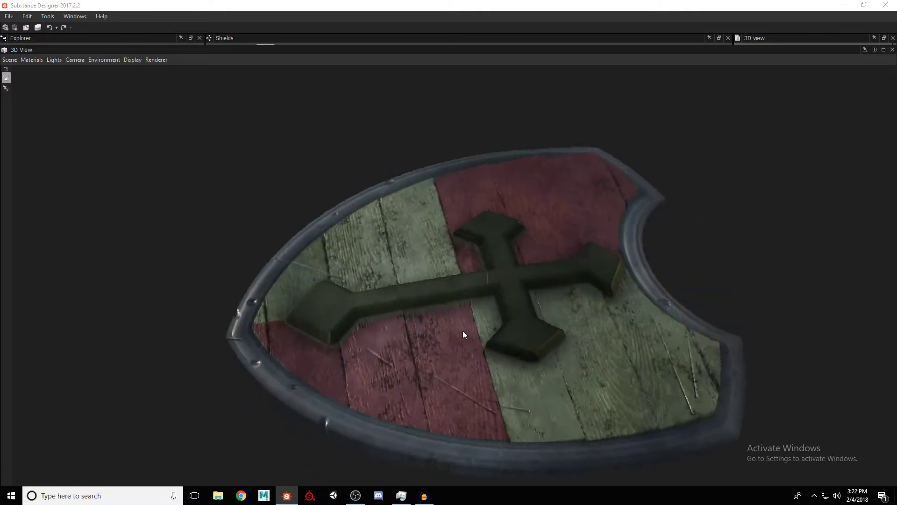
drag(425, 239, 421, 274)
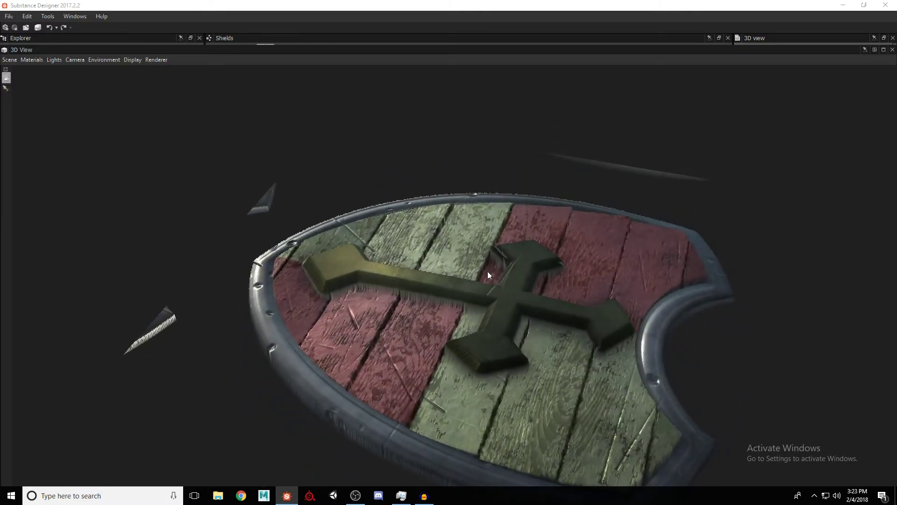
drag(491, 282, 538, 316)
click(883, 50)
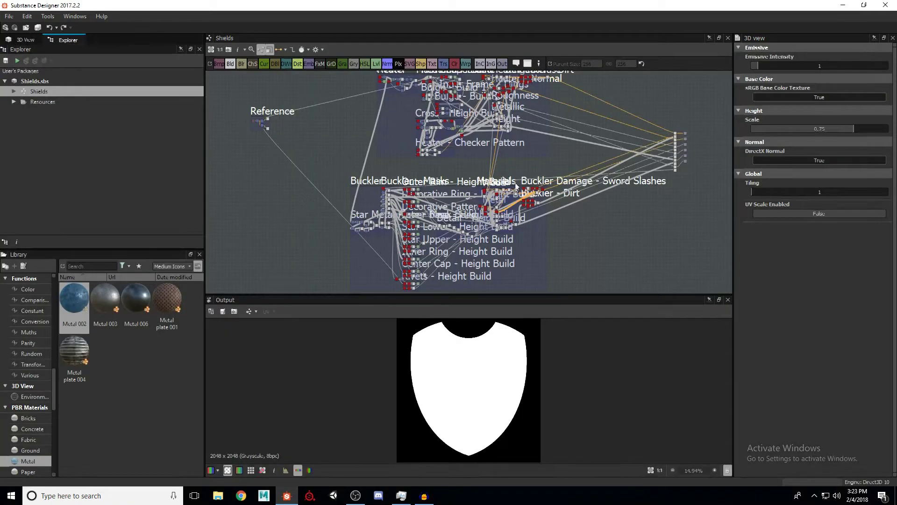
Rewire the base colour and normal outputs to the buckler's versions of those maps instead of the heater shield's
scroll(527, 168, up, 5)
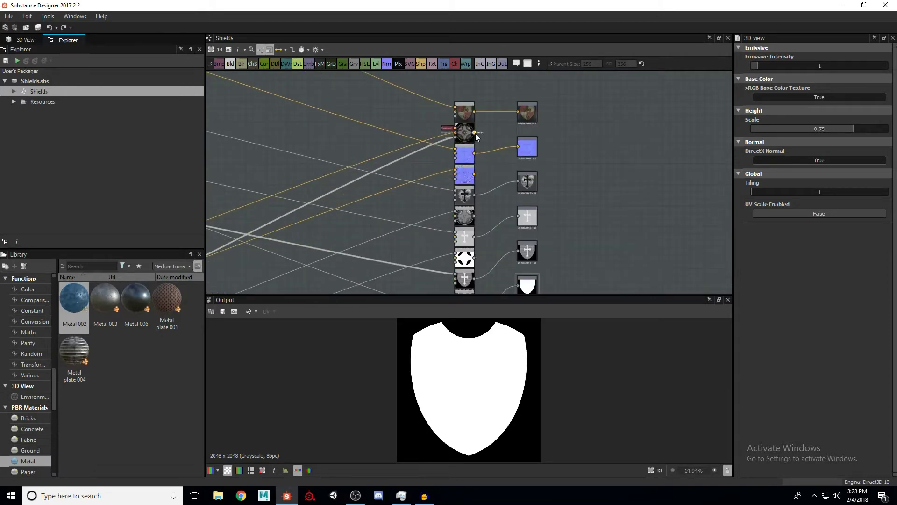
drag(524, 116, 519, 113)
drag(474, 174, 518, 147)
middle_drag(499, 196, 495, 173)
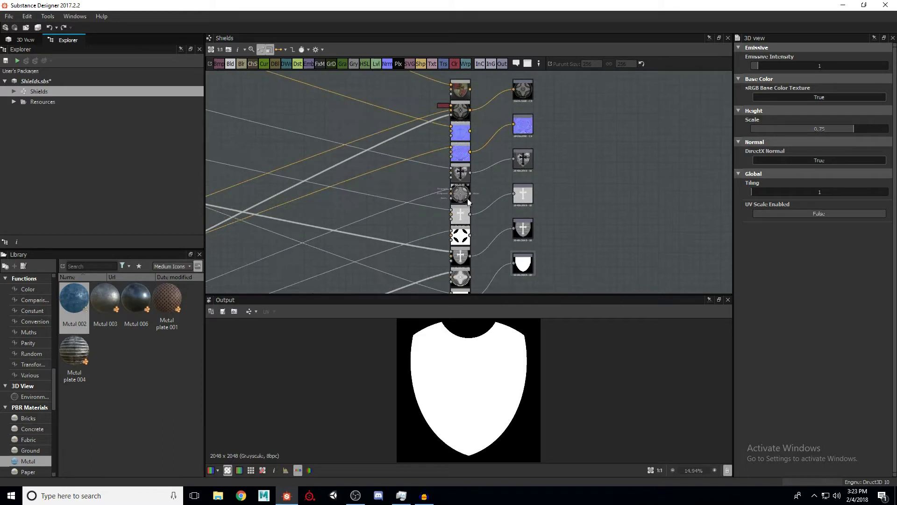
Rewire the remaining outputs to the buckler's roughness, metallic, height and round silhouette mask maps
drag(470, 192, 514, 161)
drag(470, 237, 514, 193)
middle_drag(471, 274, 473, 229)
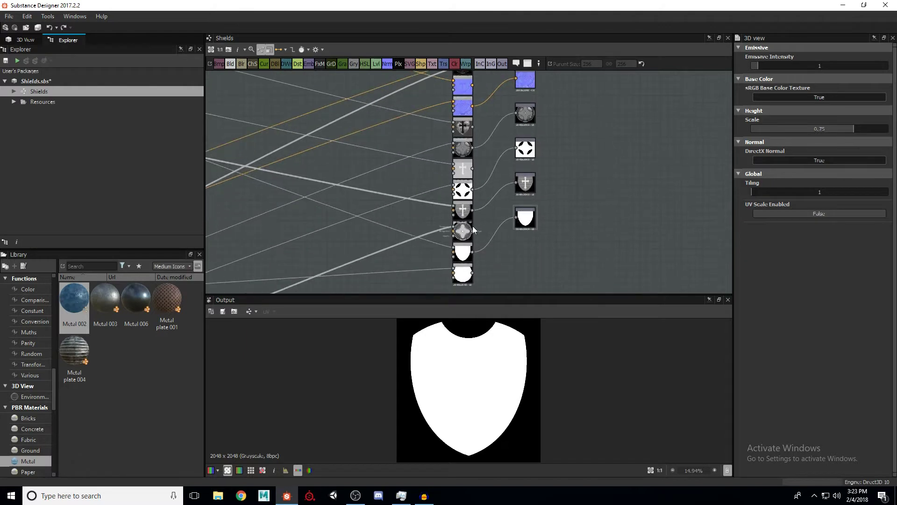
drag(474, 231, 515, 184)
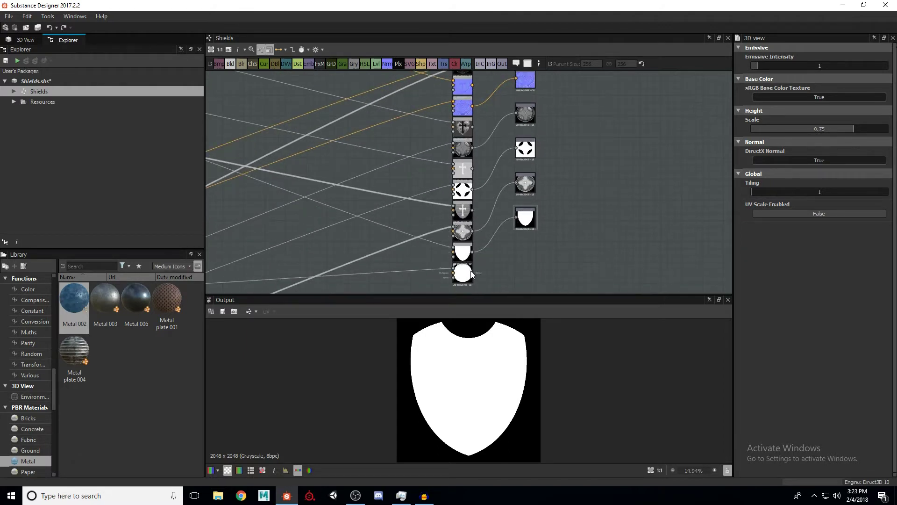
drag(476, 275, 523, 218)
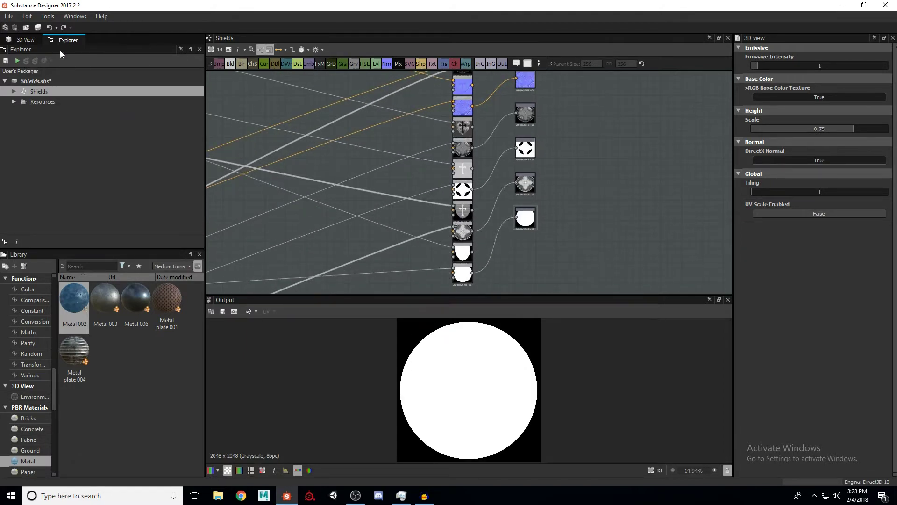
Examine the buckler in the enlarged 3D preview, viewing the star plate, rivets, decorative ring and scratches from several angles
click(26, 40)
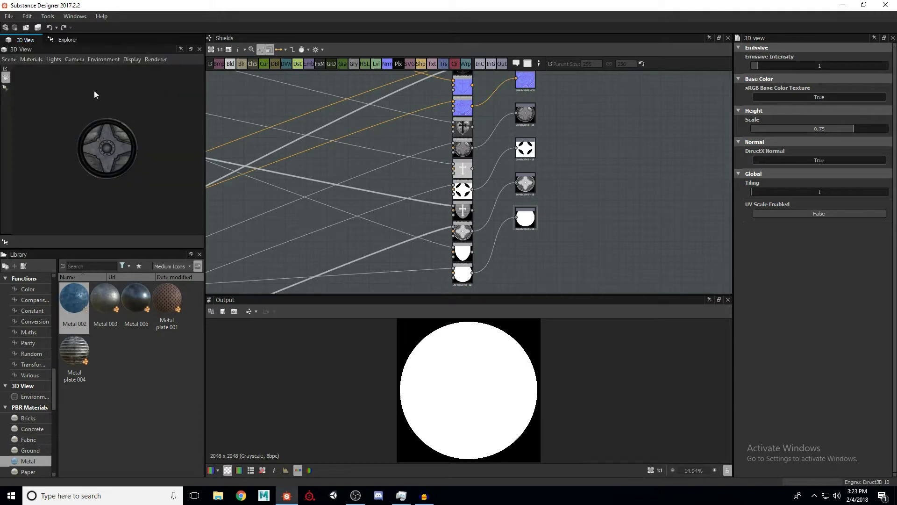
click(190, 49)
scroll(461, 283, up, 5)
drag(462, 279, 597, 197)
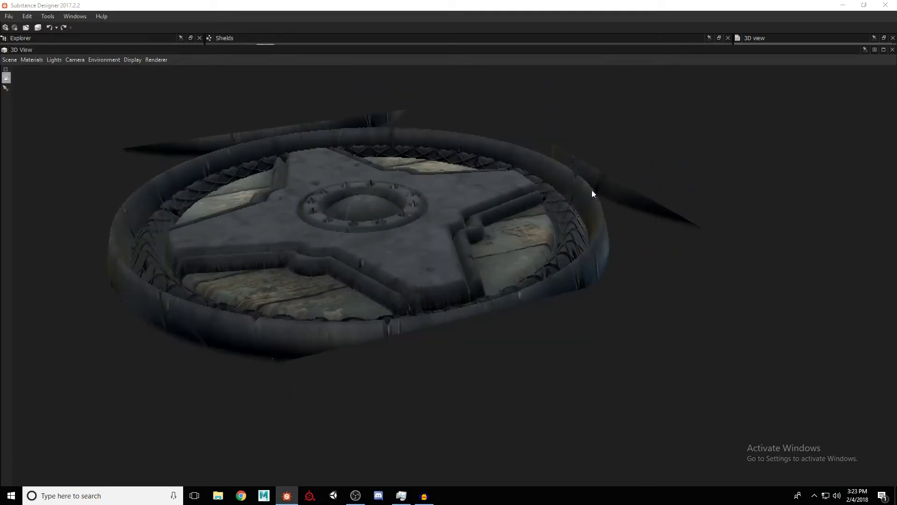
drag(550, 201, 514, 254)
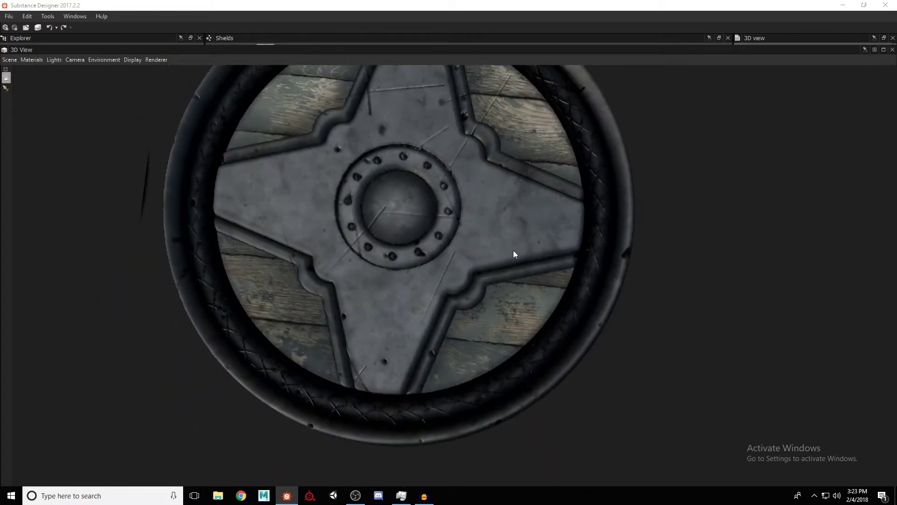
scroll(514, 251, down, 5)
drag(502, 203, 422, 187)
drag(550, 264, 583, 202)
drag(465, 263, 354, 147)
right_drag(587, 182, 463, 280)
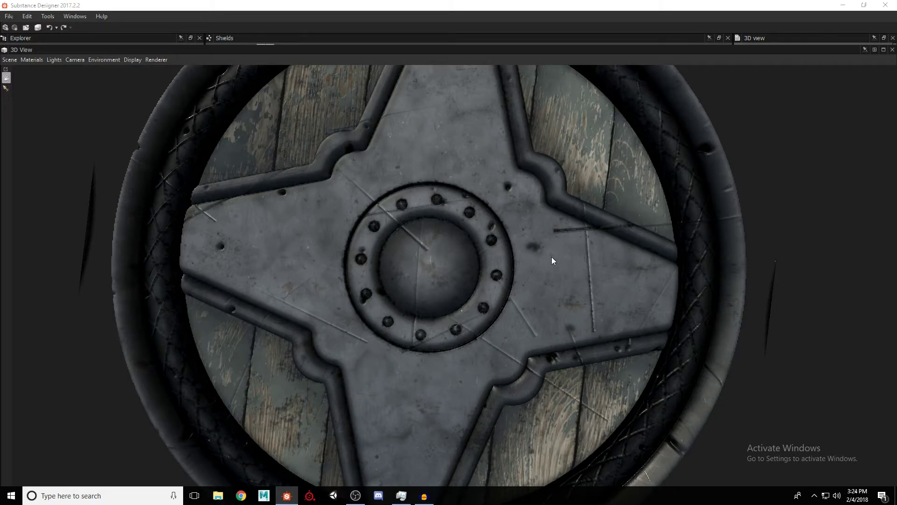
key(f)
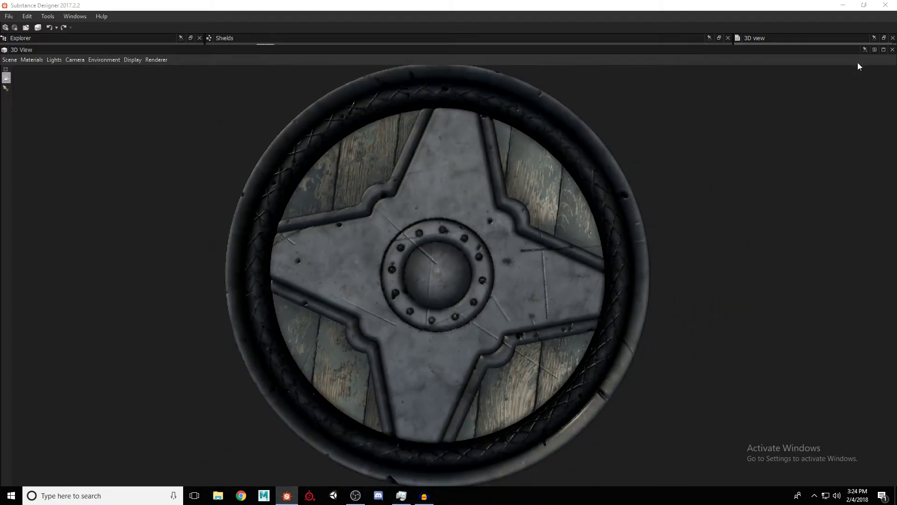
click(874, 49)
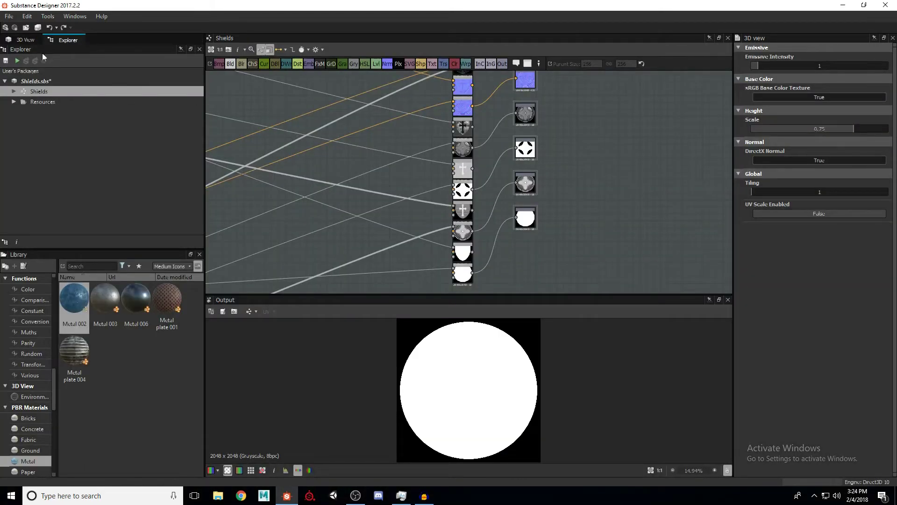
Edit the preview's default material and set its height scale to 0.25
click(26, 40)
drag(102, 129, 119, 143)
drag(159, 103, 167, 129)
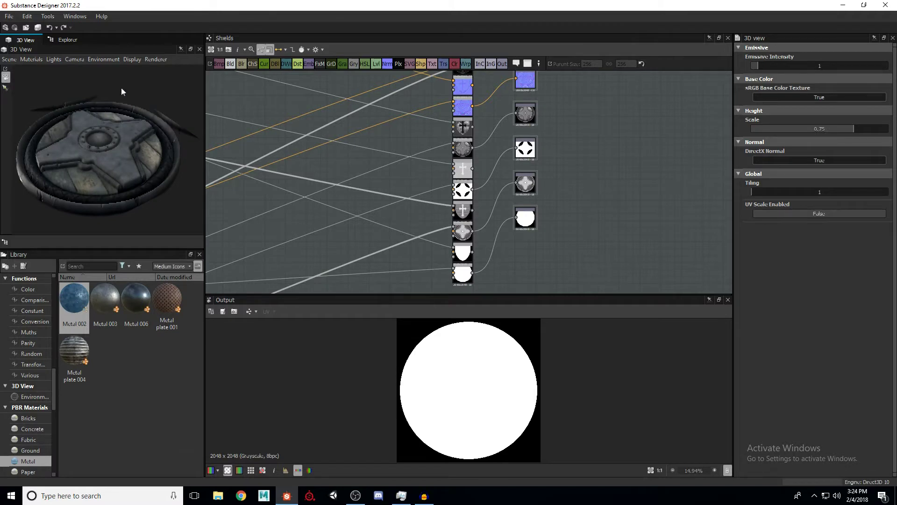
click(15, 64)
mouse_move(43, 74)
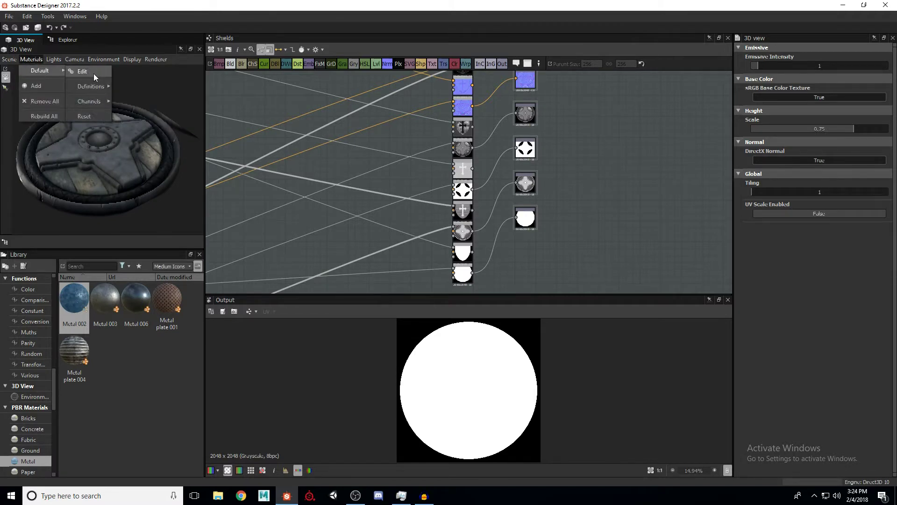
click(93, 74)
drag(853, 131, 788, 127)
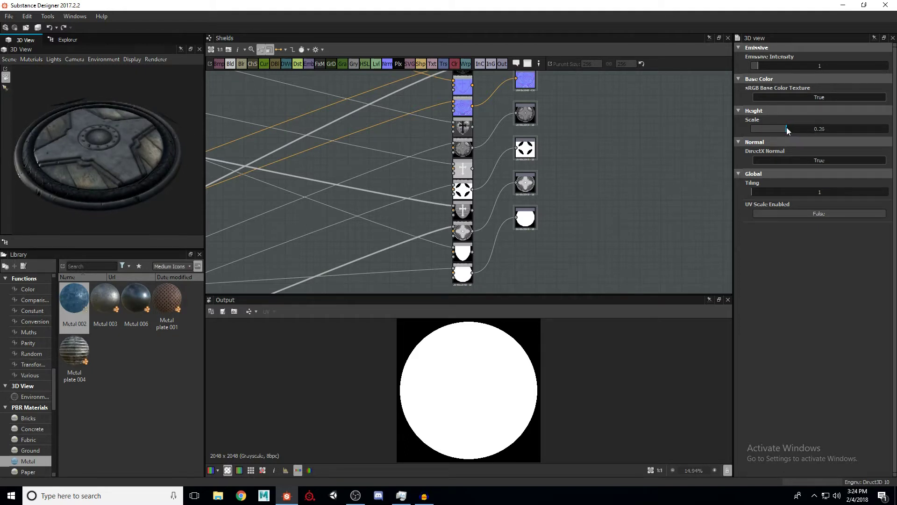
drag(113, 162, 107, 187)
Inspect the shield reference bitmap in the Reference frame and the Transformation 2D nodes that isolate the heater shield
scroll(449, 187, down, 6)
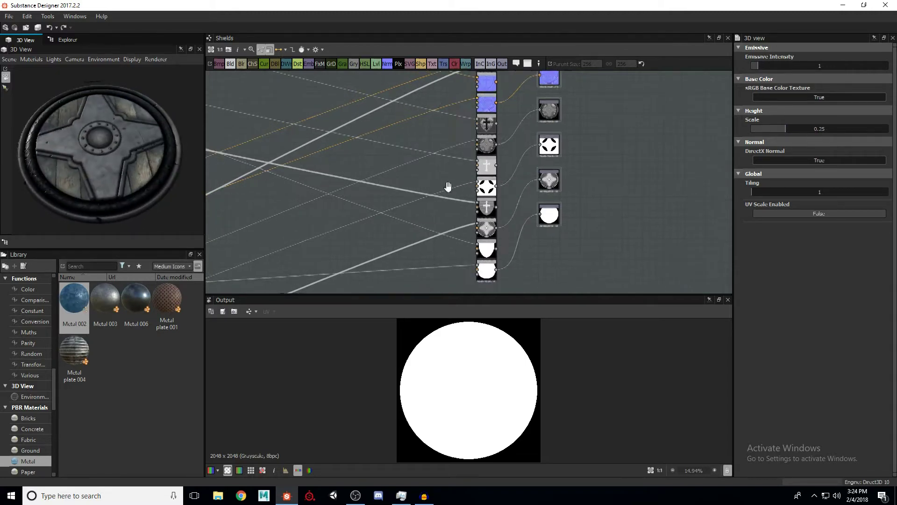
middle_drag(440, 183, 460, 178)
scroll(439, 186, down, 1)
scroll(438, 186, down, 1)
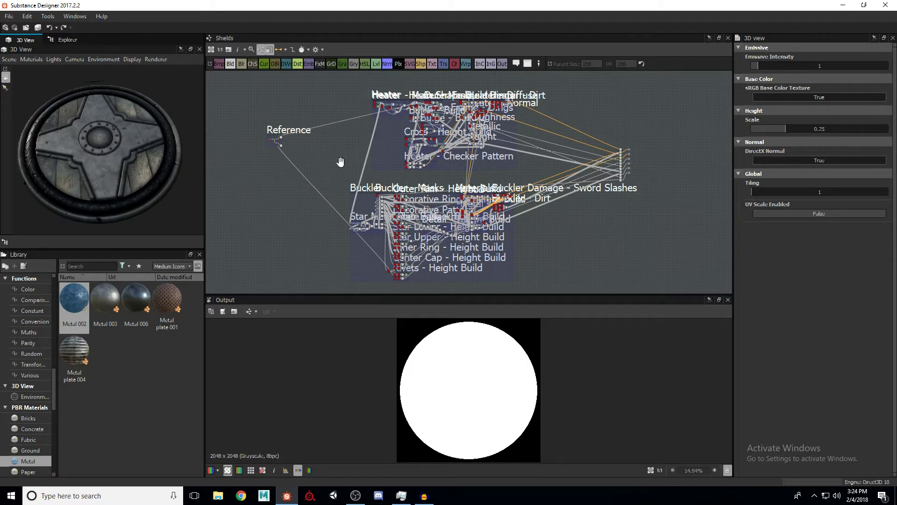
scroll(367, 176, up, 10)
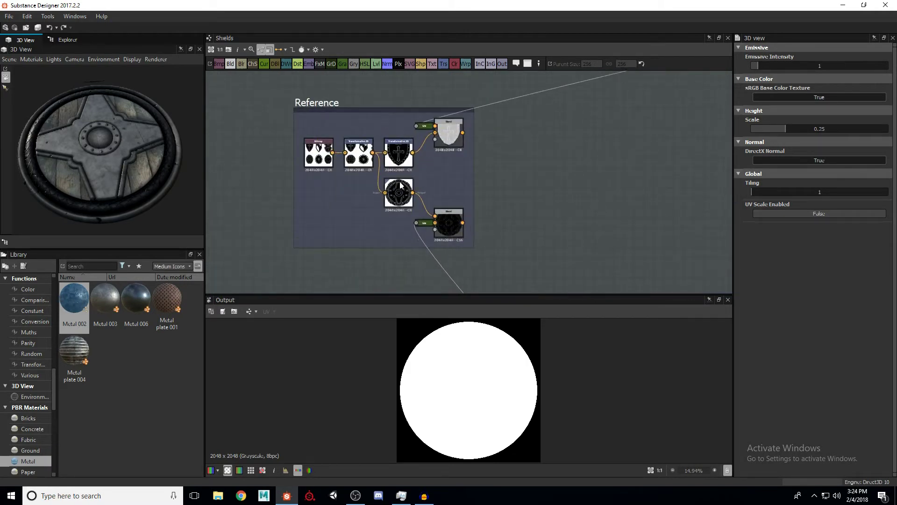
double_click(327, 160)
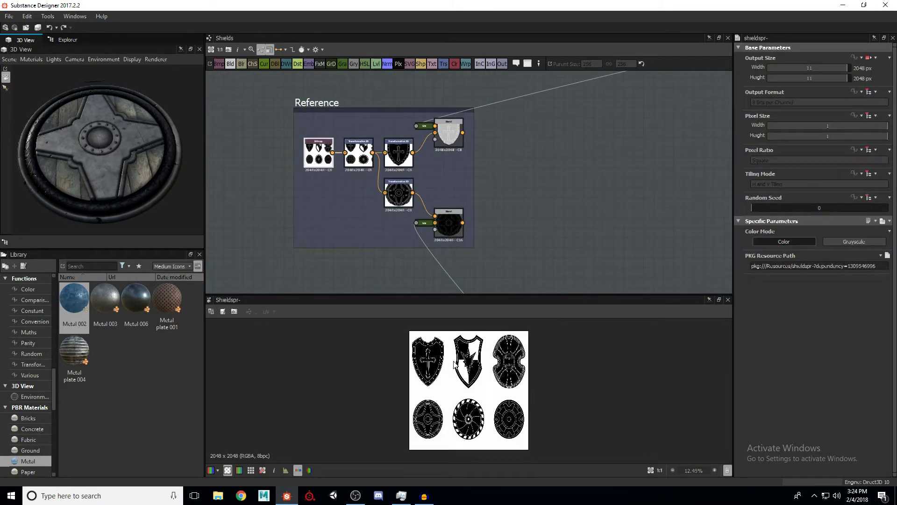
scroll(452, 369, up, 1)
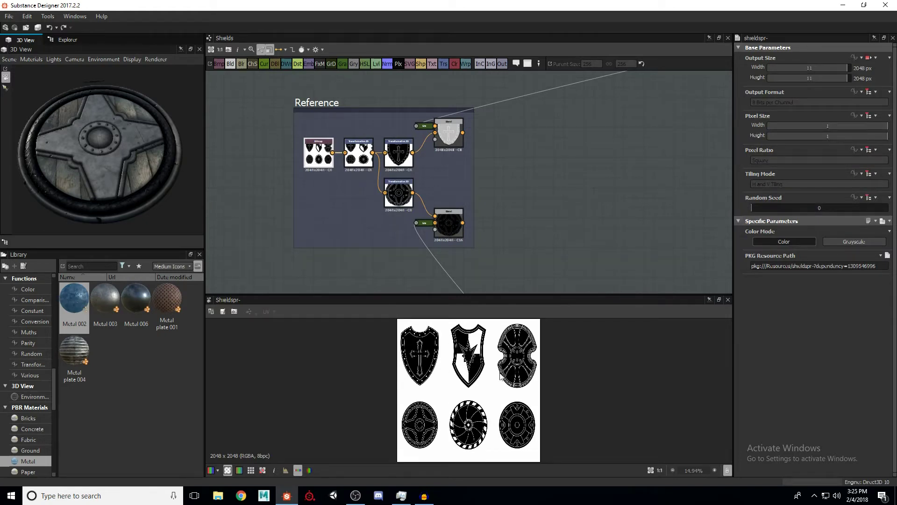
double_click(363, 157)
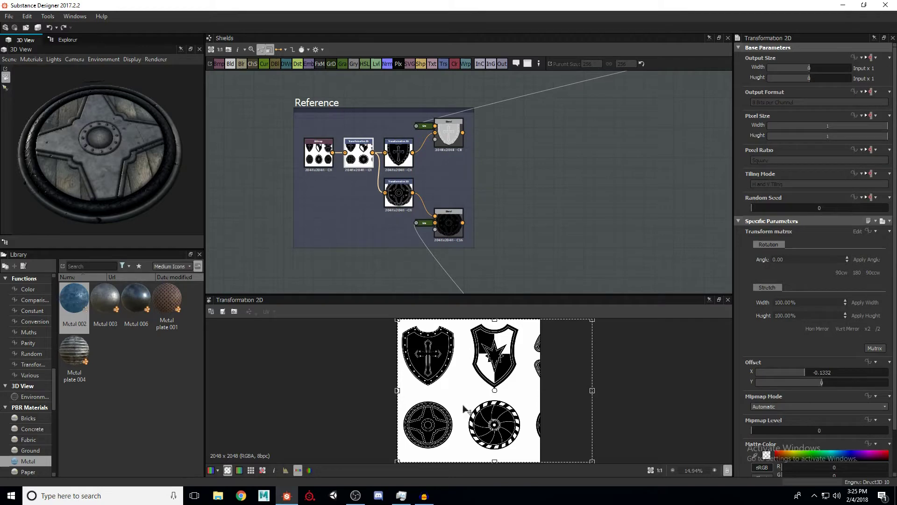
double_click(391, 166)
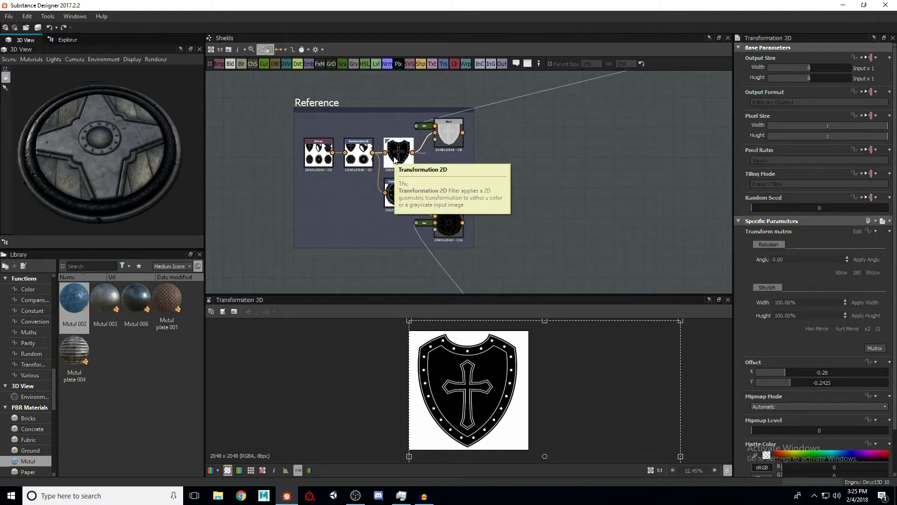
Inspect the two Blend nodes that overlay the reference drawings on the heater and buckler, zooming in on the buckler's rivets
click(454, 134)
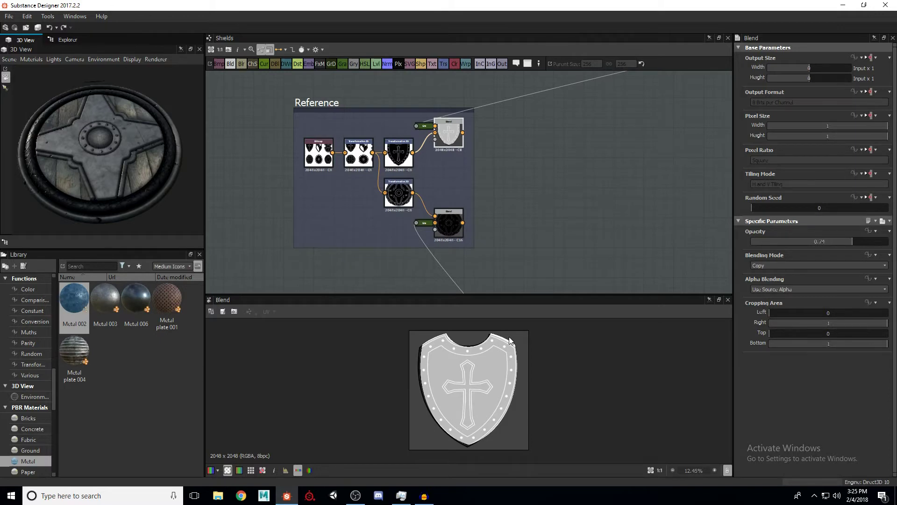
double_click(459, 225)
scroll(465, 403, up, 3)
scroll(472, 389, up, 2)
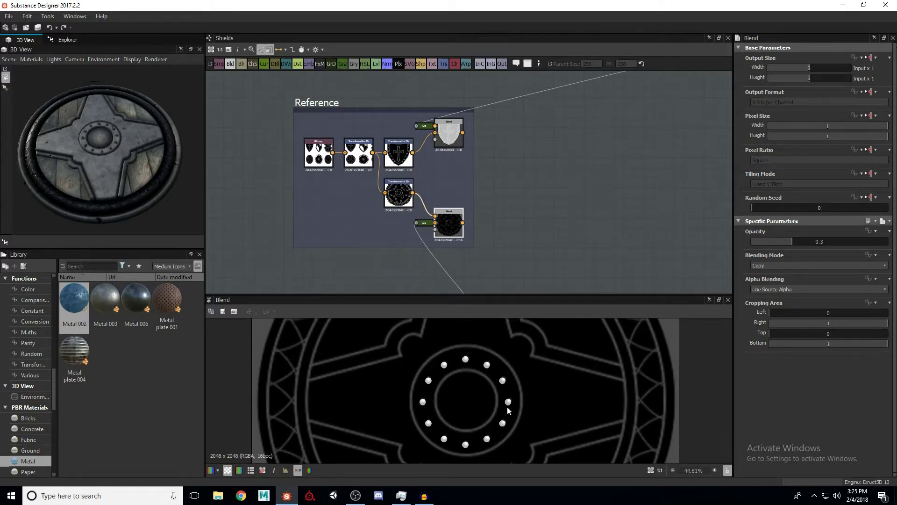
scroll(484, 378, down, 4)
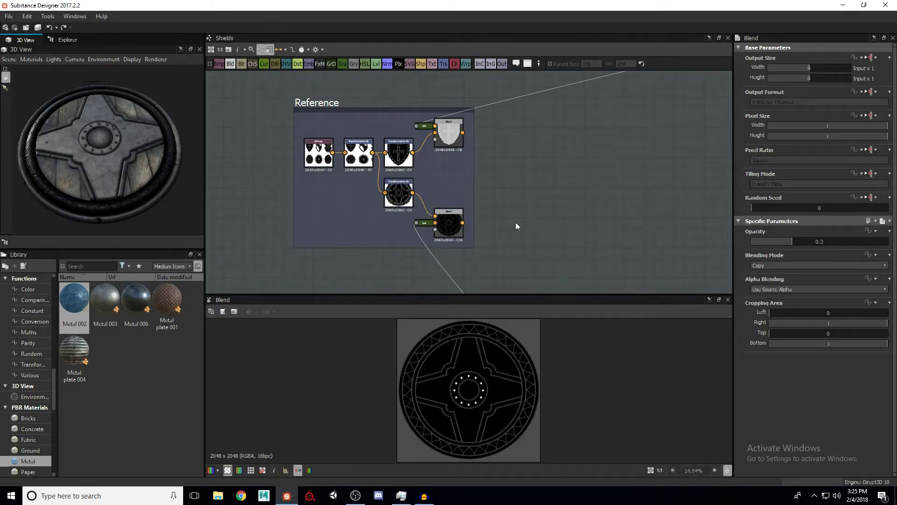
scroll(457, 184, down, 5)
scroll(459, 180, down, 3)
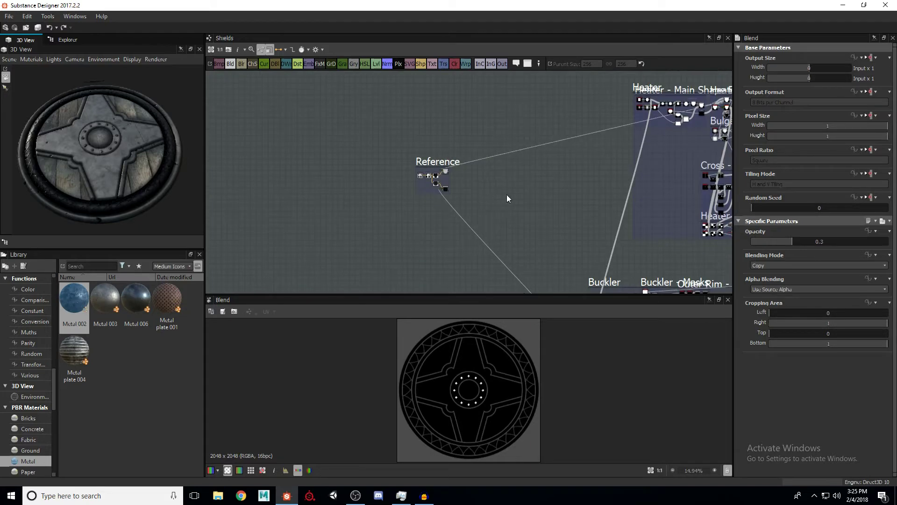
middle_drag(444, 194, 373, 142)
middle_drag(504, 214, 559, 271)
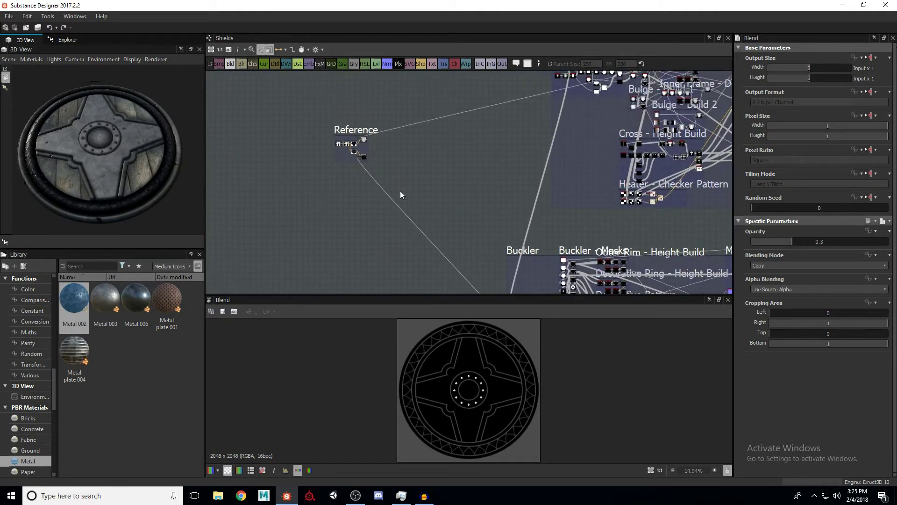
scroll(419, 200, up, 2)
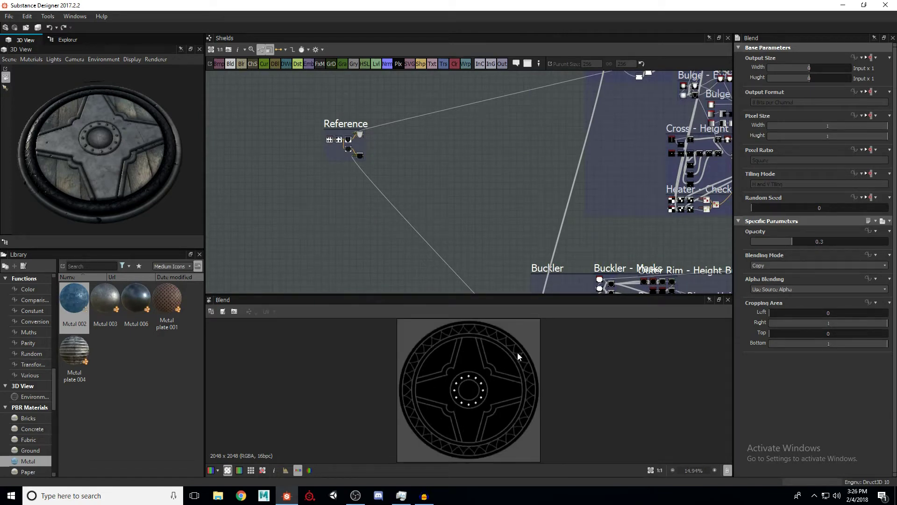
scroll(505, 356, up, 1)
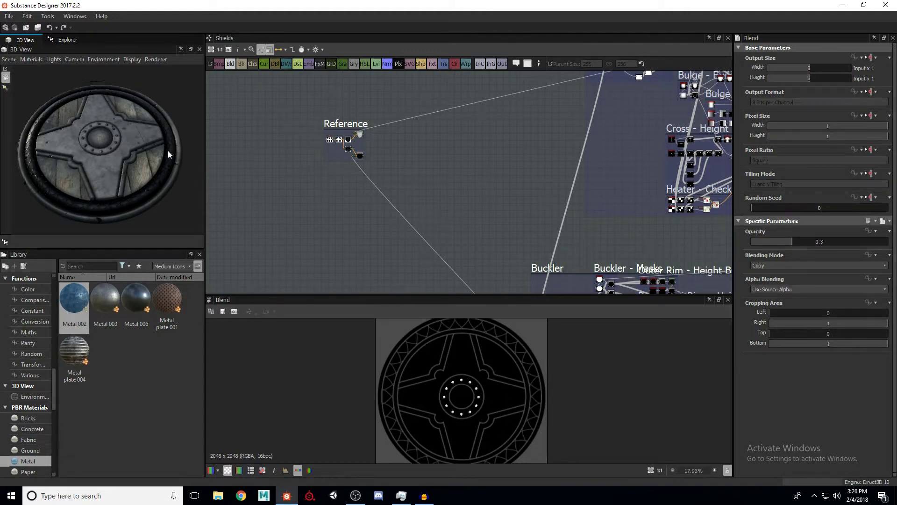
Inspect the disc Shape node that starts the Buckler - Masks frame, checking its instance parameters and the circle's edge in the 2D view
middle_drag(480, 173, 456, 191)
scroll(455, 191, up, 6)
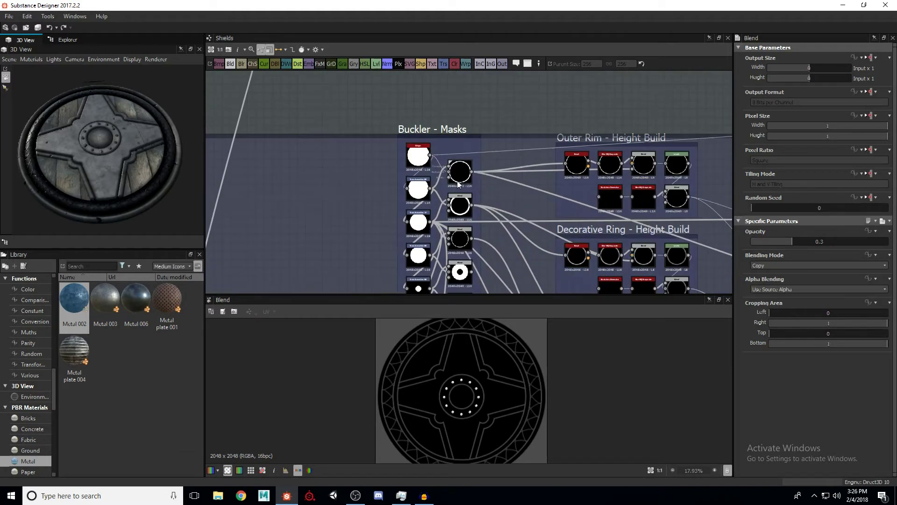
scroll(459, 178, up, 2)
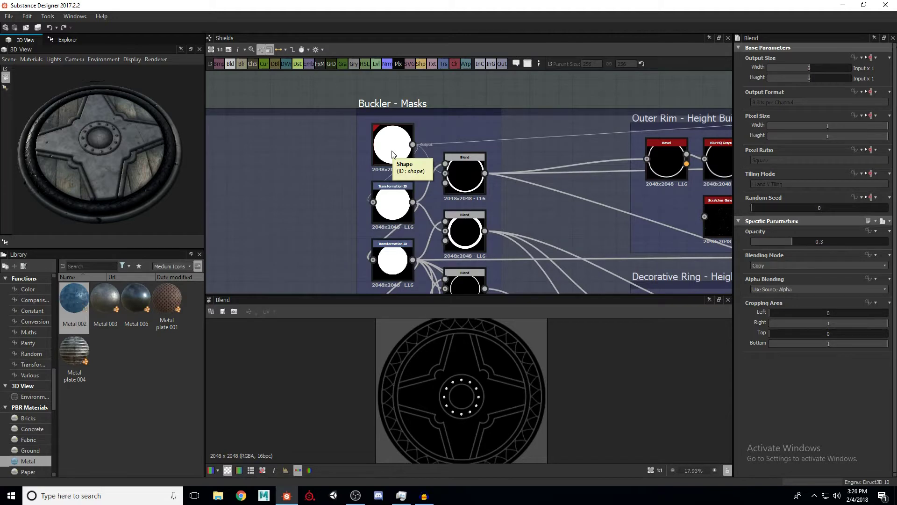
click(392, 154)
scroll(478, 410, down, 2)
scroll(473, 405, up, 1)
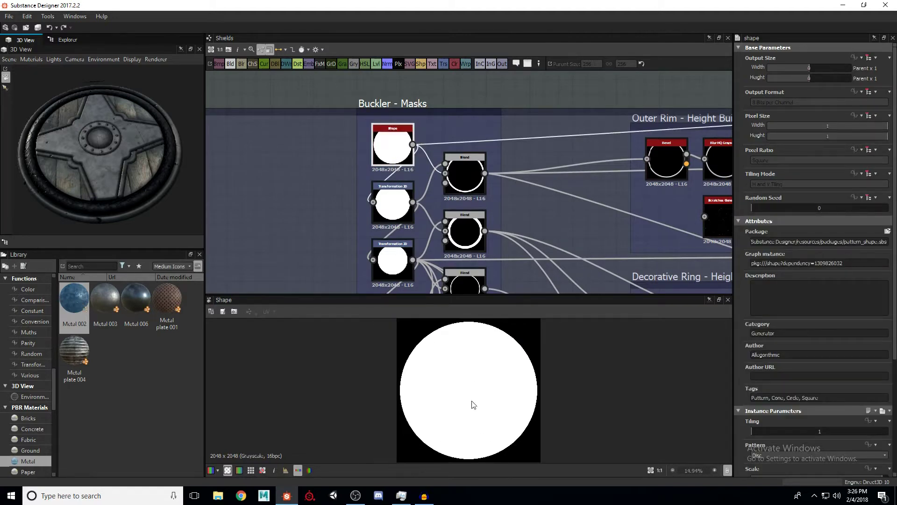
scroll(750, 359, down, 5)
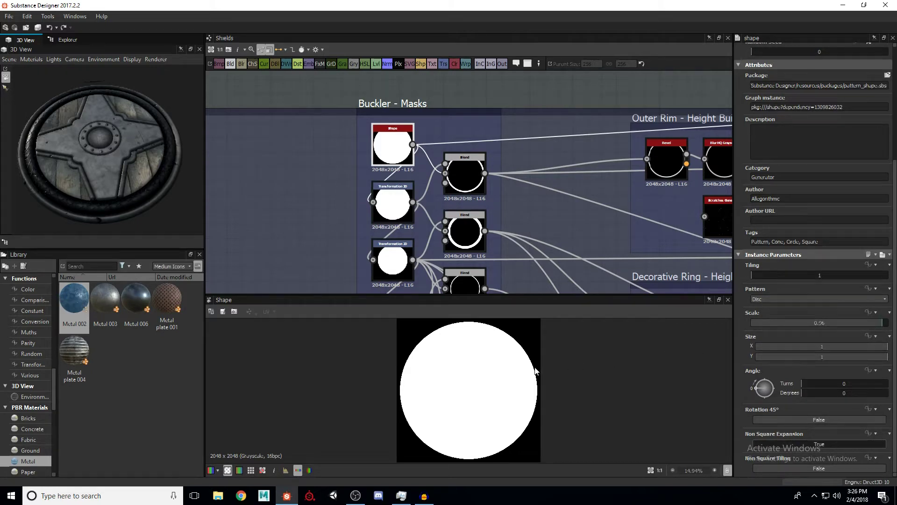
scroll(537, 397, up, 2)
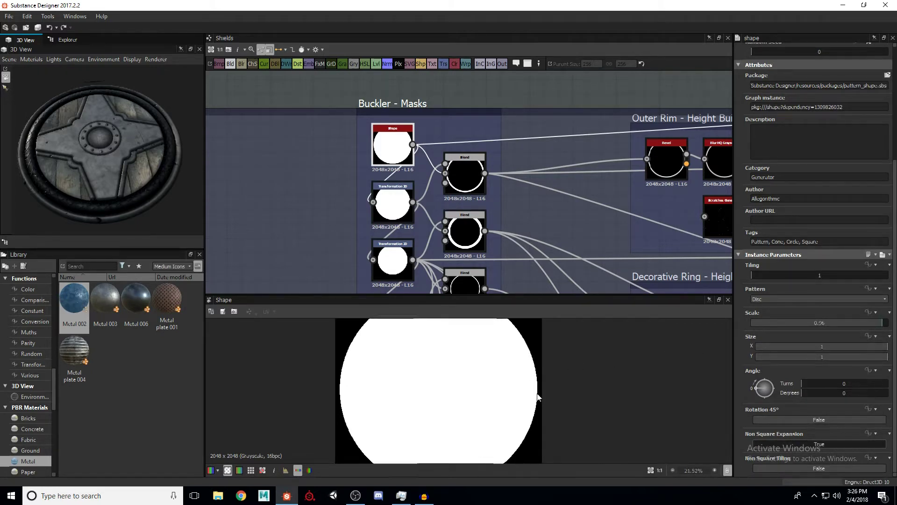
scroll(540, 395, up, 1)
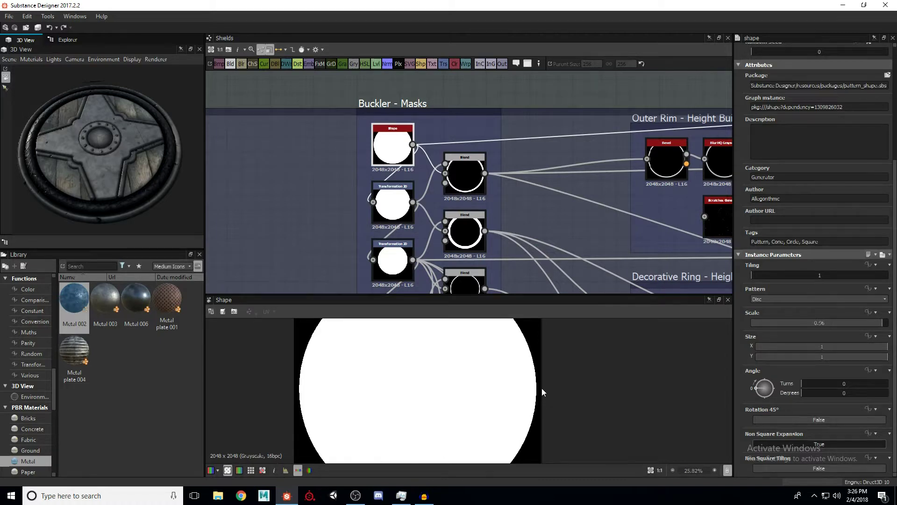
scroll(542, 388, down, 4)
scroll(453, 166, down, 1)
scroll(453, 167, down, 2)
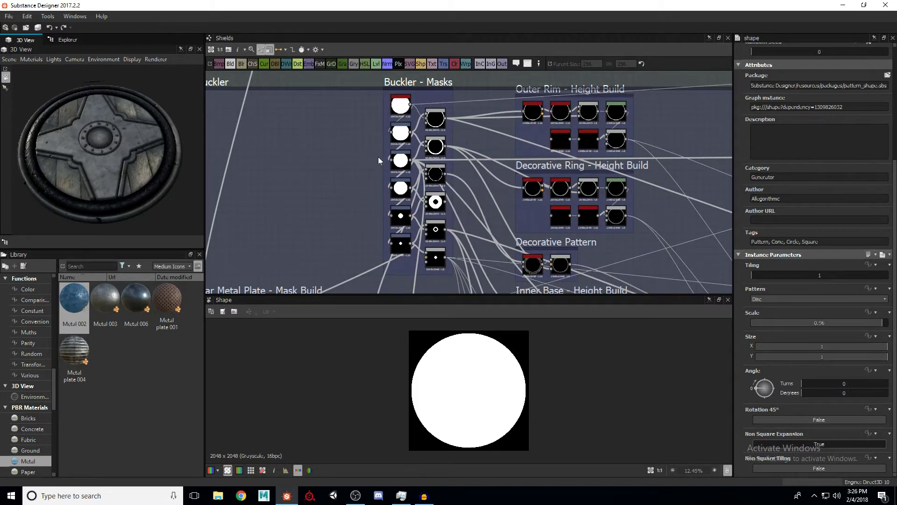
middle_drag(372, 155, 376, 172)
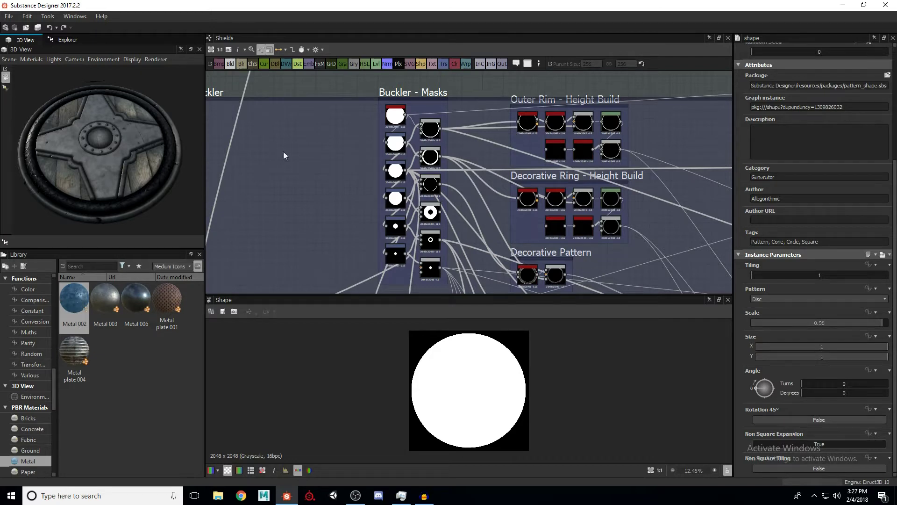
Examine the first Blend node in Buckler - Masks together with the Shape and Transformation 2D discs it subtracts to form the outer rim mask
scroll(382, 146, up, 5)
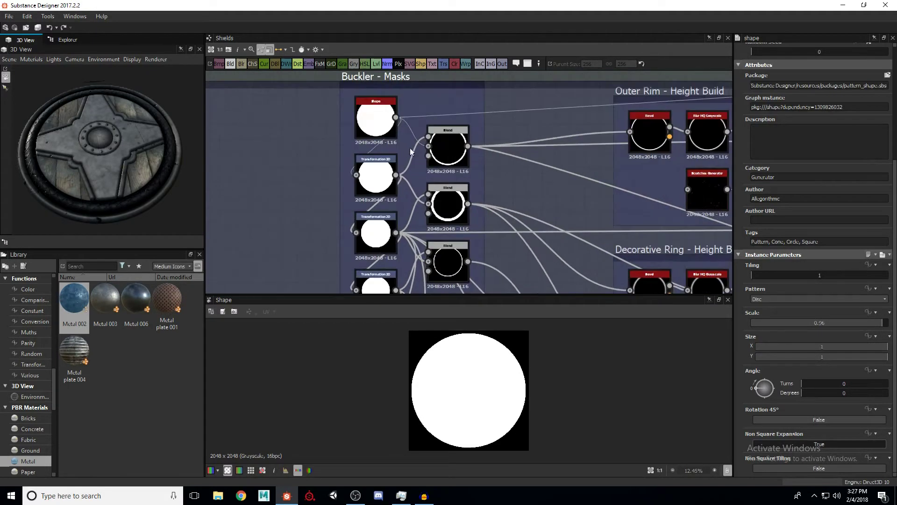
middle_drag(429, 152, 399, 155)
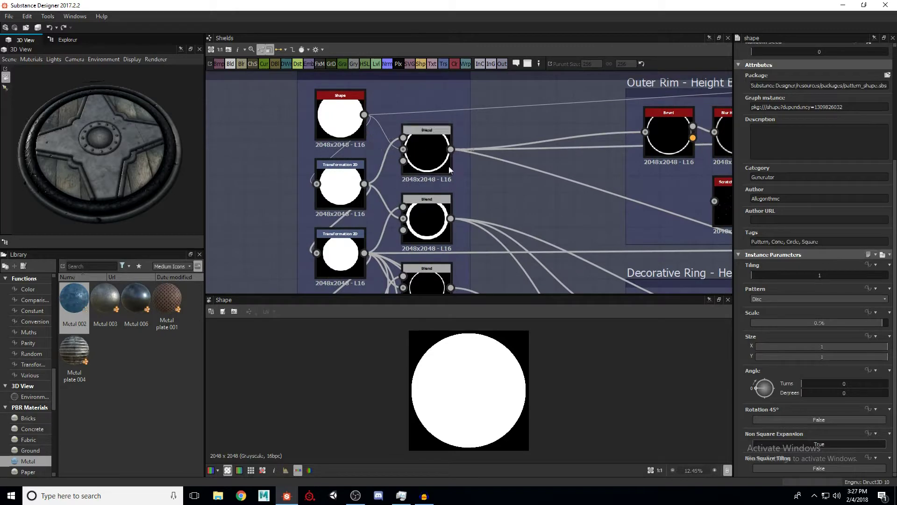
click(427, 149)
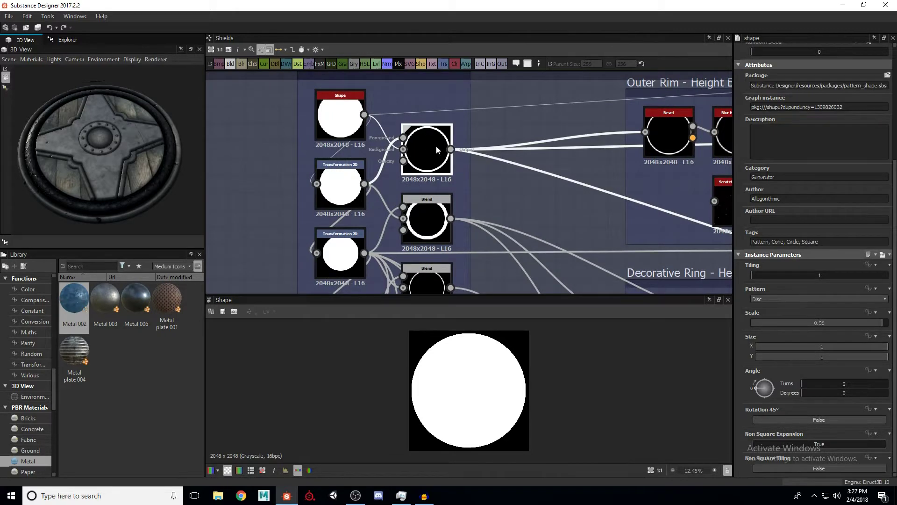
click(346, 119)
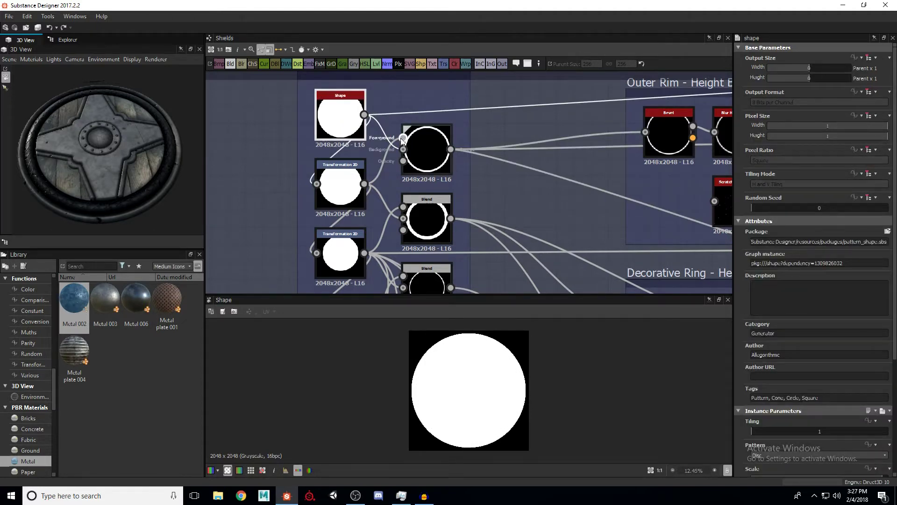
click(345, 189)
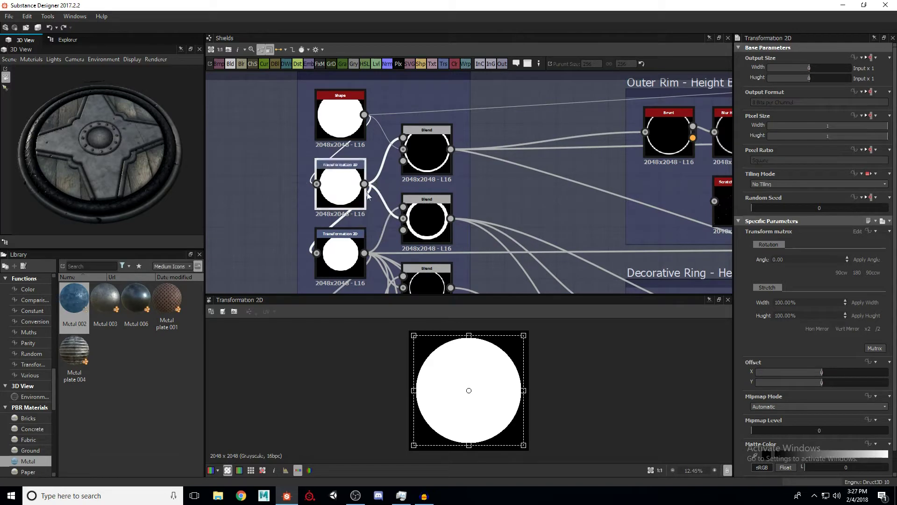
click(425, 150)
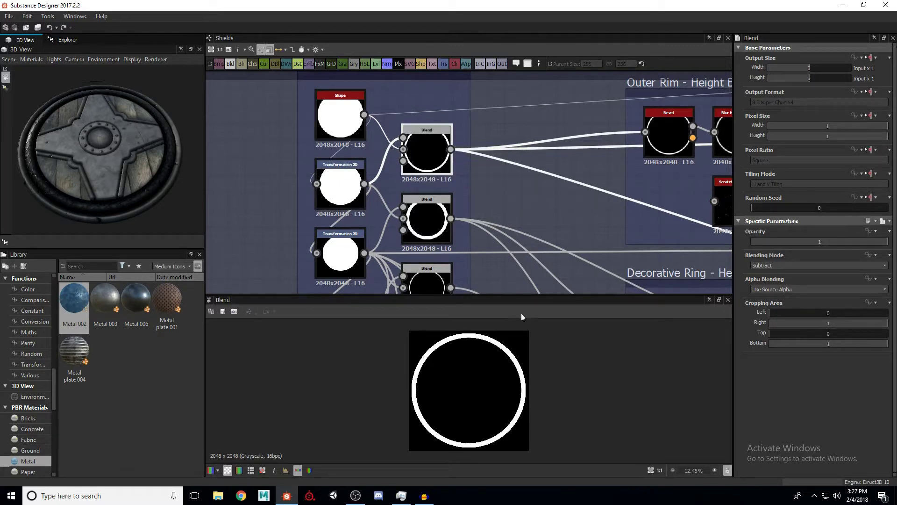
scroll(521, 378, up, 3)
scroll(521, 379, up, 1)
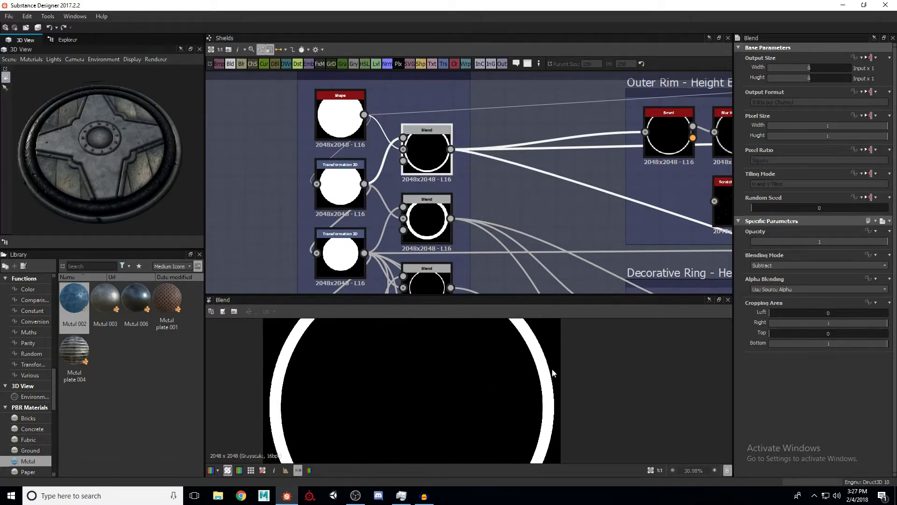
scroll(461, 366, down, 3)
scroll(459, 361, down, 2)
Inspect the second Blend's ring mask and the two Transformation 2D discs feeding it, and compare it with the buckler in the 3D preview
middle_drag(460, 218, 463, 182)
scroll(458, 184, down, 1)
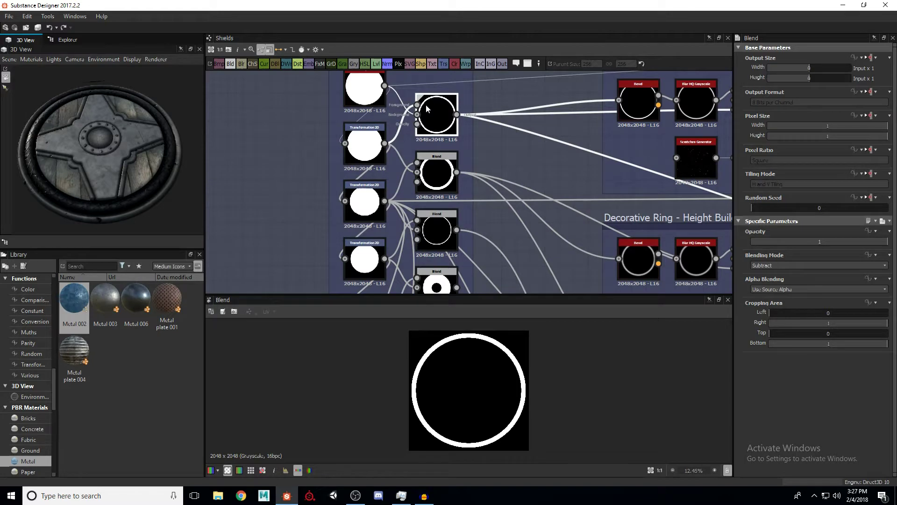
double_click(437, 169)
double_click(372, 149)
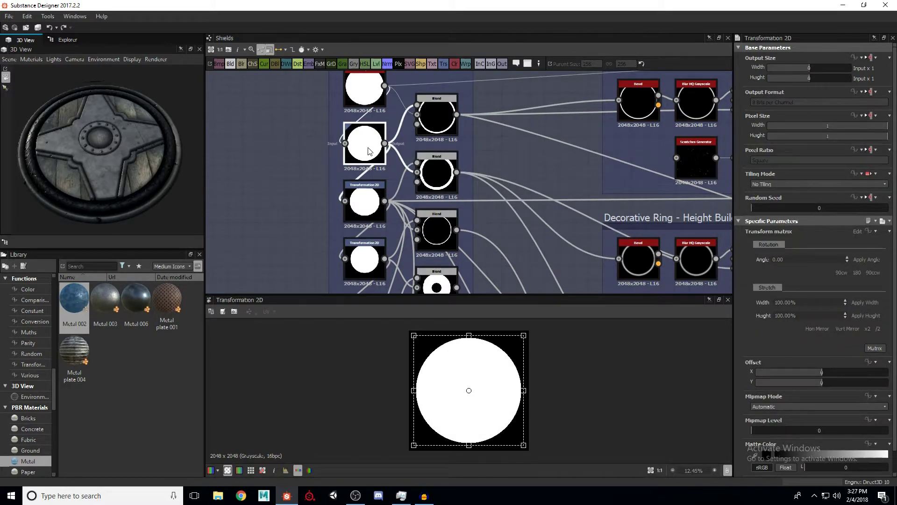
double_click(365, 200)
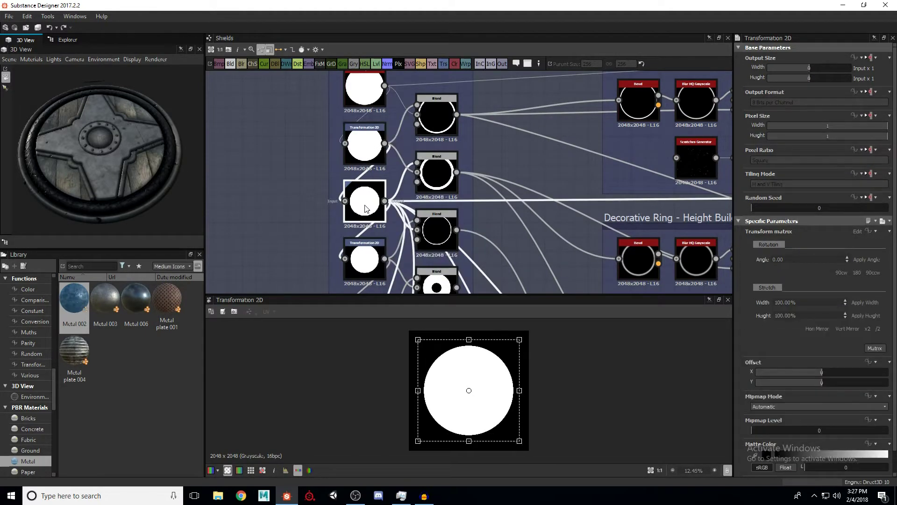
double_click(439, 180)
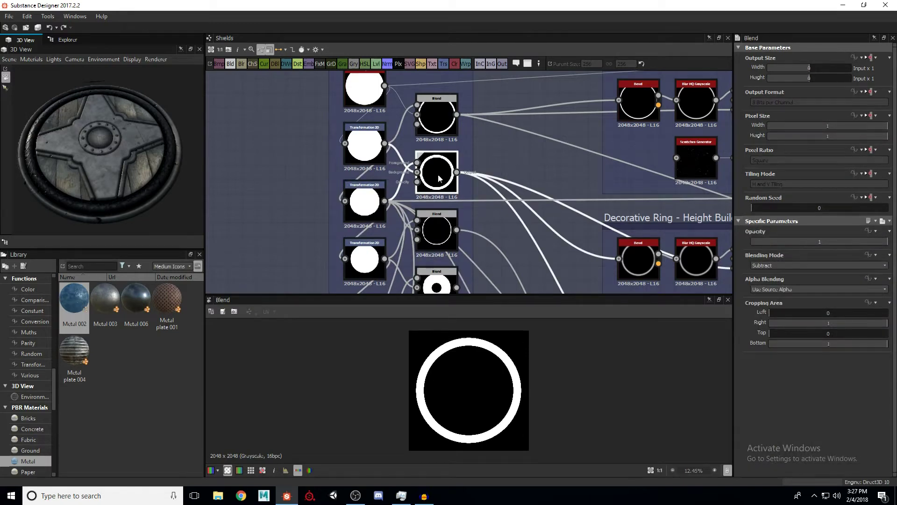
drag(152, 170, 178, 130)
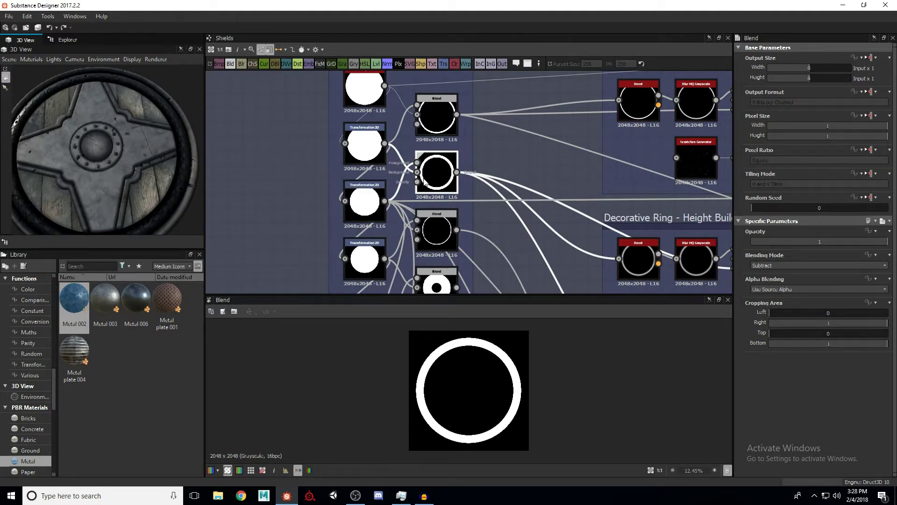
Inspect the thin ring mask and the wide ring mask in Buckler - Masks, including the two Transformation 2D discs behind the wide ring
scroll(420, 158, down, 3)
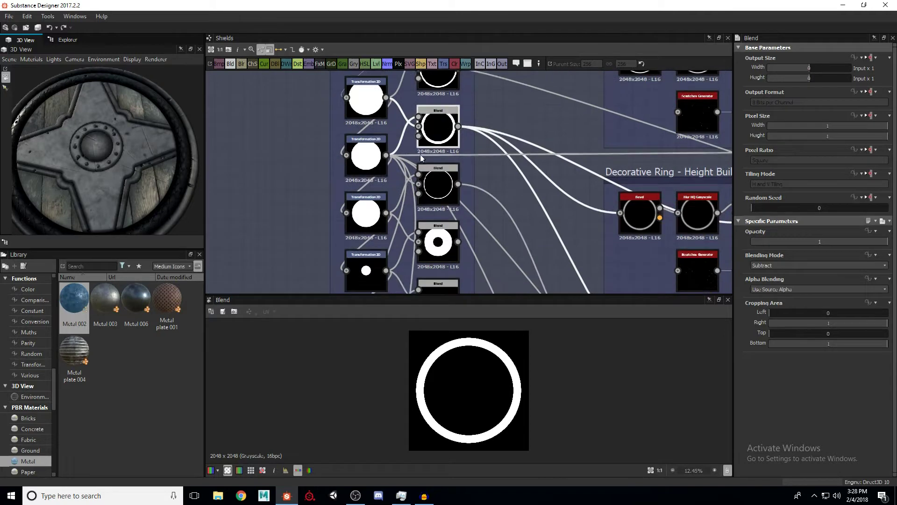
click(436, 191)
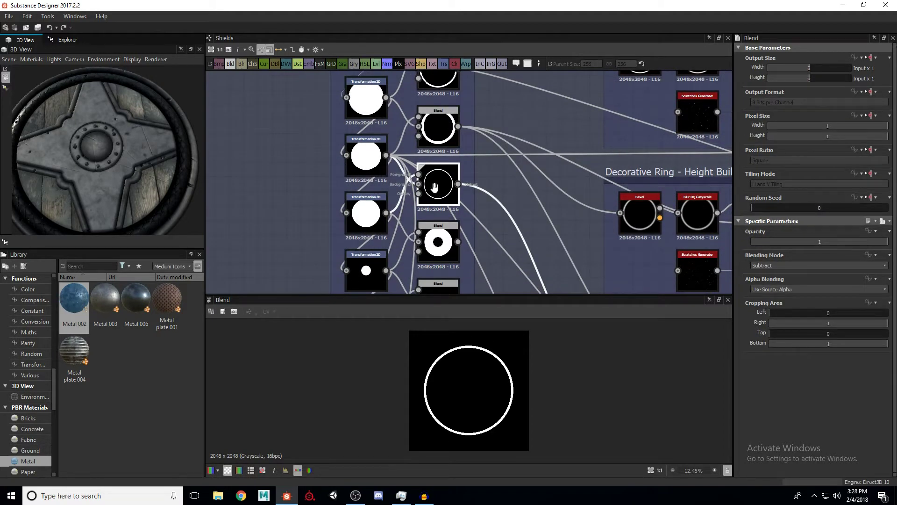
scroll(435, 190, down, 2)
click(439, 208)
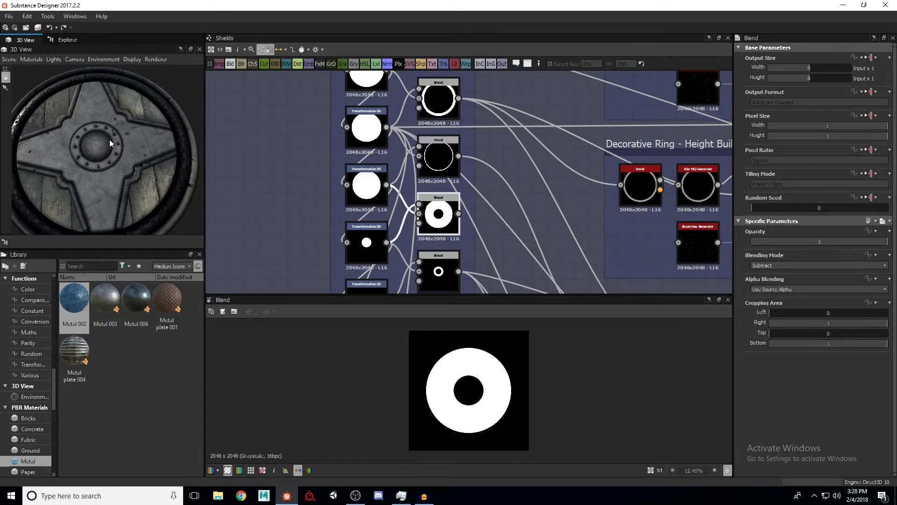
scroll(431, 180, down, 3)
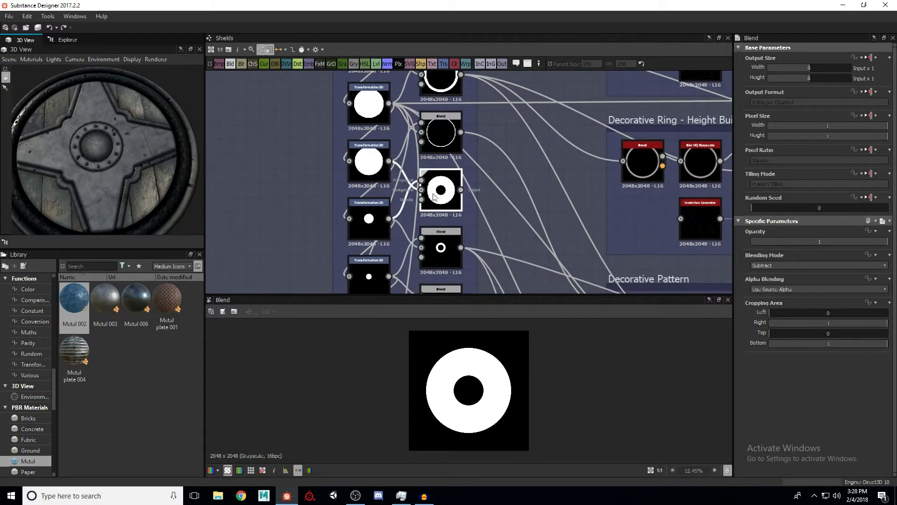
click(369, 148)
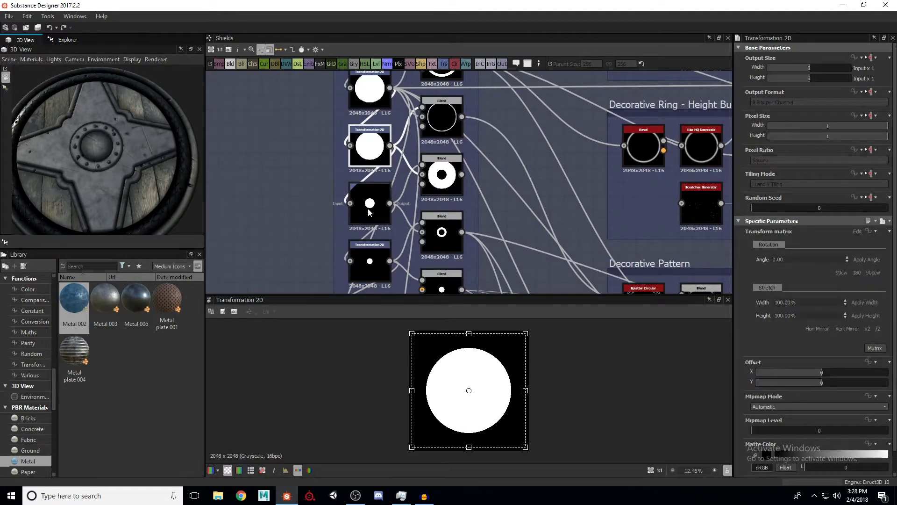
click(369, 208)
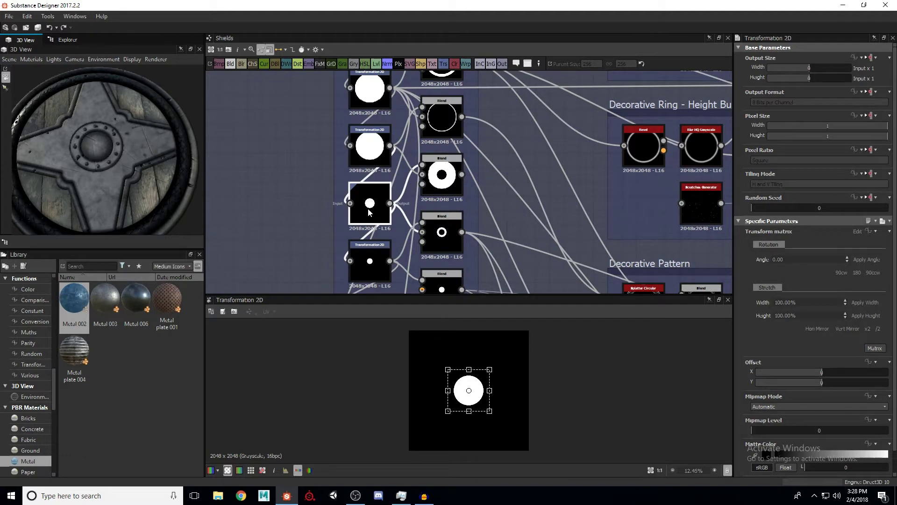
click(450, 180)
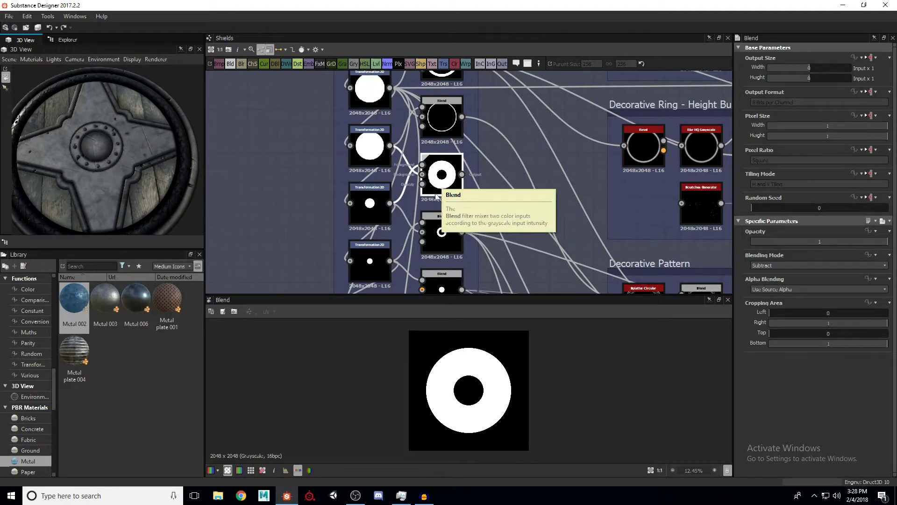
Inspect the last two Blend nodes in Buckler - Masks, which hold the small ring and the centre disc masks
scroll(434, 183, down, 2)
click(430, 182)
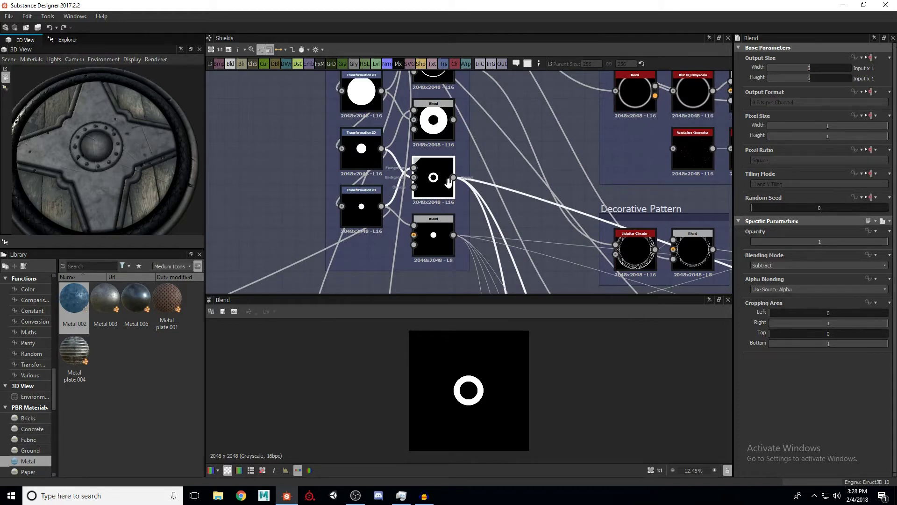
scroll(421, 211, down, 1)
click(430, 218)
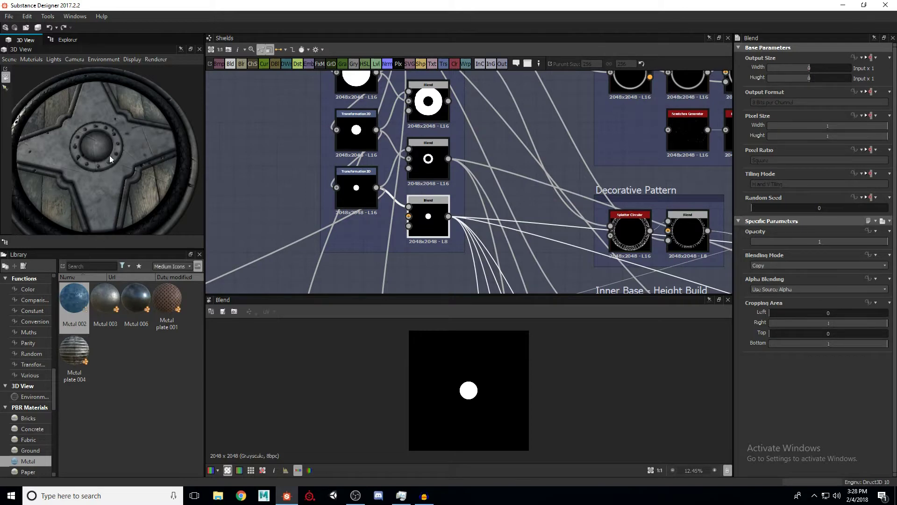
Inspect the Bevel node at the start of the Outer Rim - Height Build frame and review its instance parameters
scroll(525, 198, down, 4)
middle_drag(523, 172, 500, 190)
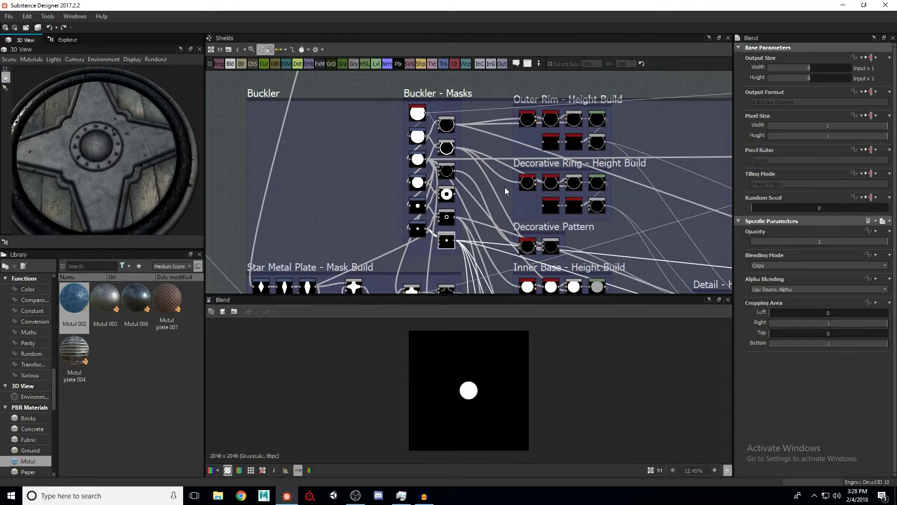
middle_drag(490, 184, 483, 176)
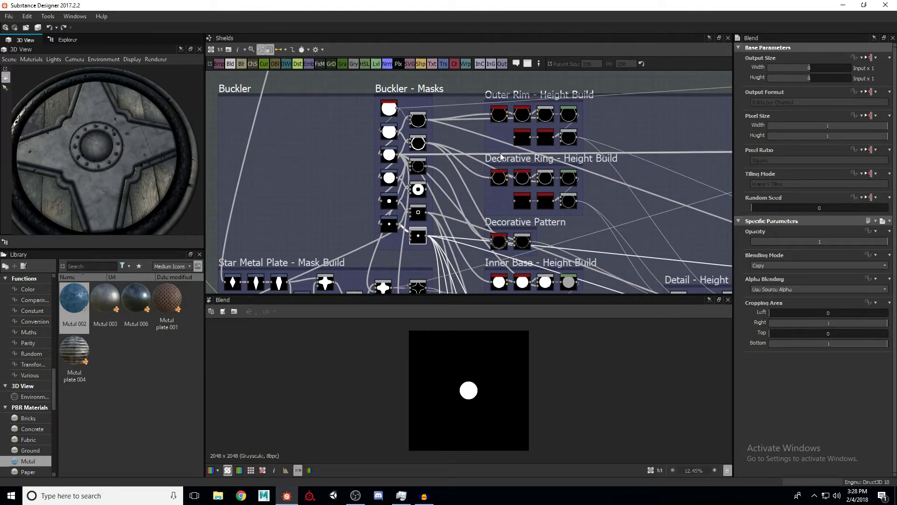
click(479, 141)
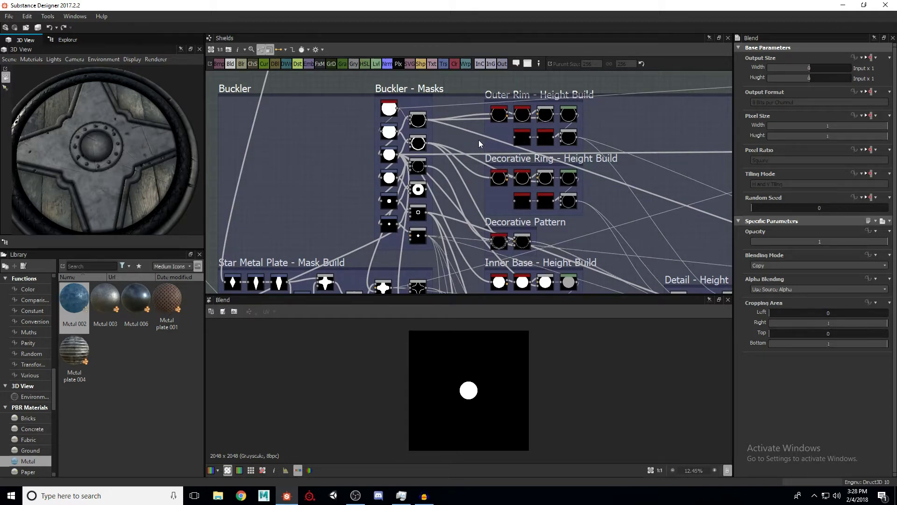
scroll(510, 140, up, 4)
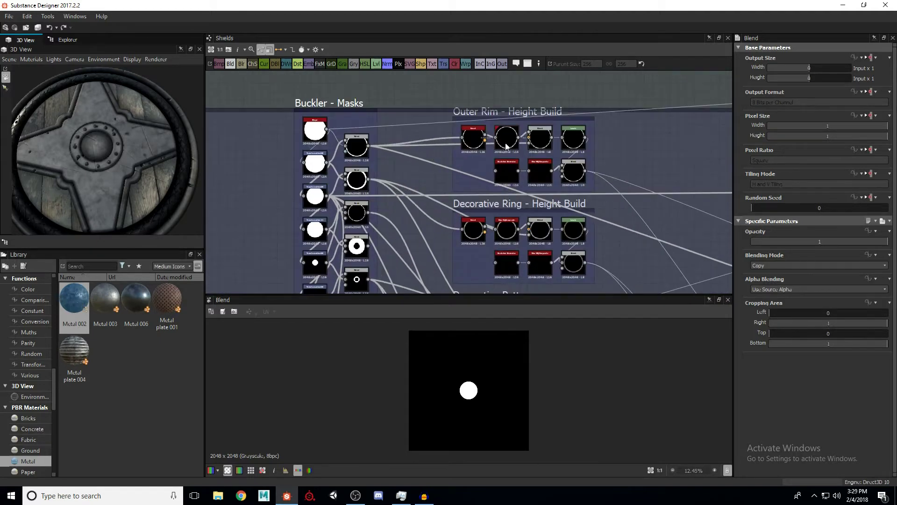
double_click(460, 136)
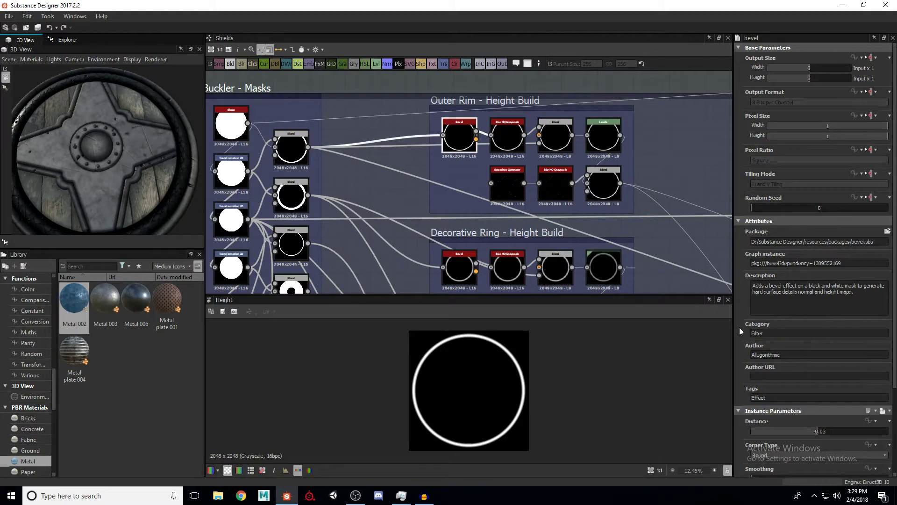
scroll(741, 343, down, 5)
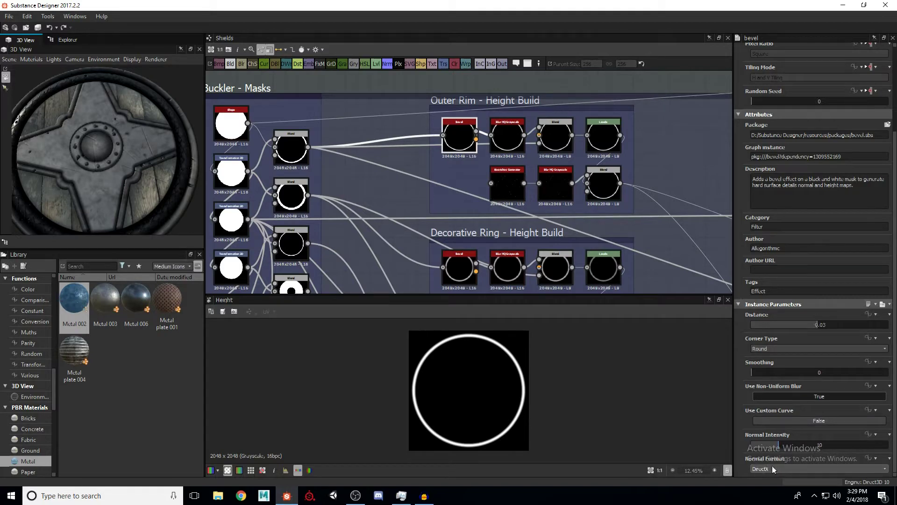
Examine the Bevel's height output up close and compare its profile with the buckler's outer rim in the 3D preview
scroll(505, 368, up, 3)
scroll(545, 376, up, 5)
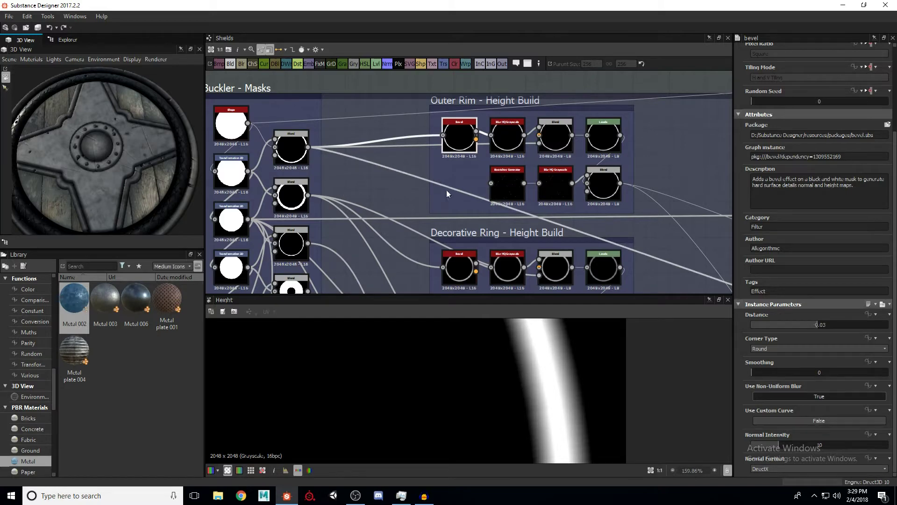
drag(124, 166, 148, 168)
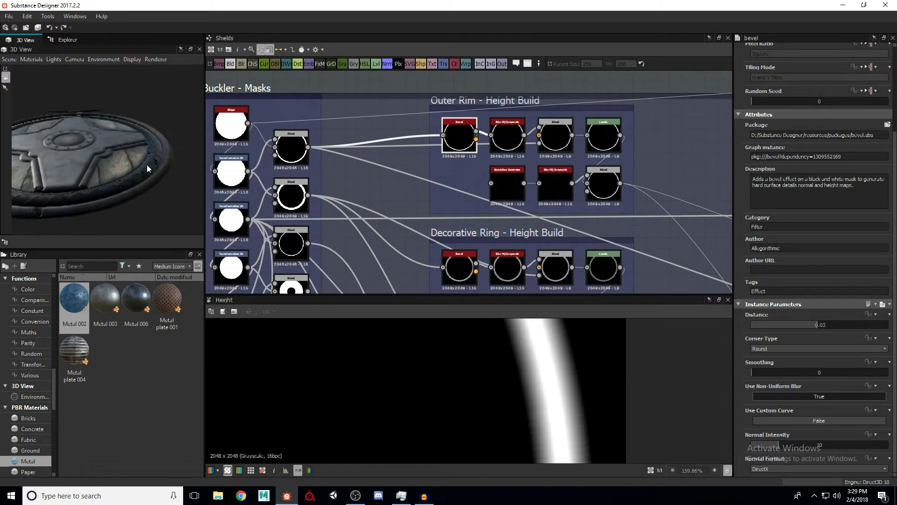
scroll(178, 156, up, 5)
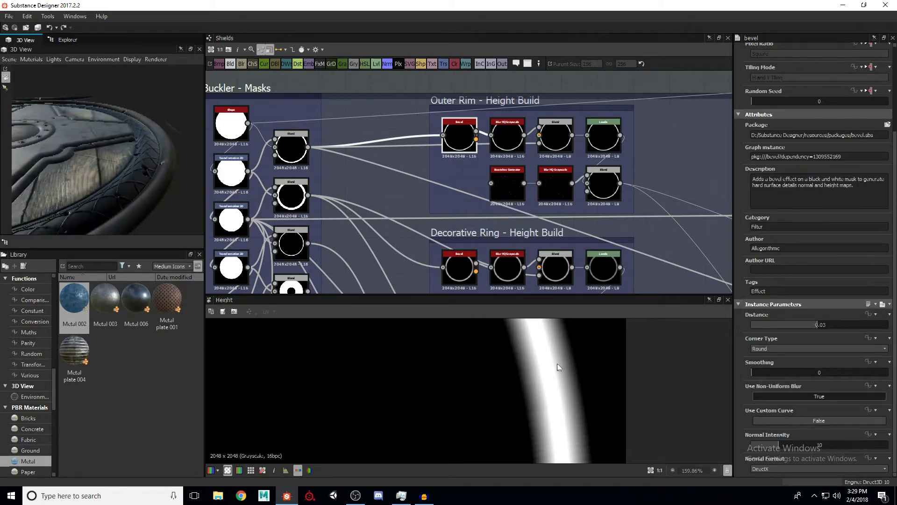
Compare the outputs of the Bevel and the Blur HQ Grayscale following it in the Outer Rim - Height Build frame
scroll(483, 169, up, 3)
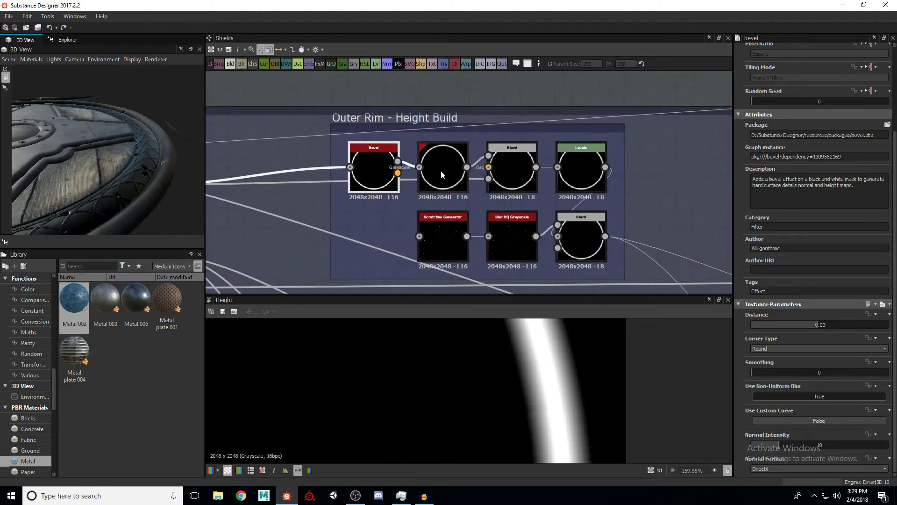
click(441, 170)
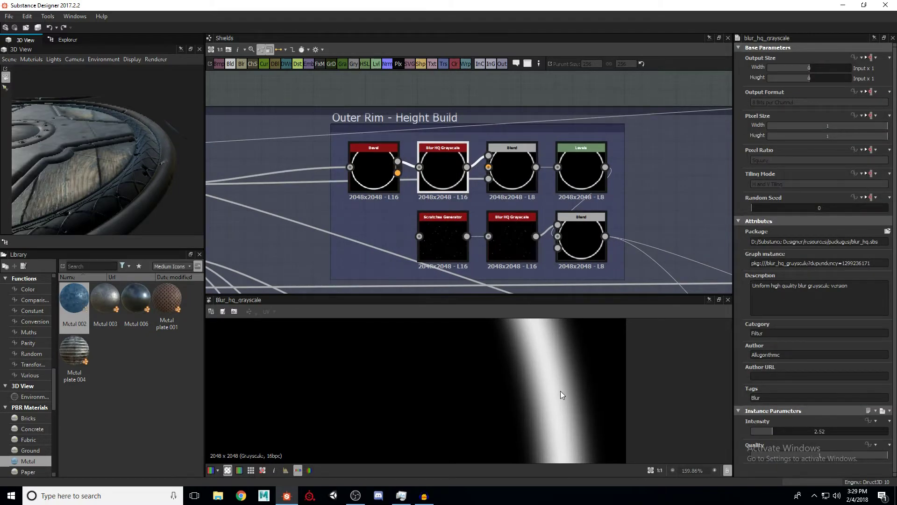
click(376, 168)
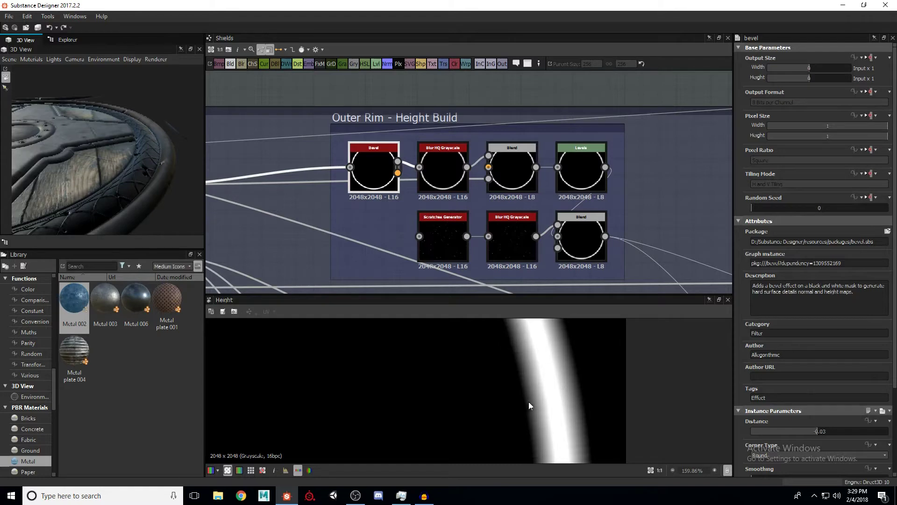
double_click(447, 164)
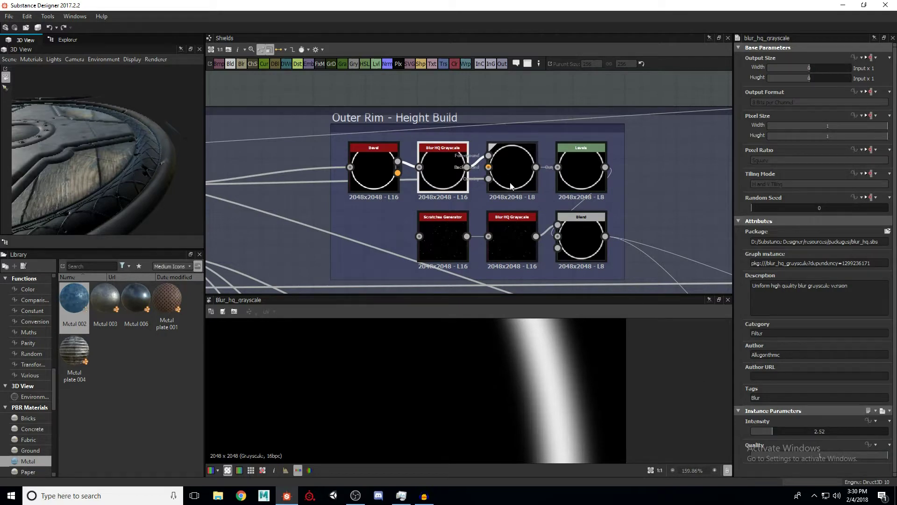
Compare the Copy-mode Blend in the outer rim's height build with its Blur HQ Grayscale input, up close and zoomed out
click(509, 168)
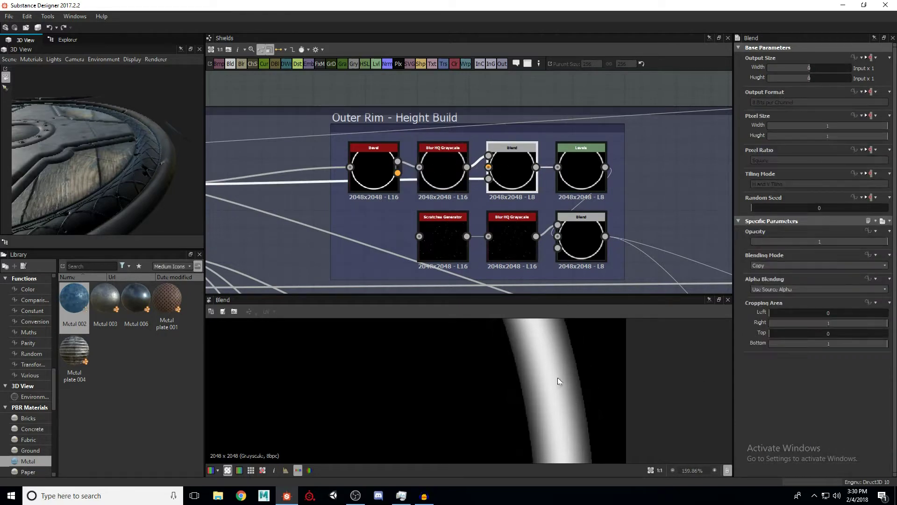
scroll(557, 377, down, 10)
scroll(536, 355, up, 2)
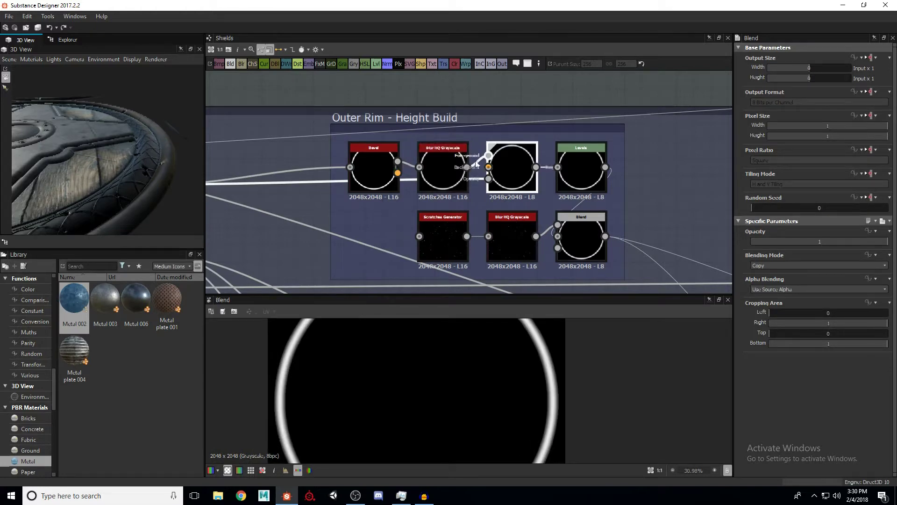
click(447, 167)
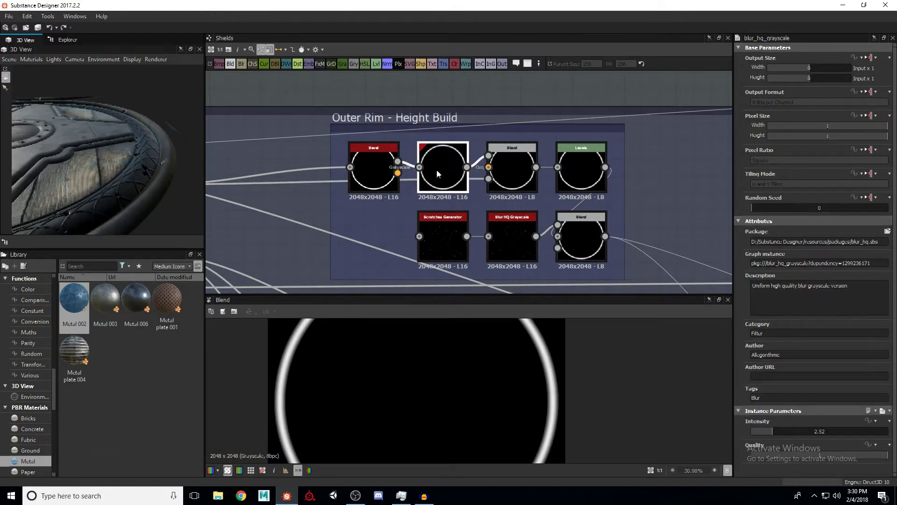
click(516, 167)
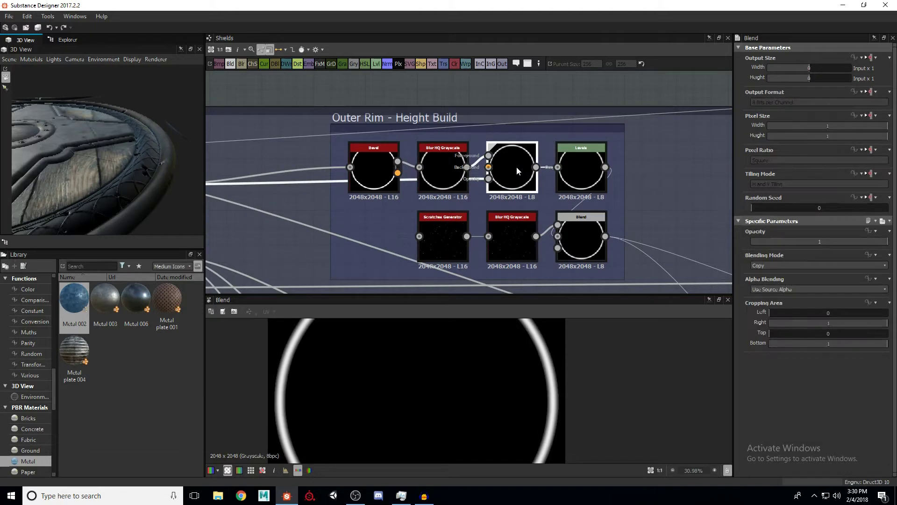
scroll(517, 166, up, 2)
click(433, 153)
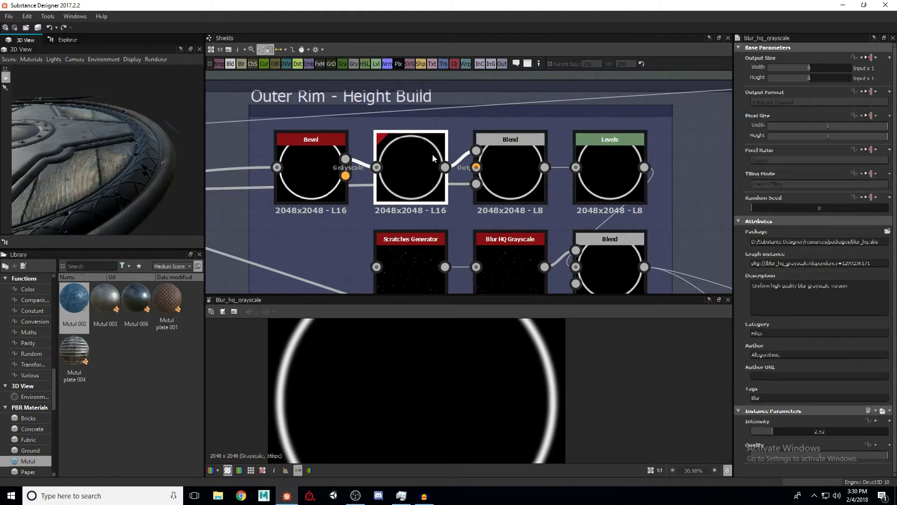
click(515, 184)
scroll(406, 190, down, 3)
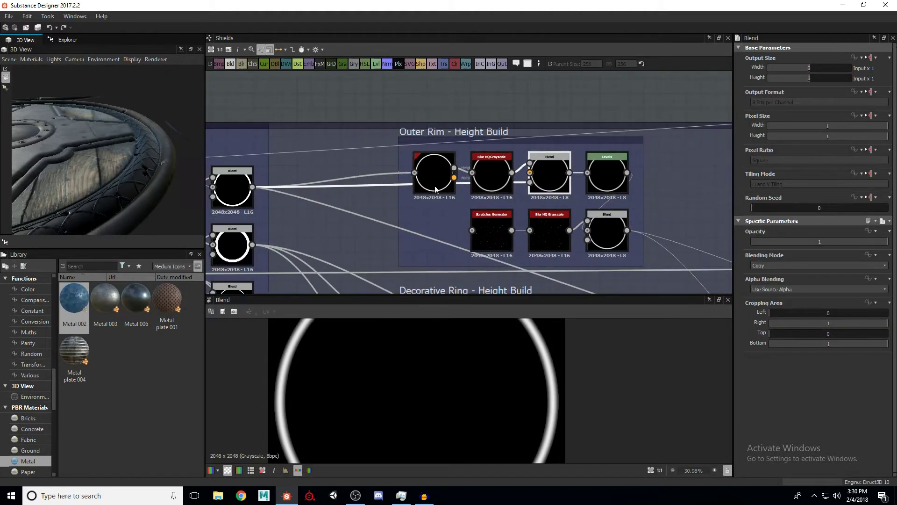
Inspect the outer ring mask in Buckler - Masks and the edge it gives the blurred rim in the Copy-mode Blend
click(276, 186)
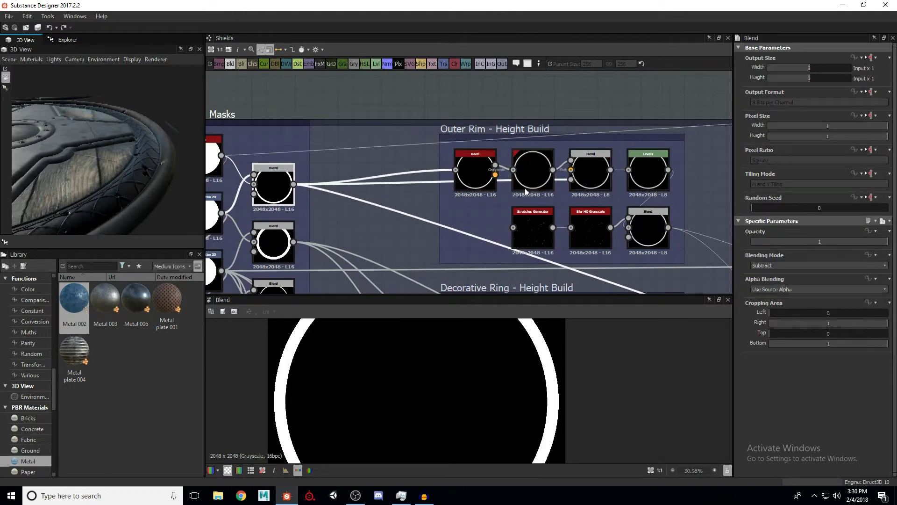
click(591, 172)
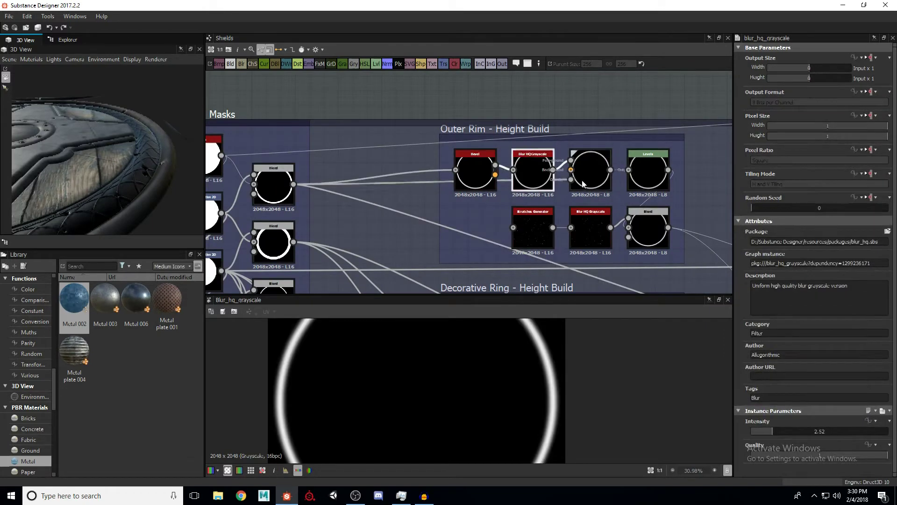
scroll(551, 387, up, 6)
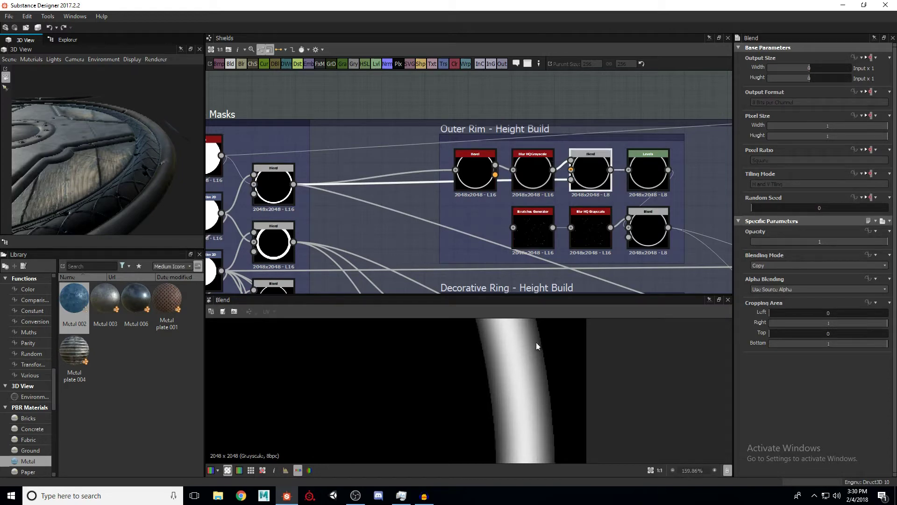
scroll(520, 390, down, 2)
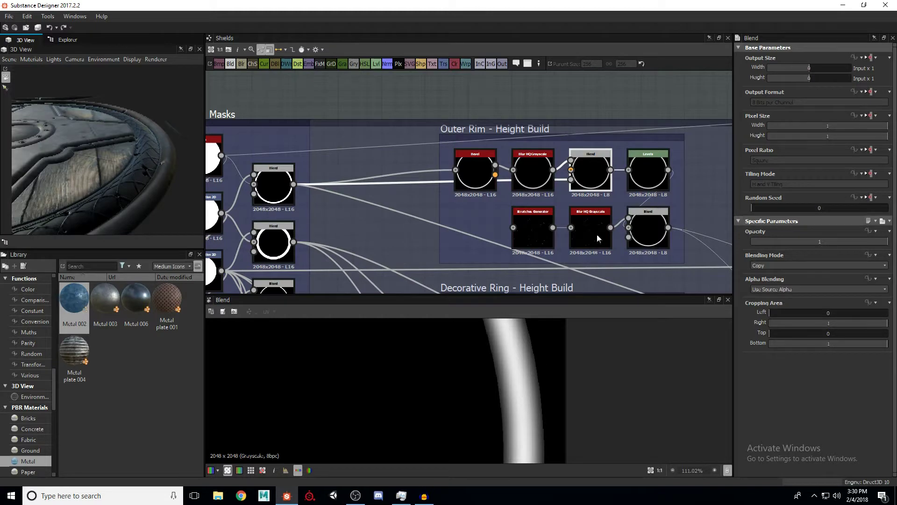
Lower the output white point of the outer rim's Levels to just over half and check the rim's height in 3D
click(645, 177)
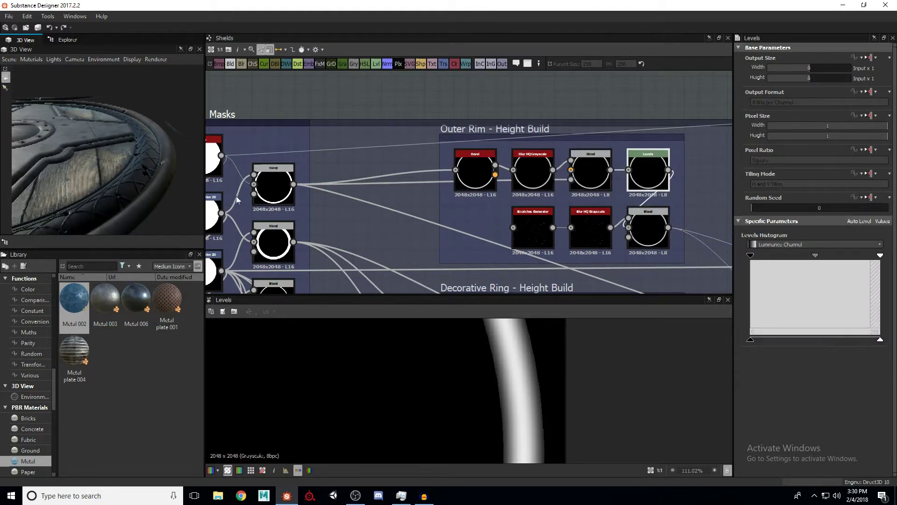
mouse_move(128, 165)
mouse_down()
mouse_move(145, 170)
mouse_move(125, 168)
mouse_move(124, 182)
mouse_move(127, 158)
mouse_up()
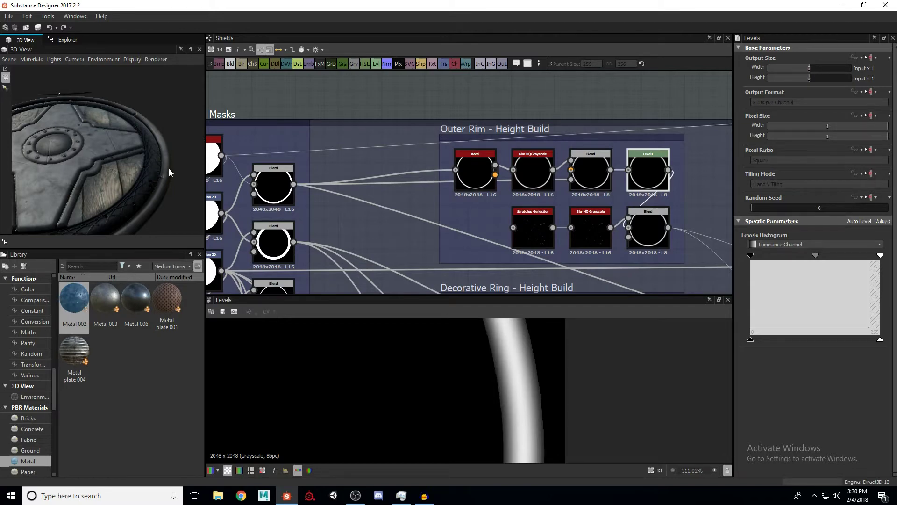
scroll(617, 184, up, 2)
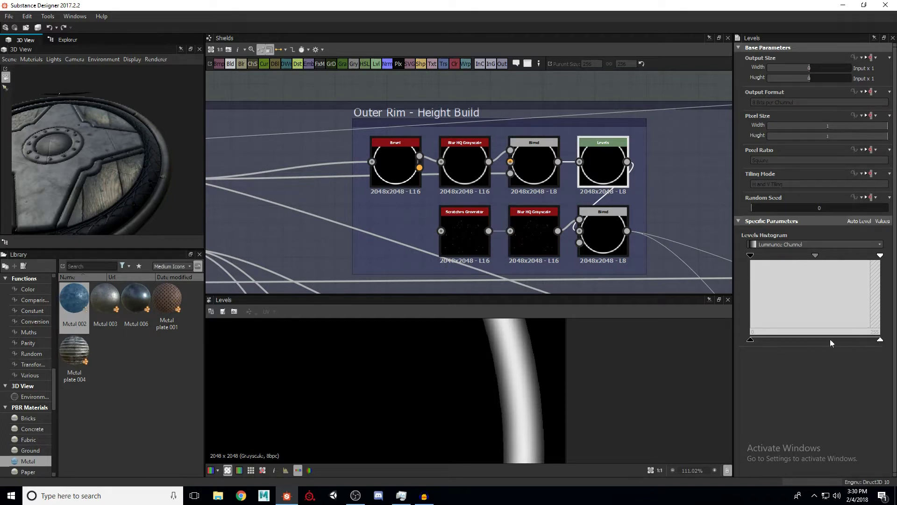
drag(878, 341, 821, 342)
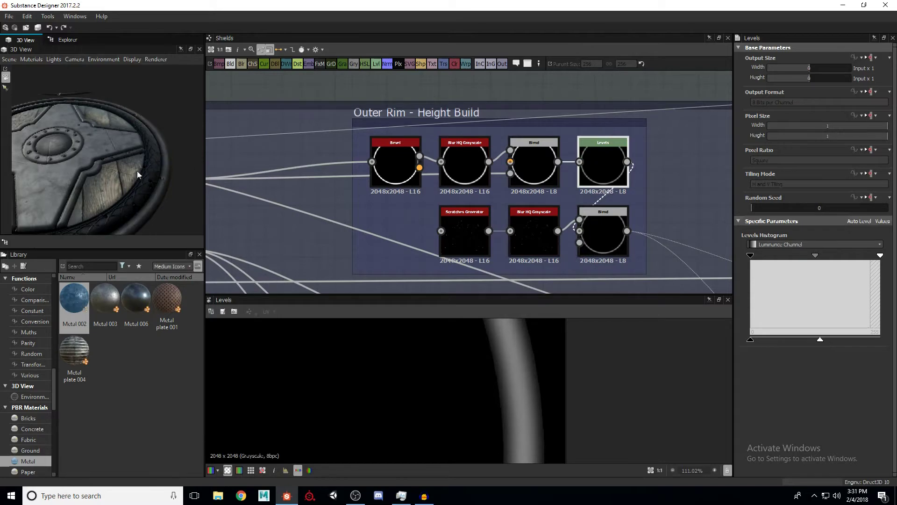
drag(135, 164, 130, 146)
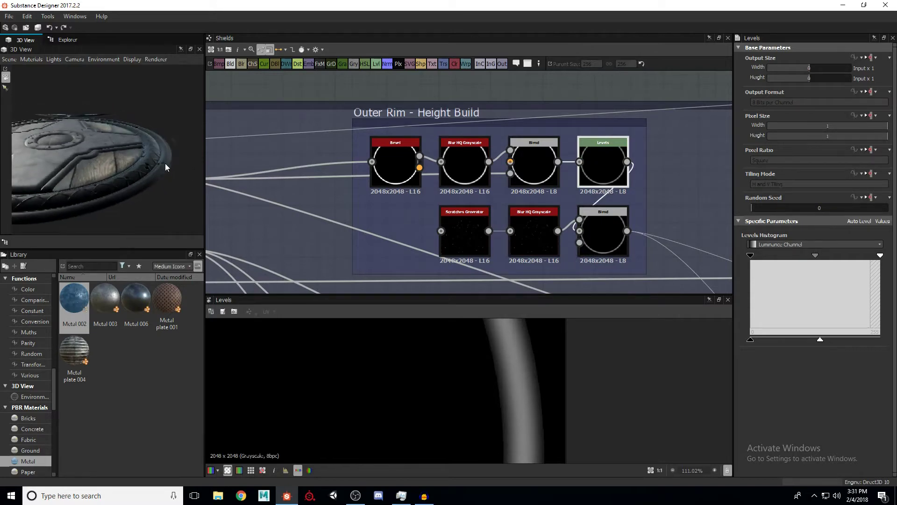
mouse_move(149, 158)
mouse_down()
mouse_move(146, 183)
mouse_move(160, 149)
mouse_move(160, 159)
mouse_up()
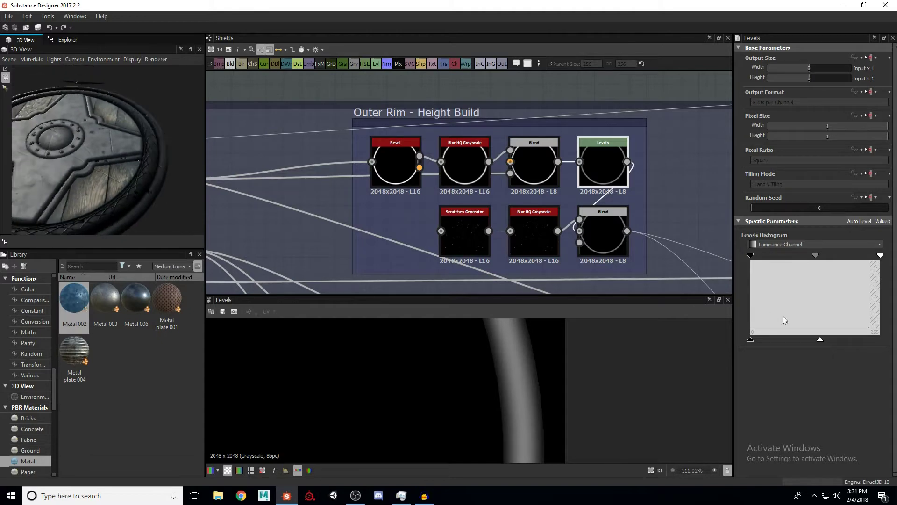
Raise the outer rim Levels' output white point to just below maximum, and examine the rim's height and dents in 3D
drag(826, 339, 871, 338)
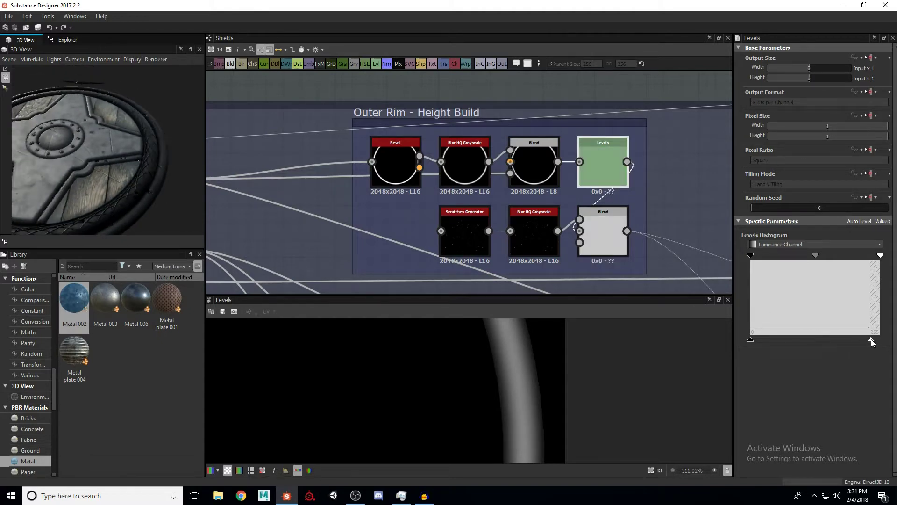
drag(139, 175, 134, 162)
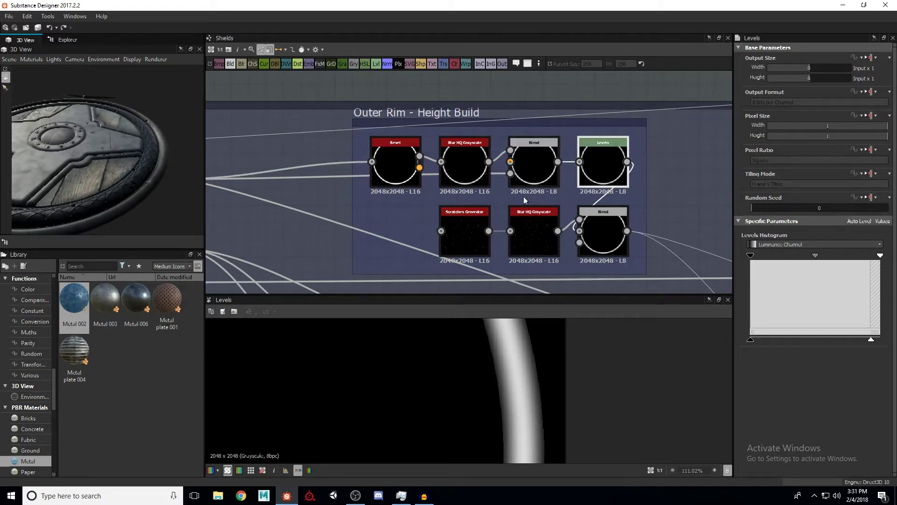
drag(137, 172, 160, 193)
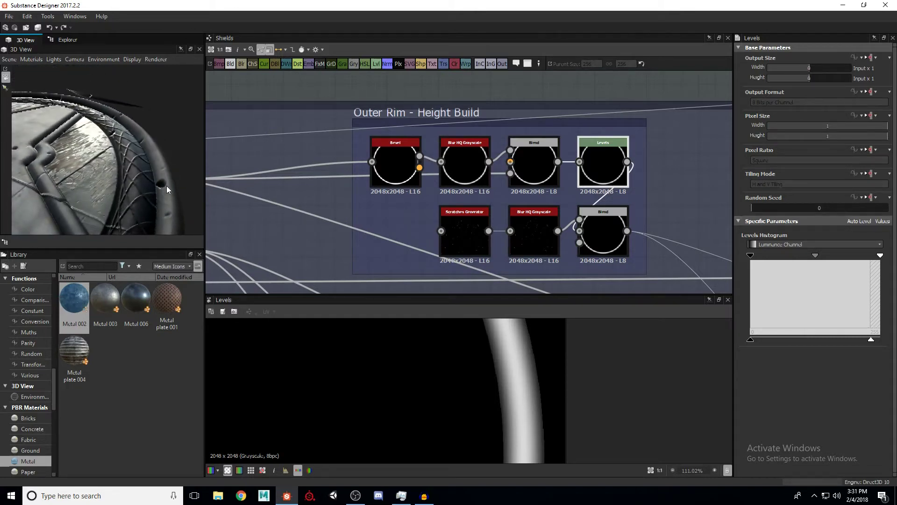
drag(133, 157, 128, 128)
drag(54, 110, 153, 149)
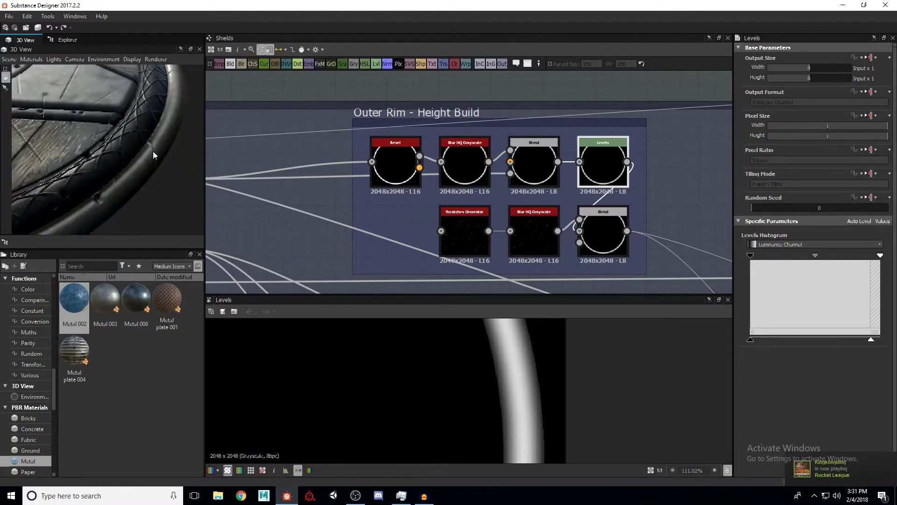
drag(97, 202, 47, 132)
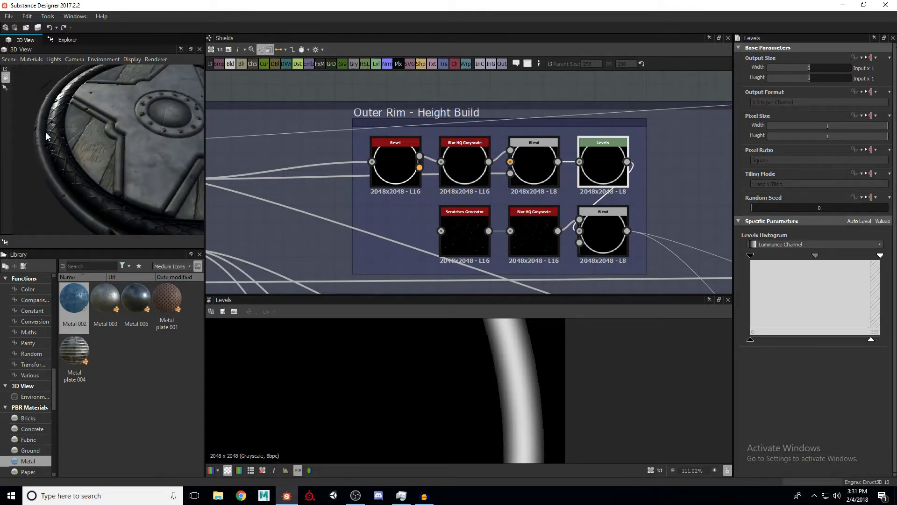
drag(105, 126, 92, 145)
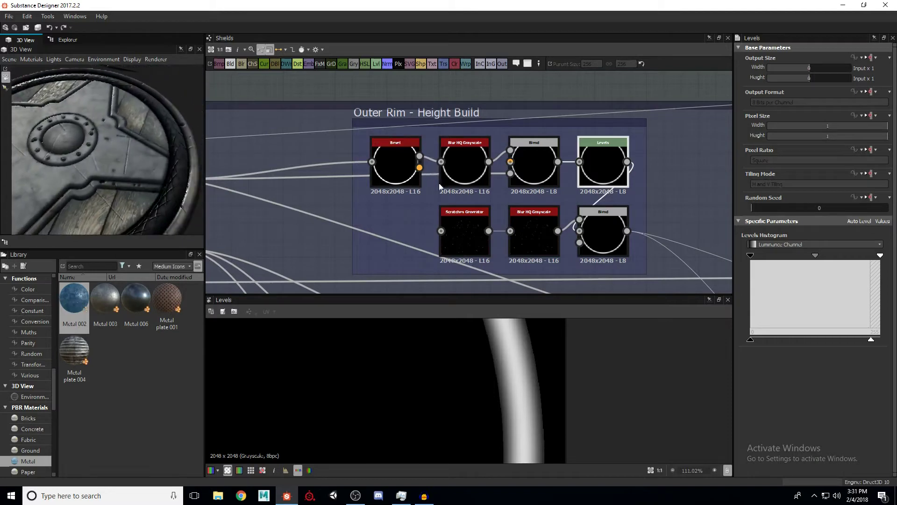
Inspect the Scratches Generator in the Outer Rim - Height Build frame, reviewing its output up close and its spline parameters
scroll(439, 187, up, 3)
click(432, 188)
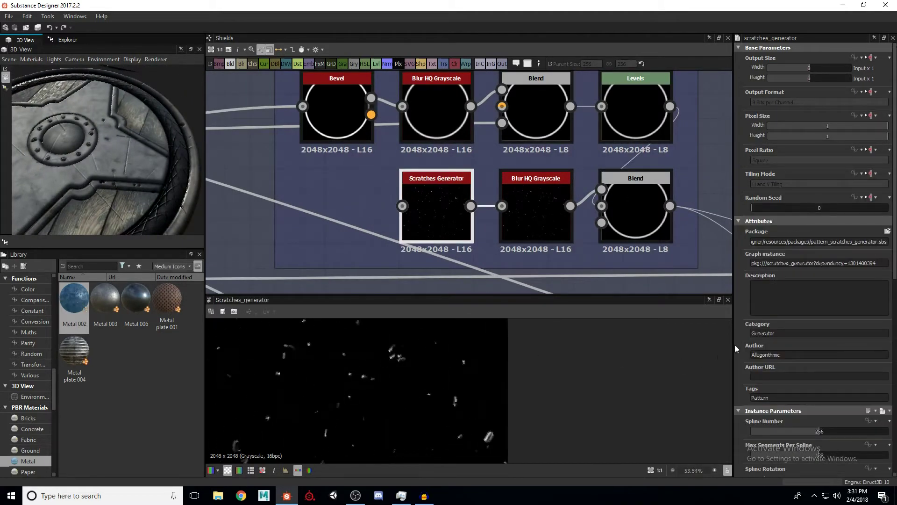
scroll(739, 333, down, 4)
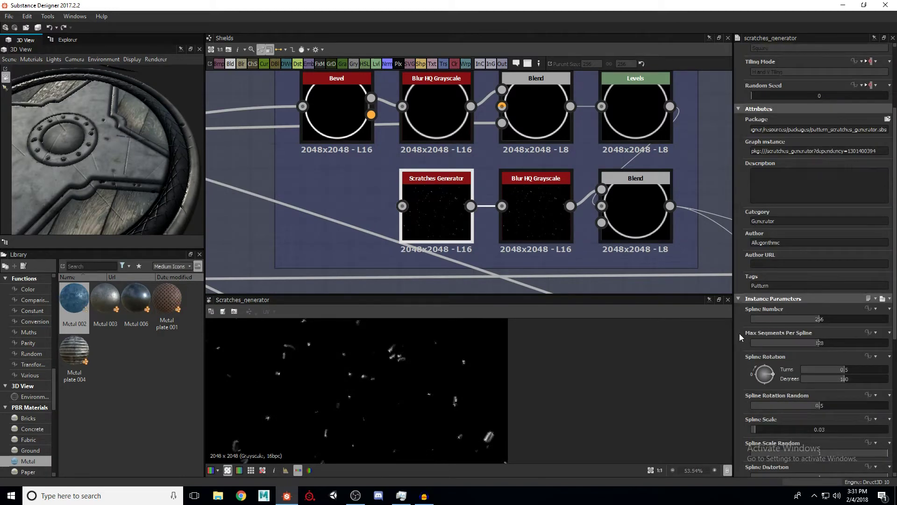
scroll(782, 325, down, 1)
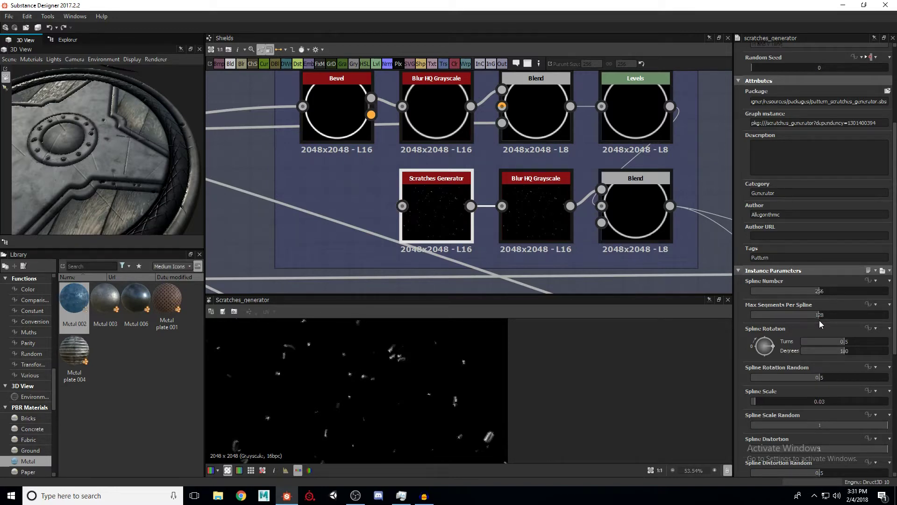
scroll(742, 346, down, 1)
scroll(742, 349, down, 1)
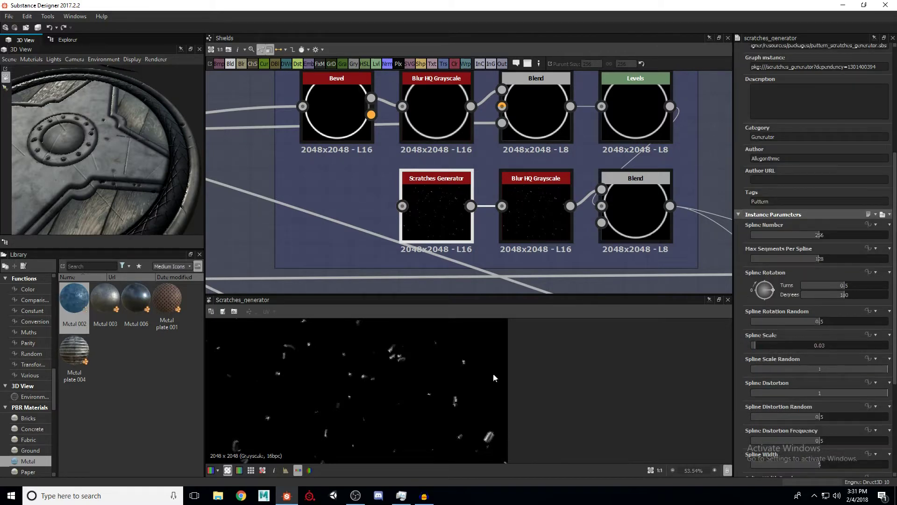
scroll(393, 388, up, 5)
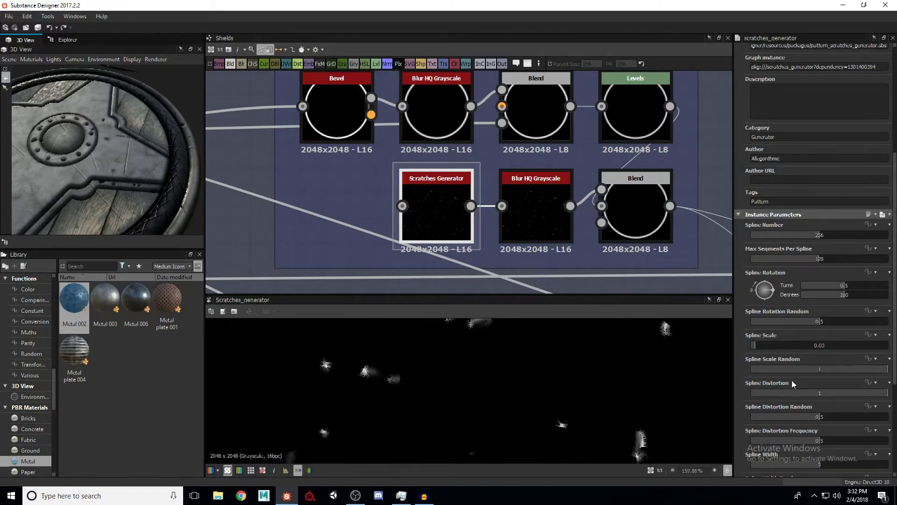
scroll(748, 372, down, 2)
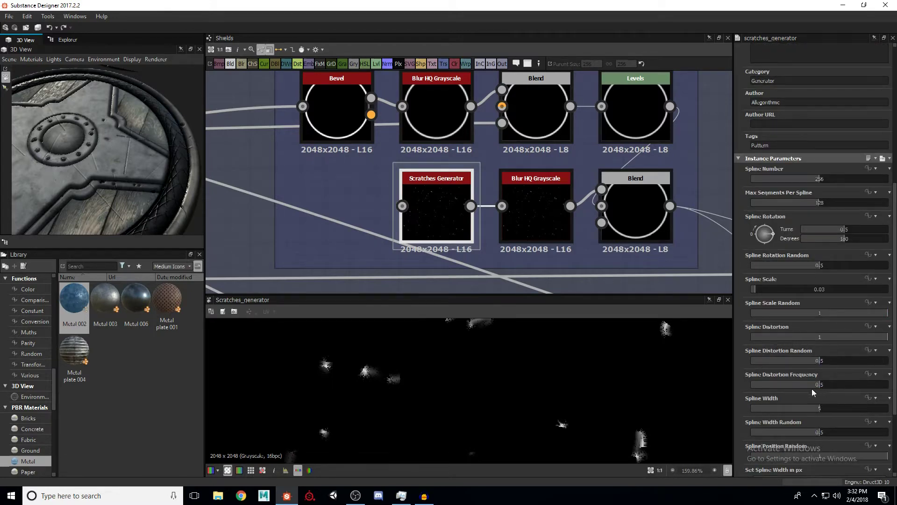
Review the Scratches Generator's remaining spline parameters and inspect the softened scratches in the Blur HQ Grayscale that follows it
scroll(739, 368, down, 2)
scroll(739, 372, down, 2)
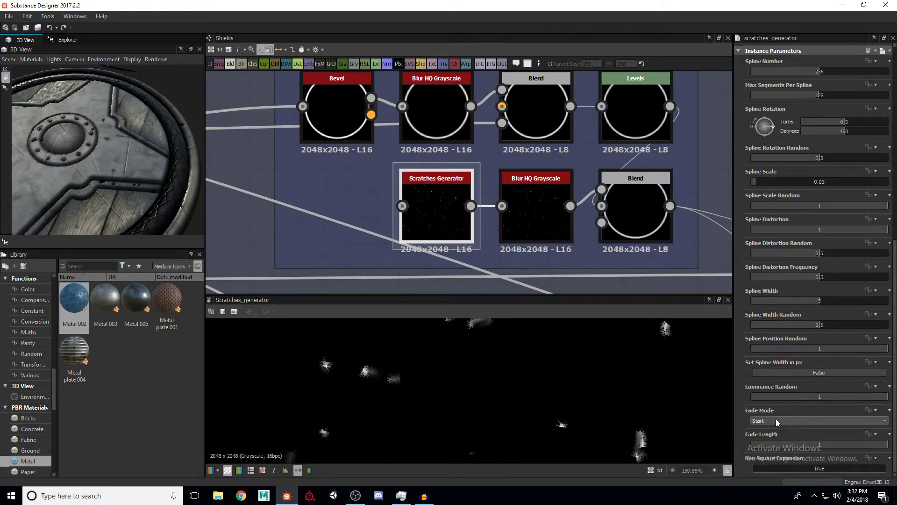
scroll(764, 408, up, 8)
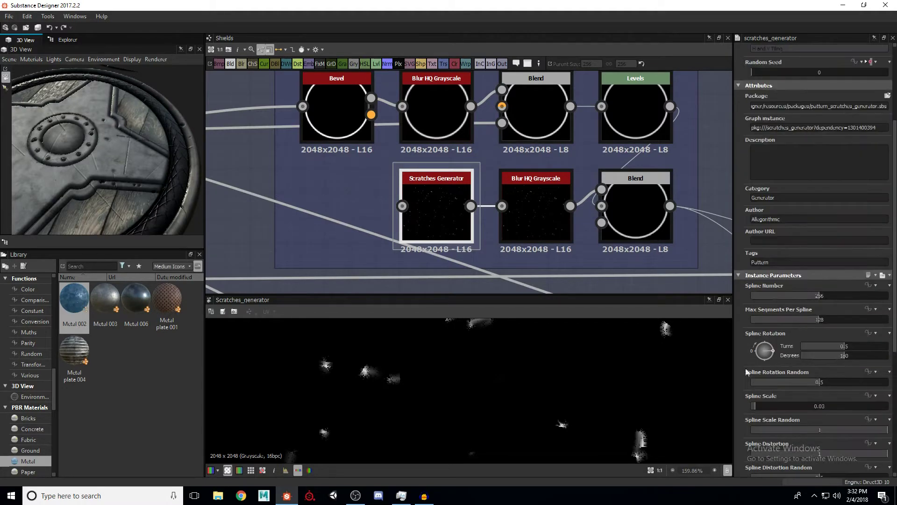
double_click(547, 198)
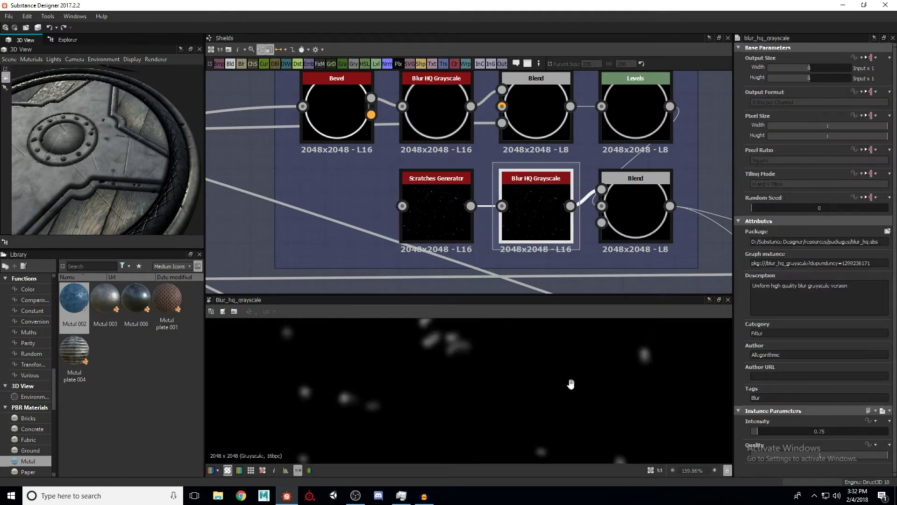
scroll(472, 366, up, 5)
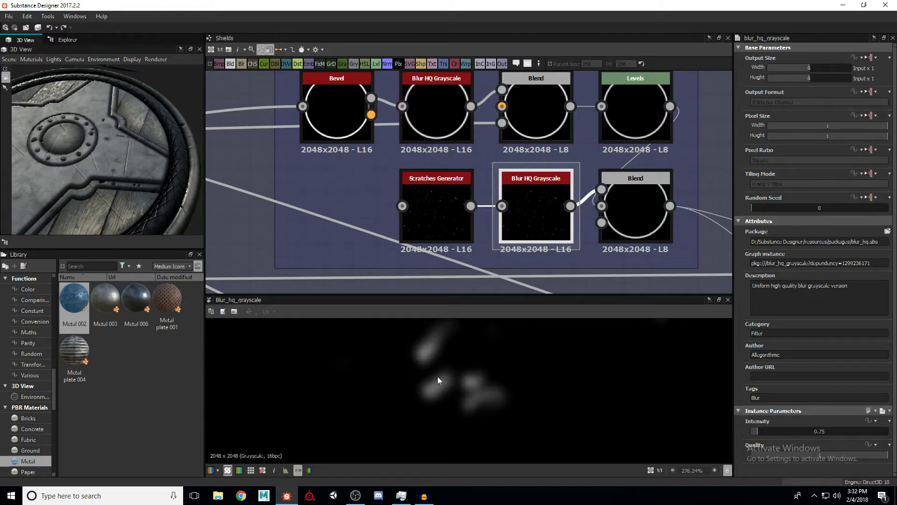
Compare the blurred scratches with the outer rim's Subtract-mode Blend, examining up close how a scratch cuts a dent into the rim
double_click(637, 209)
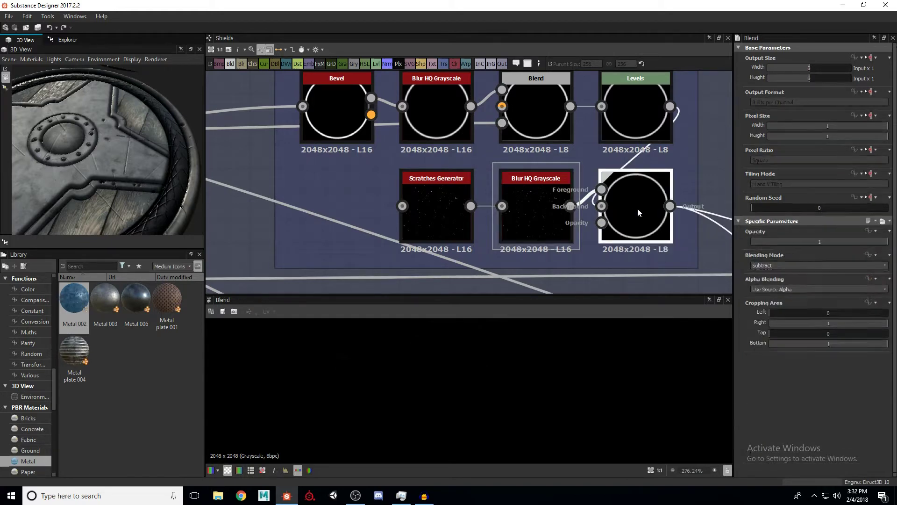
scroll(534, 377, down, 10)
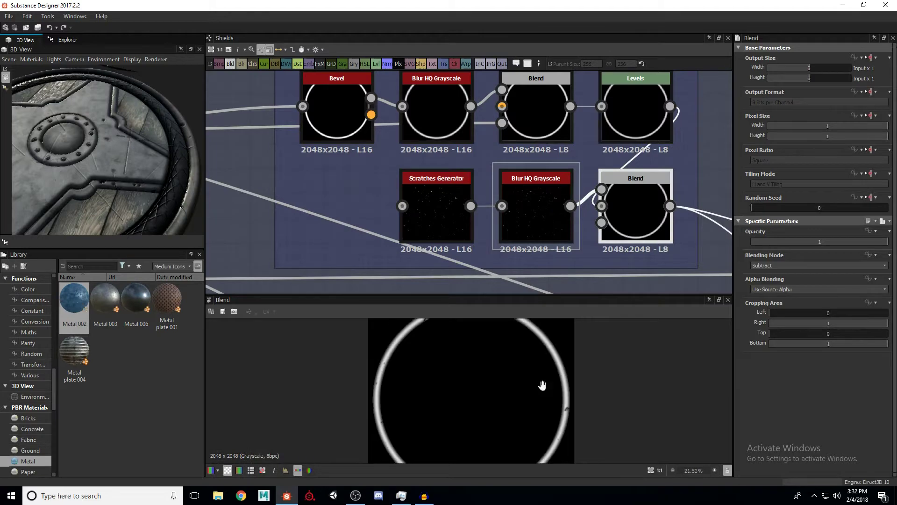
scroll(543, 387, up, 8)
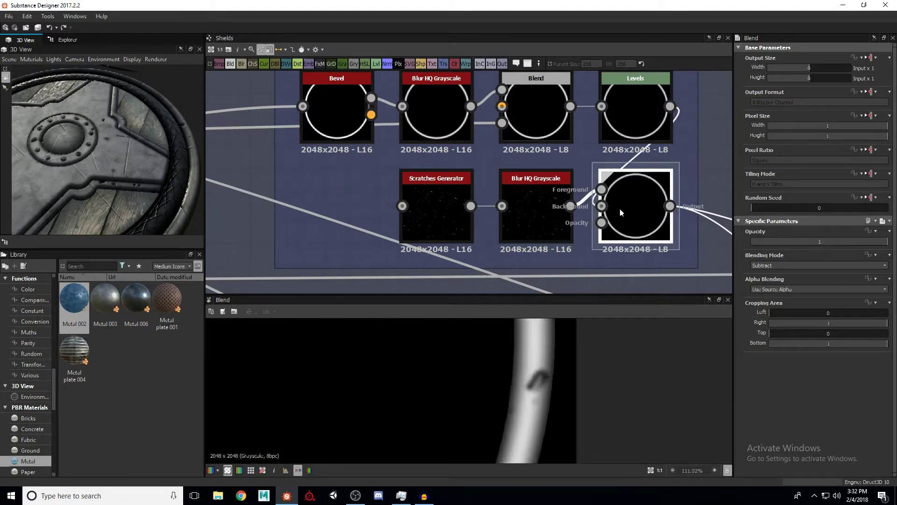
click(540, 187)
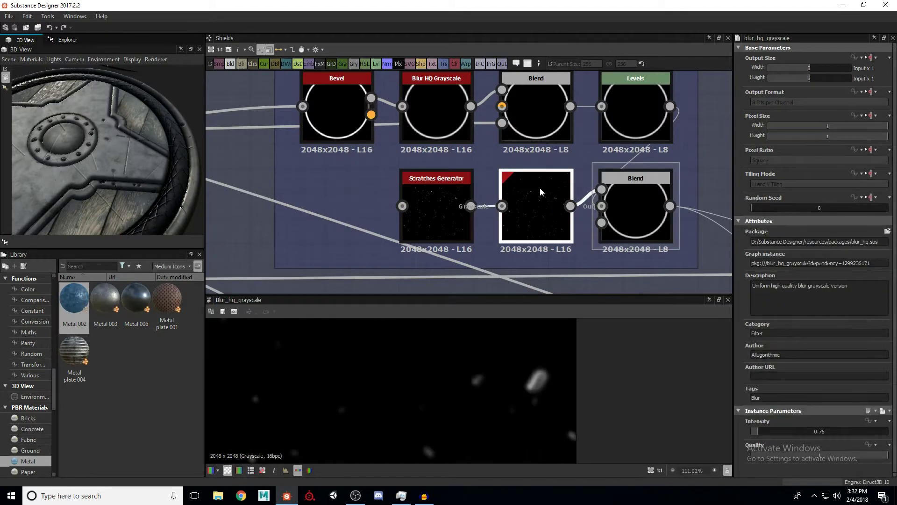
click(636, 109)
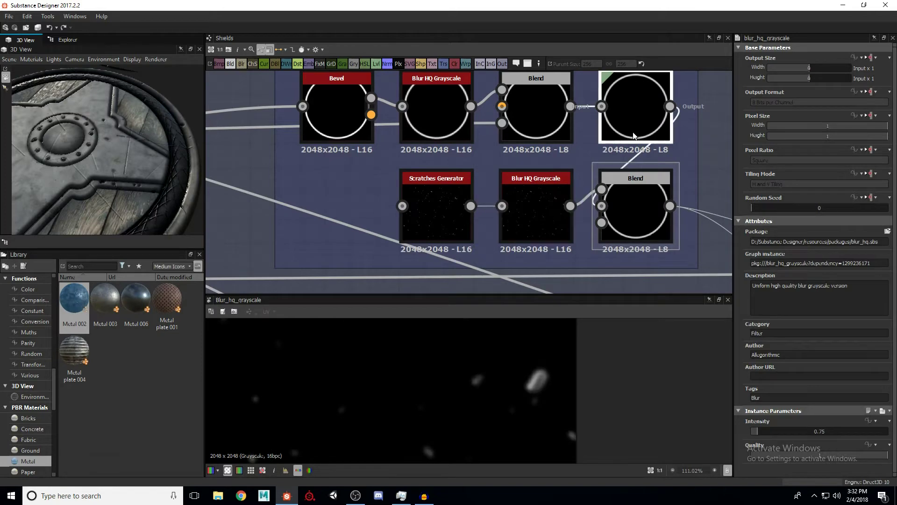
click(645, 217)
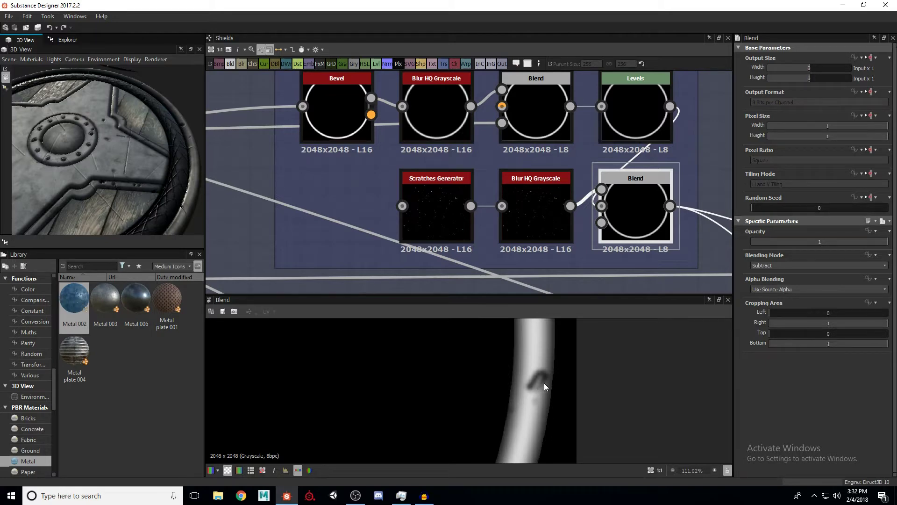
click(549, 229)
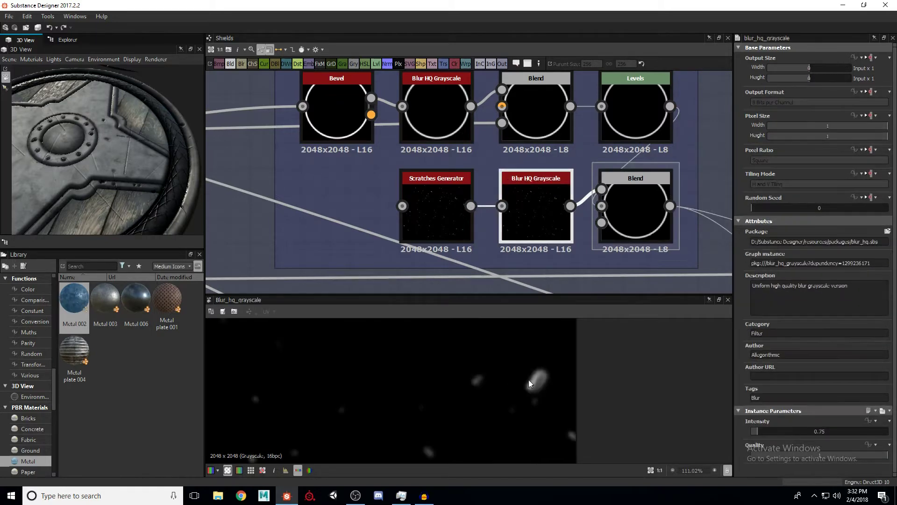
scroll(467, 381, up, 6)
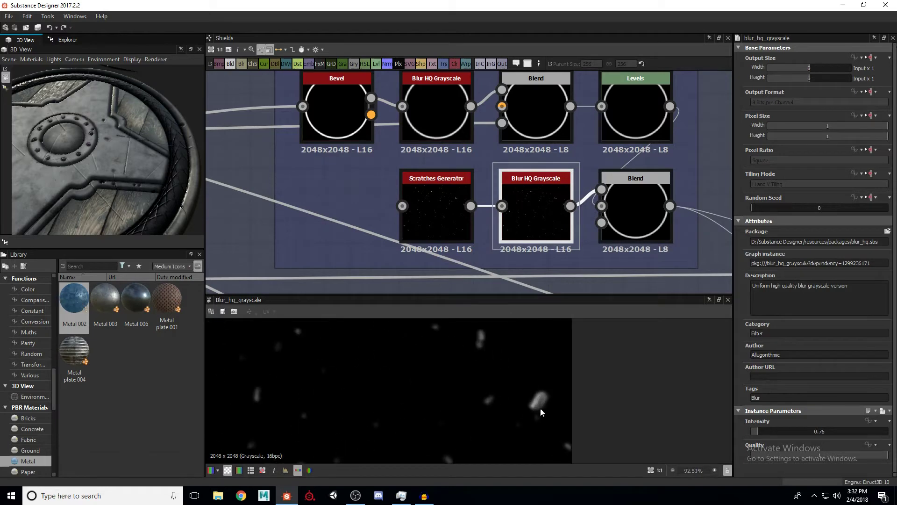
click(631, 213)
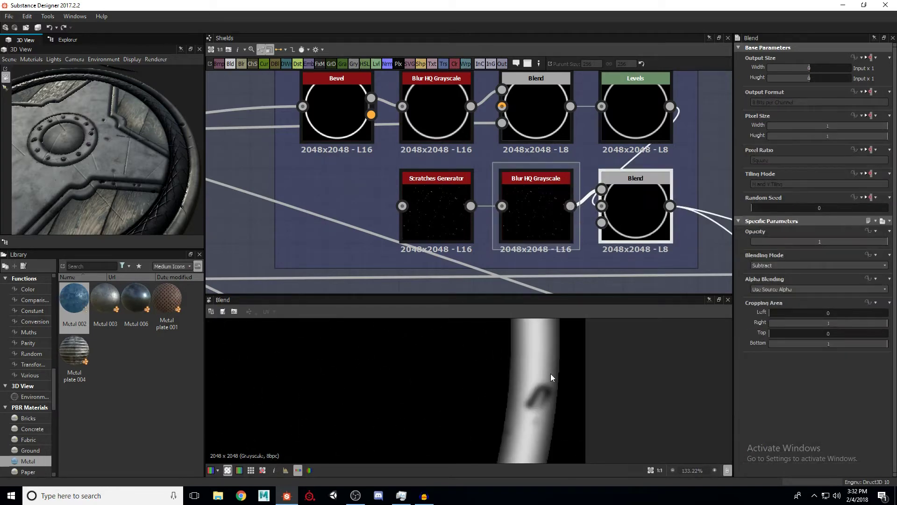
Examine the dents around the entire outer rim in the Subtract-mode Blend's output
scroll(546, 394, down, 7)
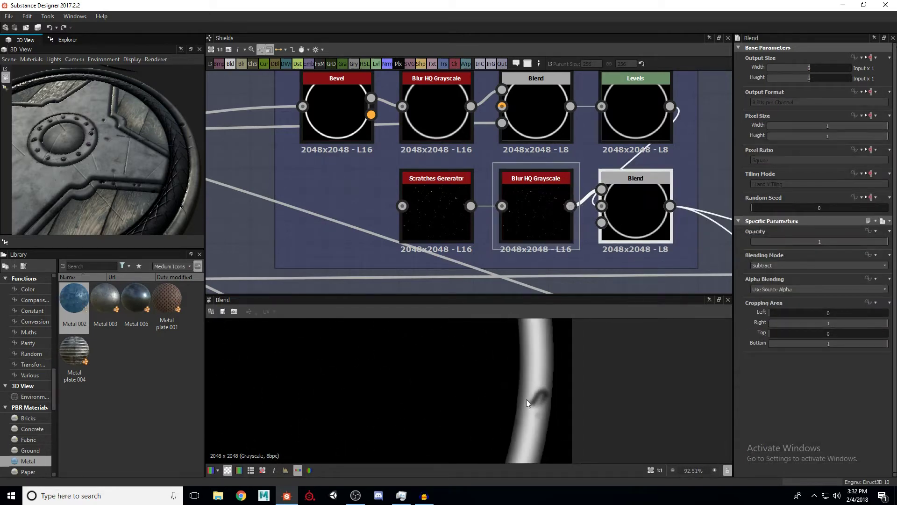
scroll(504, 370, up, 5)
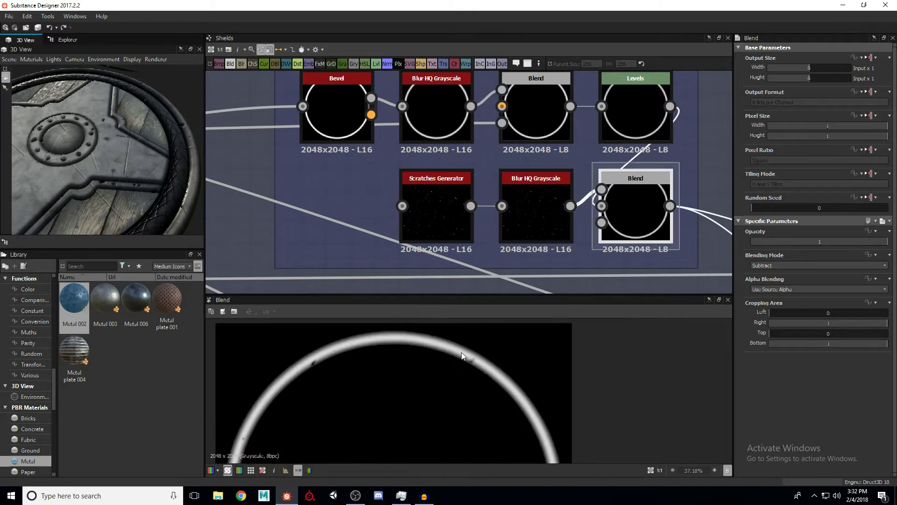
middle_drag(469, 359, 429, 420)
scroll(483, 410, down, 3)
mouse_move(483, 410)
middle_down()
mouse_move(534, 381)
mouse_move(540, 401)
mouse_move(504, 382)
mouse_move(527, 351)
mouse_move(494, 397)
middle_up()
scroll(503, 382, down, 5)
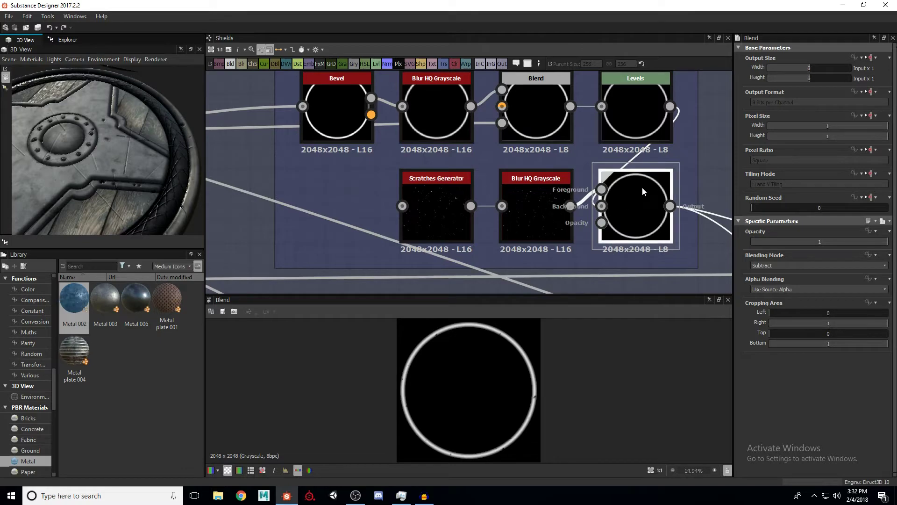
Review the Random Seed and spline settings of the outer rim's Scratches Generator against the dented rim
click(430, 215)
scroll(821, 225, down, 6)
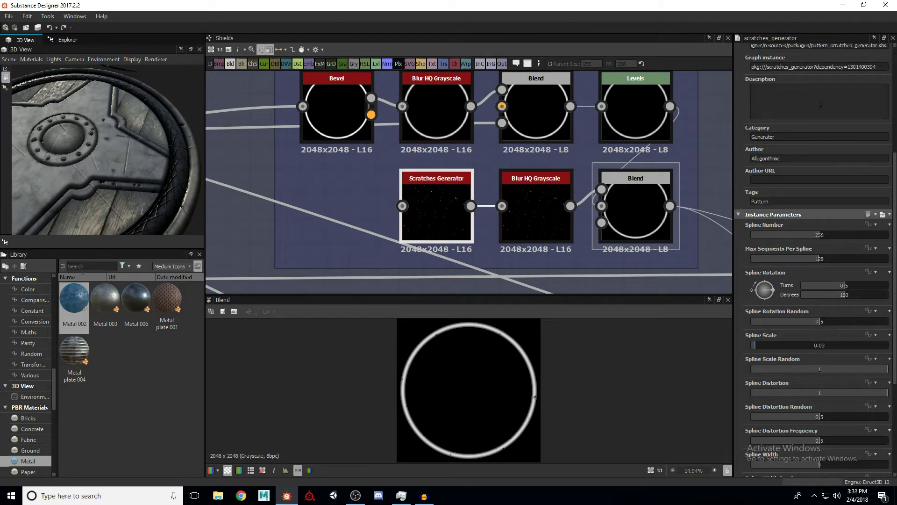
scroll(789, 308, up, 4)
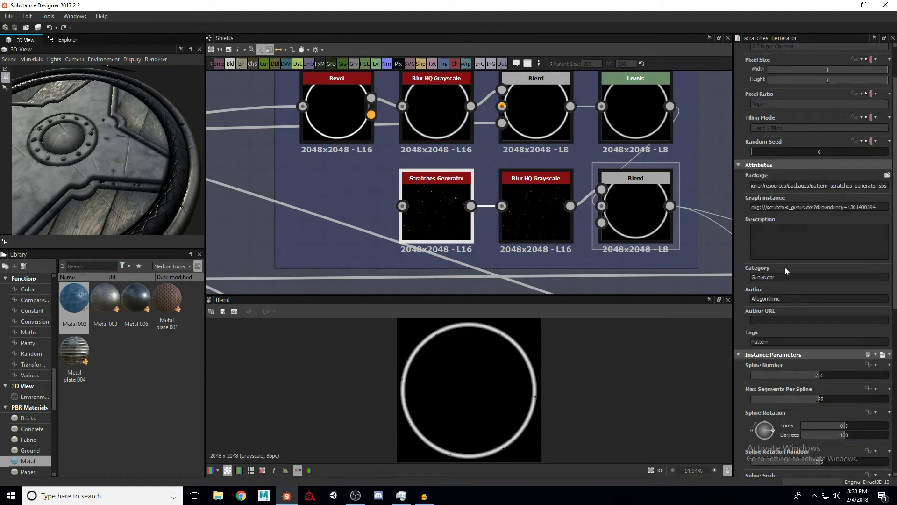
scroll(794, 281, down, 4)
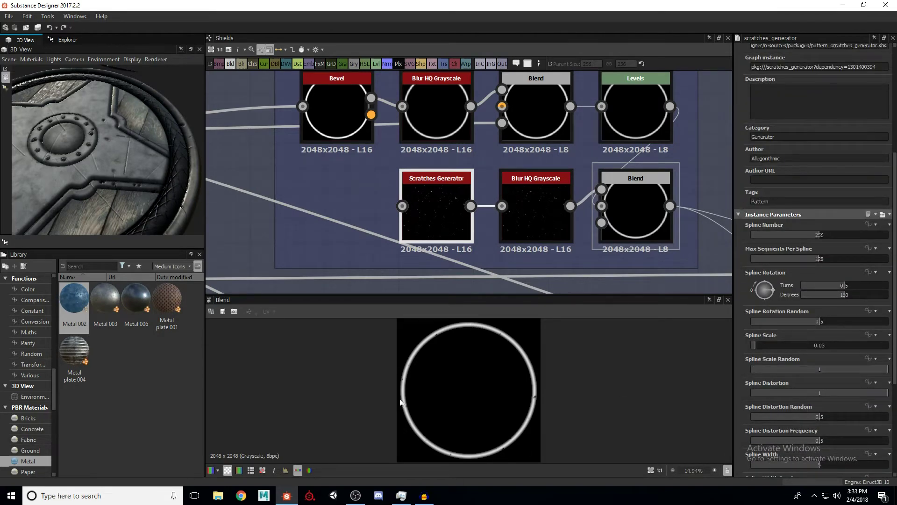
Survey the graph's Height Build frames below the outer rim and compare the Outer Rim and Decorative Ring node layouts
scroll(602, 178, down, 3)
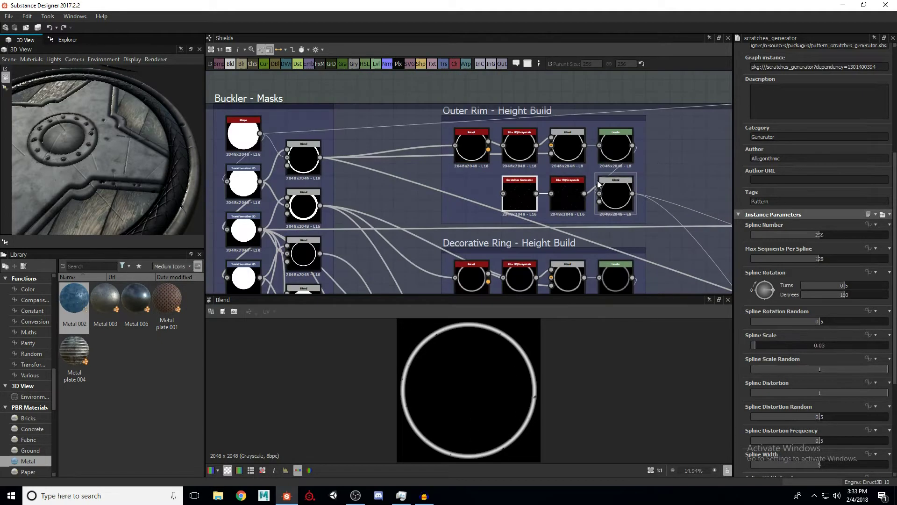
scroll(530, 196, down, 6)
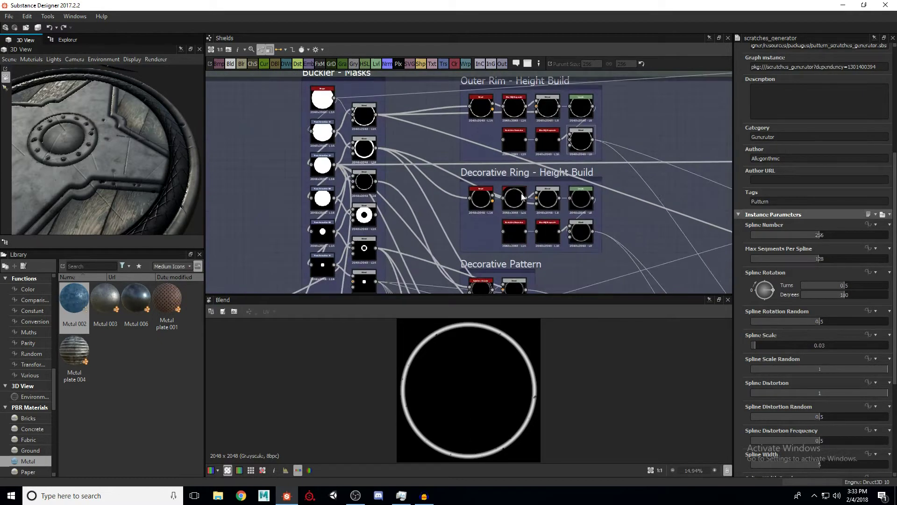
middle_drag(513, 211, 508, 130)
middle_drag(523, 225, 528, 149)
middle_drag(518, 180, 521, 150)
middle_drag(517, 72, 473, 216)
middle_drag(518, 104, 651, 137)
scroll(506, 190, up, 2)
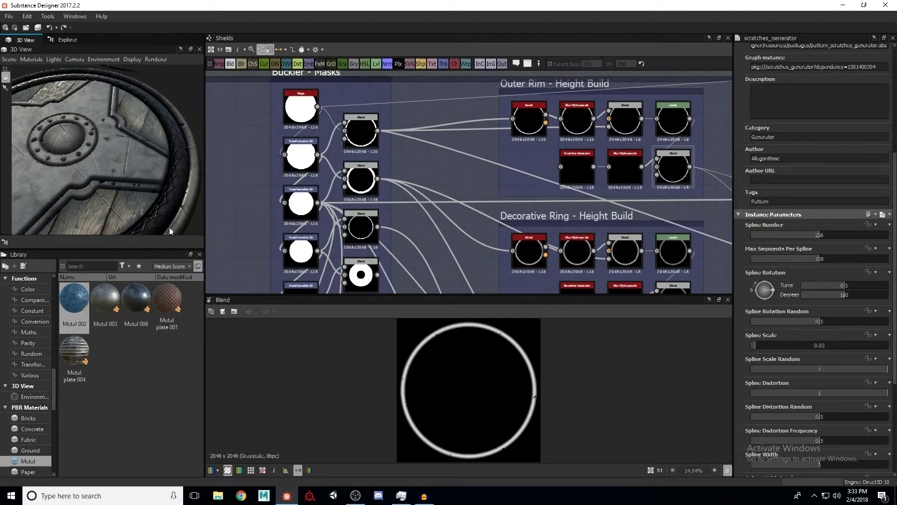
Inspect the Bevel, Blur HQ Grayscale, Copy-mode Blend and Levels outputs in the Decorative Ring - Height Build frame
middle_drag(478, 195, 444, 168)
double_click(489, 217)
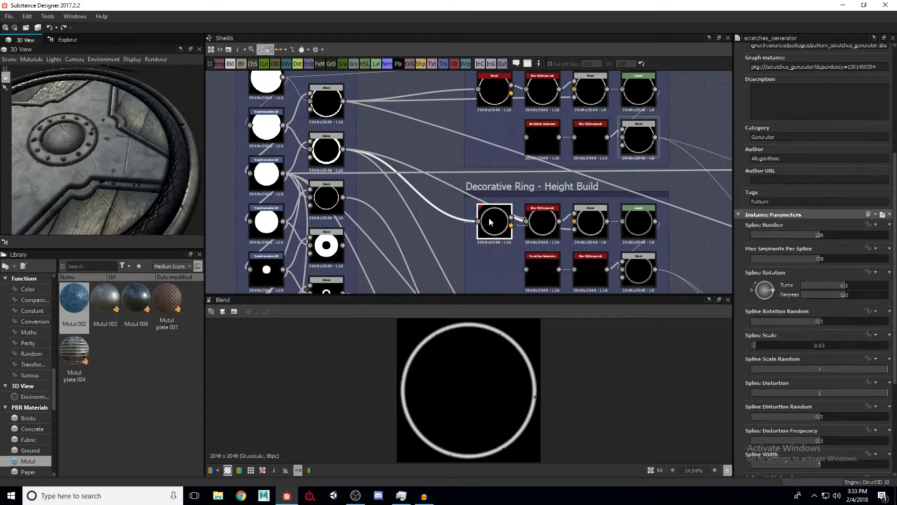
scroll(522, 357, up, 2)
scroll(522, 357, up, 4)
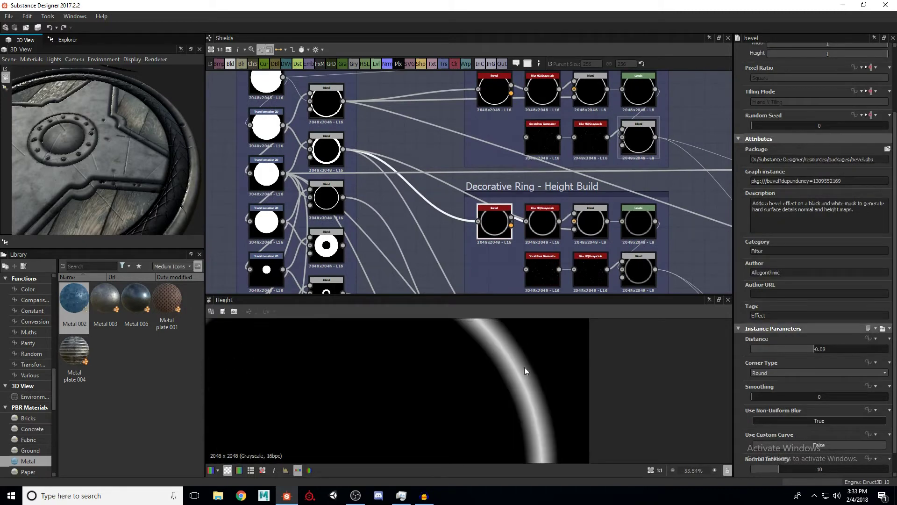
double_click(539, 221)
double_click(586, 224)
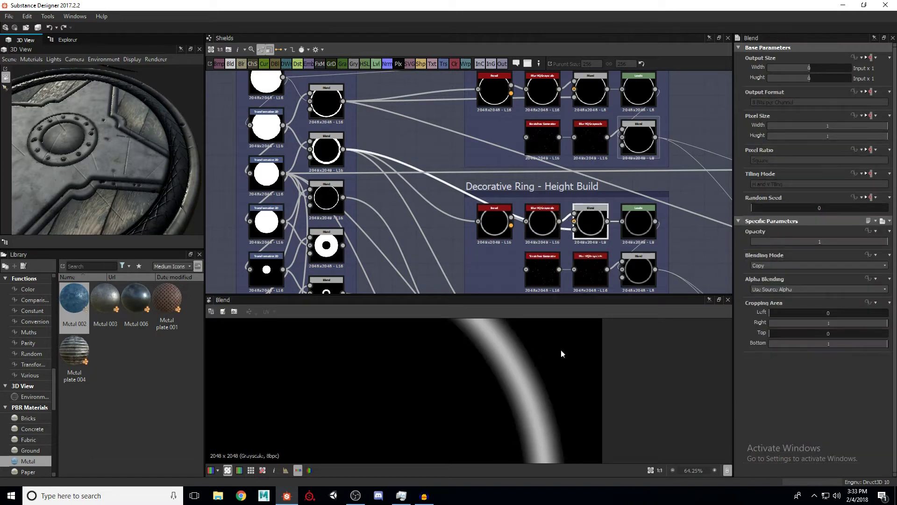
double_click(627, 216)
Examine the dents in the decorative ring through the final Subtract-mode Blend of its Height Build frame
middle_drag(613, 227, 592, 201)
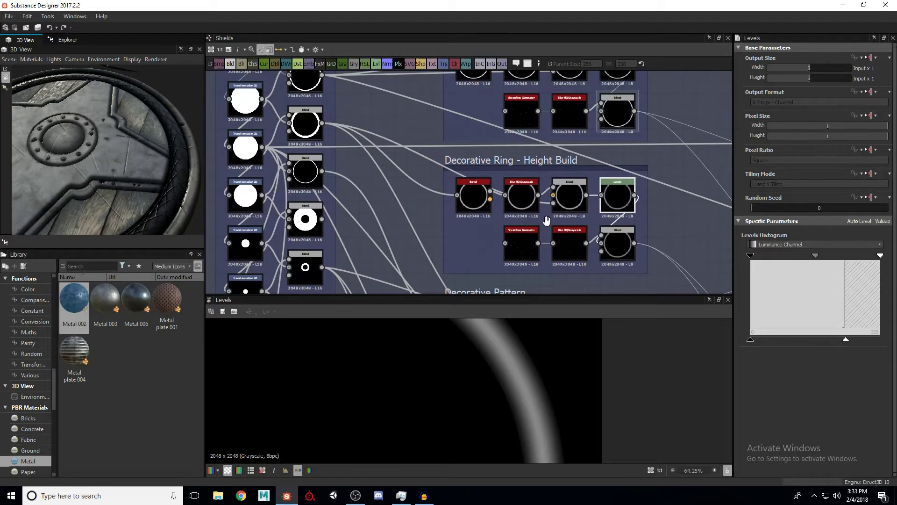
middle_drag(547, 221, 538, 189)
double_click(603, 217)
scroll(528, 371, down, 2)
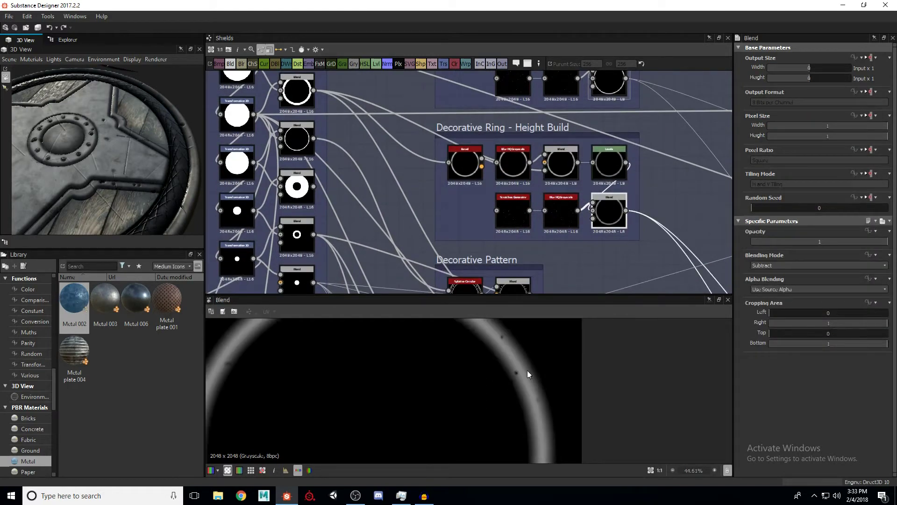
Trace the decorative ring's output to the Detail - Height Build frame, and view the Decorative Pattern frame alongside the 3D rim
scroll(527, 370, down, 2)
middle_drag(475, 215, 481, 170)
middle_drag(523, 229, 533, 201)
middle_drag(587, 213, 548, 160)
scroll(592, 190, down, 2)
middle_drag(593, 190, 549, 184)
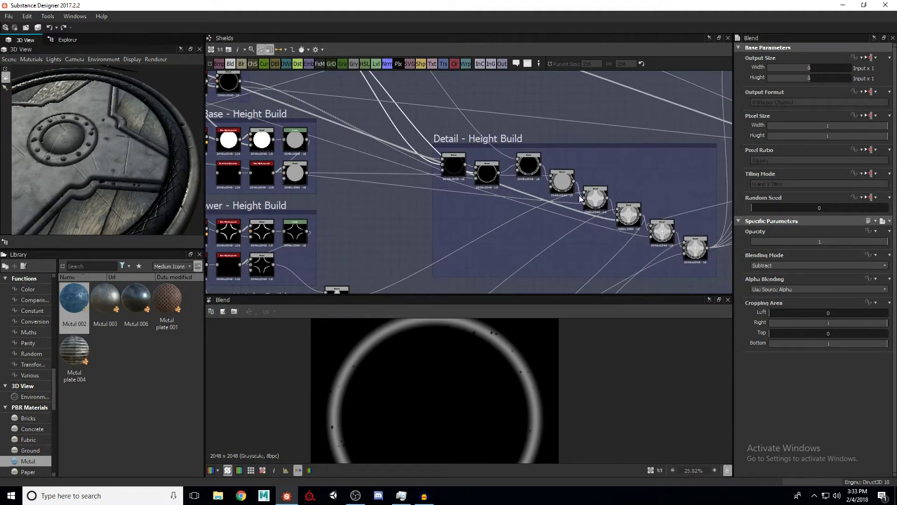
middle_drag(336, 94, 484, 249)
scroll(392, 184, up, 2)
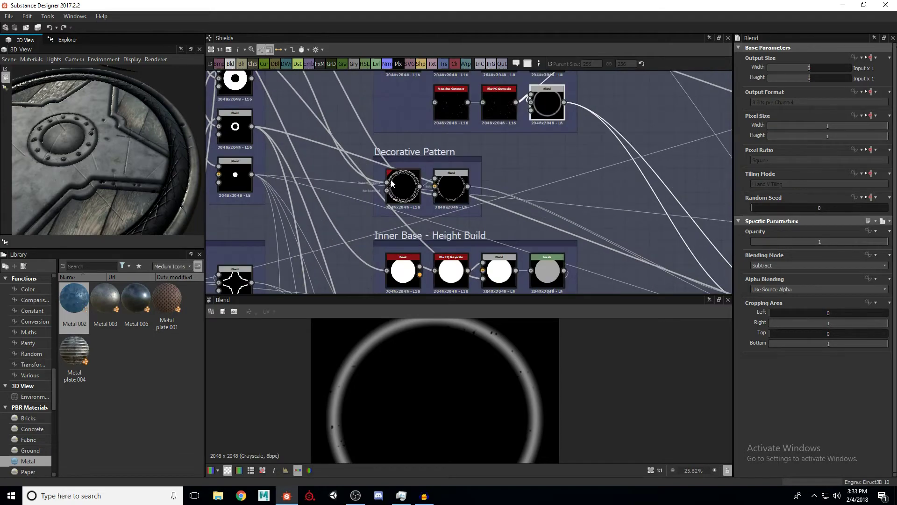
drag(167, 164, 171, 196)
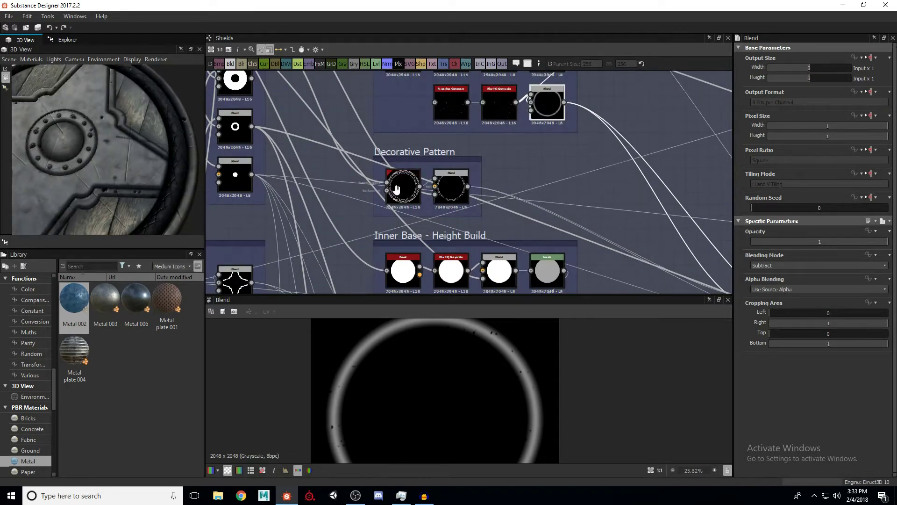
View the buckler's Transformation 2D in the Reference frame and examine the triangular pattern around the drawing's outer ring
scroll(576, 207, down, 3)
scroll(469, 199, down, 4)
middle_drag(330, 131, 430, 207)
scroll(428, 206, down, 2)
scroll(419, 181, up, 10)
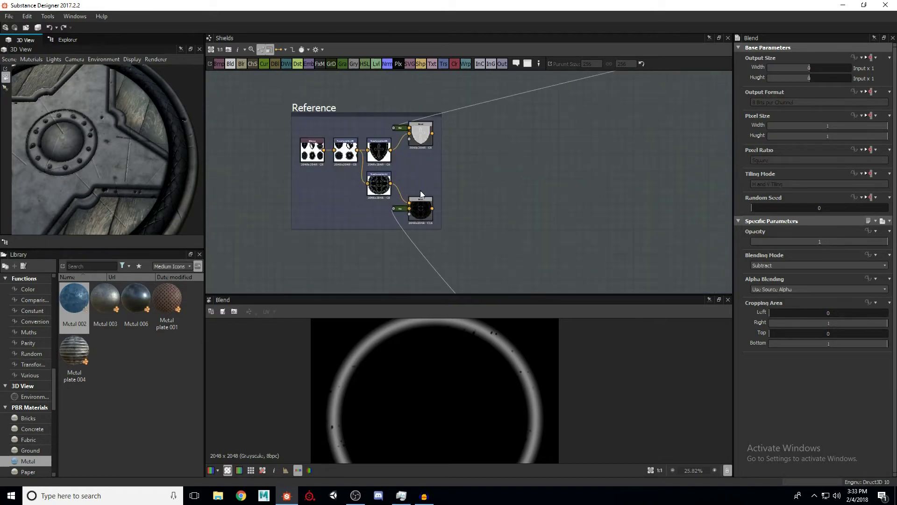
double_click(371, 187)
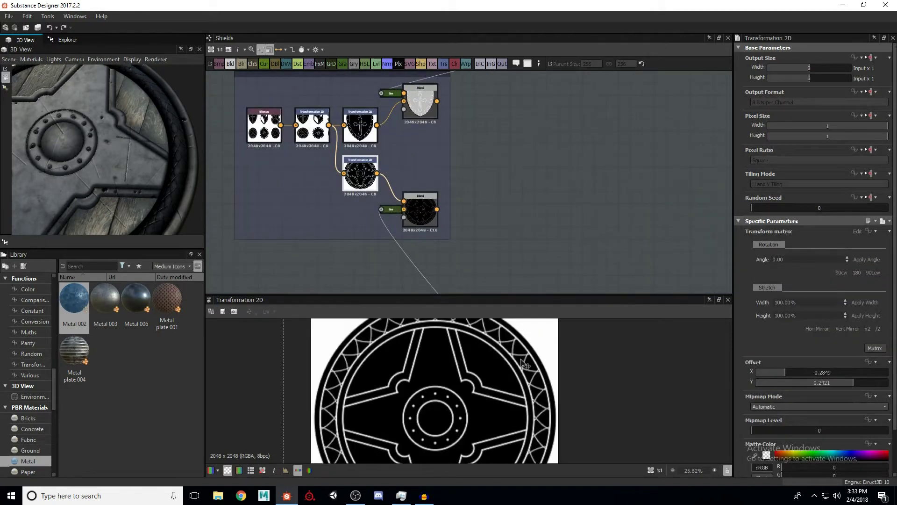
scroll(462, 351, up, 4)
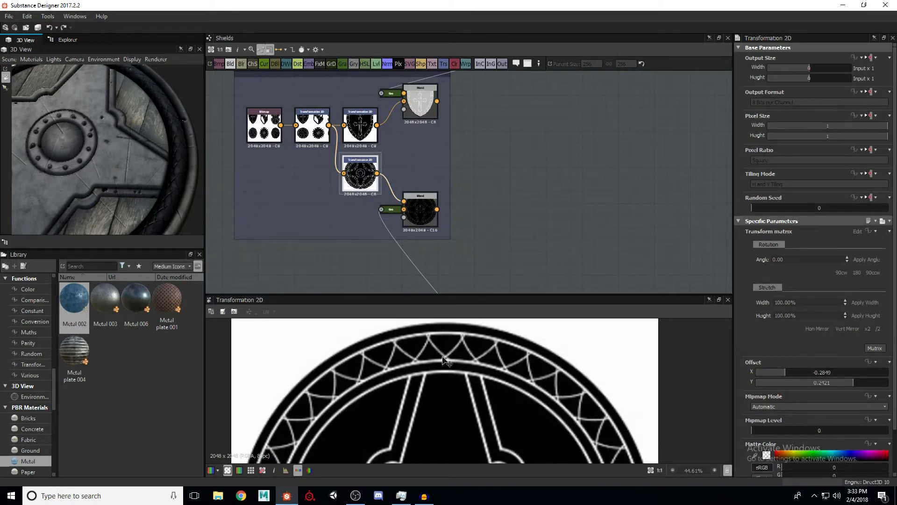
scroll(447, 358, down, 3)
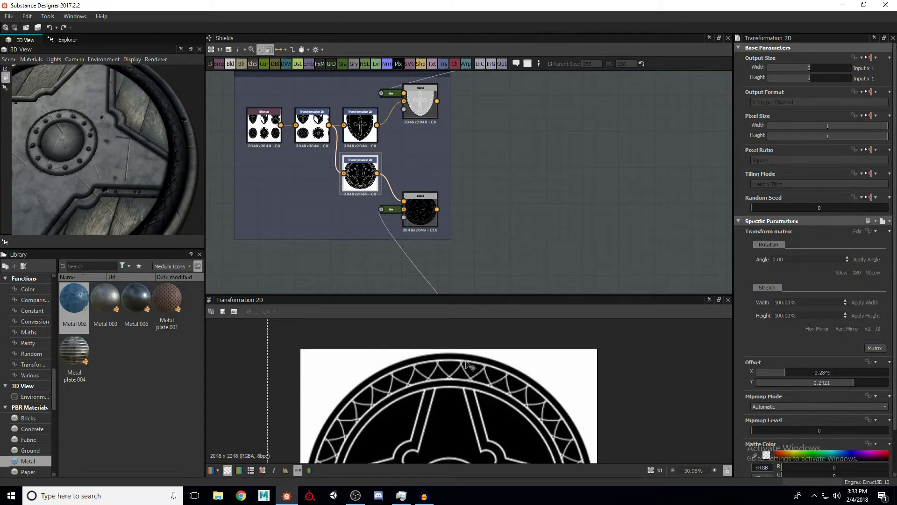
scroll(458, 385, up, 2)
scroll(459, 386, up, 1)
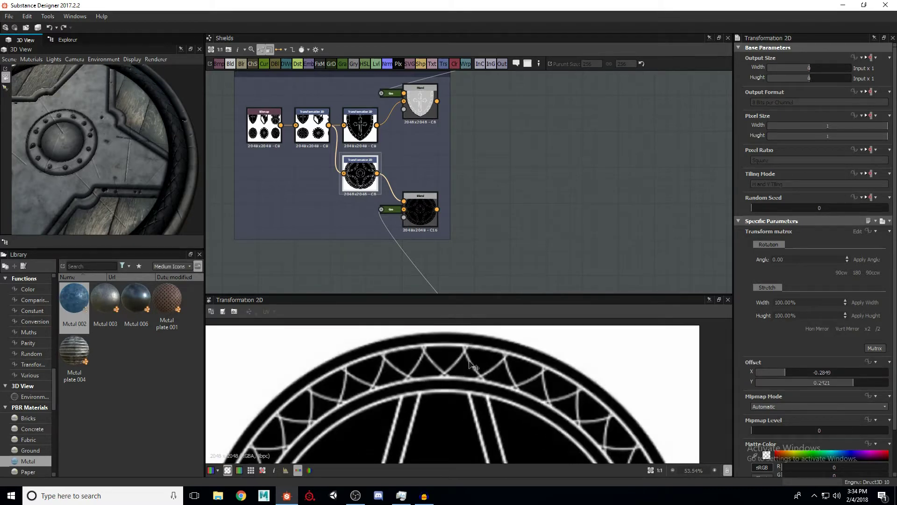
Return from the reference drawing to the buckler's Decorative Pattern frame and view the Splatter Circular node's output
scroll(460, 373, down, 1)
scroll(462, 370, up, 1)
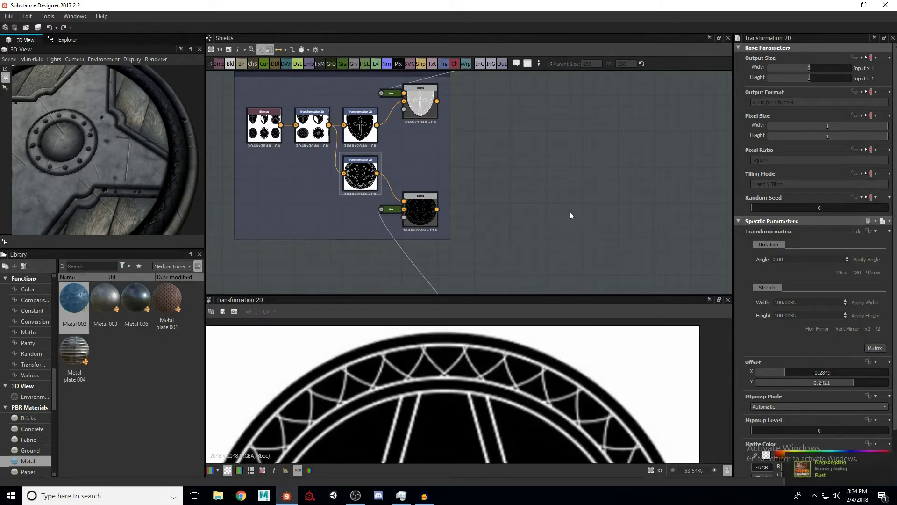
scroll(507, 190, down, 4)
middle_drag(537, 199, 429, 149)
scroll(467, 210, up, 6)
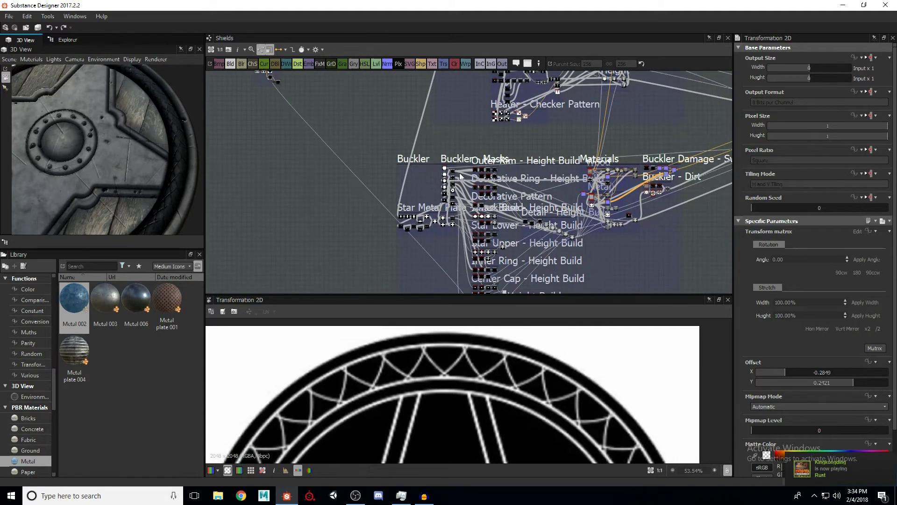
scroll(470, 222, up, 2)
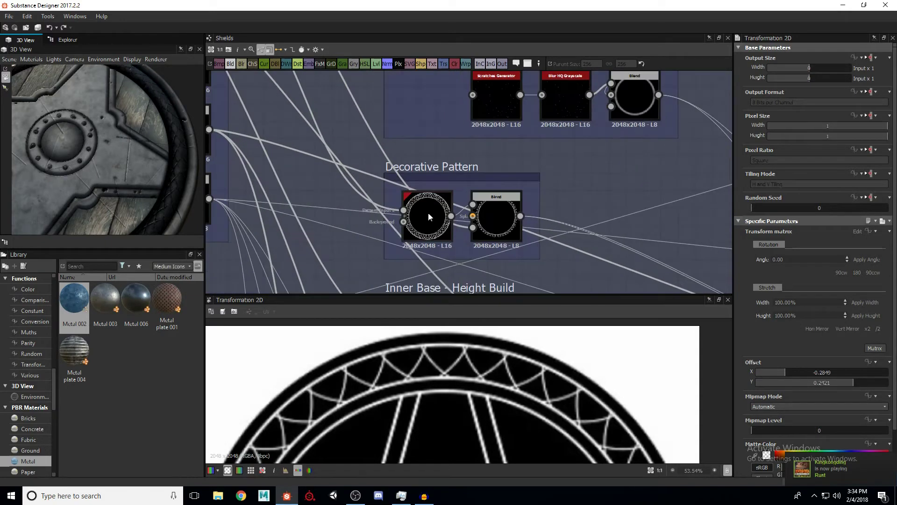
double_click(428, 212)
scroll(478, 356, down, 5)
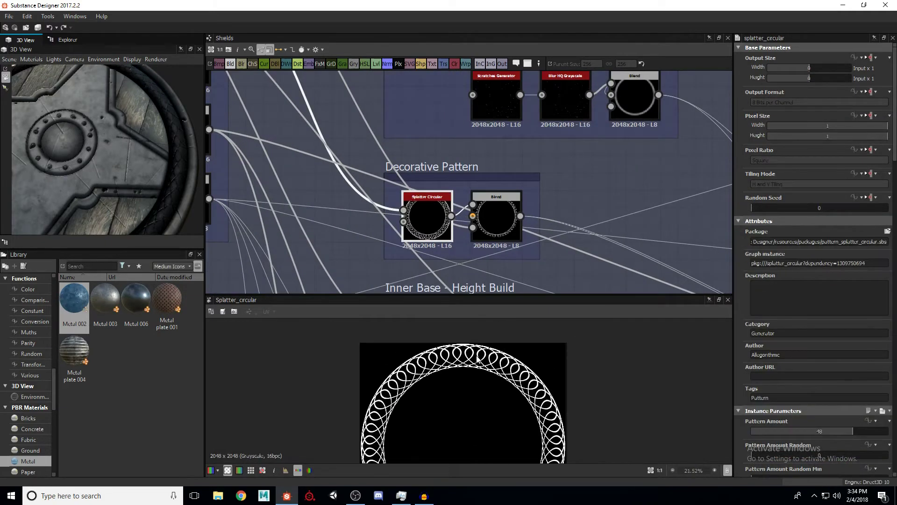
scroll(478, 360, up, 2)
scroll(474, 346, down, 1)
scroll(368, 147, down, 1)
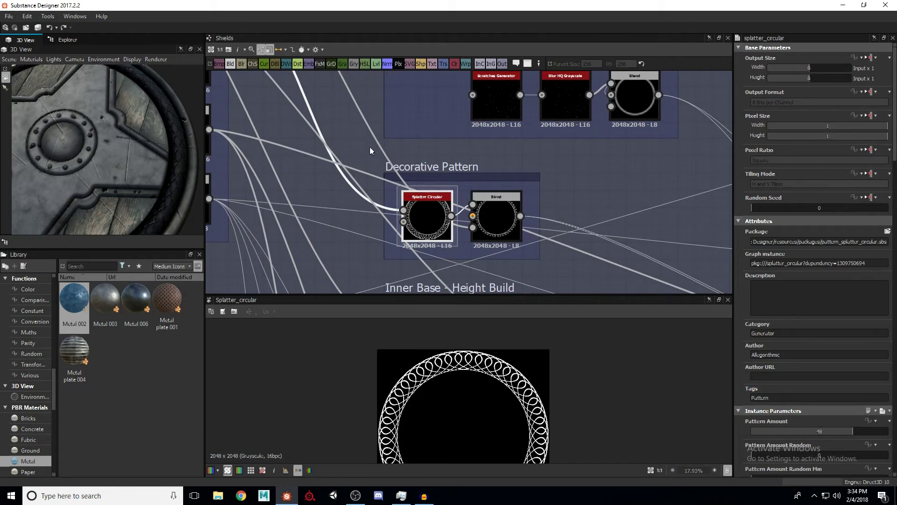
Trace the Splatter Circular's input to the Buckler Masks frame and view the thin ring from its Subtract-mode Blend
middle_drag(369, 146, 461, 206)
scroll(435, 186, down, 2)
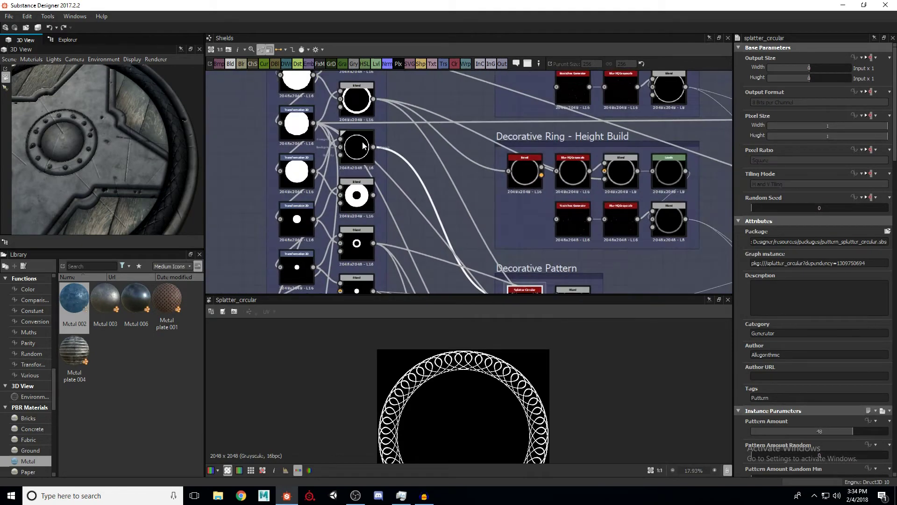
double_click(363, 145)
scroll(479, 402, down, 1)
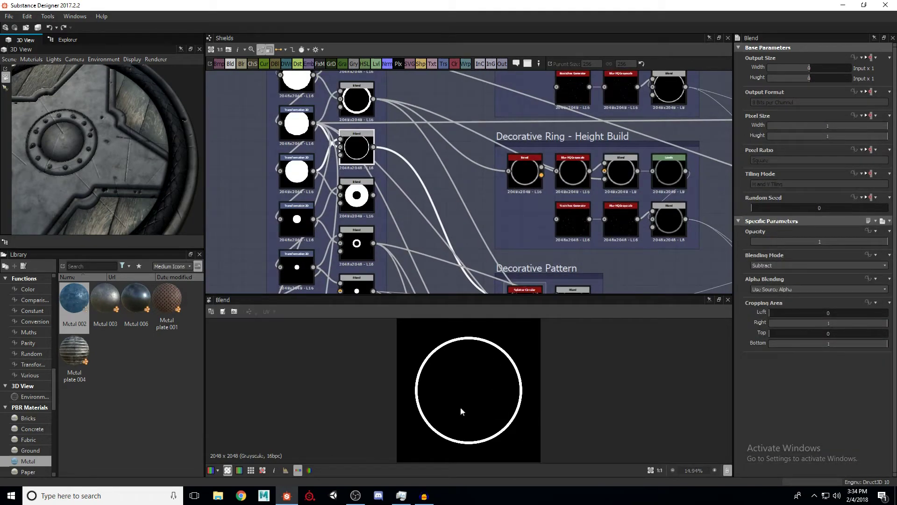
scroll(501, 361, up, 2)
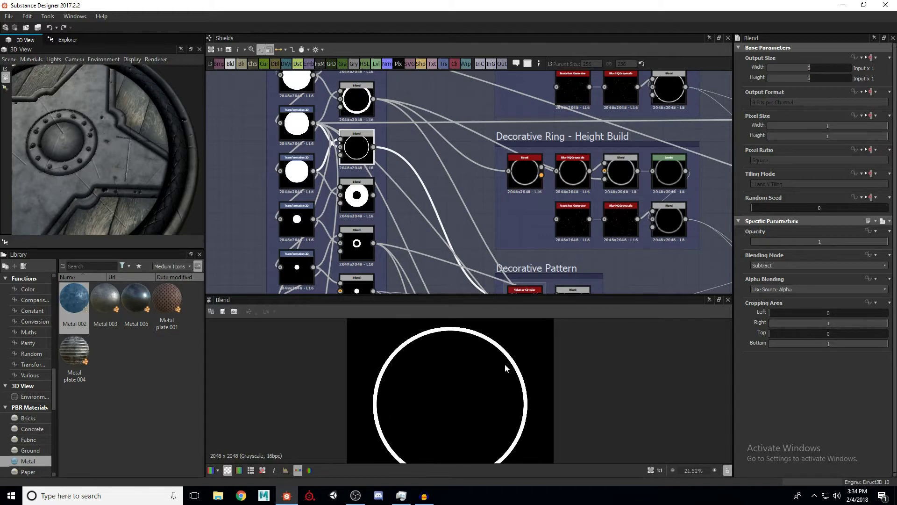
middle_drag(457, 196, 454, 237)
scroll(371, 103, up, 1)
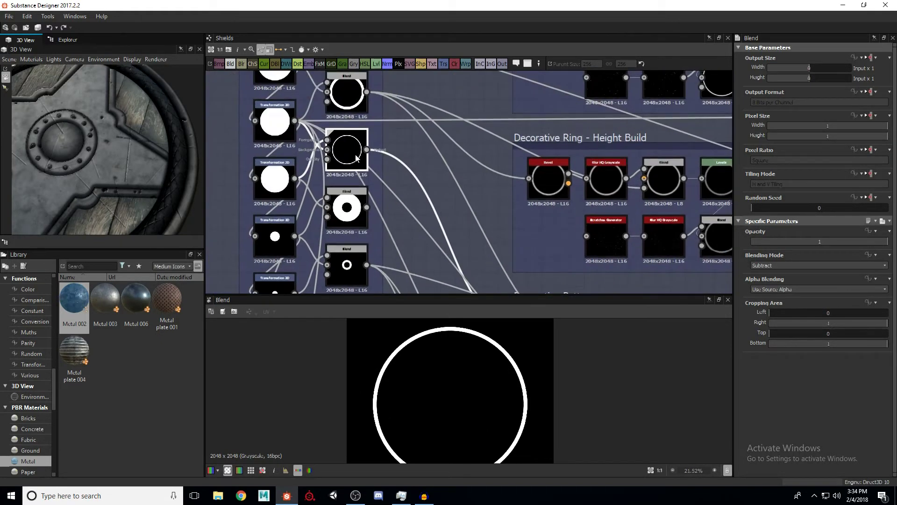
Open the Decorative Pattern's Splatter Circular and review its pattern amount, image input, radius and size parameters
middle_drag(341, 196, 290, 136)
middle_drag(486, 248, 447, 209)
click(449, 214)
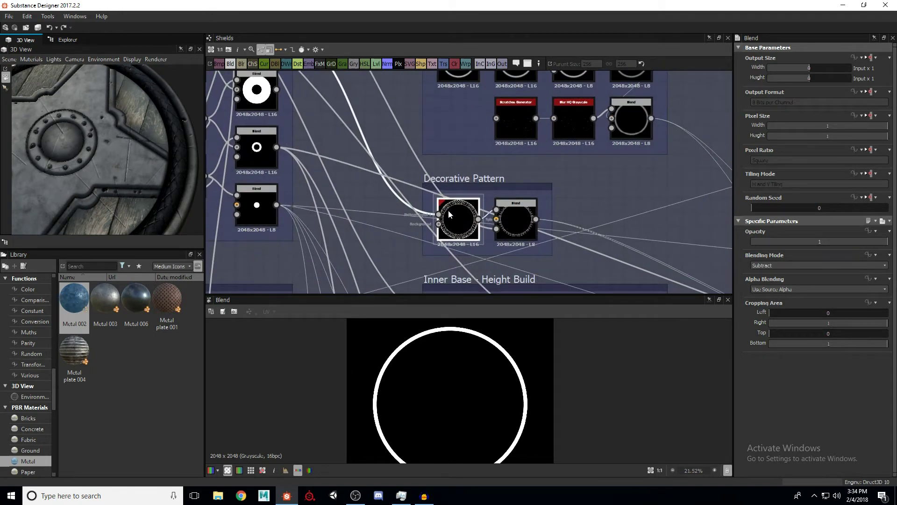
scroll(751, 323, down, 2)
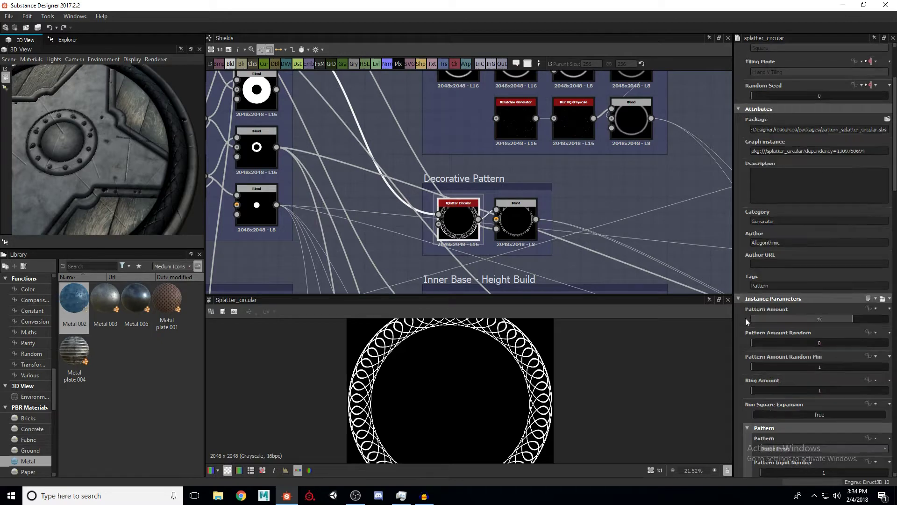
scroll(746, 321, down, 1)
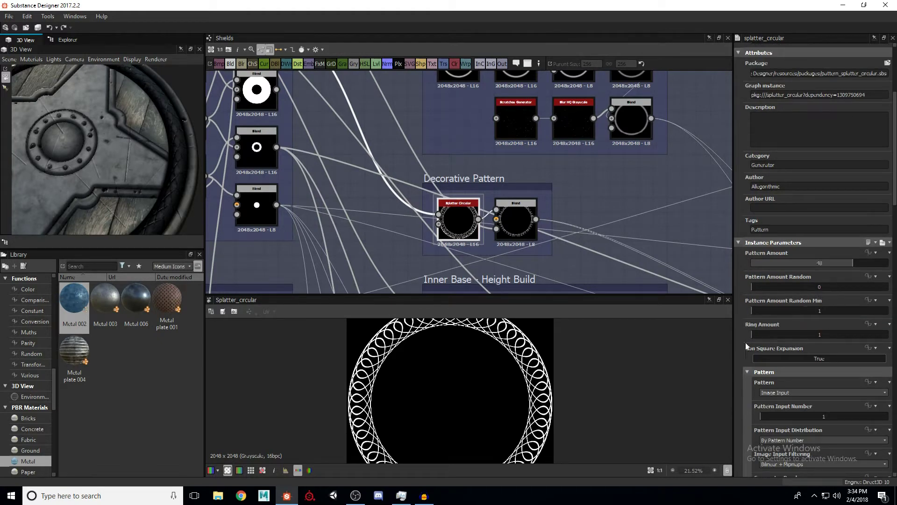
scroll(744, 342, down, 3)
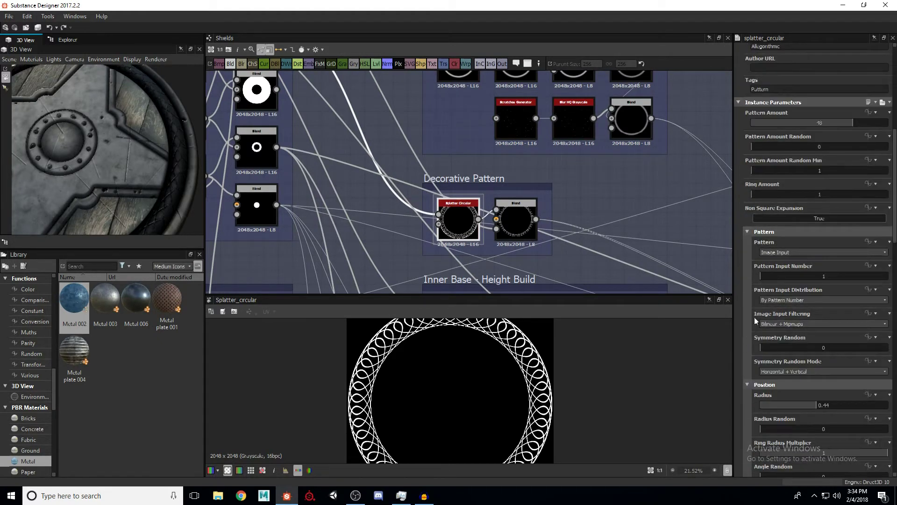
scroll(744, 335, down, 2)
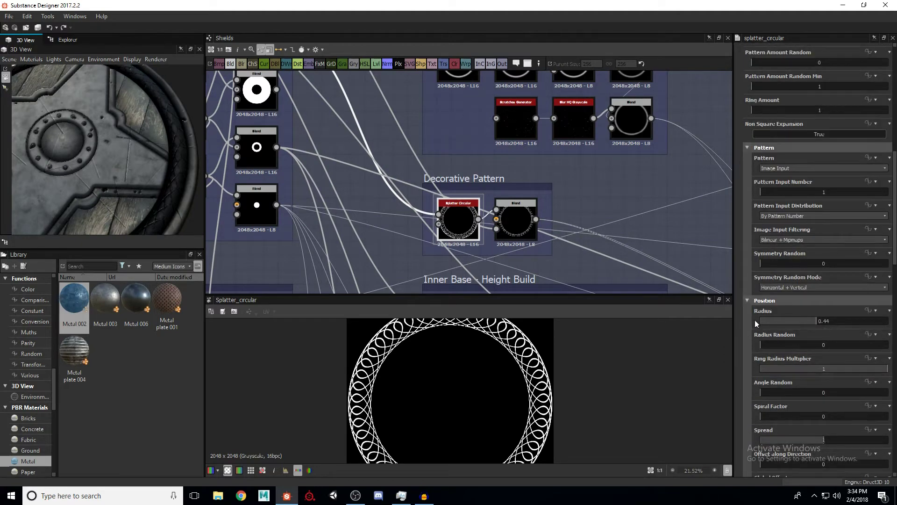
scroll(753, 313, down, 4)
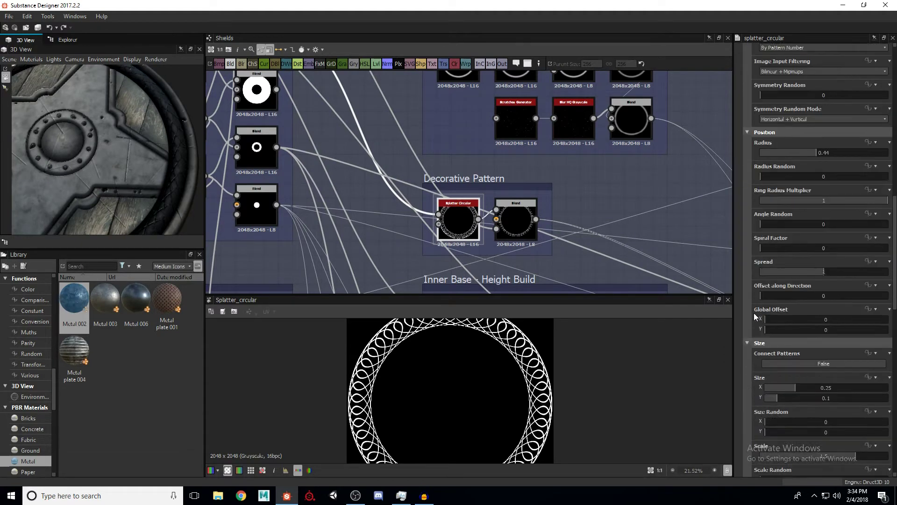
scroll(753, 312, down, 1)
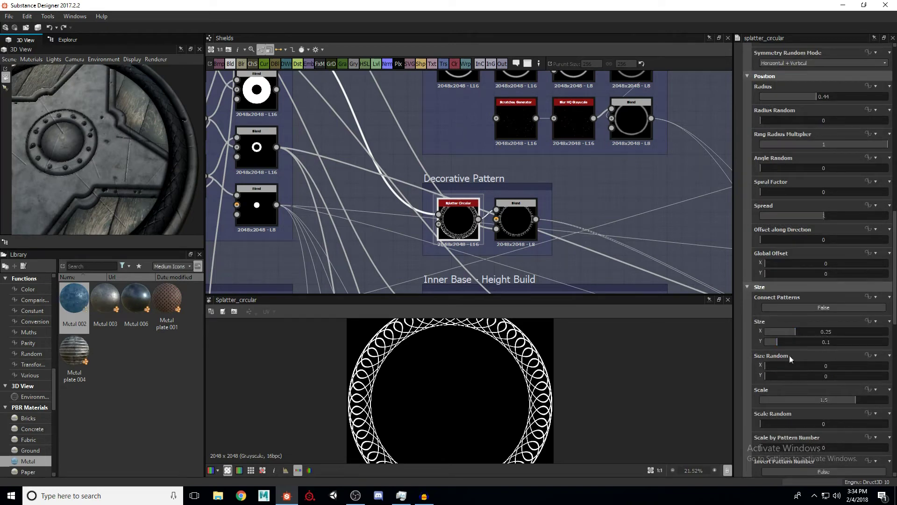
Examine the Splatter Circular's overlapping loops up close and review its scale, rotation and color parameters
scroll(512, 359, up, 5)
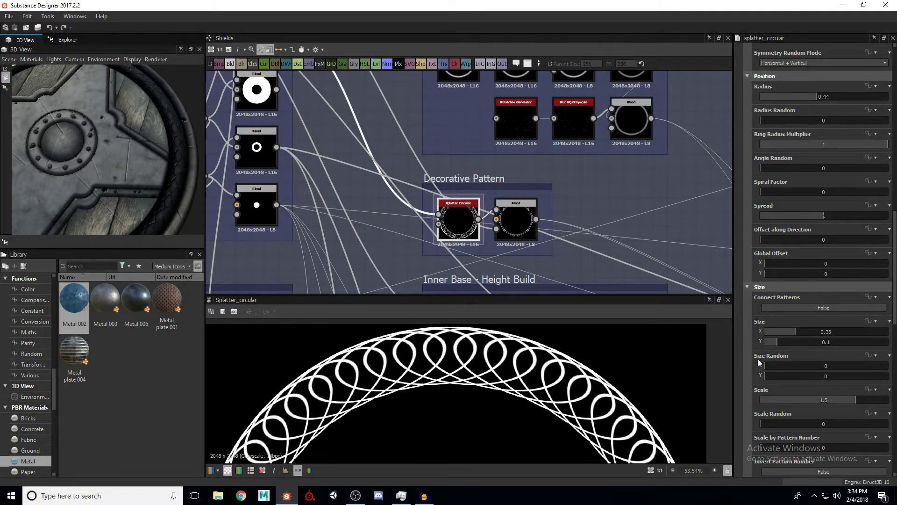
scroll(758, 362, down, 1)
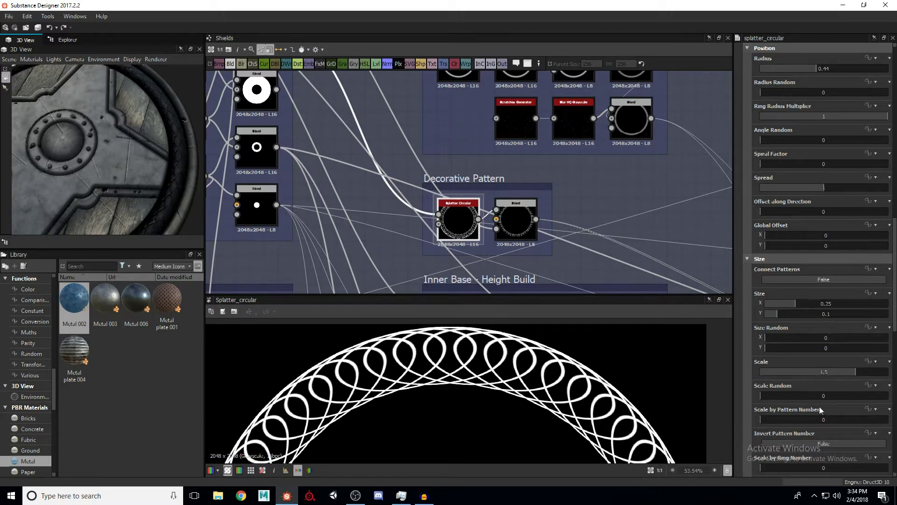
scroll(748, 353, down, 2)
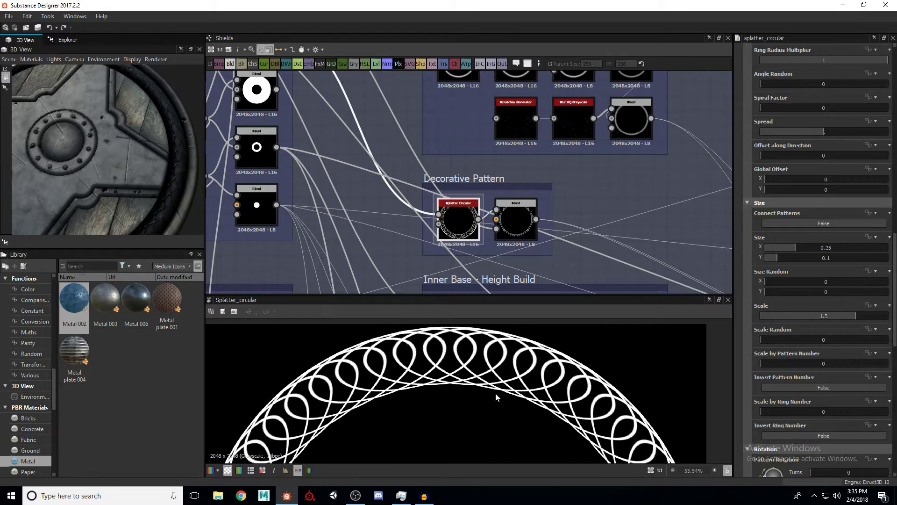
scroll(764, 347, down, 8)
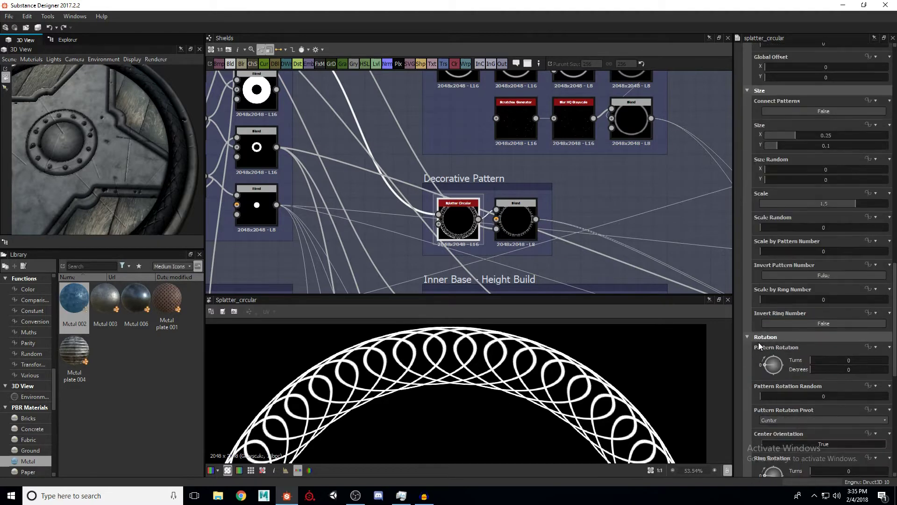
scroll(760, 346, down, 2)
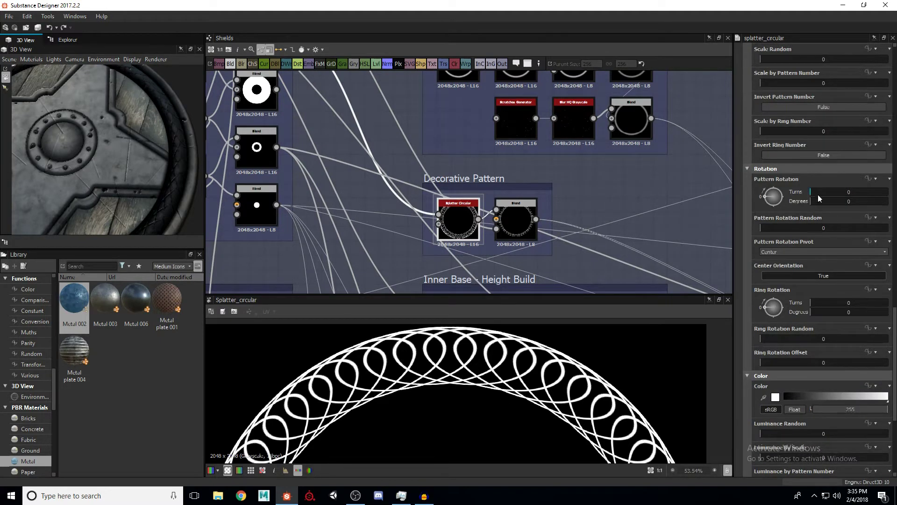
scroll(759, 337, down, 7)
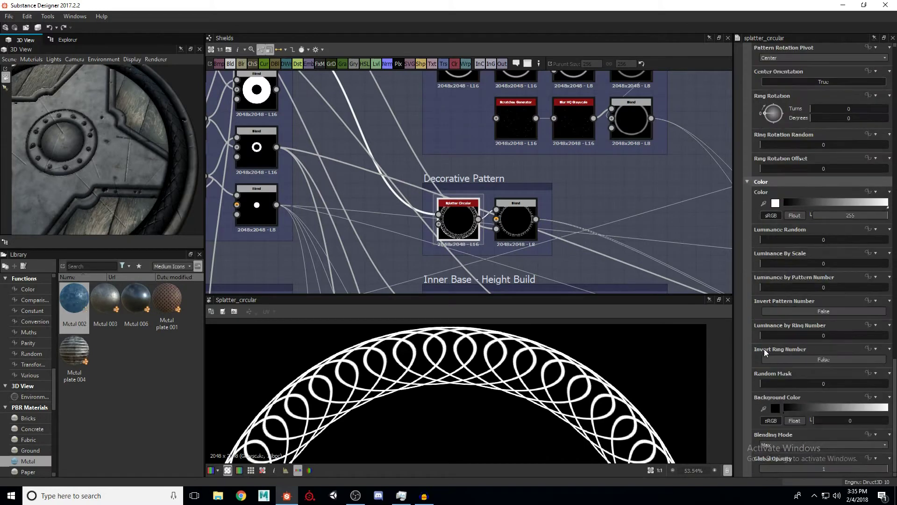
scroll(783, 378, up, 11)
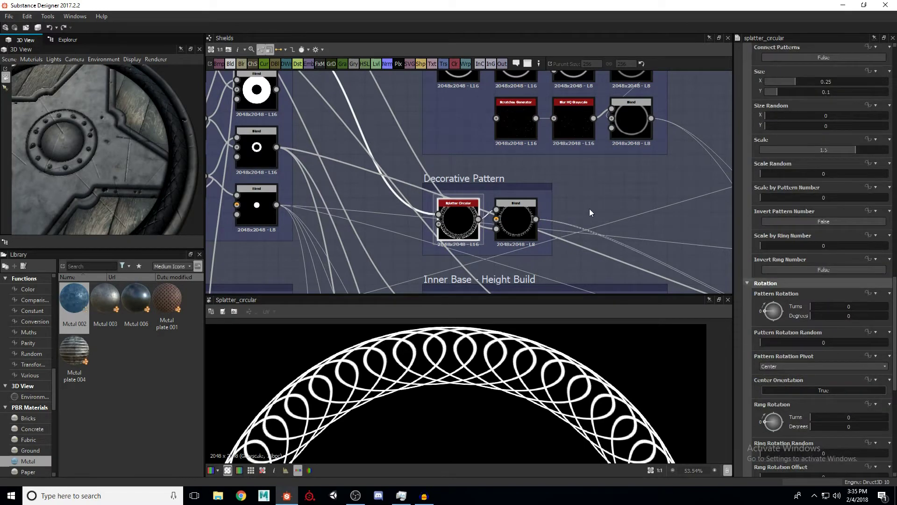
View the Decorative Pattern's Copy-mode Blend and trace its mask input back to the ring Blend in the Buckler Masks frame
scroll(517, 219, up, 2)
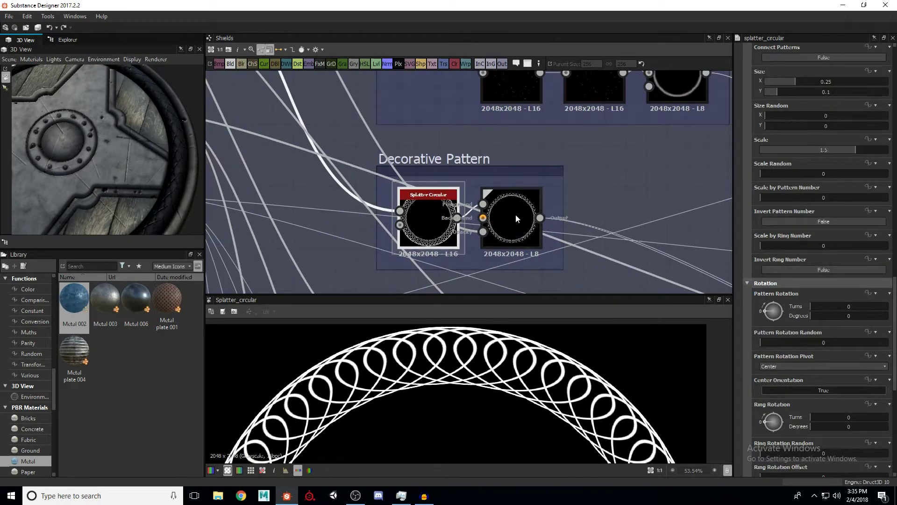
click(515, 215)
middle_drag(479, 239, 496, 246)
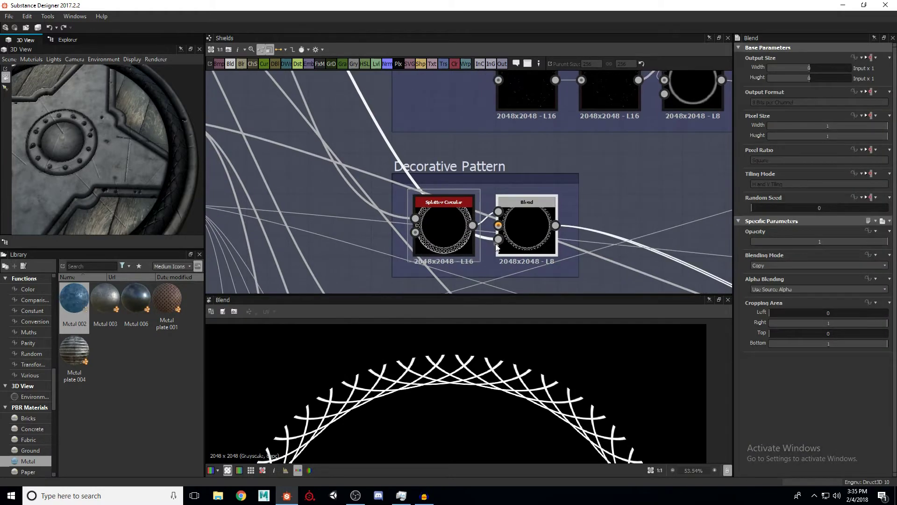
scroll(496, 247, down, 1)
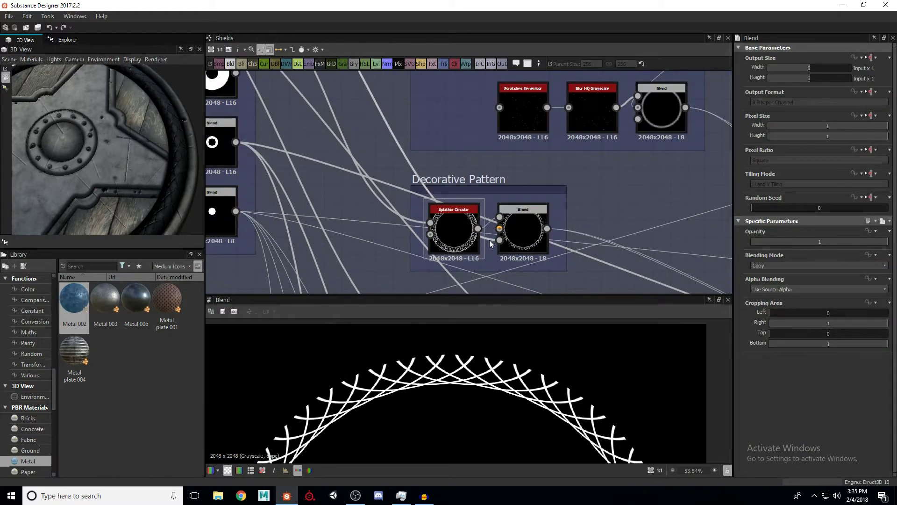
scroll(405, 200, down, 2)
middle_drag(321, 109, 344, 130)
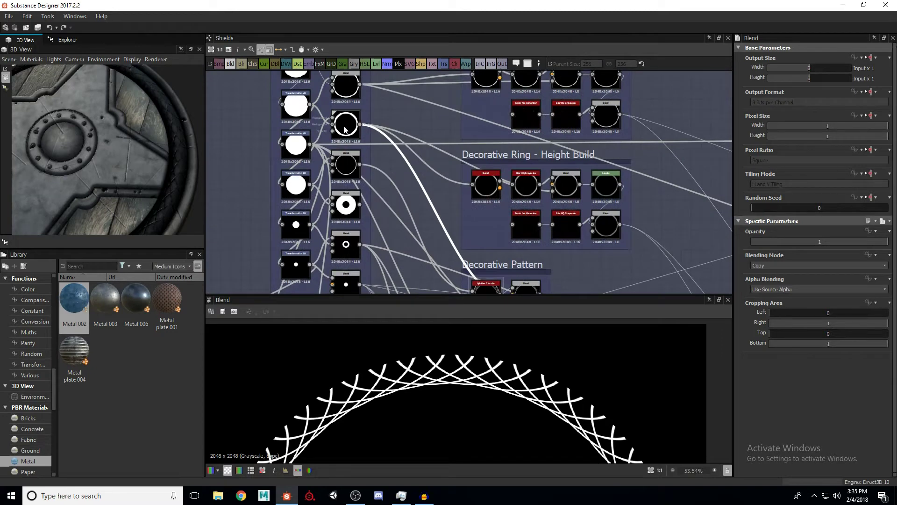
click(344, 129)
middle_drag(531, 291, 478, 211)
click(477, 211)
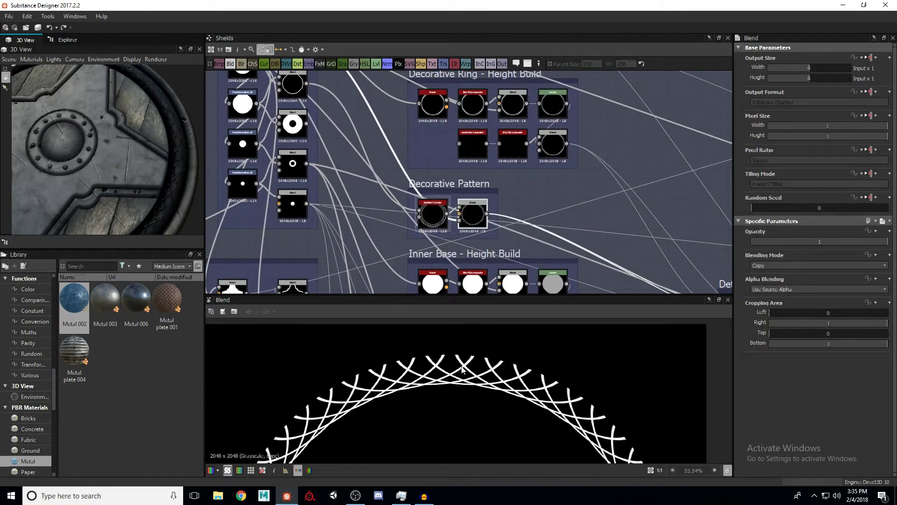
Compare the full Splatter Circular pattern with the Decorative Pattern's masked Blend, examining the crossing lines around the whole ring
click(438, 225)
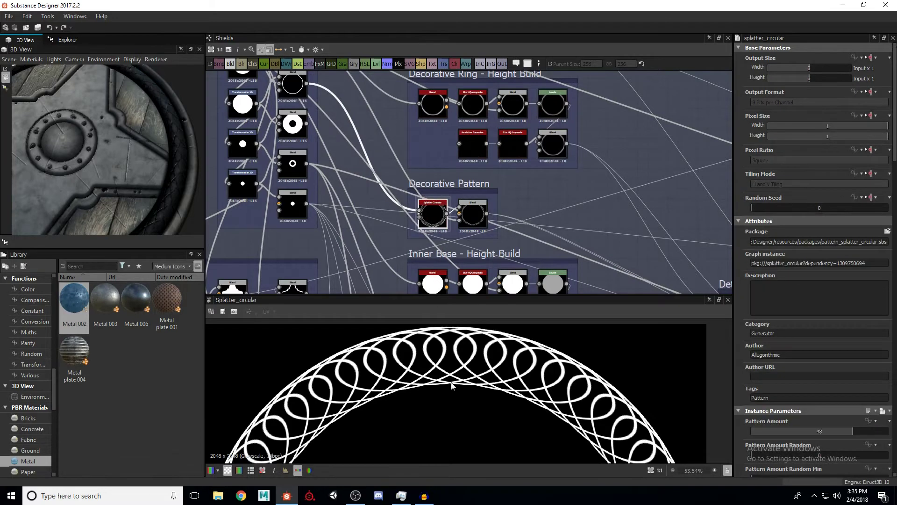
click(475, 216)
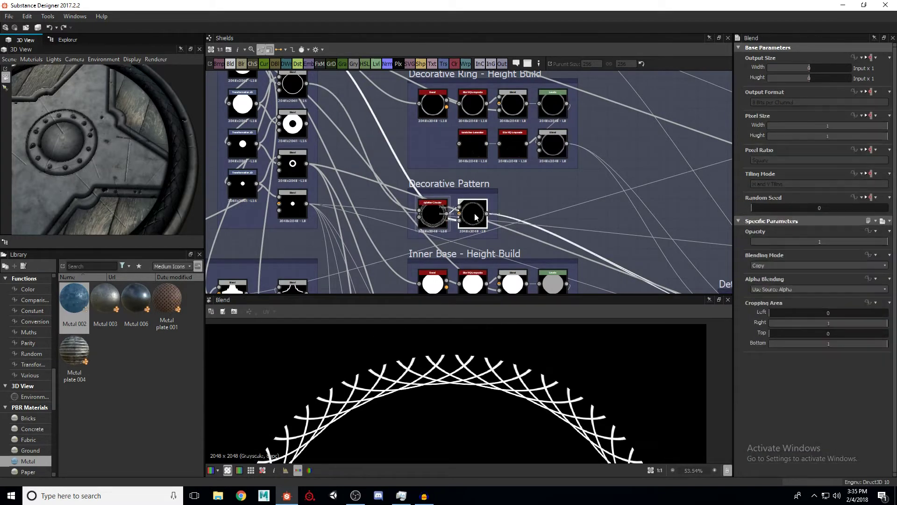
scroll(414, 376, down, 2)
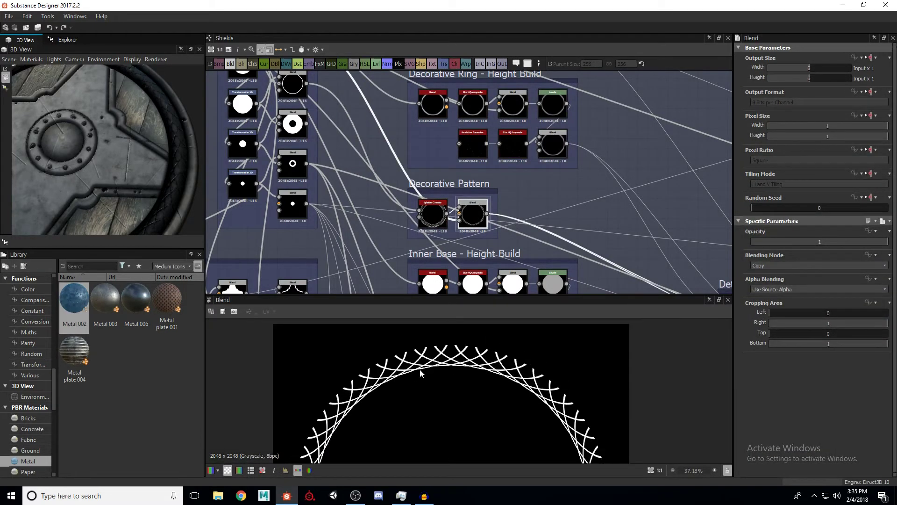
mouse_move(400, 369)
middle_down()
mouse_move(407, 359)
mouse_move(400, 369)
middle_up()
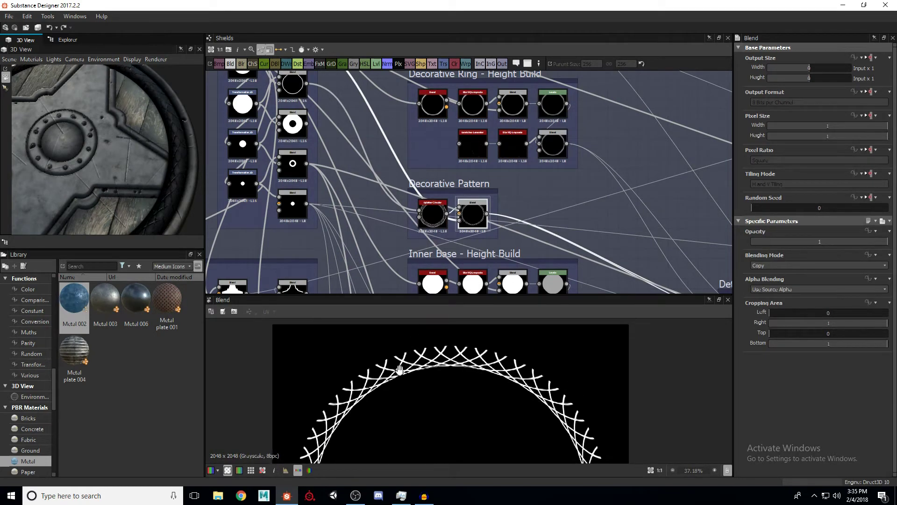
scroll(399, 369, up, 2)
scroll(400, 369, down, 2)
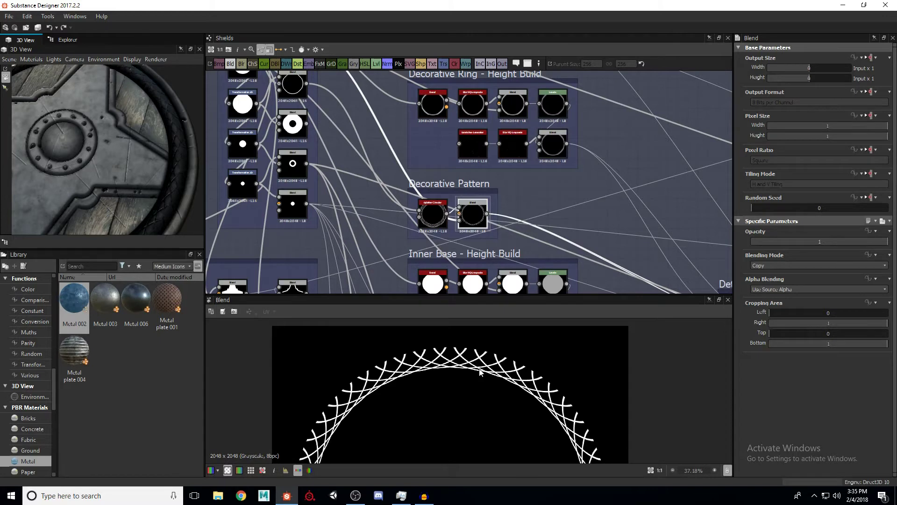
scroll(481, 370, down, 4)
middle_drag(481, 370, 515, 377)
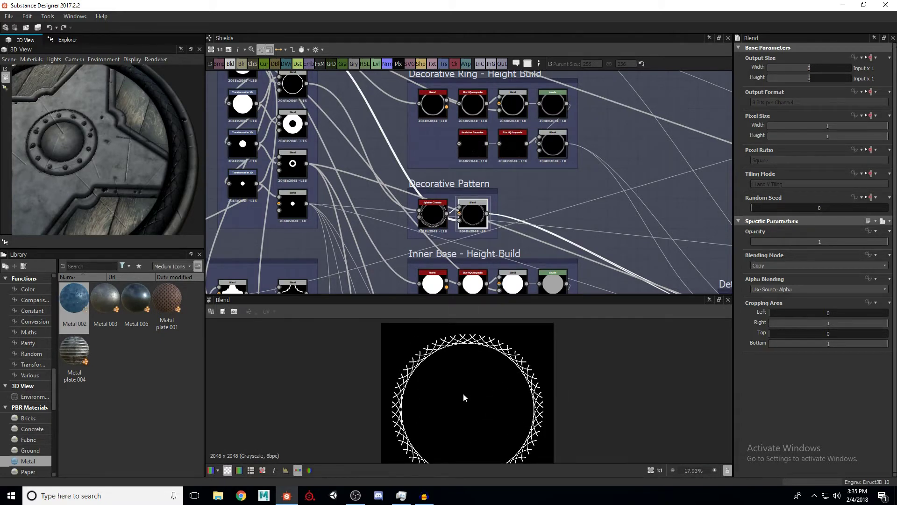
scroll(511, 186, down, 3)
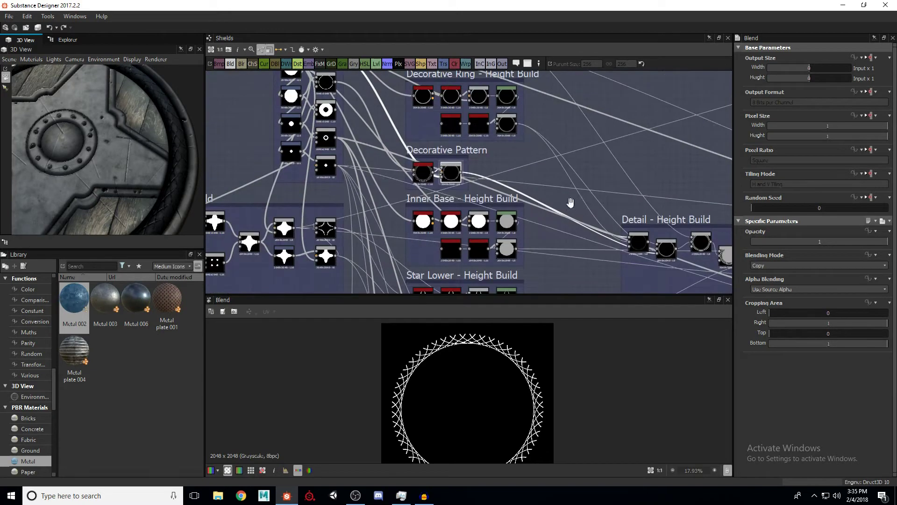
Open the Multiply Blend in the Detail - Height Build frame and trace its connections back toward the decorative frames
scroll(571, 202, up, 3)
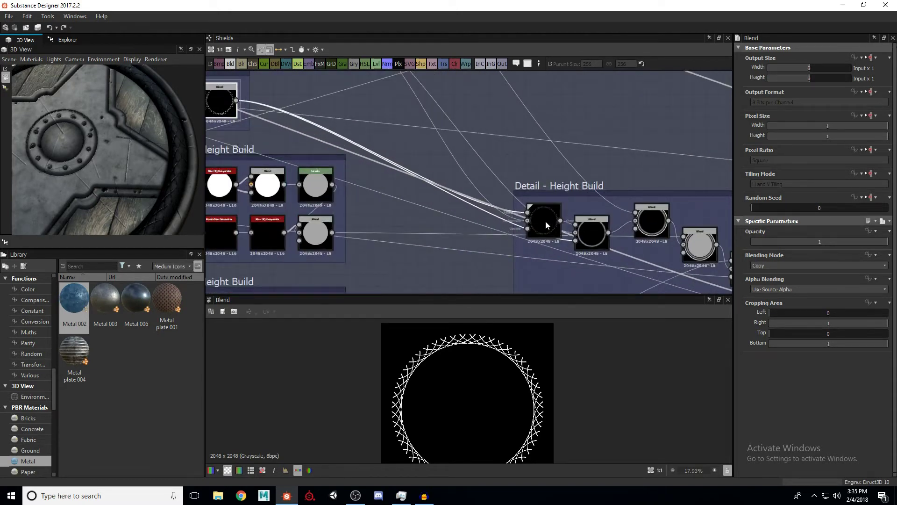
click(546, 221)
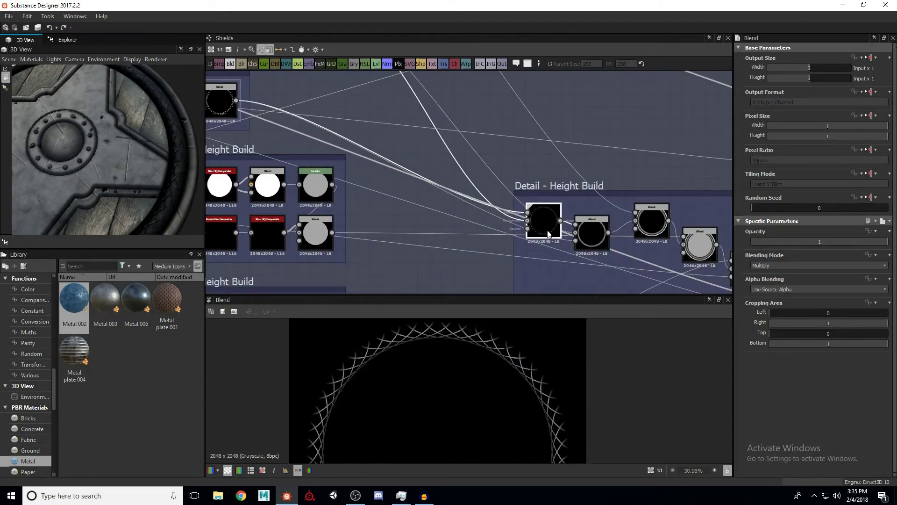
scroll(548, 233, down, 1)
scroll(523, 229, up, 2)
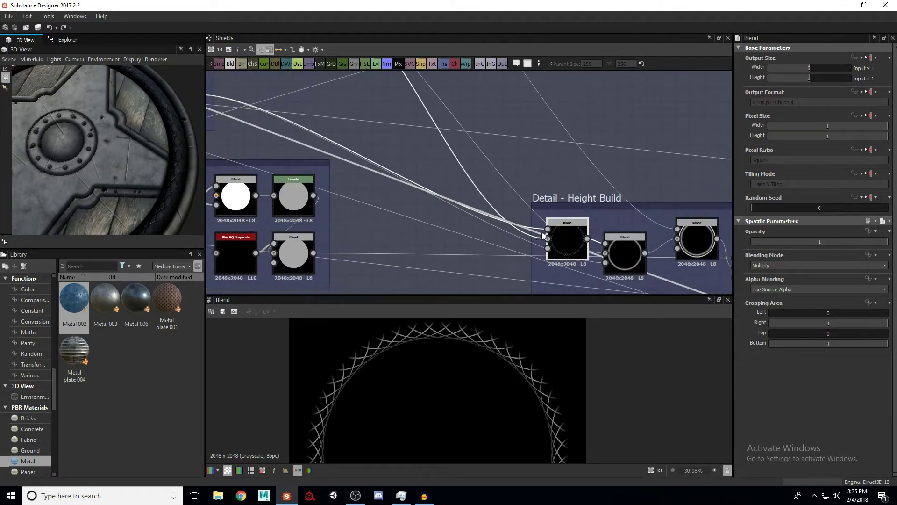
scroll(539, 251, down, 2)
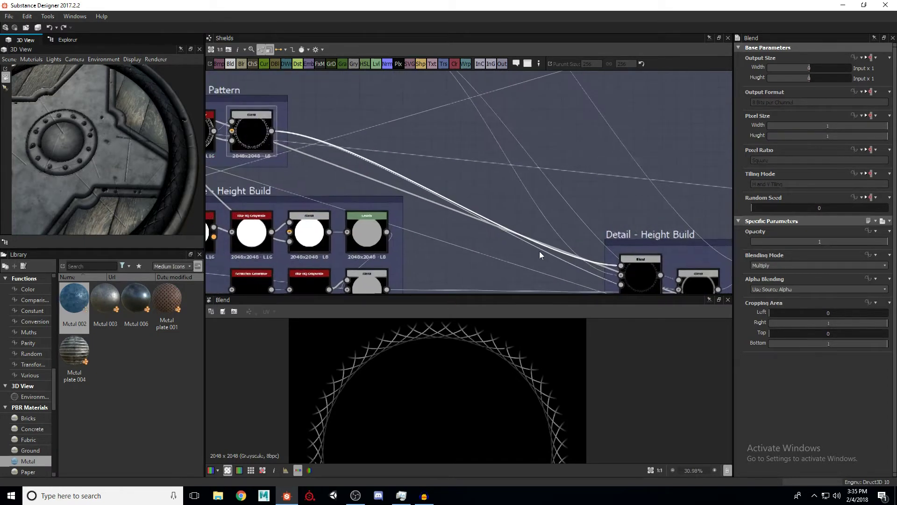
scroll(520, 200, up, 2)
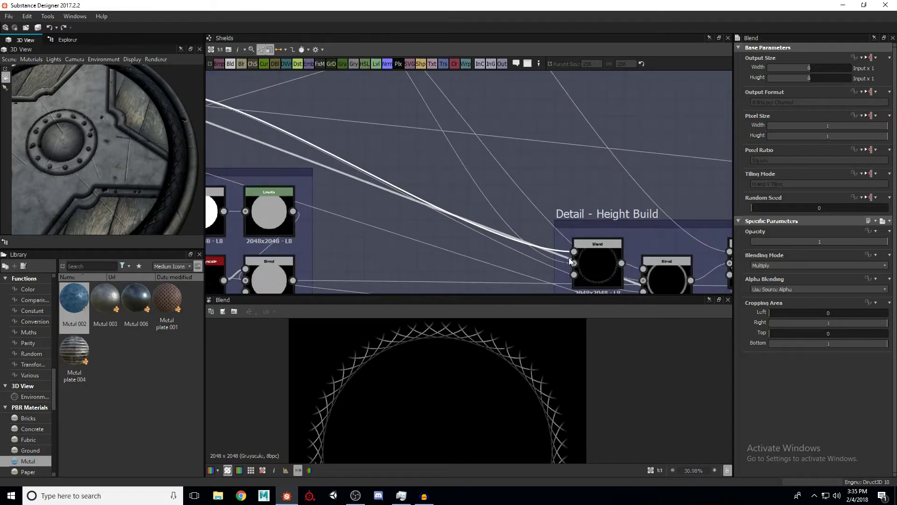
View the Decorative Ring's Subtract Blend as an input of the Multiply Blend, and reopen the Multiply result
middle_drag(548, 252, 502, 234)
double_click(385, 122)
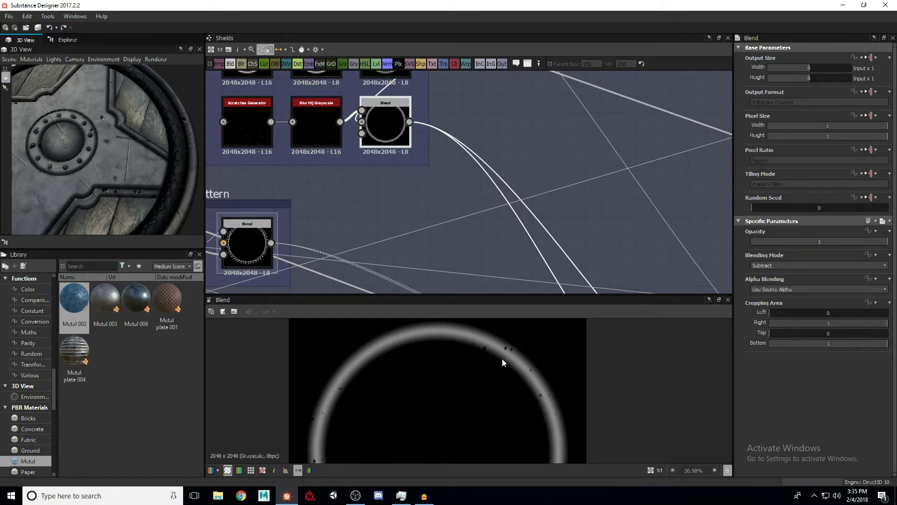
double_click(252, 239)
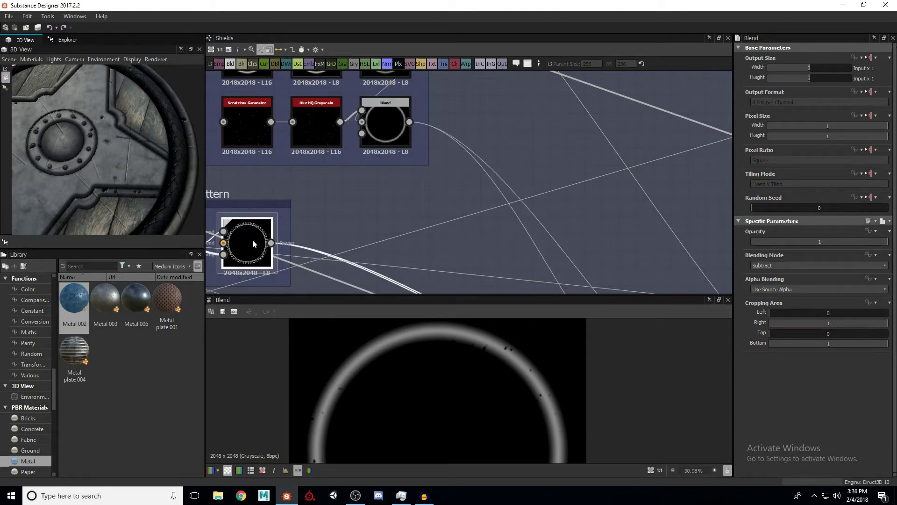
middle_drag(592, 237, 529, 193)
double_click(528, 194)
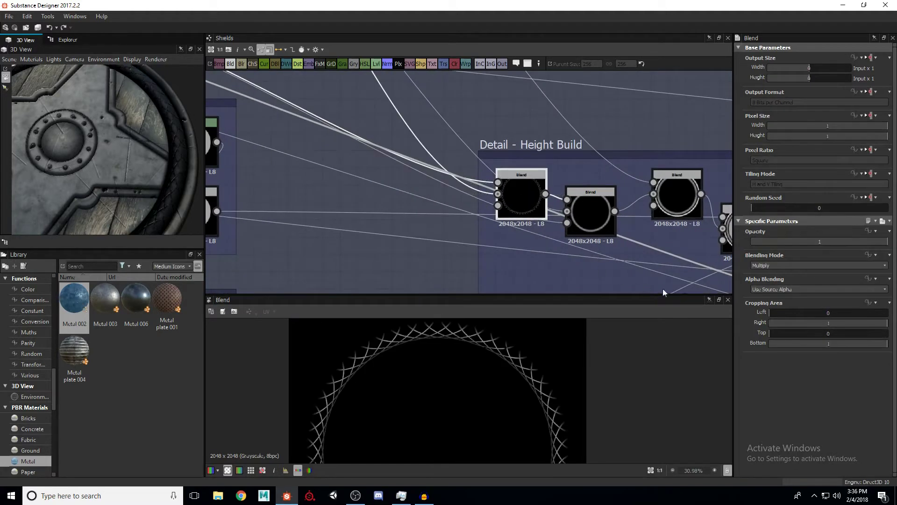
Examine up close how the Multiply Blend fades the crossing pattern lines toward the ring's edges
scroll(535, 365, up, 5)
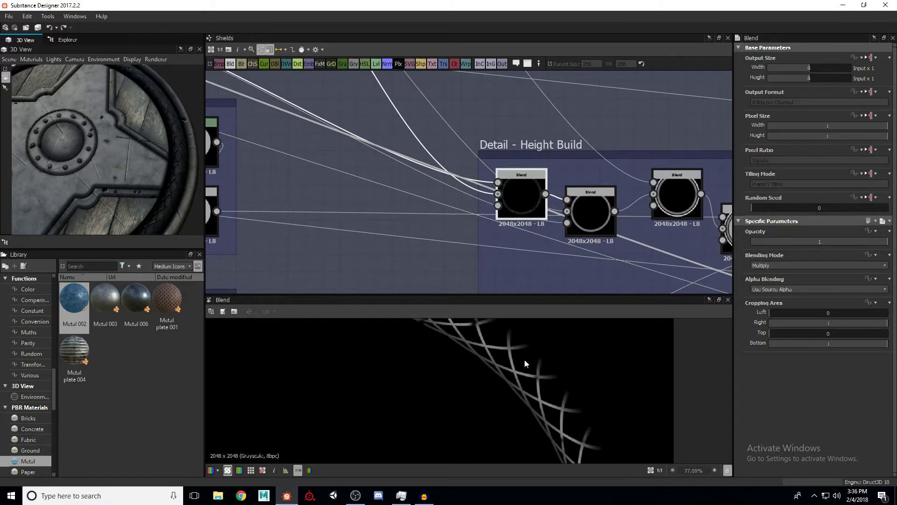
scroll(491, 356, down, 4)
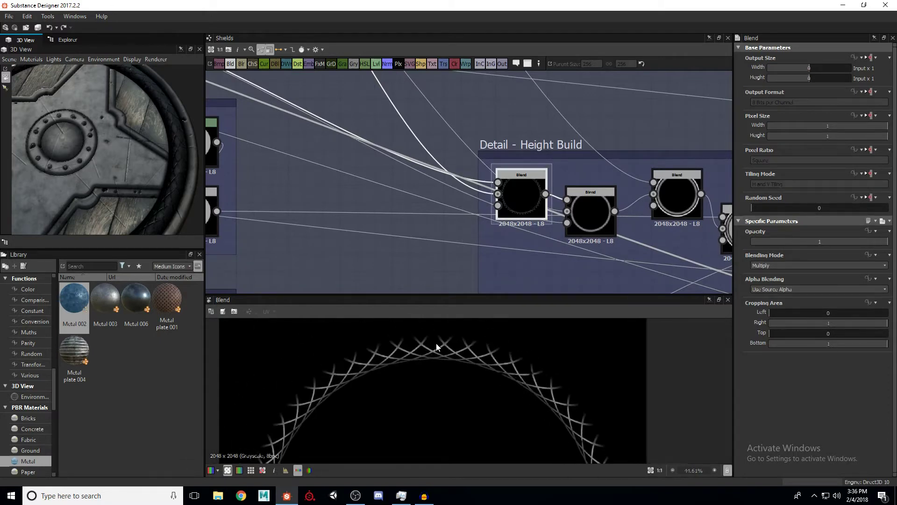
scroll(444, 343, up, 5)
scroll(590, 378, down, 2)
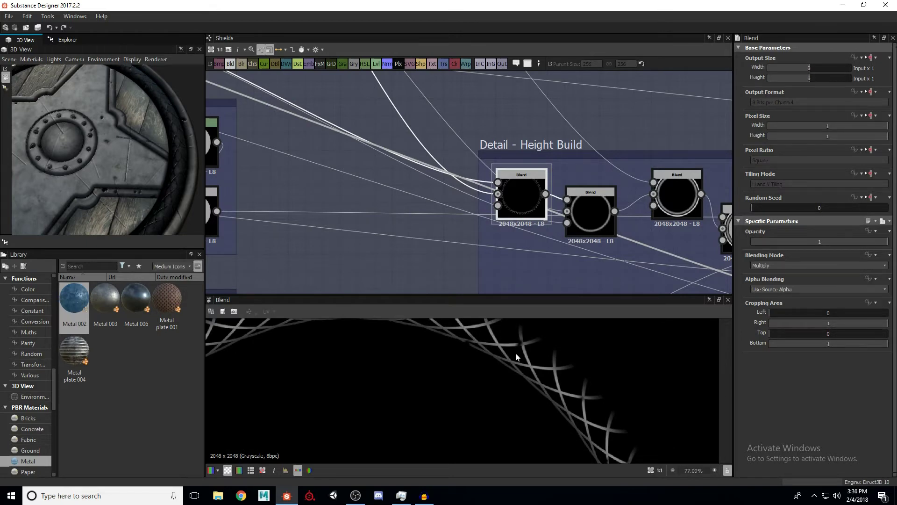
Open the Detail frame's Screen Blend with 0.25 opacity and compare its output with the Multiply Blend's pattern
click(578, 212)
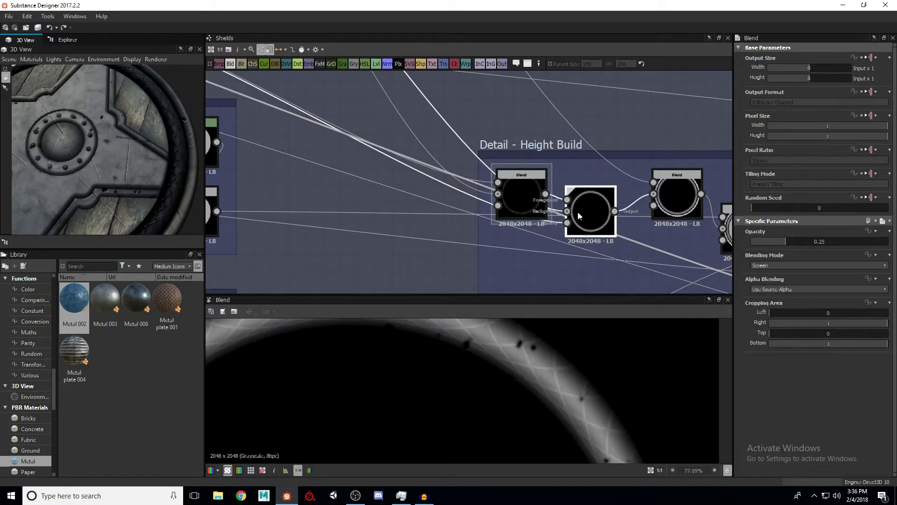
scroll(556, 377, down, 2)
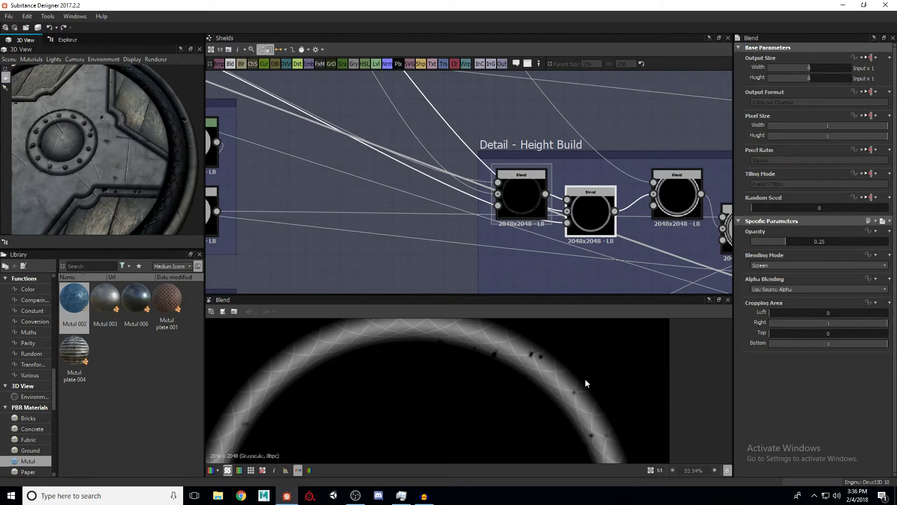
mouse_move(595, 212)
mouse_down()
mouse_move(605, 195)
mouse_move(603, 212)
mouse_move(604, 202)
mouse_up()
click(537, 204)
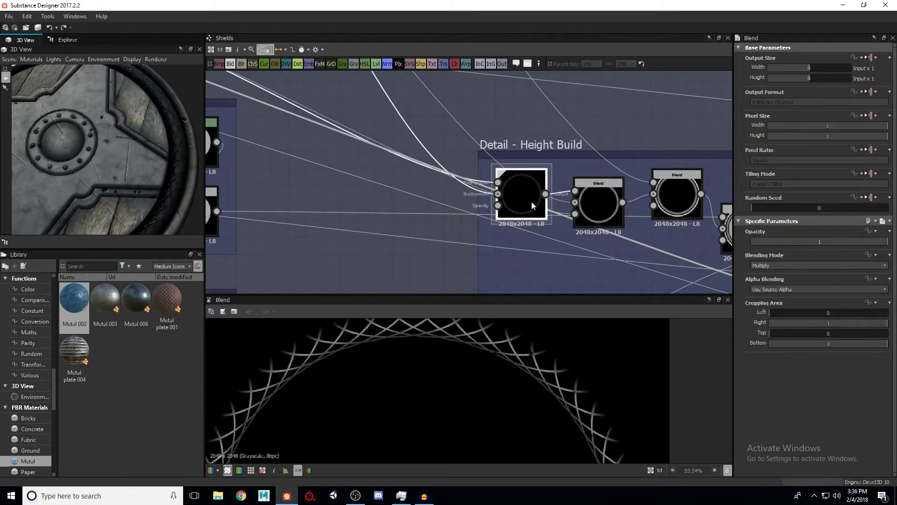
click(597, 203)
scroll(597, 203, down, 1)
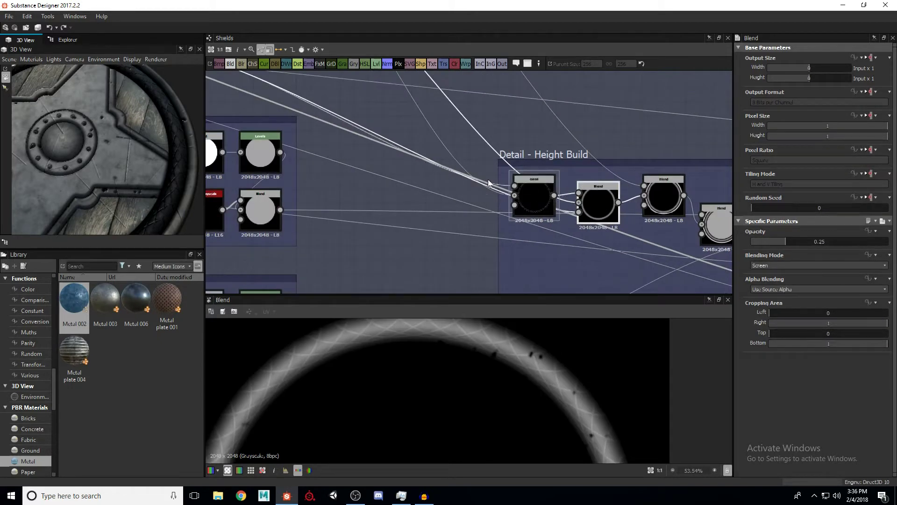
Compare the Decorative Ring's Subtract Blend with the Screen Blend it feeds in the Detail frame
middle_drag(481, 151, 390, 129)
click(388, 129)
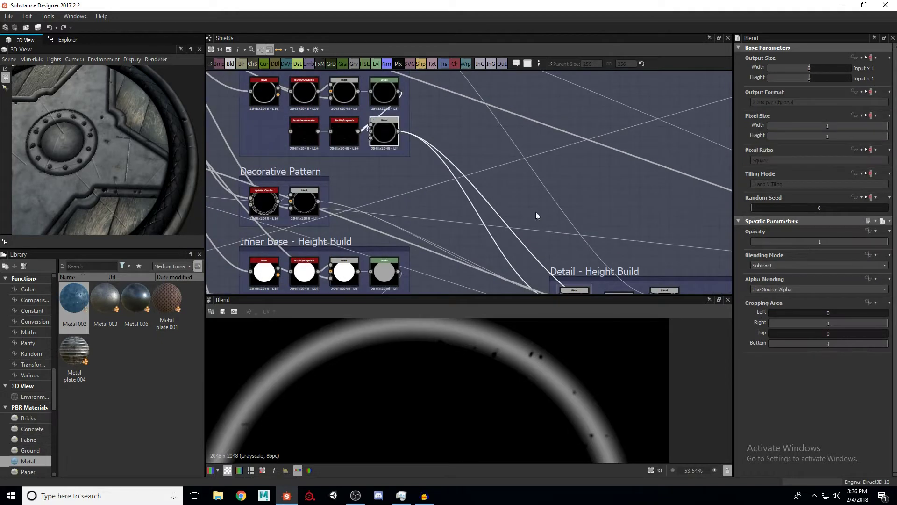
middle_drag(522, 201, 525, 216)
scroll(524, 216, up, 2)
click(529, 221)
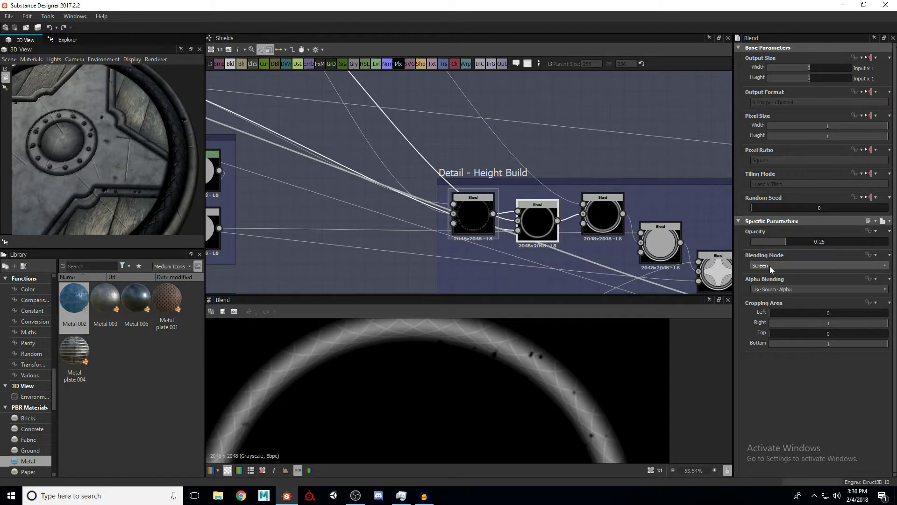
Examine the Screen Blend's woven pattern on the ring, both from a distance and up close
scroll(540, 371, down, 2)
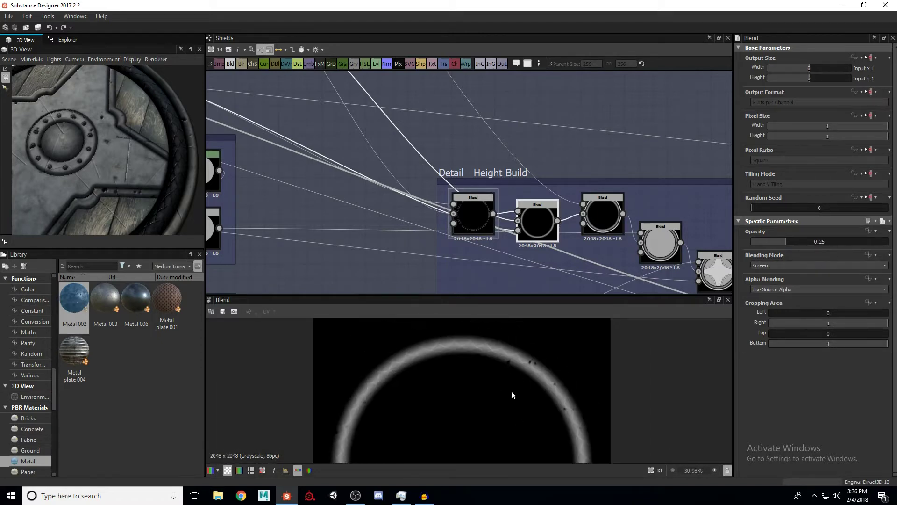
scroll(562, 392, up, 2)
scroll(533, 410, up, 3)
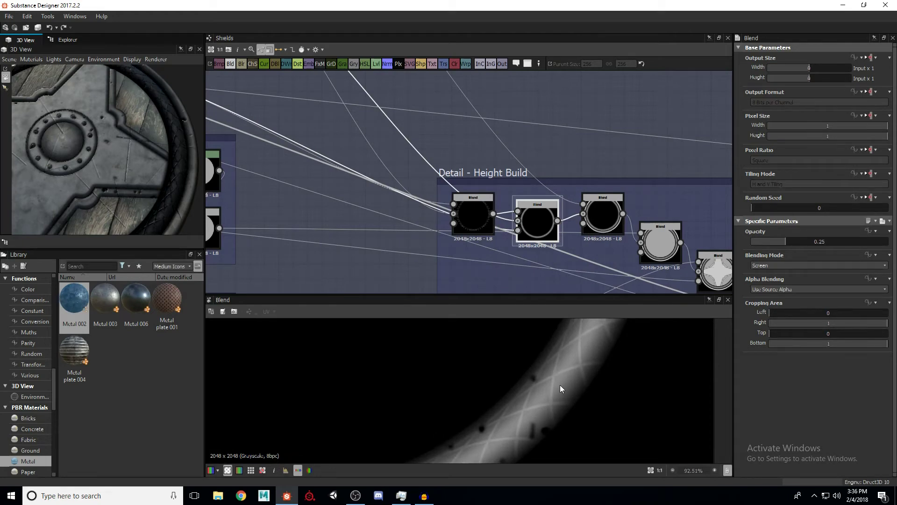
View the Add (Linear Dodge) Blend that joins rim and ring, and the following Blend with the inner disc
click(594, 227)
scroll(540, 371, down, 8)
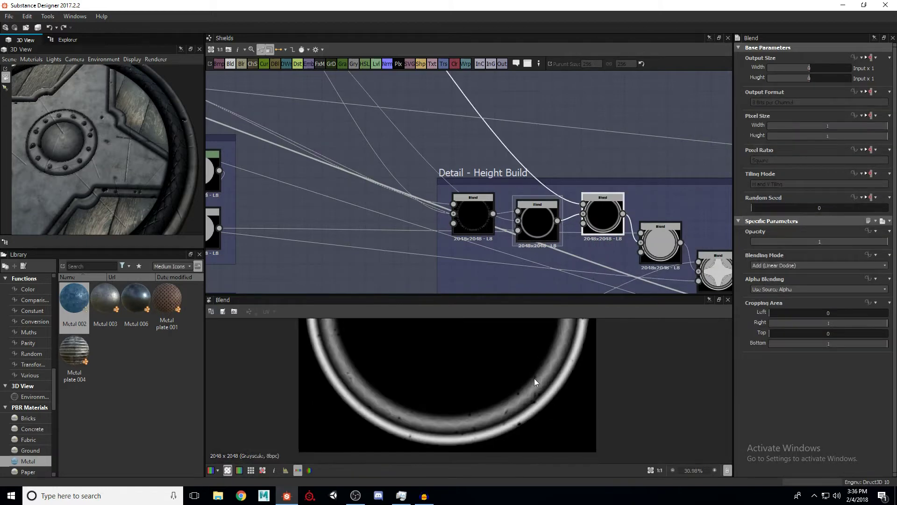
middle_drag(547, 353, 536, 406)
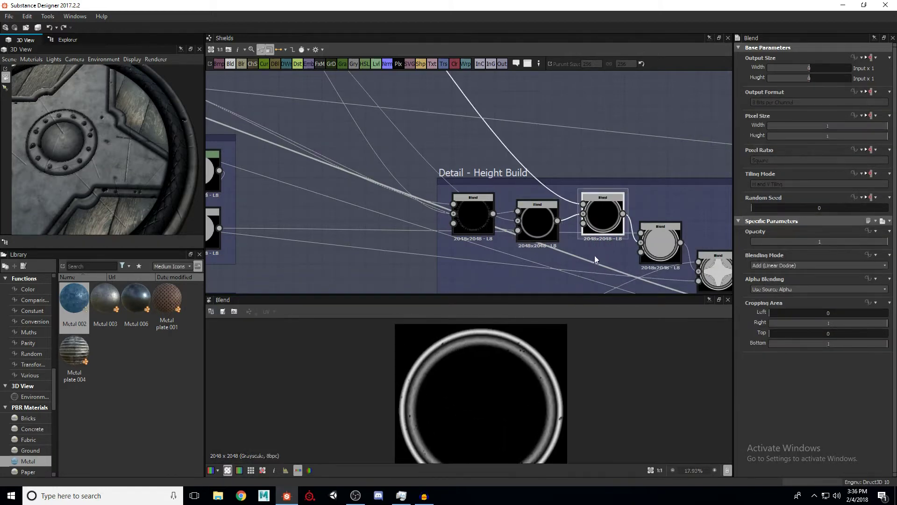
middle_drag(643, 247, 581, 216)
click(582, 216)
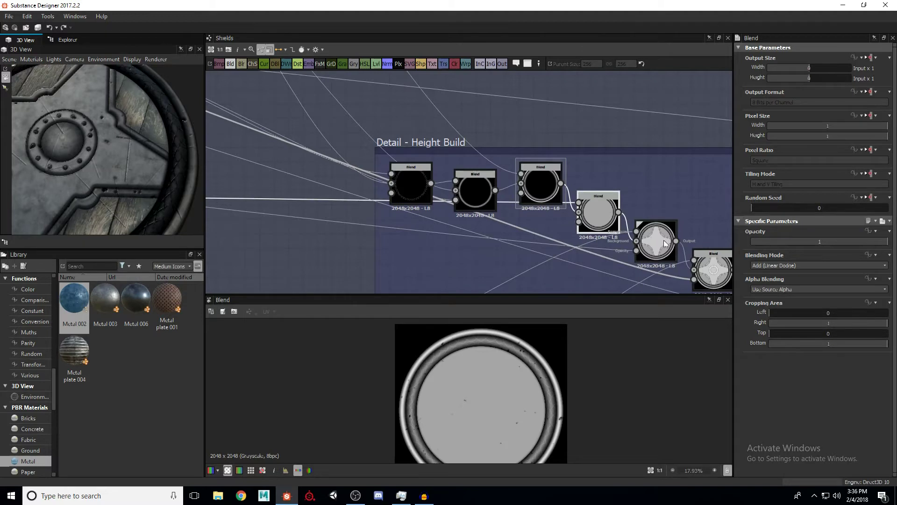
Reopen the Blend joining the outer rim with the patterned ring and examine its detail and overall shape
scroll(590, 219, up, 3)
click(589, 219)
scroll(539, 369, up, 3)
scroll(539, 365, up, 2)
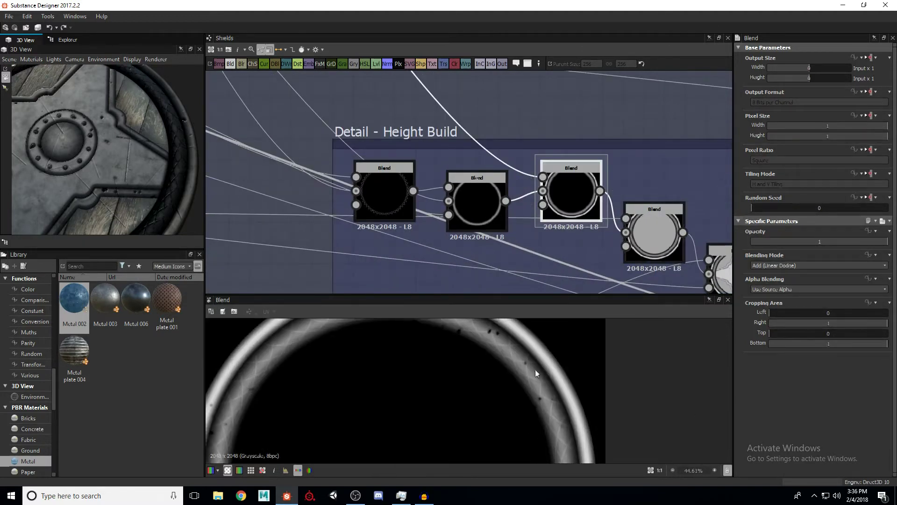
scroll(564, 389, down, 5)
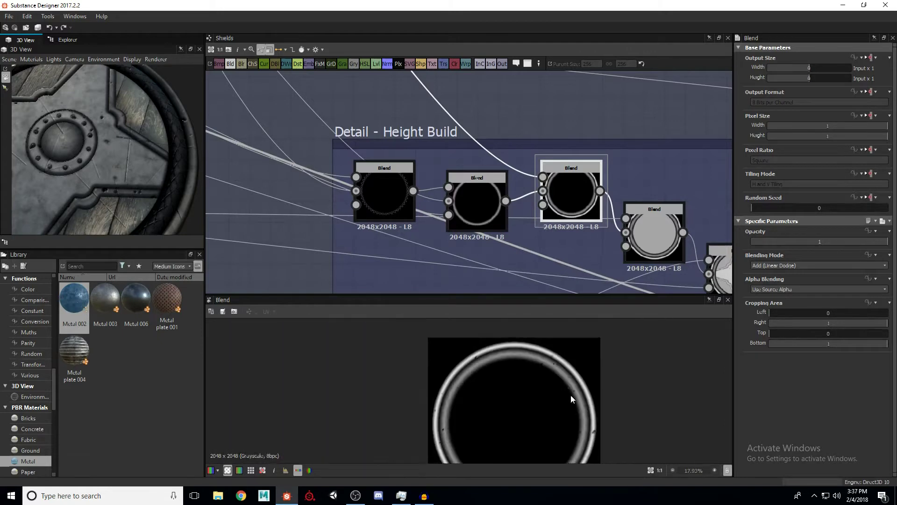
scroll(571, 364, up, 1)
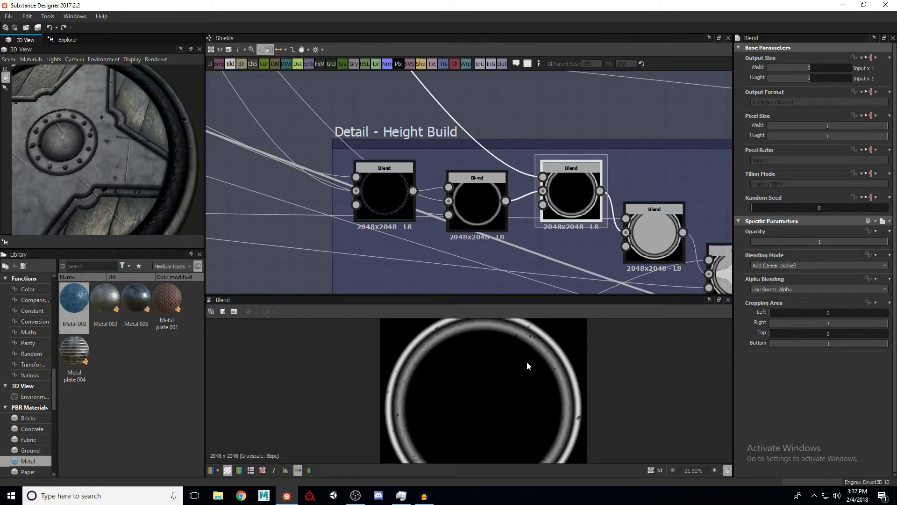
Locate the Inner Base - Height Build frame and view its Bevel and Blur HQ Grayscale nodes, checking the blur intensity
scroll(492, 152, down, 7)
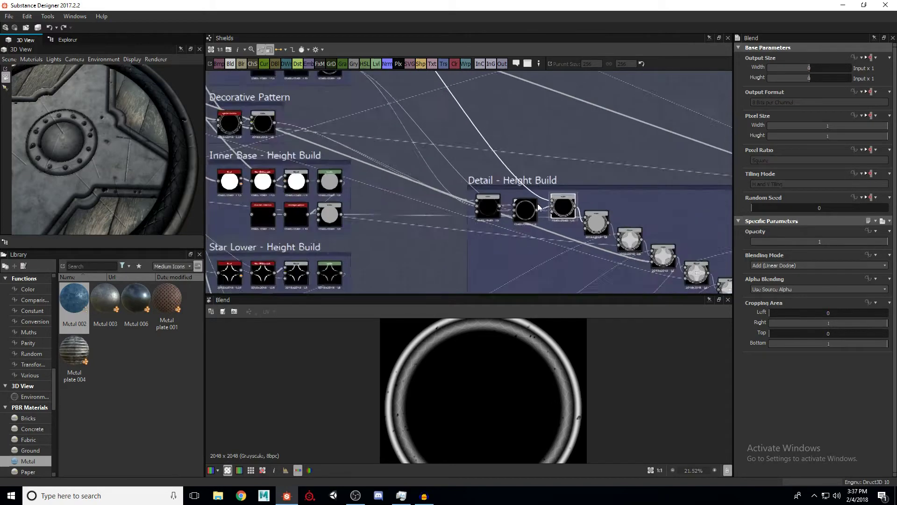
scroll(460, 157, up, 3)
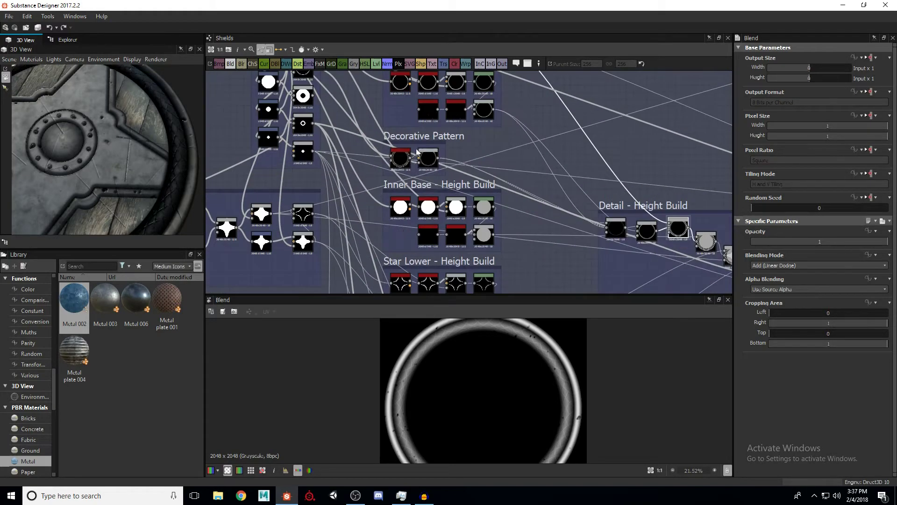
scroll(467, 217, up, 3)
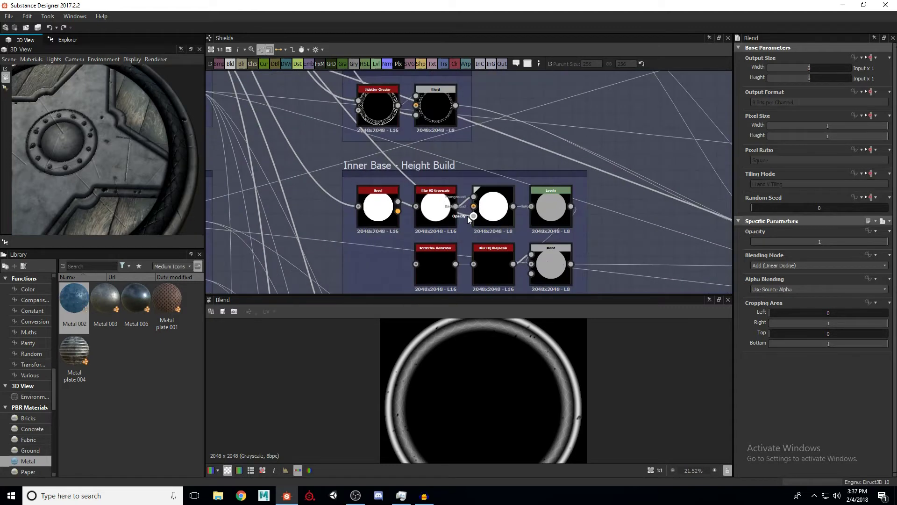
drag(173, 177, 129, 166)
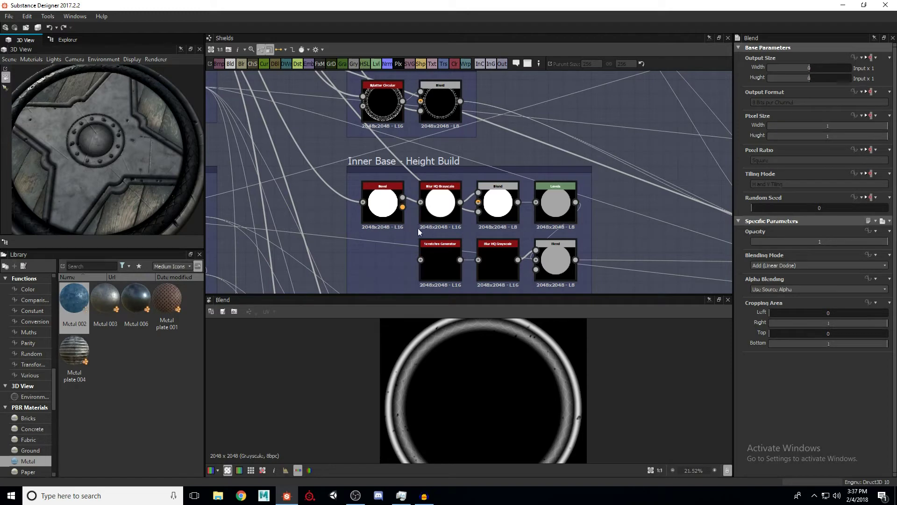
double_click(384, 206)
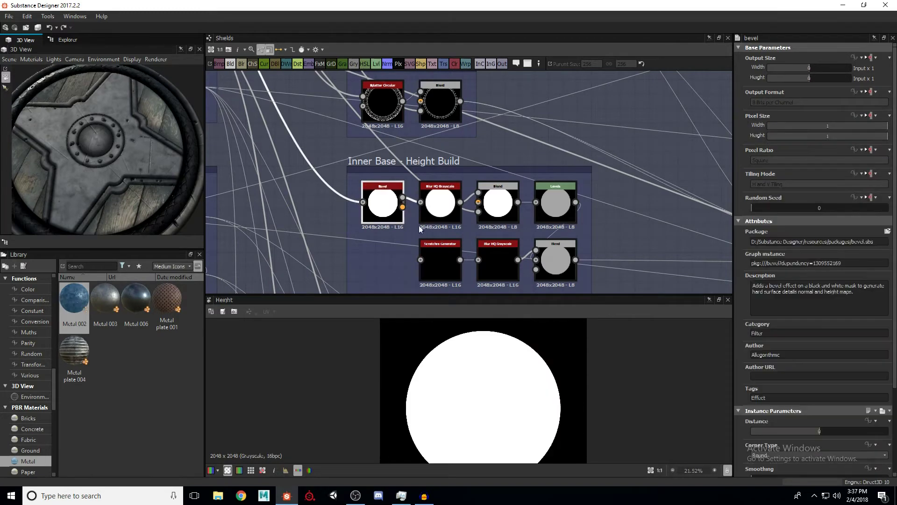
double_click(441, 206)
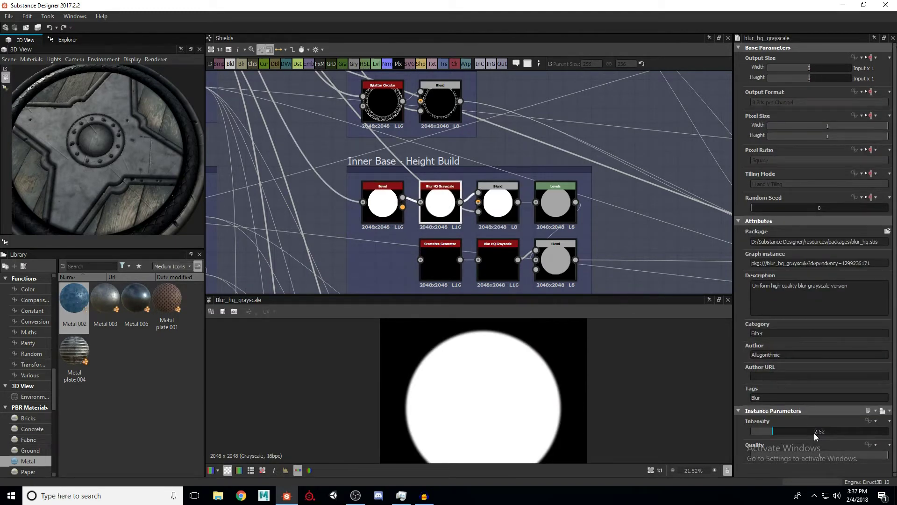
Review the Inner Base Bevel's distance, corner type and smoothing parameters and examine the disc's edge up close
double_click(384, 203)
scroll(815, 388, down, 3)
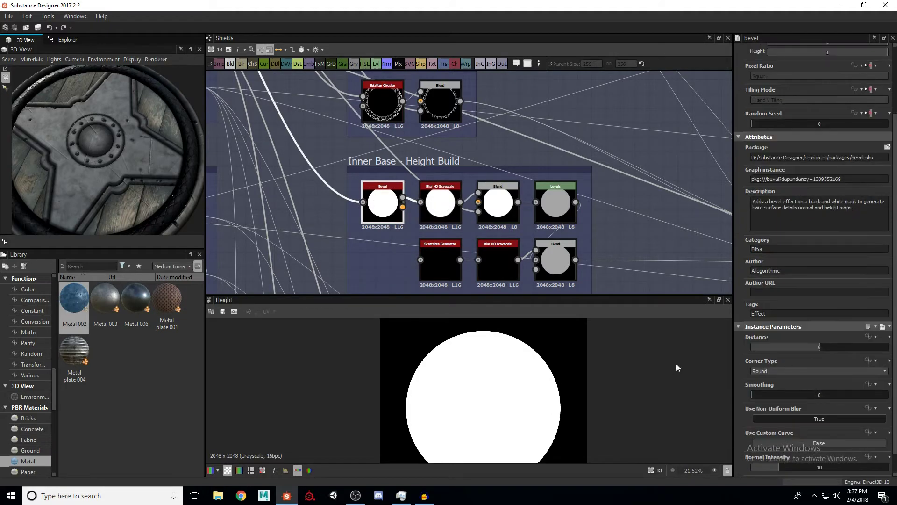
scroll(563, 372, up, 5)
scroll(549, 395, up, 5)
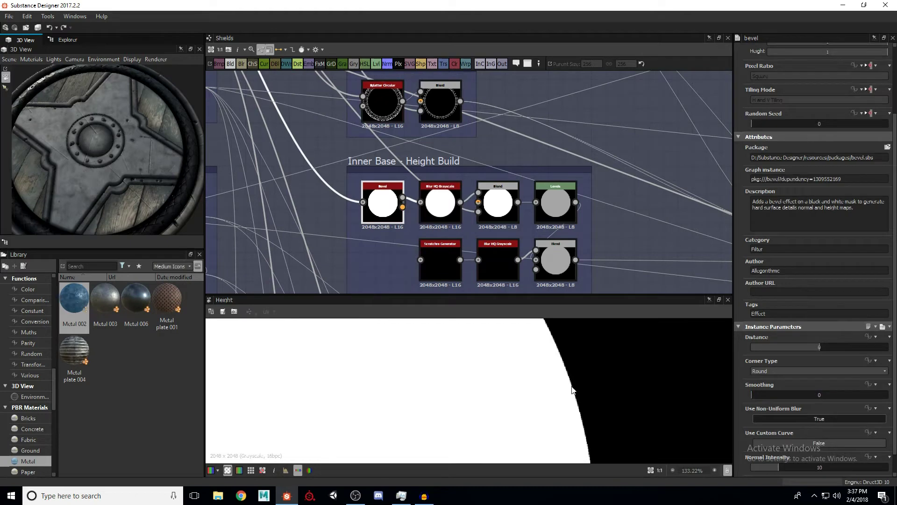
scroll(566, 392, down, 10)
View the Inner Base's Blur HQ Grayscale, Copy-mode Blend and Levels nodes in order
double_click(440, 203)
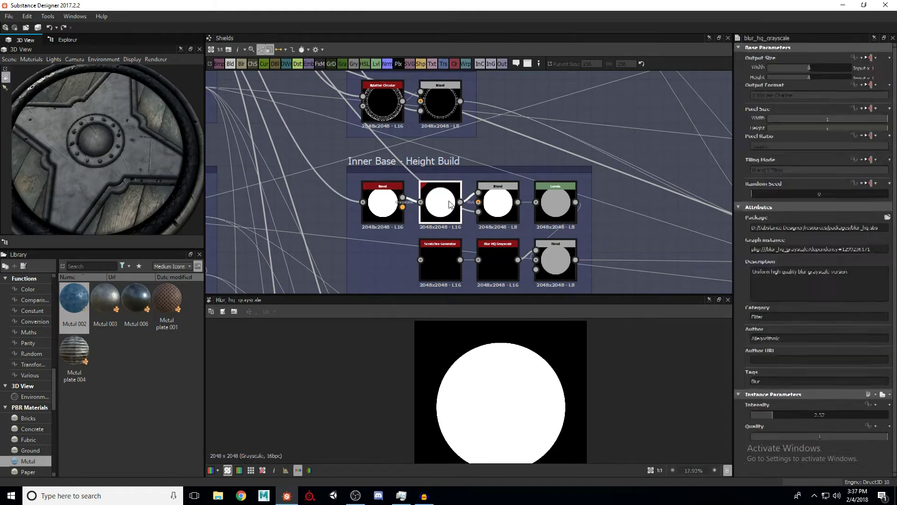
double_click(505, 206)
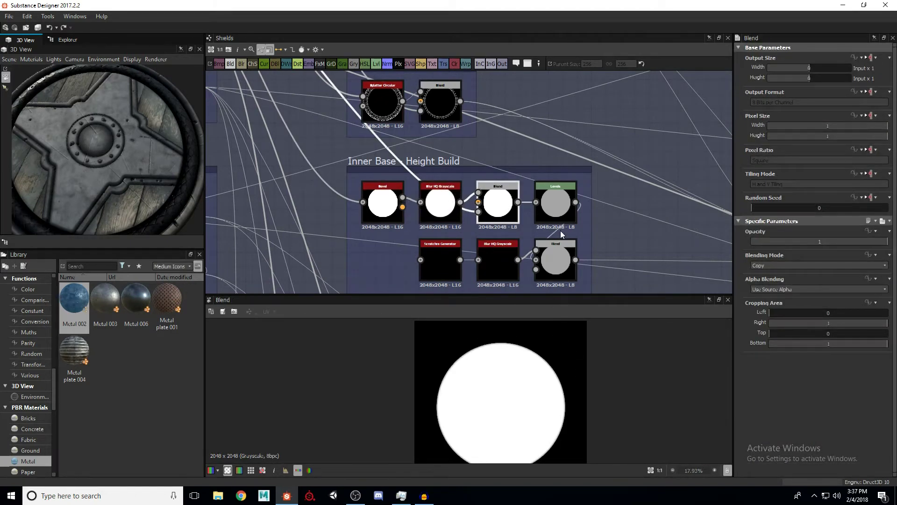
double_click(559, 196)
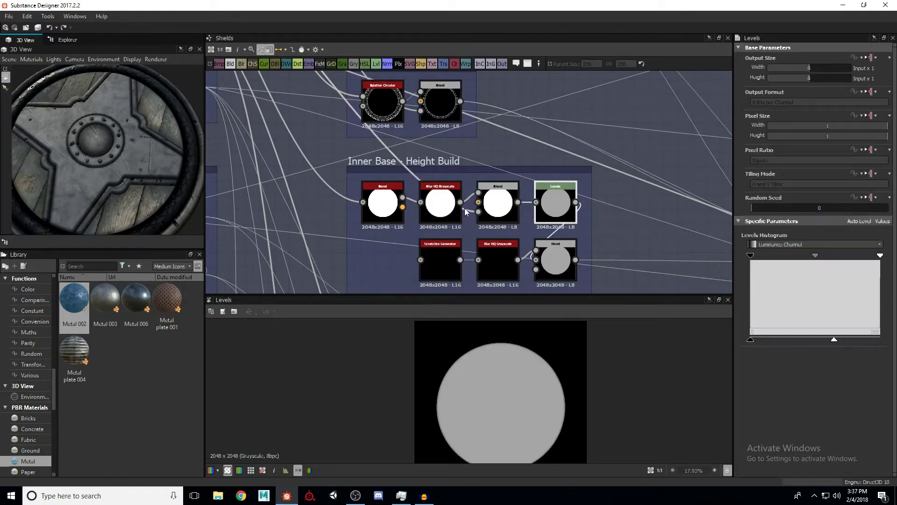
View the Inner Base's Scratches Generator and its blur, and examine the scratches in the Subtract Blend up close and as a whole
middle_drag(437, 259, 431, 218)
double_click(431, 219)
double_click(488, 221)
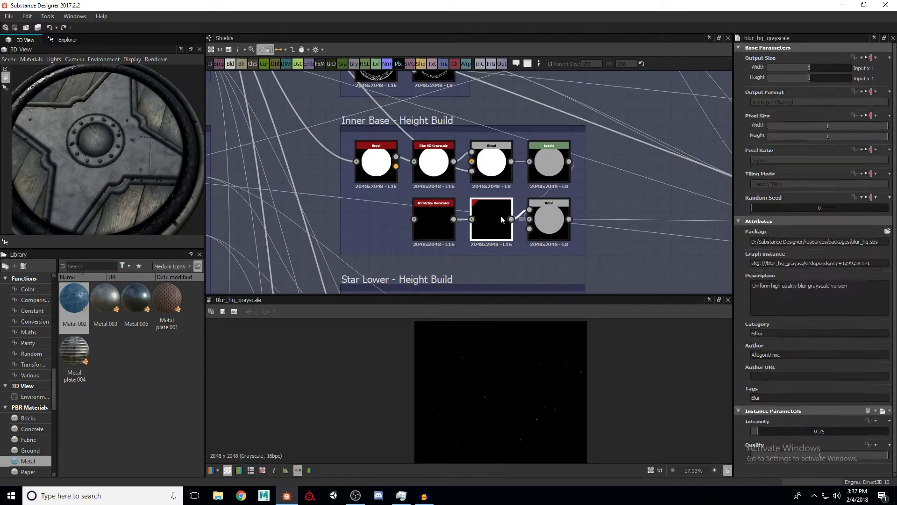
double_click(547, 222)
scroll(542, 402, up, 2)
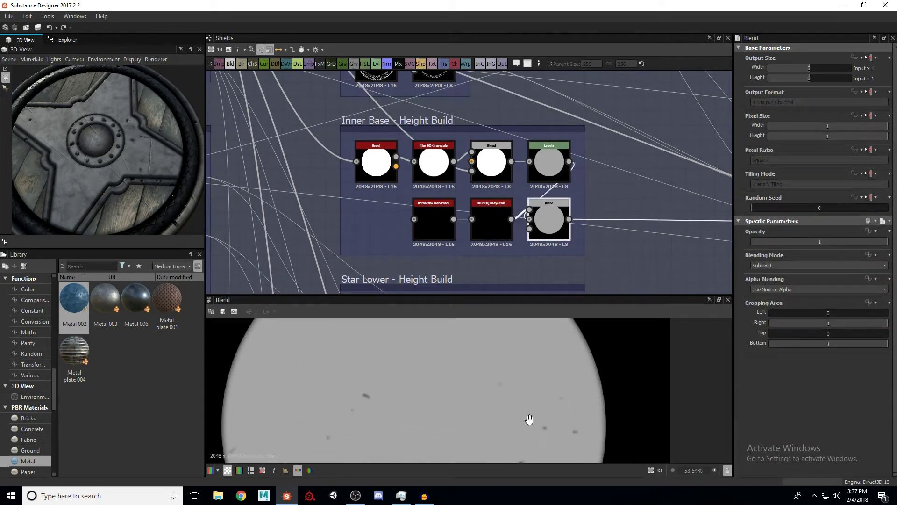
scroll(543, 358, down, 4)
scroll(509, 388, down, 2)
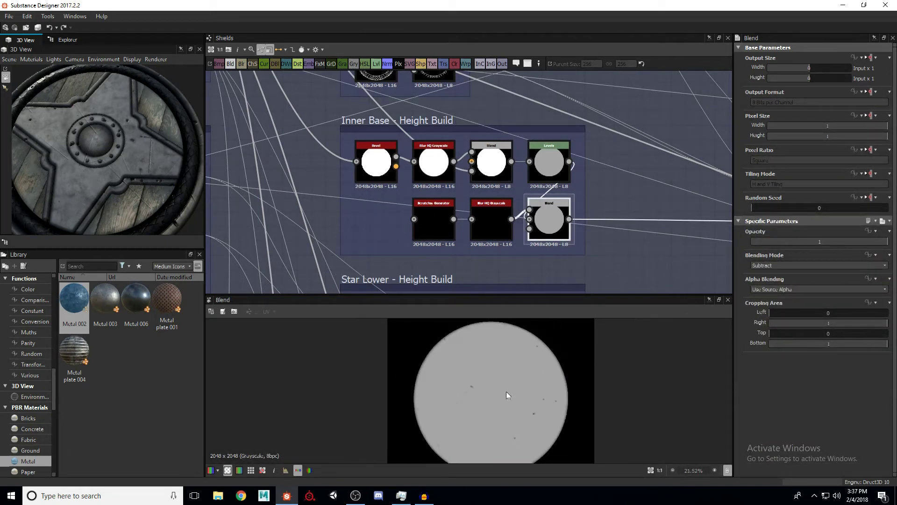
Follow the Inner Base output to the Detail - Height Build frame and view the Blend adding the disc to the rim and ring
scroll(495, 192, down, 5)
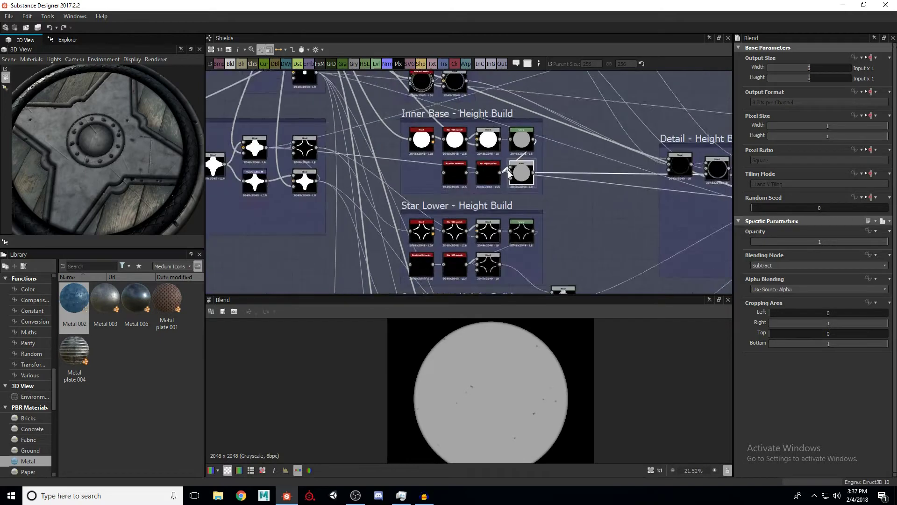
scroll(574, 175, up, 2)
double_click(574, 175)
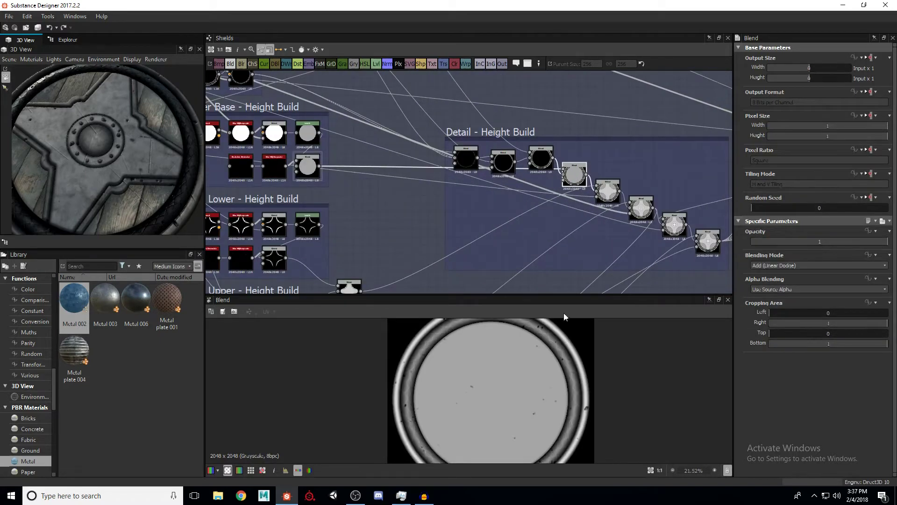
scroll(556, 351, down, 2)
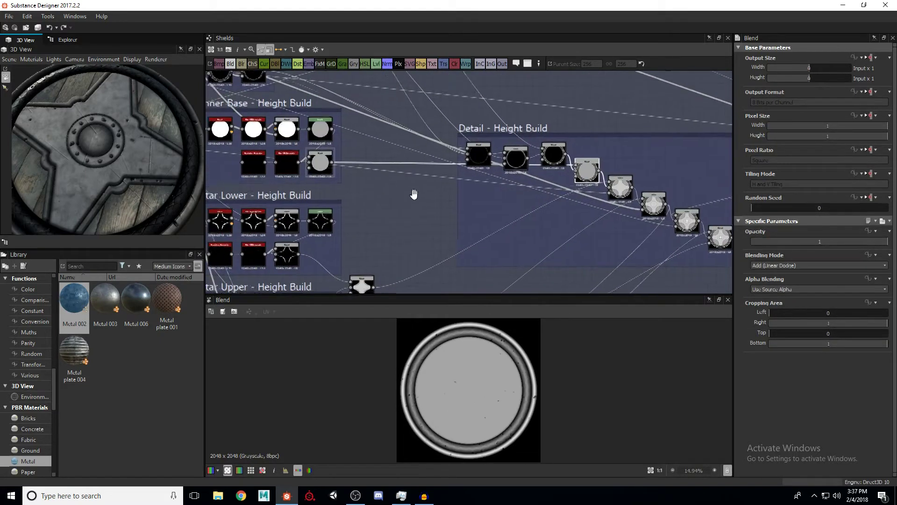
Locate the Star Metal Plate - Mask Build frame and trace its source to the rotated square in Heater - Main Shape Build
middle_drag(415, 195, 458, 202)
scroll(334, 219, up, 3)
scroll(335, 219, down, 4)
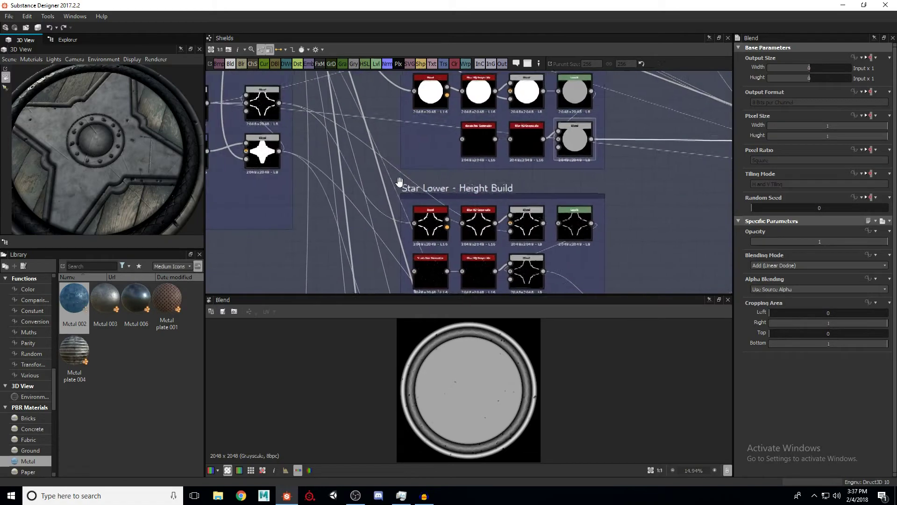
middle_drag(311, 190, 411, 192)
scroll(351, 200, up, 4)
mouse_move(325, 170)
middle_down()
mouse_move(326, 211)
mouse_move(310, 167)
middle_up()
scroll(345, 209, down, 2)
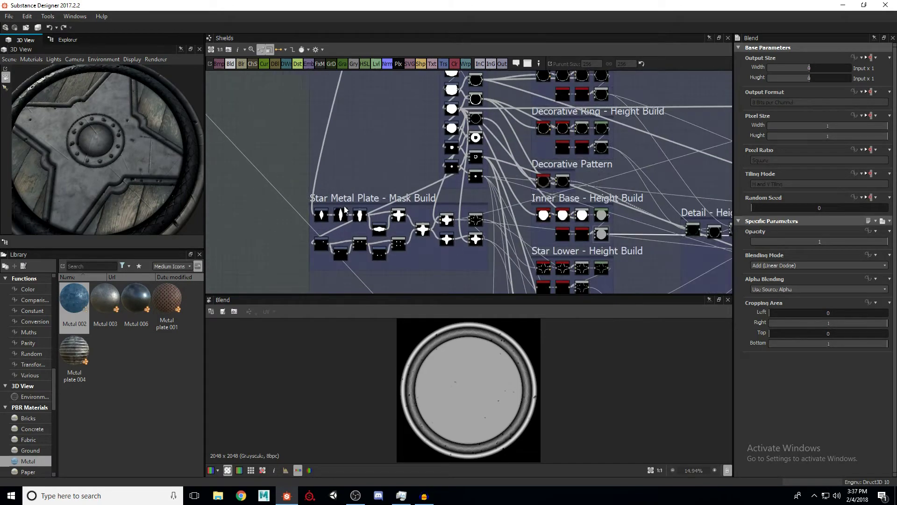
scroll(380, 136, down, 2)
middle_drag(420, 77, 443, 280)
scroll(420, 156, down, 2)
scroll(427, 157, up, 5)
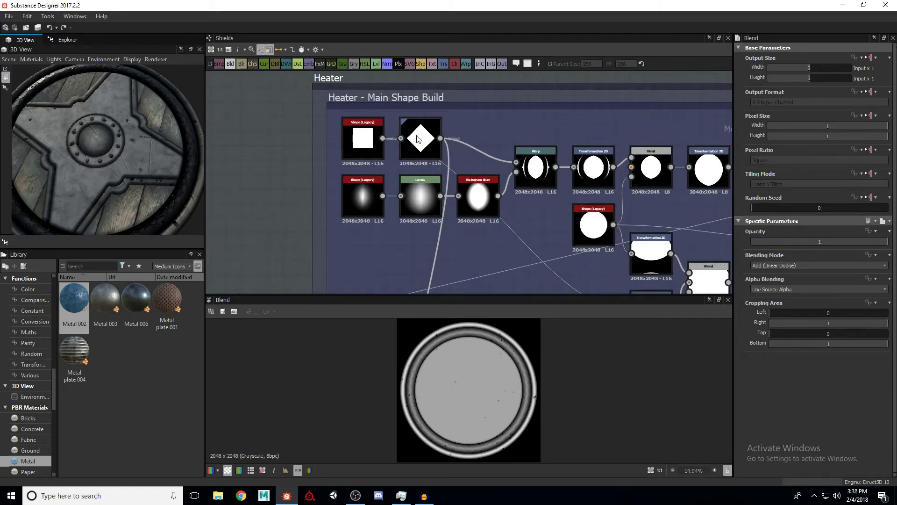
Return to Star Metal Plate - Mask Build and view the three chained Transformation 2D nodes that stretch and widen the diamond
scroll(428, 149, down, 6)
middle_drag(415, 166, 401, 144)
scroll(400, 142, up, 6)
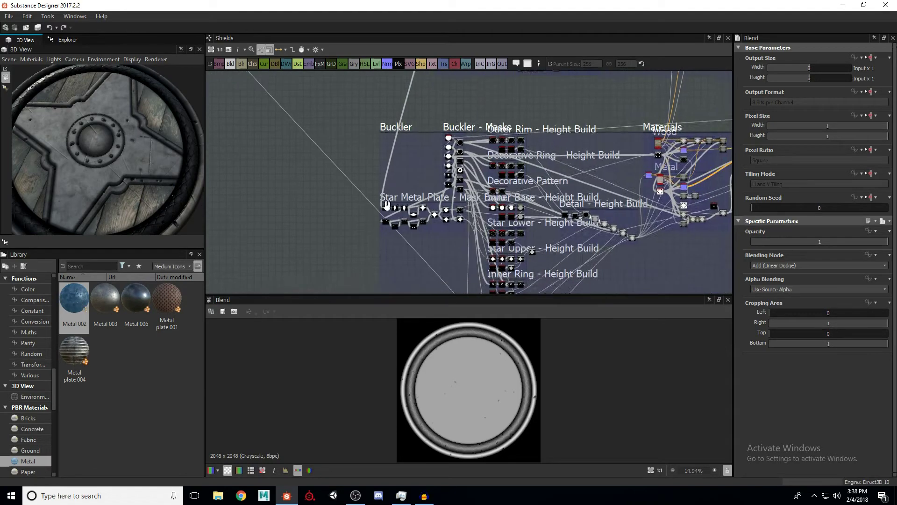
scroll(388, 209, up, 4)
double_click(388, 202)
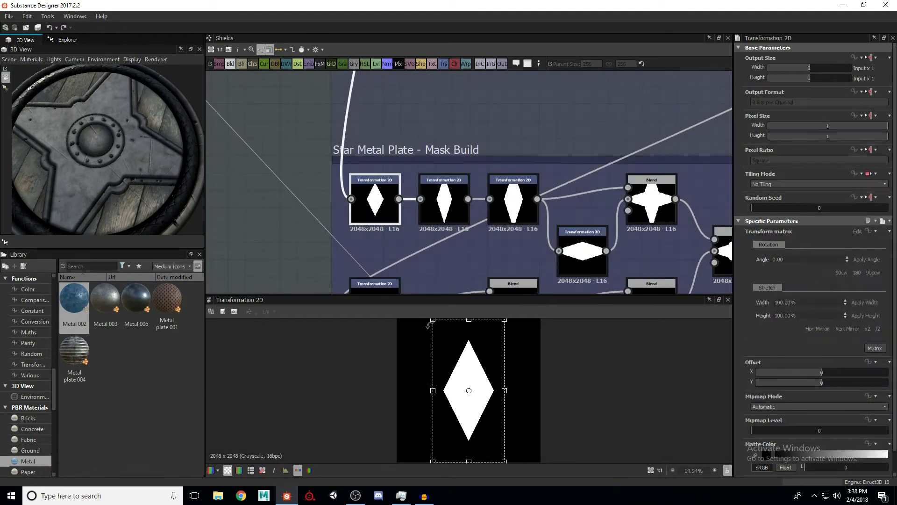
double_click(450, 208)
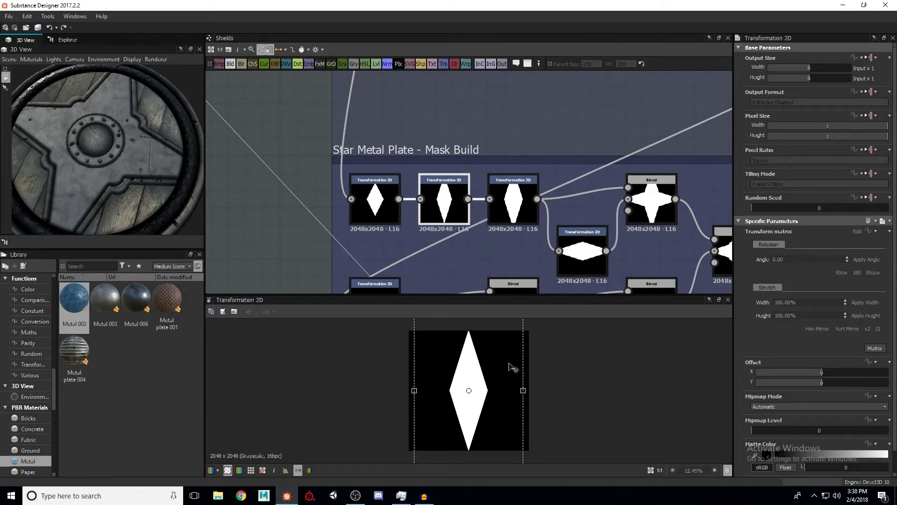
click(514, 199)
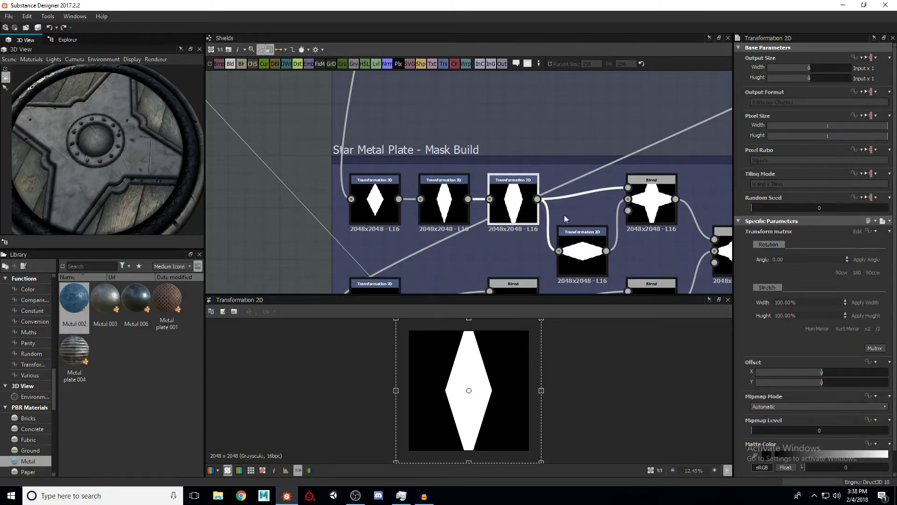
middle_drag(579, 212, 526, 191)
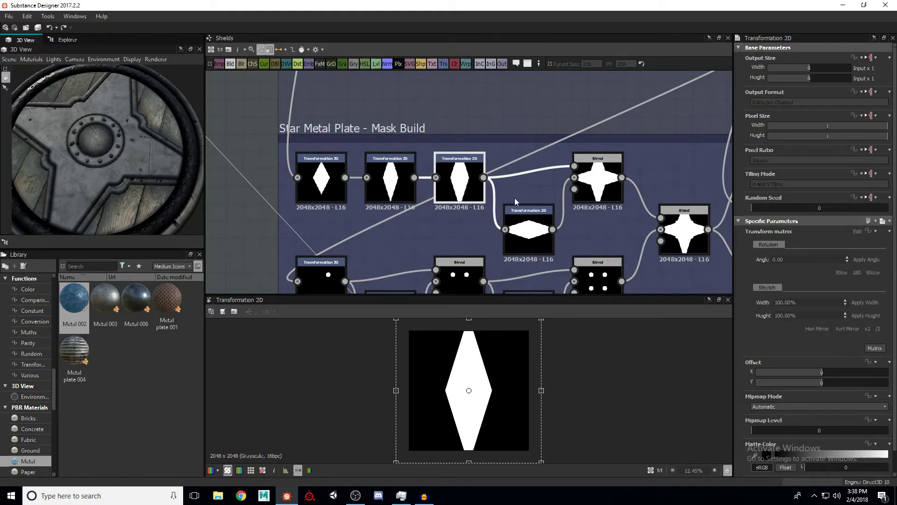
View the Add (Linear Dodge) Blend that forms the four-pointed star and the Transformation 2D supplying its horizontal diamond
click(388, 180)
click(469, 182)
click(537, 194)
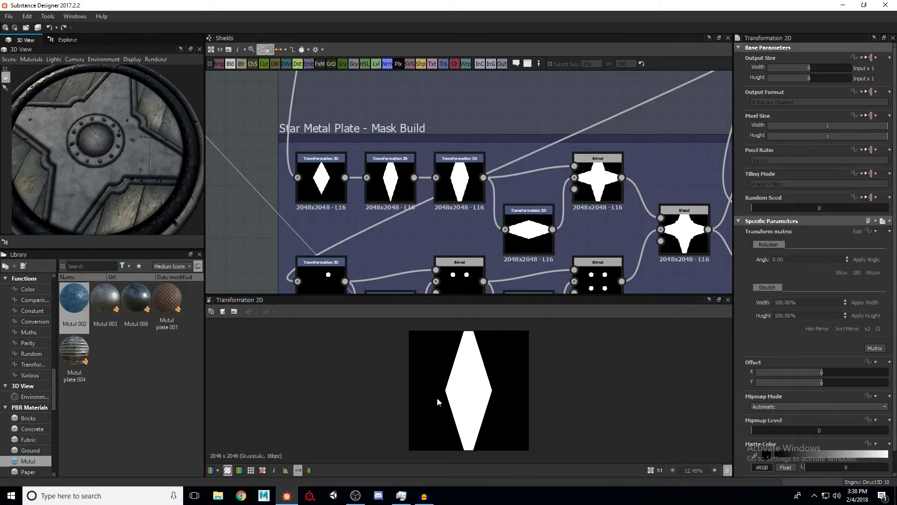
click(600, 183)
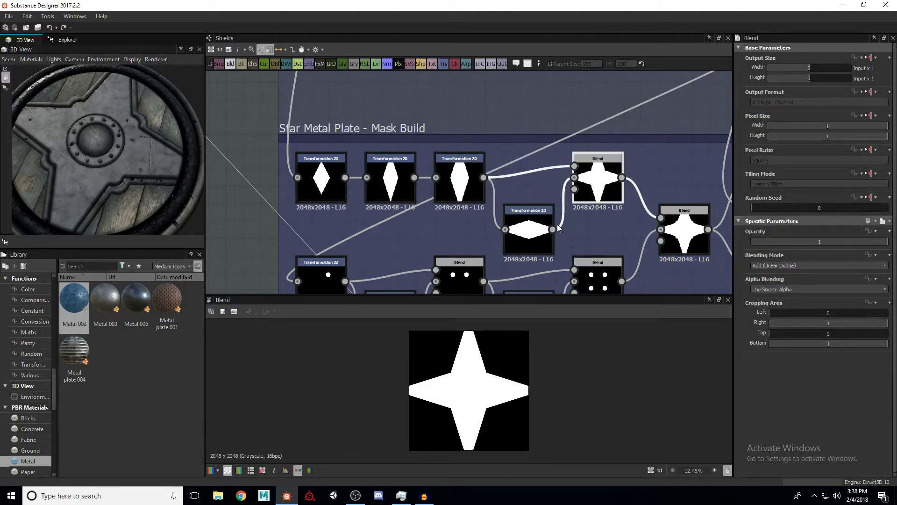
click(522, 229)
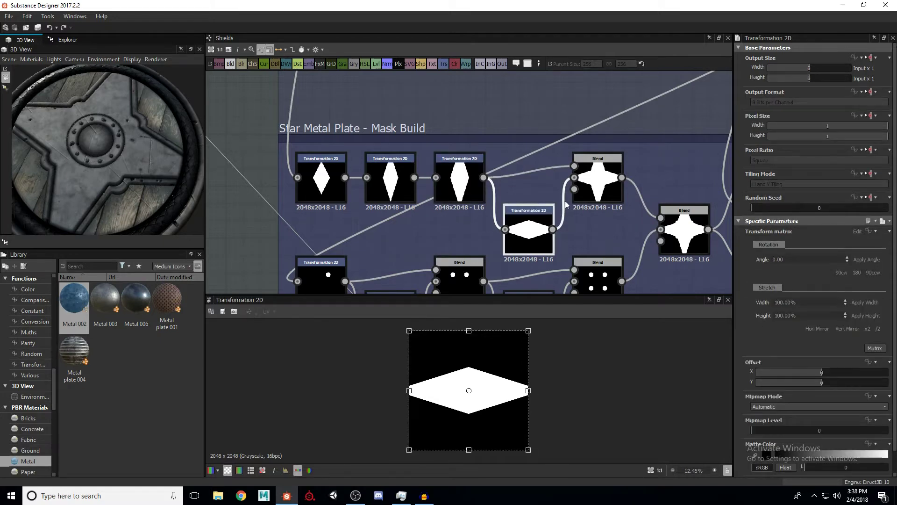
click(597, 184)
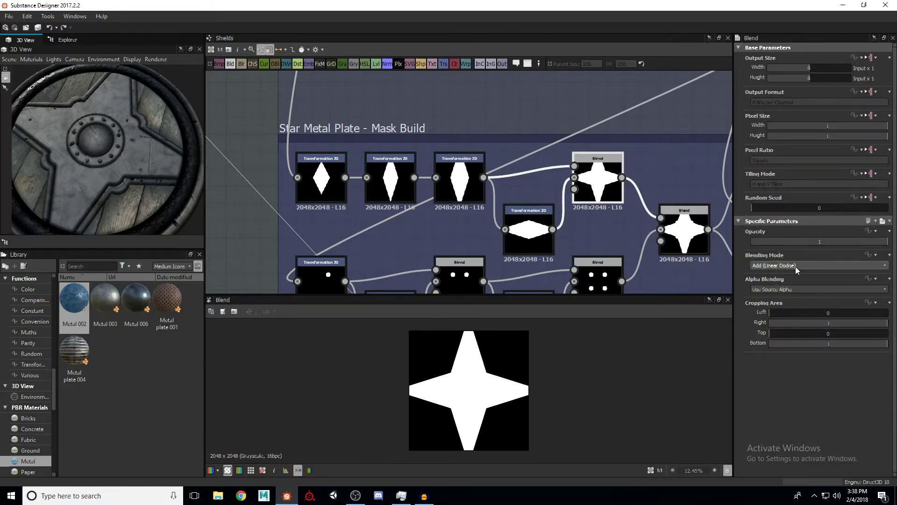
View the Transformation 2D that offsets the star plate's first dot and trace its input to the small centred circle in Buckler - Masks
middle_drag(472, 234, 509, 197)
scroll(475, 223, down, 1)
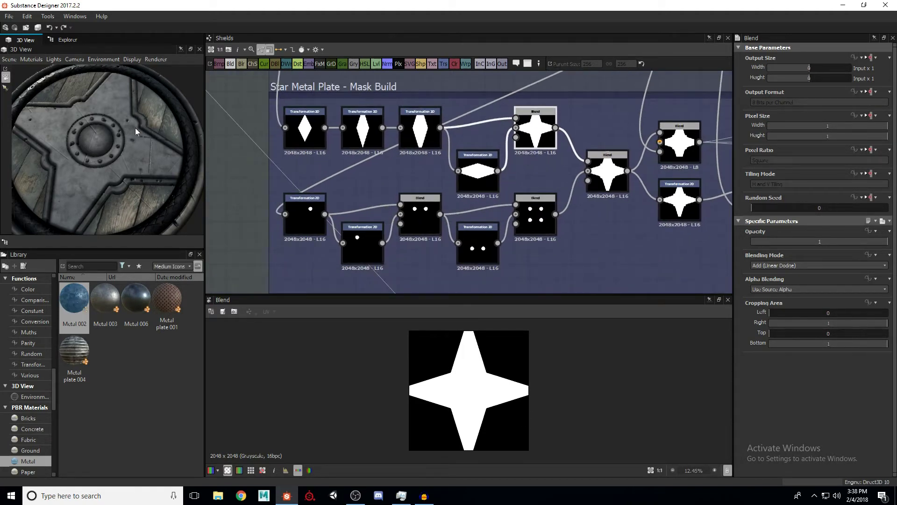
click(304, 220)
scroll(304, 219, down, 3)
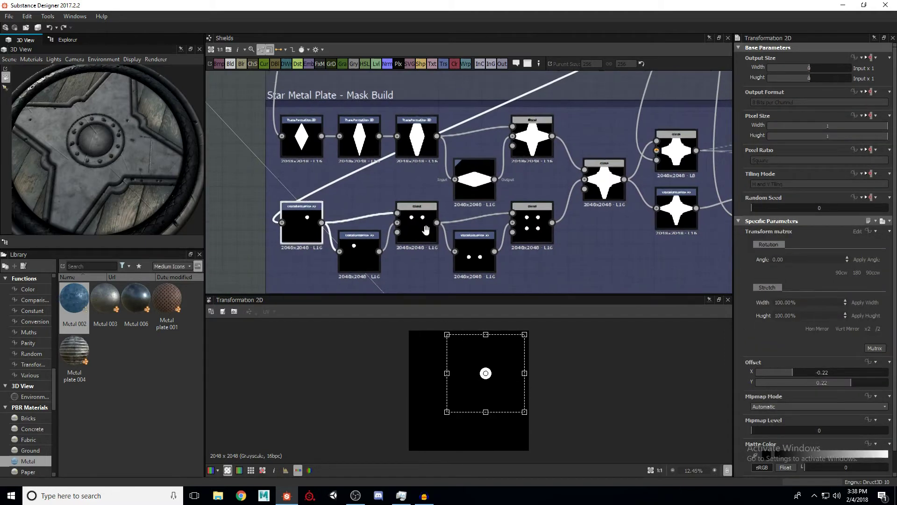
scroll(491, 172, up, 3)
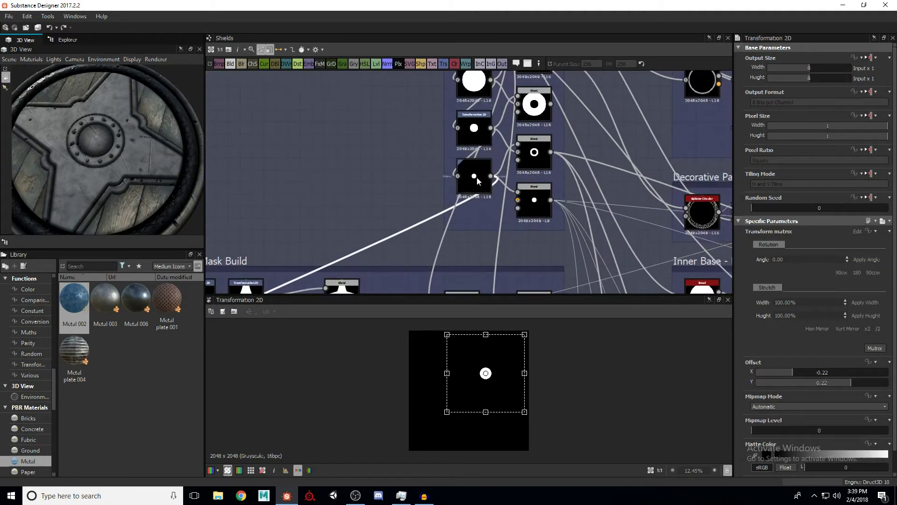
click(477, 176)
middle_drag(476, 178, 673, 76)
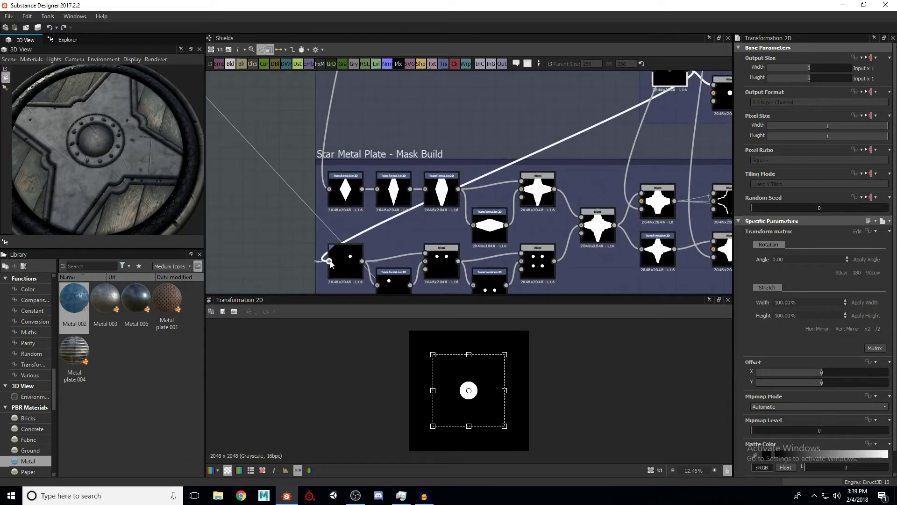
click(348, 268)
scroll(431, 225, up, 2)
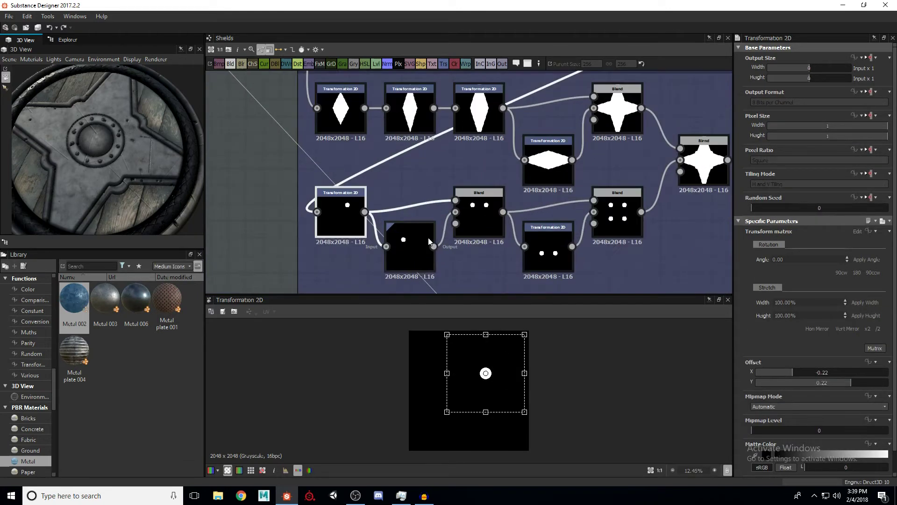
View the Blend that pairs the mirrored dots and the following Blend that combines them into four dots
click(475, 221)
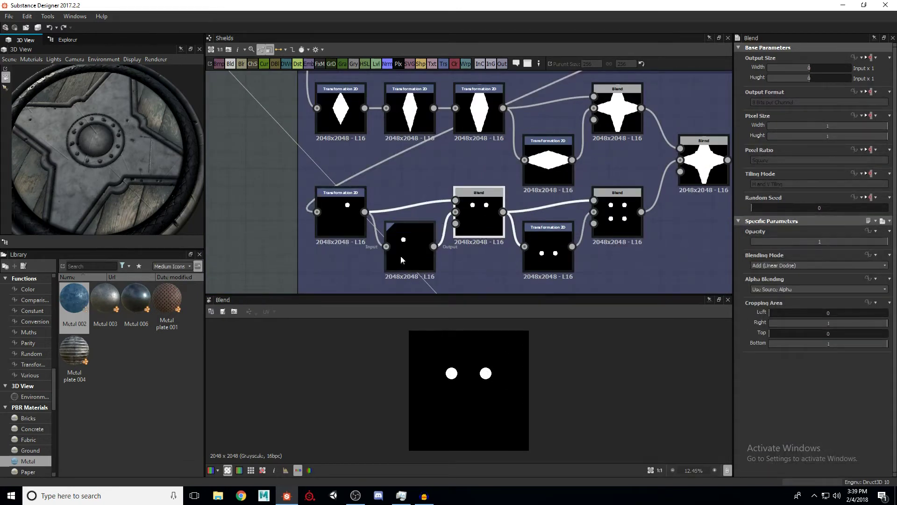
middle_drag(503, 223, 427, 217)
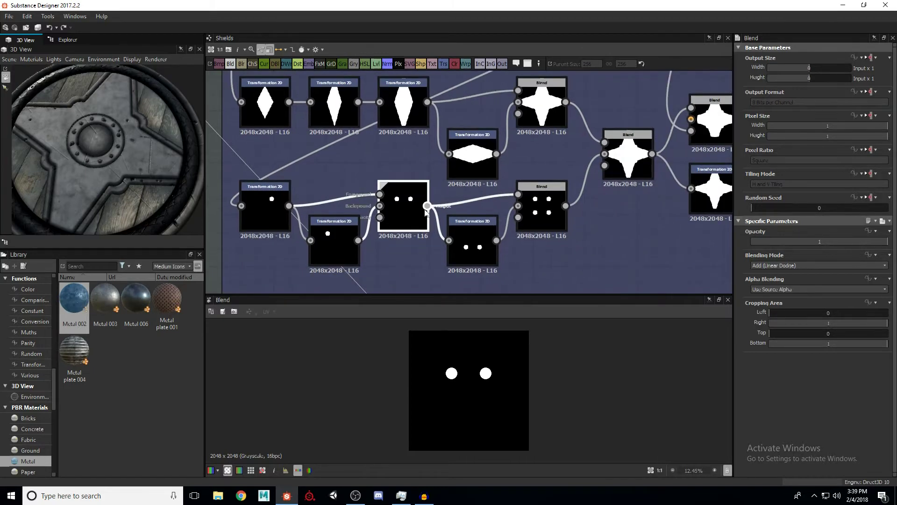
click(490, 229)
click(539, 219)
middle_drag(588, 216, 536, 223)
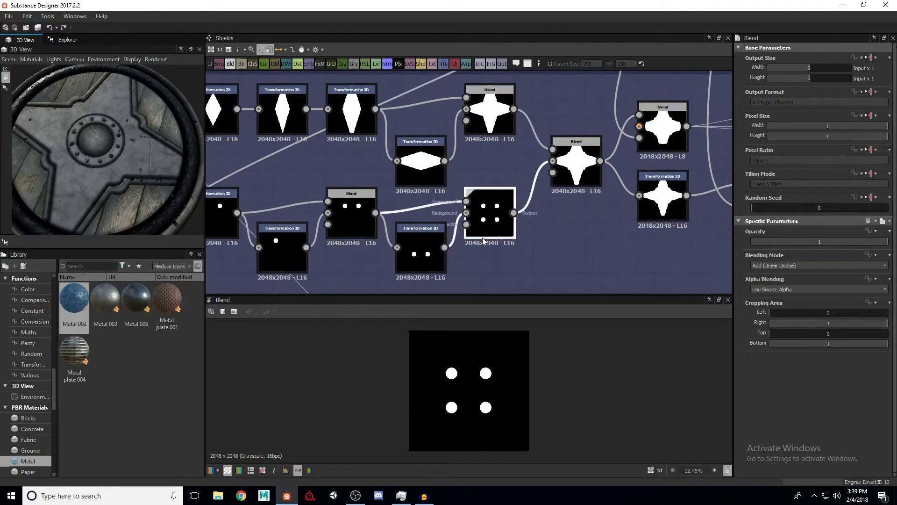
Compare the plain star Blend with the Add (Linear Dodge) Blend that joins it to the four dots, and examine the rounded inner corners
click(578, 171)
click(489, 110)
click(587, 177)
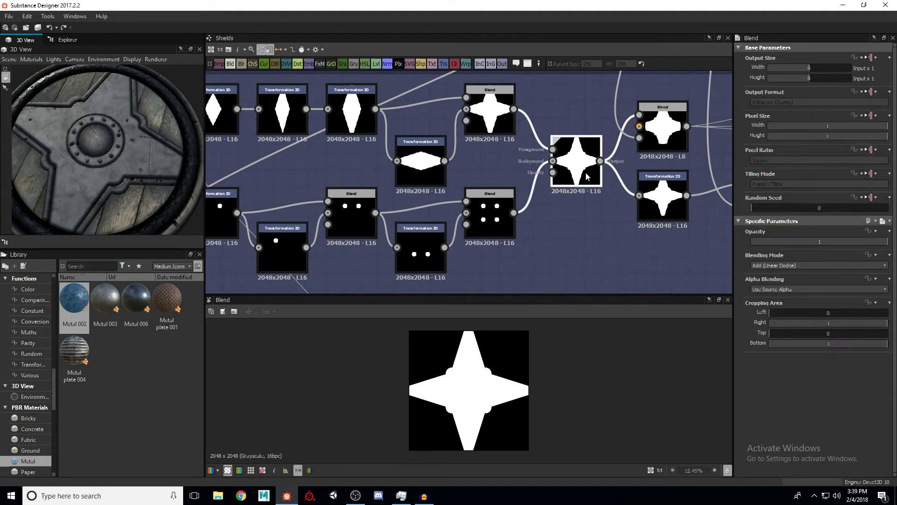
scroll(493, 378, up, 2)
middle_drag(663, 183, 498, 230)
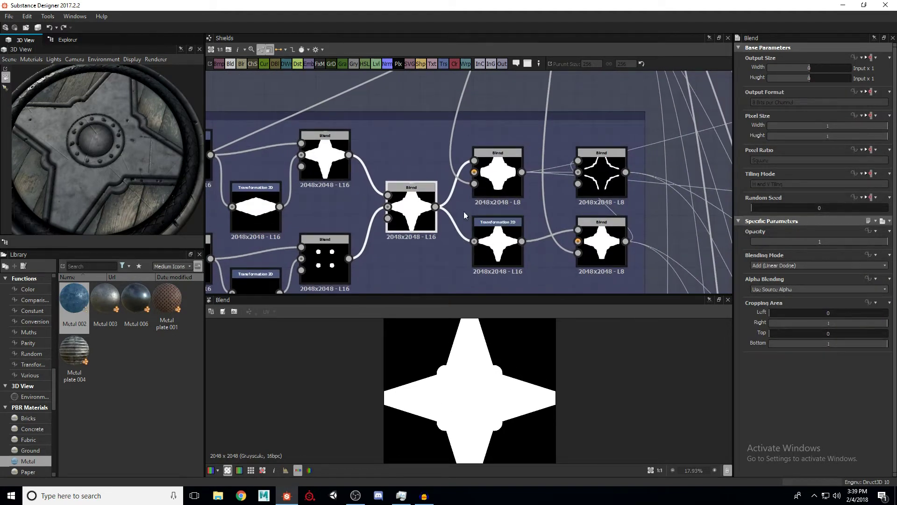
View the Copy-mode Blend that trims the star's points and trace its masking input to the circles in Buckler - Masks
click(503, 165)
scroll(503, 164, down, 4)
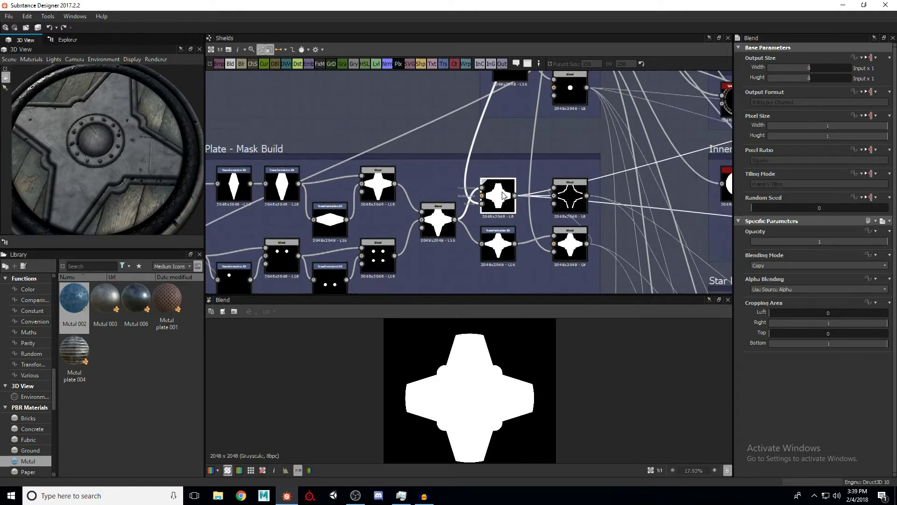
middle_drag(517, 105, 495, 175)
scroll(471, 232, up, 3)
middle_drag(471, 231, 469, 235)
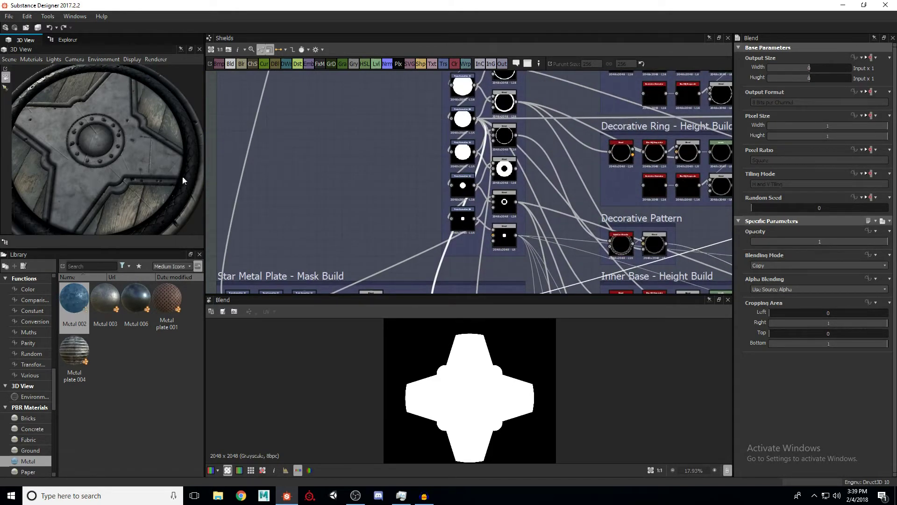
middle_drag(416, 176, 438, 66)
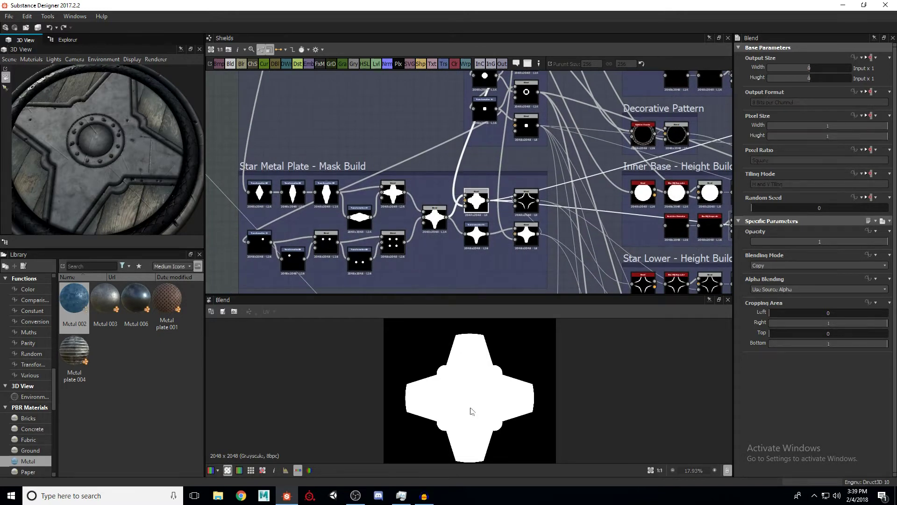
scroll(464, 245, up, 5)
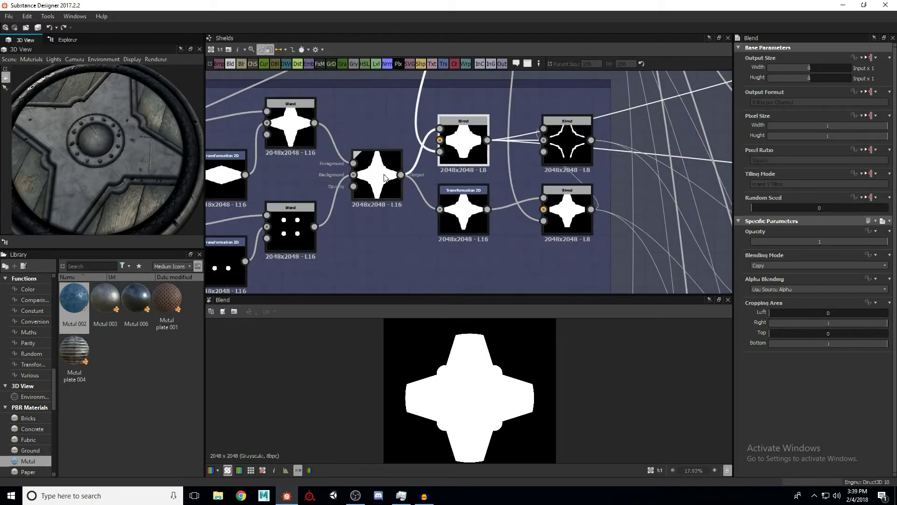
Compare the joined star Blend with the Transformation 2D that shrinks it, and trace the following Copy-mode Blend's mask to Buckler - Masks
click(461, 203)
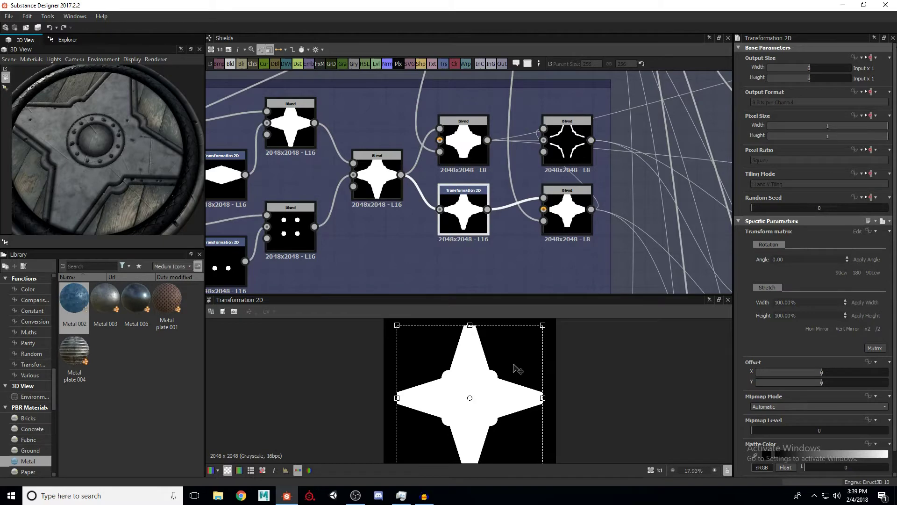
click(377, 174)
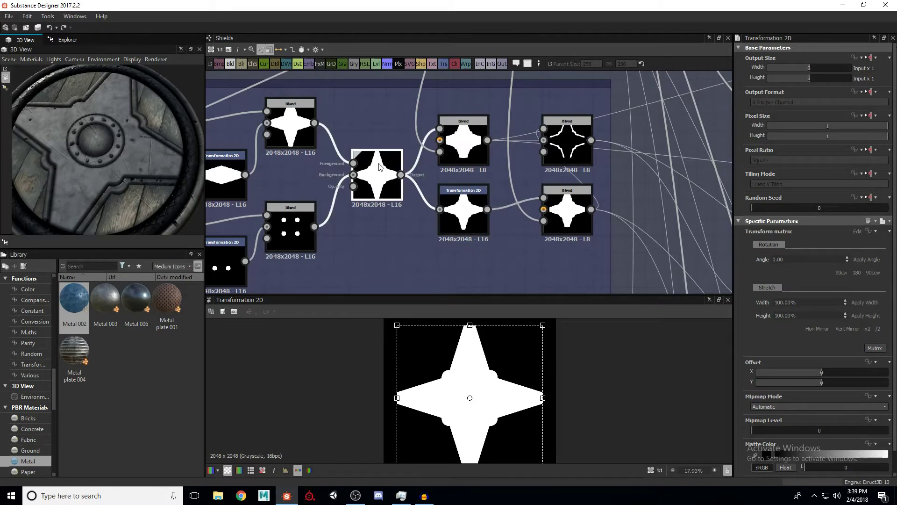
click(482, 217)
middle_drag(482, 217, 446, 237)
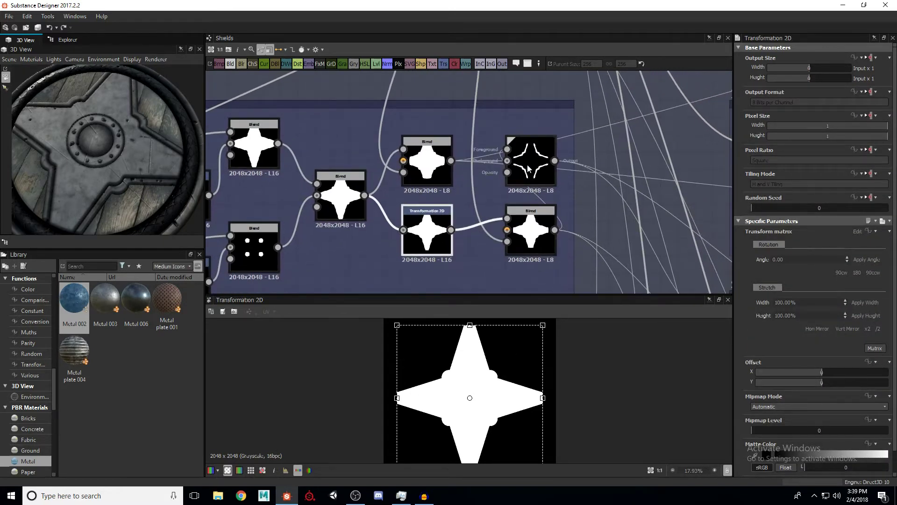
click(532, 215)
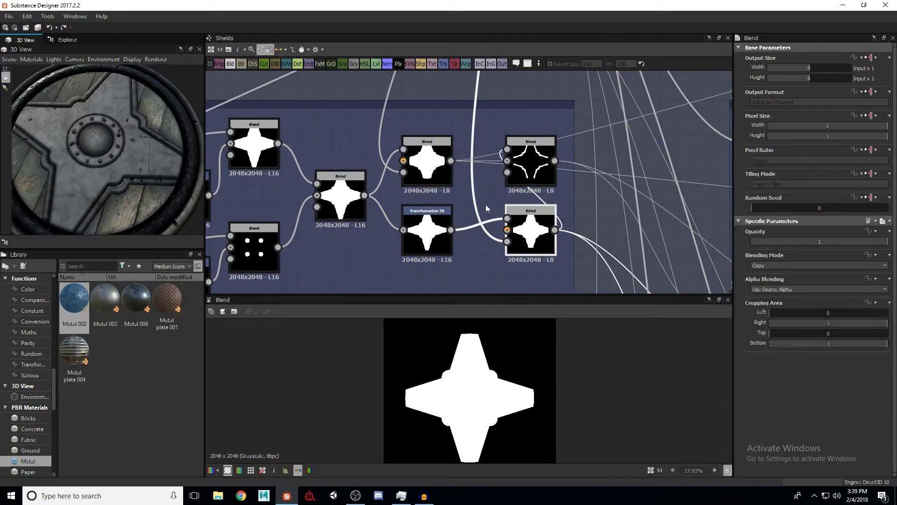
middle_drag(494, 71, 464, 202)
scroll(455, 83, down, 5)
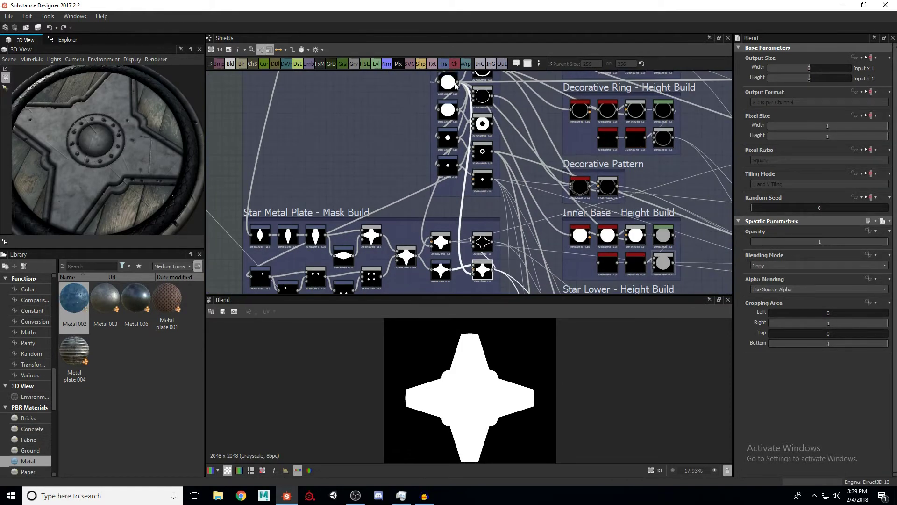
scroll(483, 241, up, 5)
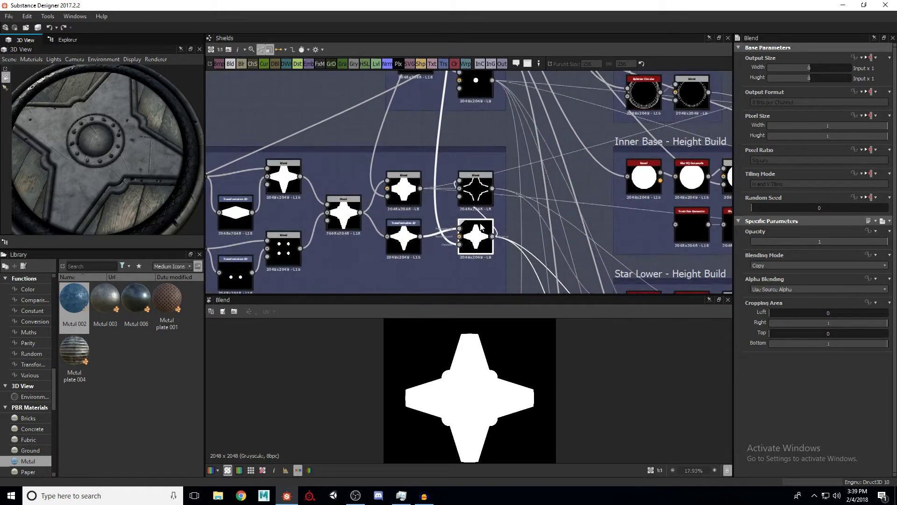
Compare the large and small trimmed star Blends with the Subtract Blend that cuts one from the other to leave the star's outline
click(468, 185)
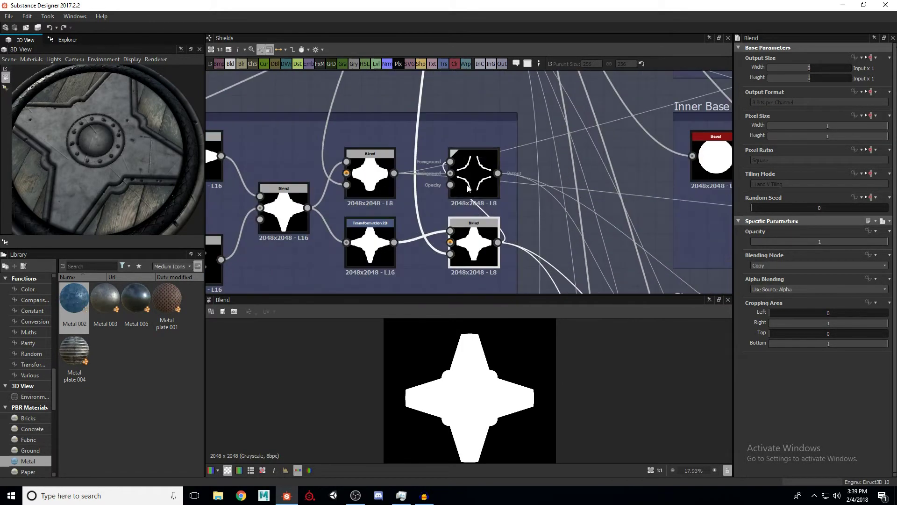
middle_drag(472, 200, 477, 207)
click(485, 255)
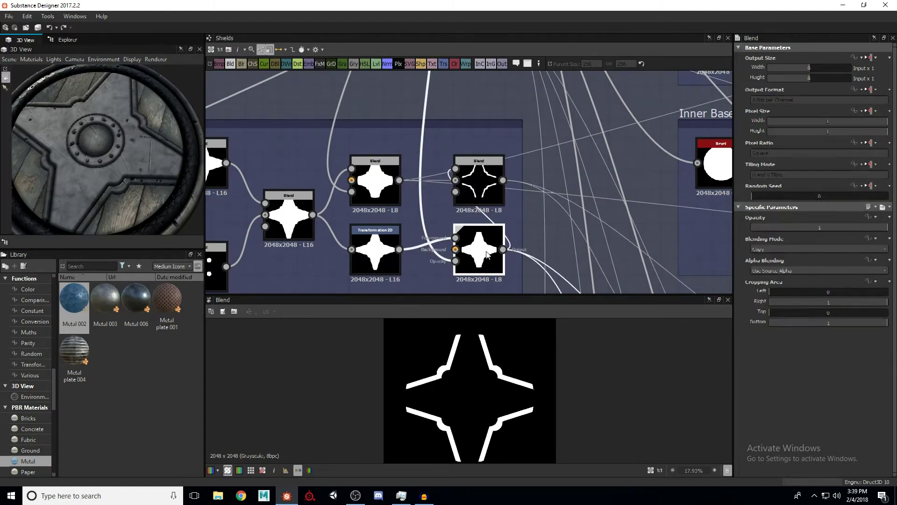
drag(497, 202, 466, 204)
click(376, 187)
click(486, 262)
click(478, 190)
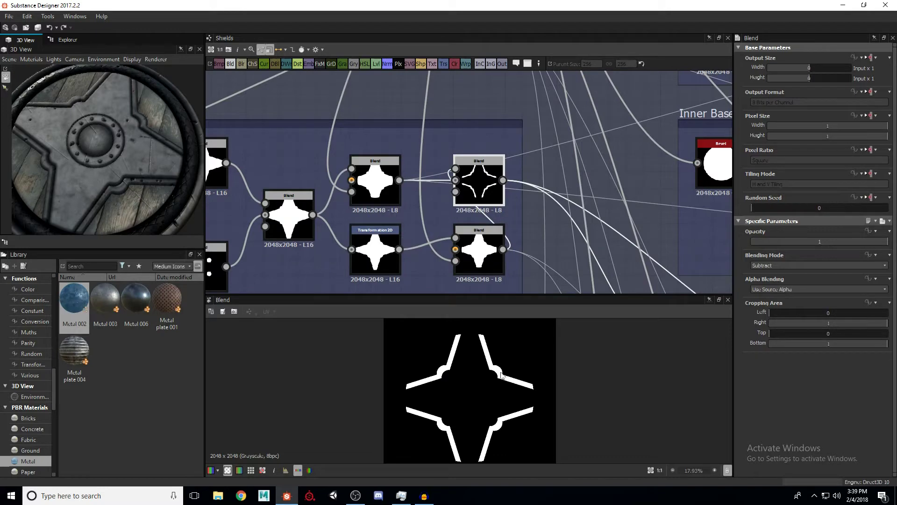
click(473, 253)
click(475, 195)
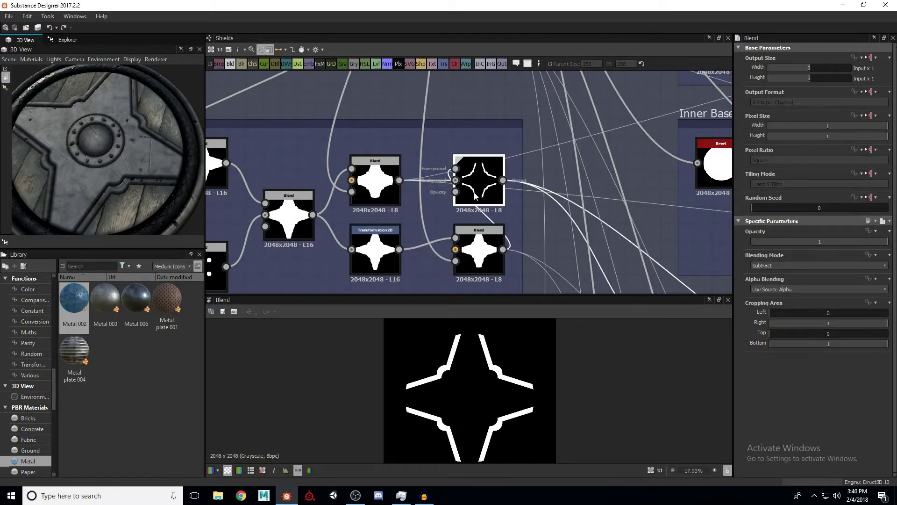
Trace the star outline into Star Lower - Height Build and view its Bevel, Blur HQ Grayscale, Blend and Levels nodes
scroll(476, 190, down, 6)
middle_drag(561, 232, 503, 209)
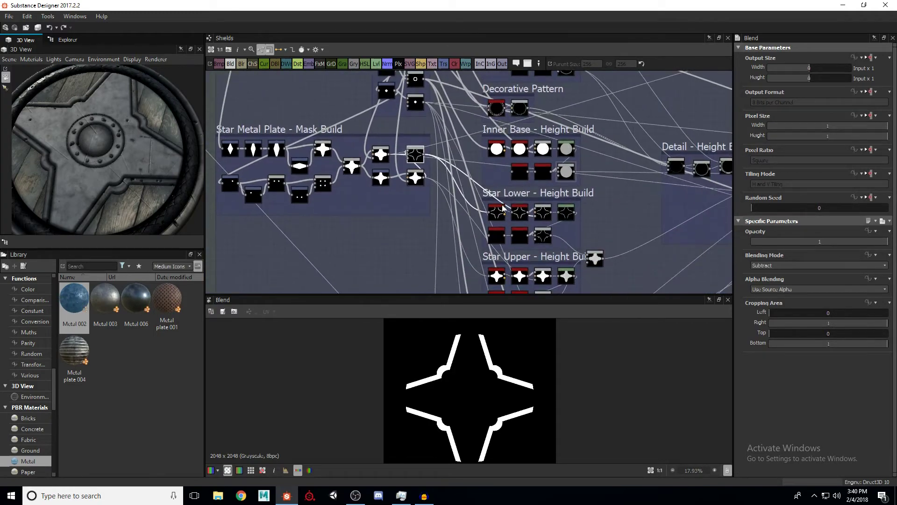
scroll(503, 209, up, 4)
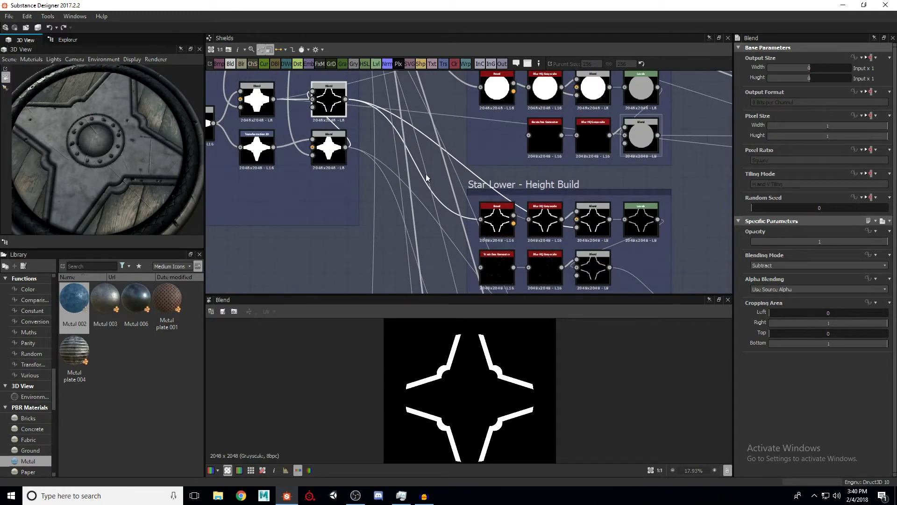
click(448, 209)
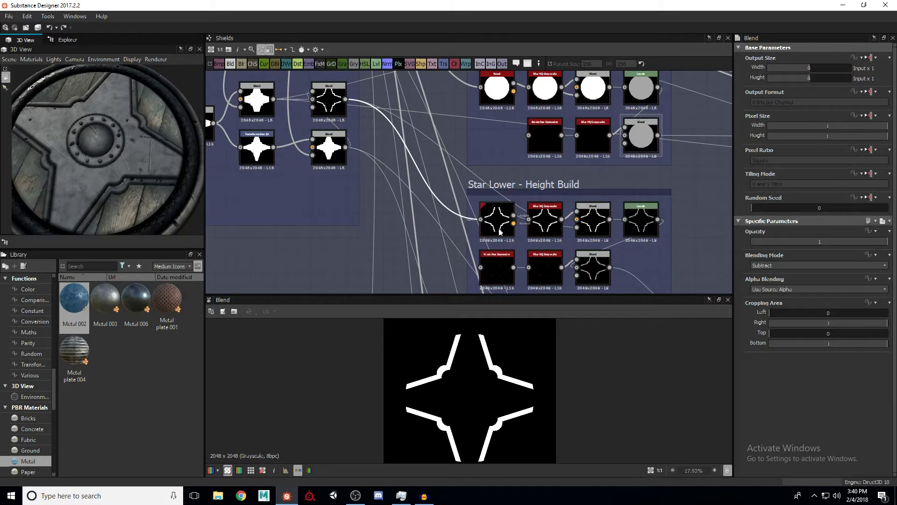
middle_drag(500, 231, 467, 199)
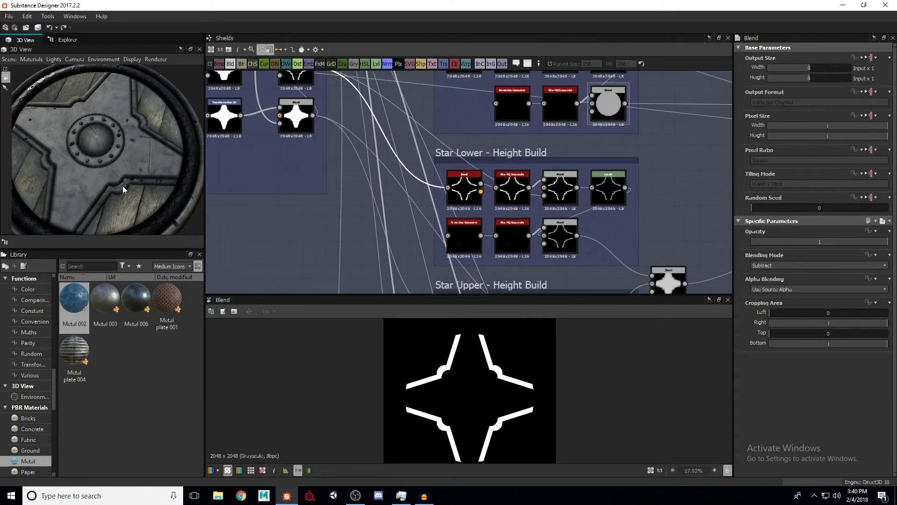
click(470, 191)
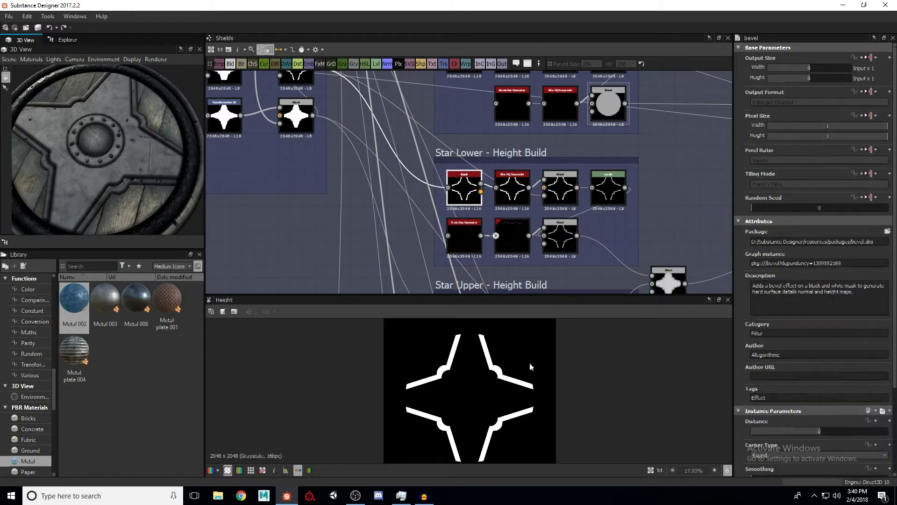
click(513, 191)
click(551, 197)
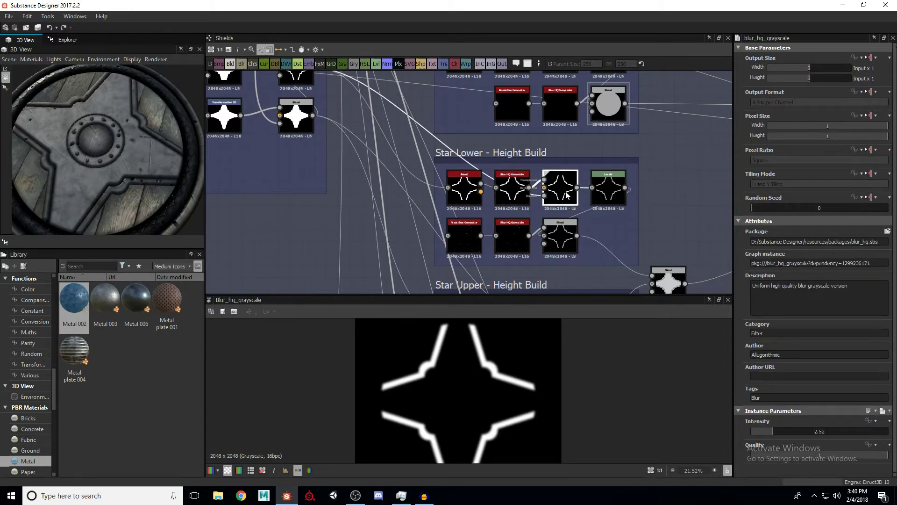
click(607, 192)
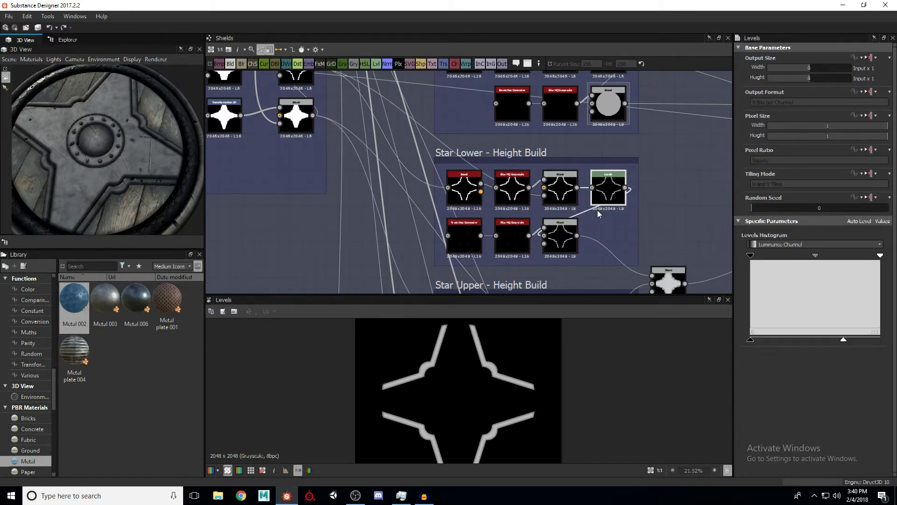
View Star Lower's Scratches Generator, its blur and the Subtract Blend, and examine the damage on the outline up close
click(468, 234)
click(503, 234)
click(559, 248)
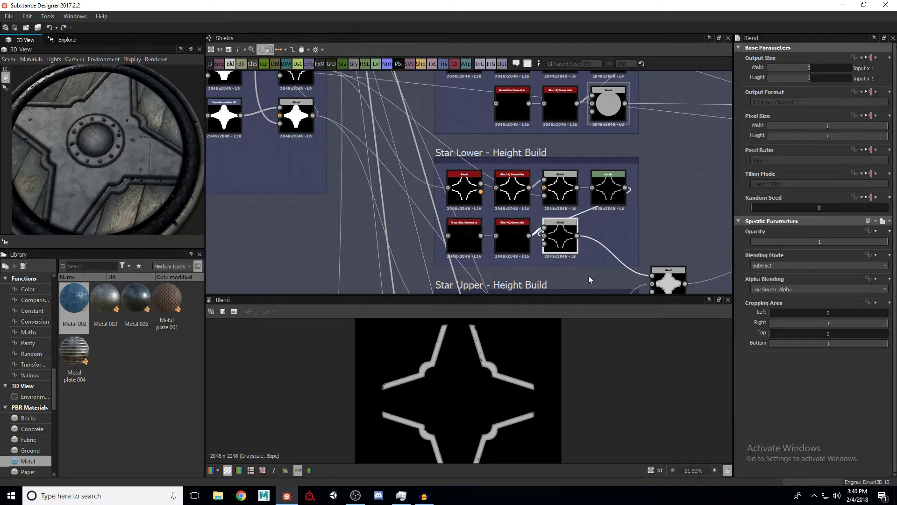
scroll(501, 377, up, 5)
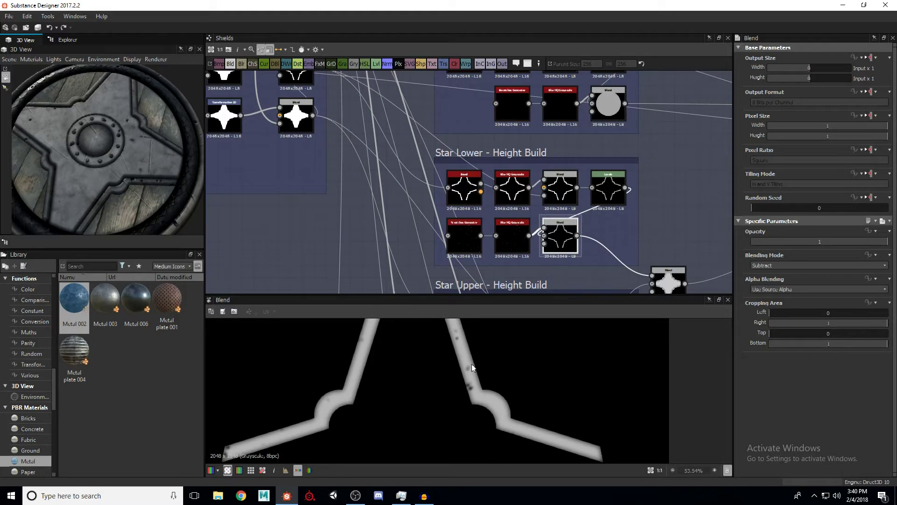
View the Bevel and the final Subtract Blend in Star Upper - Height Build, and examine the whole star surface
scroll(626, 230, down, 3)
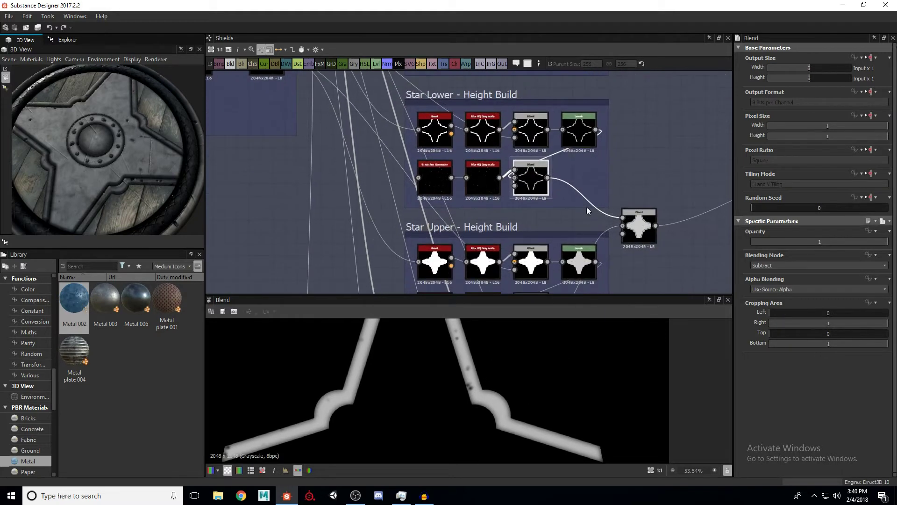
double_click(448, 196)
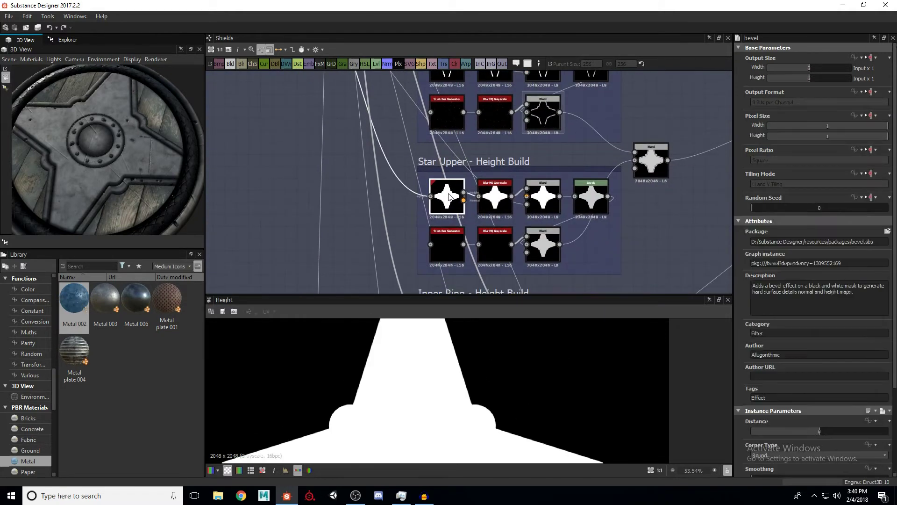
double_click(543, 244)
scroll(516, 341, down, 4)
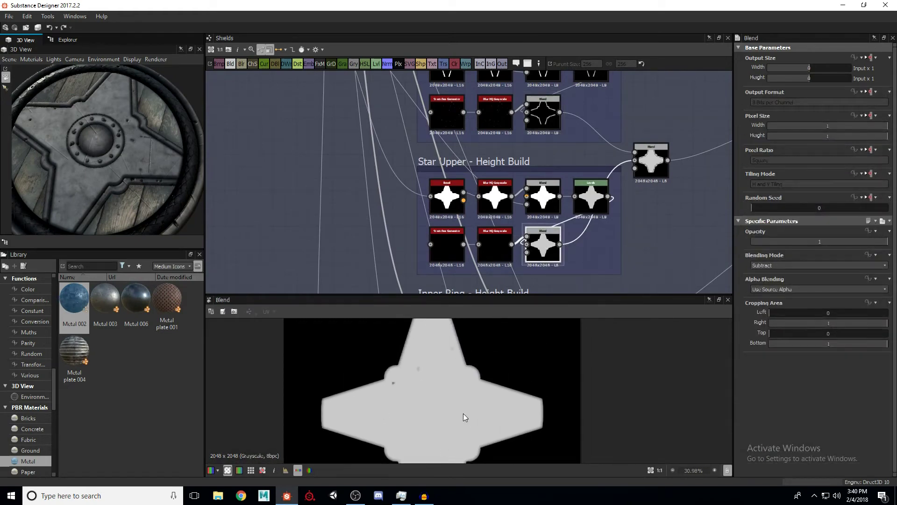
View the Add (Linear Dodge) Blend that joins the Star Lower and Star Upper heights, and examine the complete star plate
scroll(600, 241, up, 3)
double_click(596, 195)
scroll(478, 366, down, 2)
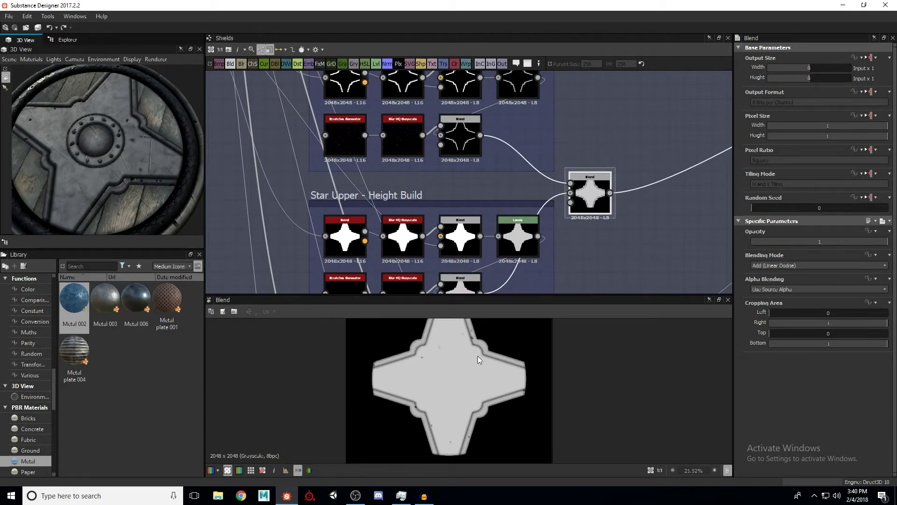
scroll(468, 370, down, 1)
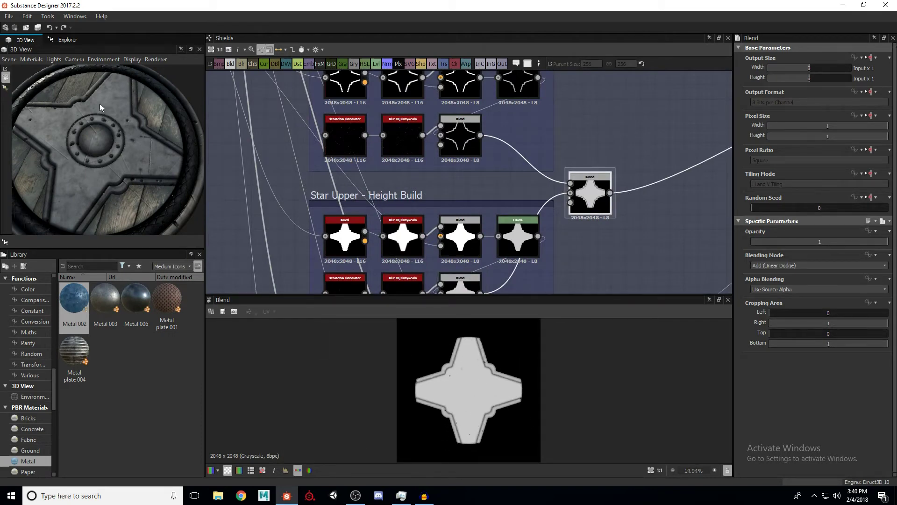
Trace the combined star plate into Detail - Height Build and view the Copy-mode Blend that places it over the buckler base
middle_drag(552, 195, 477, 206)
scroll(476, 206, down, 5)
middle_drag(691, 139, 552, 183)
scroll(551, 183, up, 2)
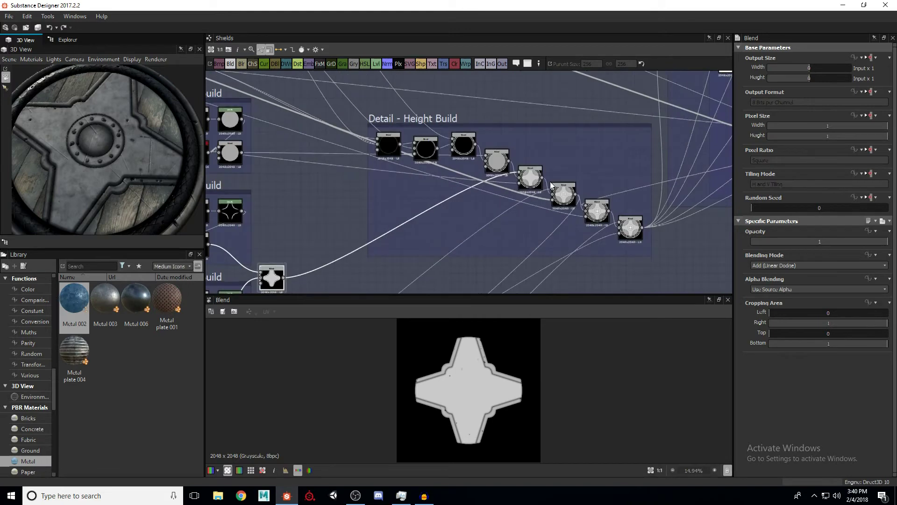
scroll(552, 185, up, 2)
double_click(526, 176)
scroll(503, 374, up, 1)
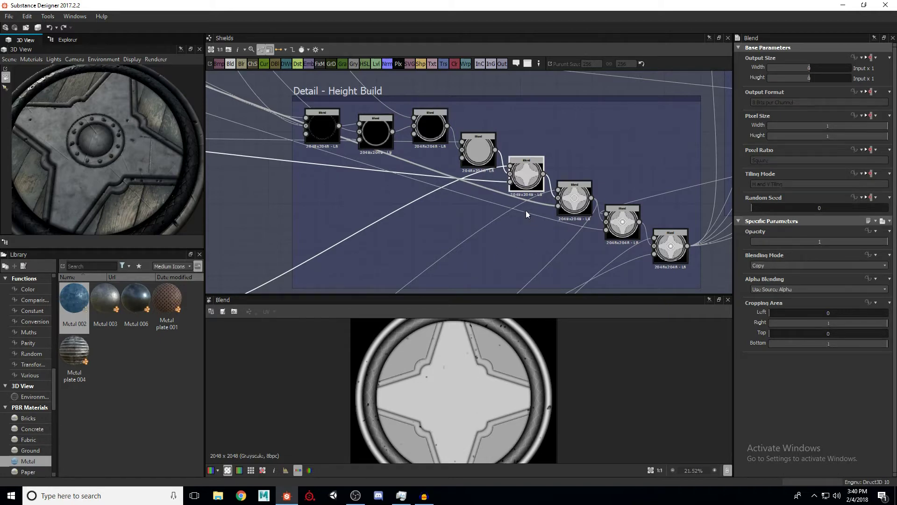
View the Bevel and the final Subtract Blend in Inner Ring - Height Build, and examine the ring's damage up close
scroll(430, 216, down, 3)
scroll(402, 220, up, 3)
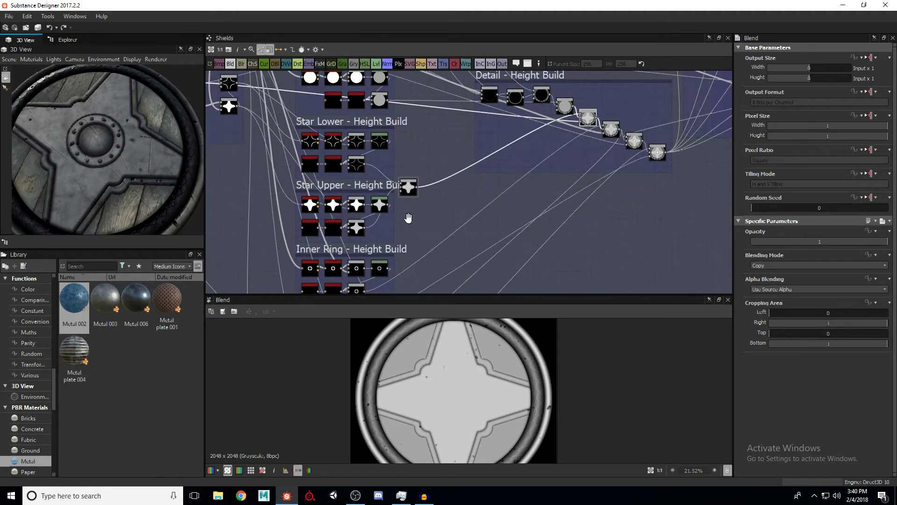
scroll(330, 213, up, 3)
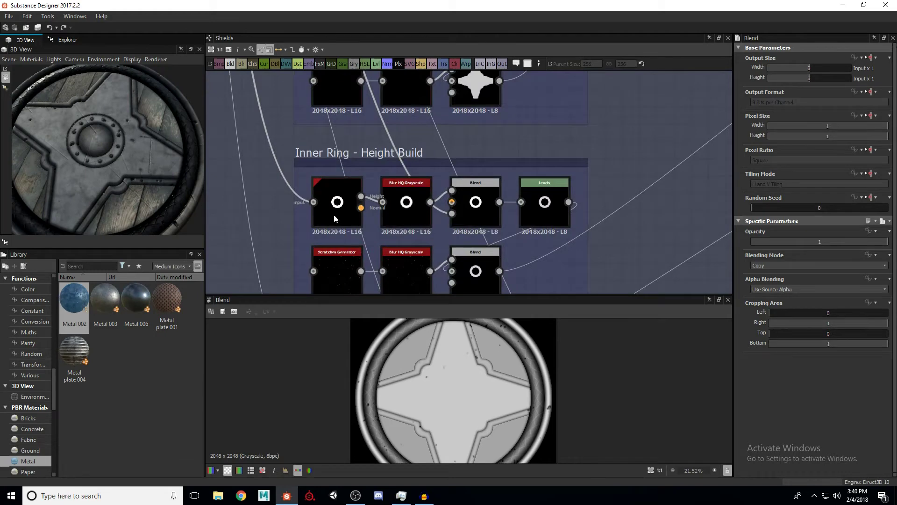
double_click(360, 170)
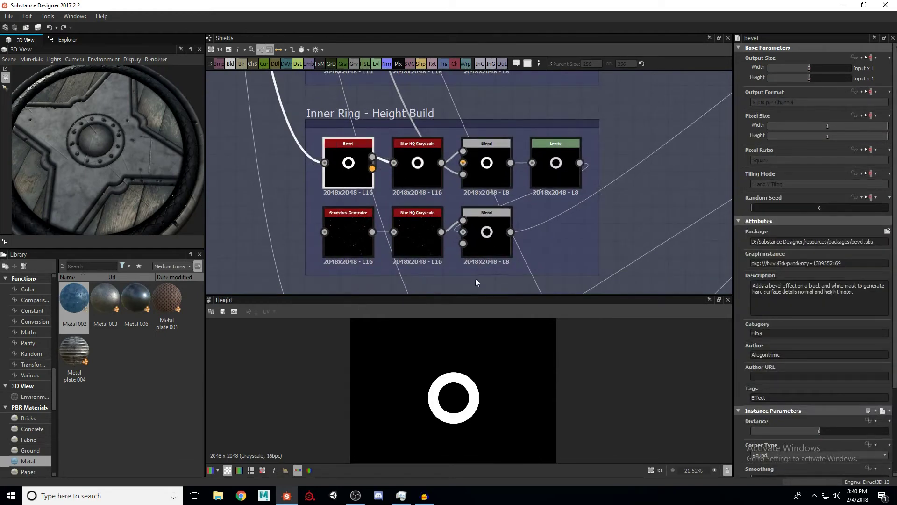
double_click(490, 236)
scroll(467, 397, up, 2)
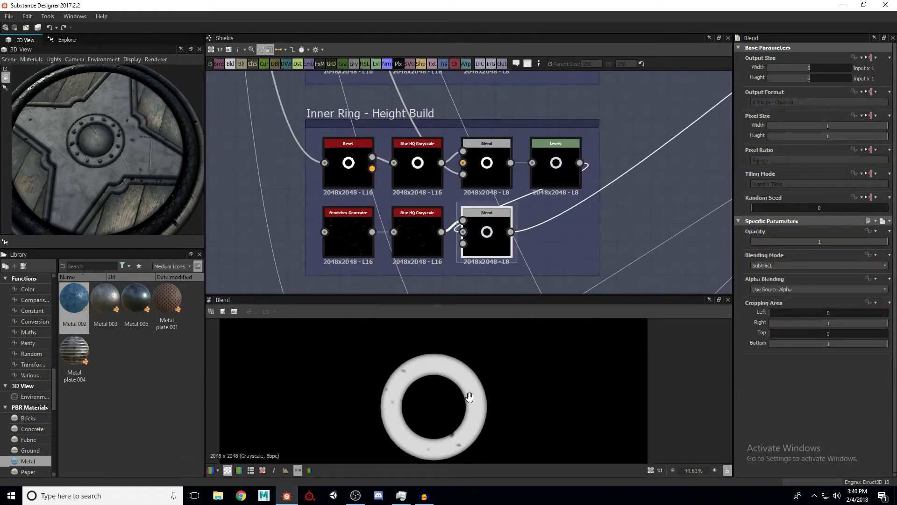
scroll(466, 398, up, 1)
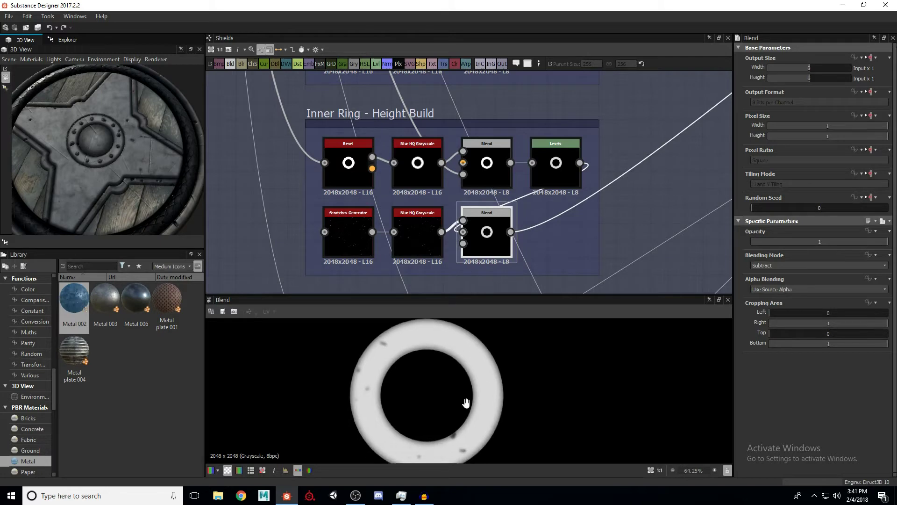
View Center Cap - Height Build's final Blend and the adjacent Copy-mode Blend that places the cap on the buckler
scroll(431, 189, down, 3)
scroll(443, 223, up, 2)
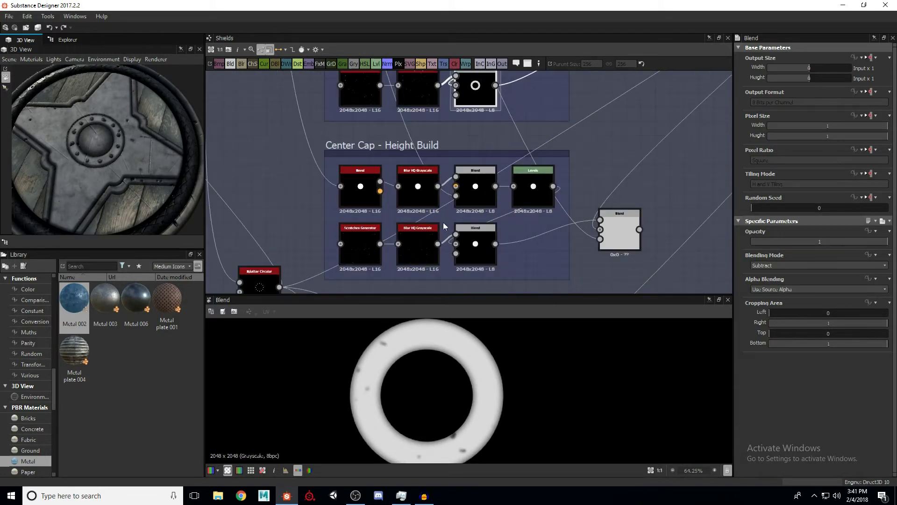
double_click(465, 238)
double_click(619, 232)
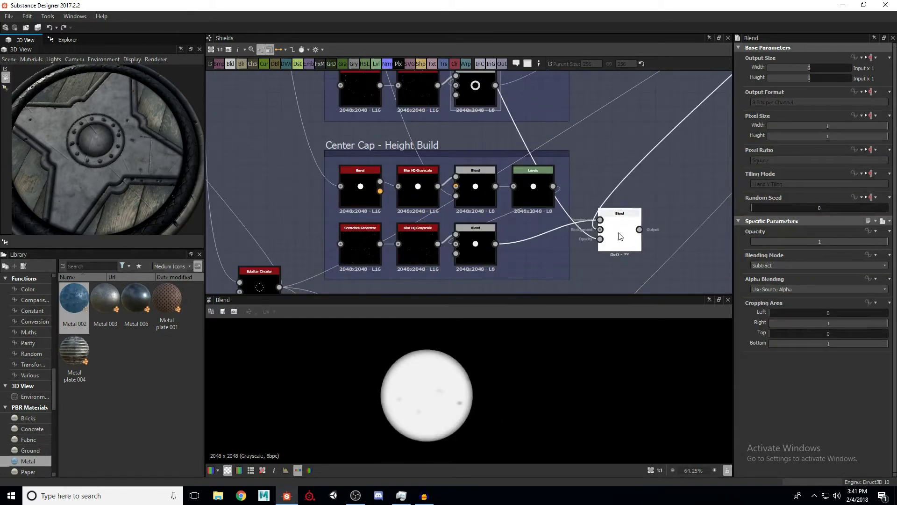
scroll(456, 385, down, 3)
scroll(457, 385, up, 2)
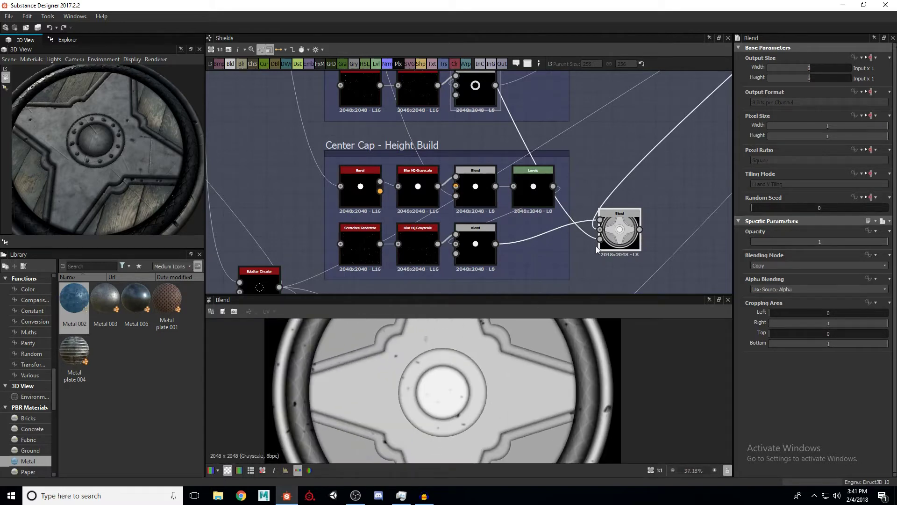
scroll(607, 196, down, 5)
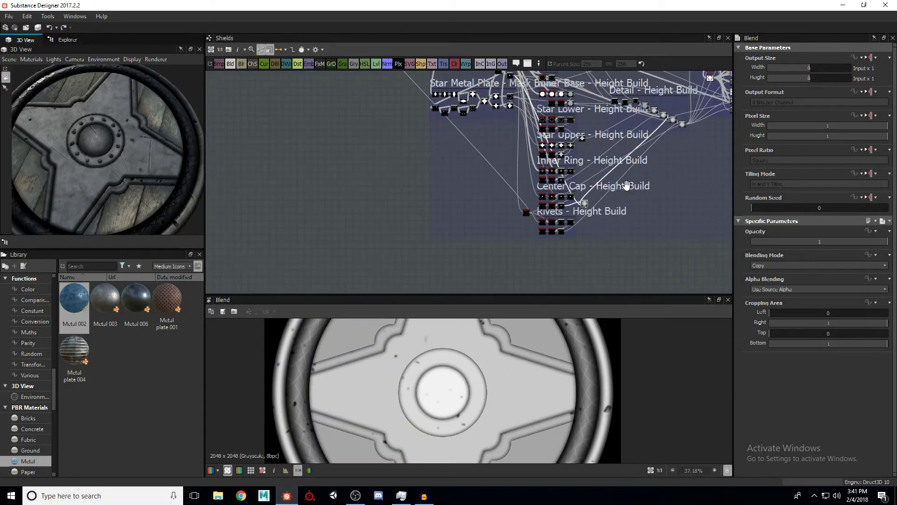
Compare Center Cap - Height Build's Subtract Blend with the adjacent Copy-mode Blend that receives it
scroll(571, 215, up, 4)
scroll(574, 203, up, 2)
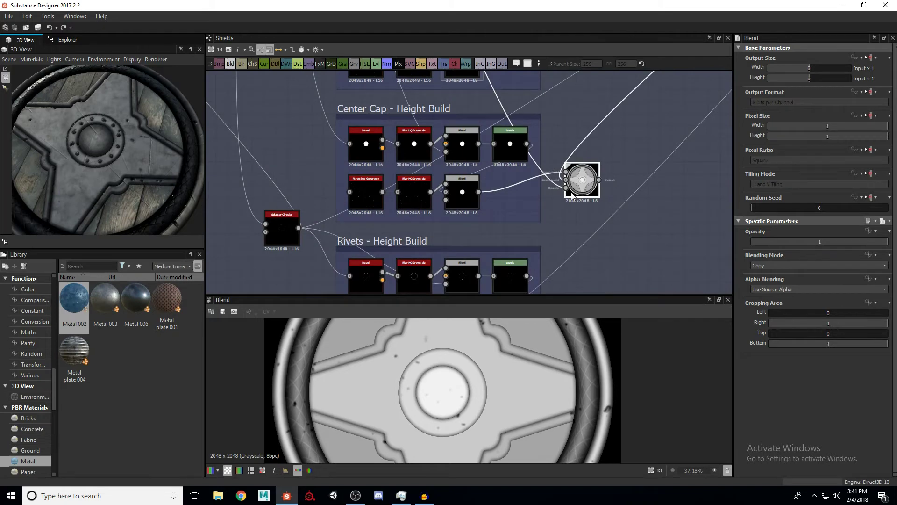
scroll(583, 187, up, 3)
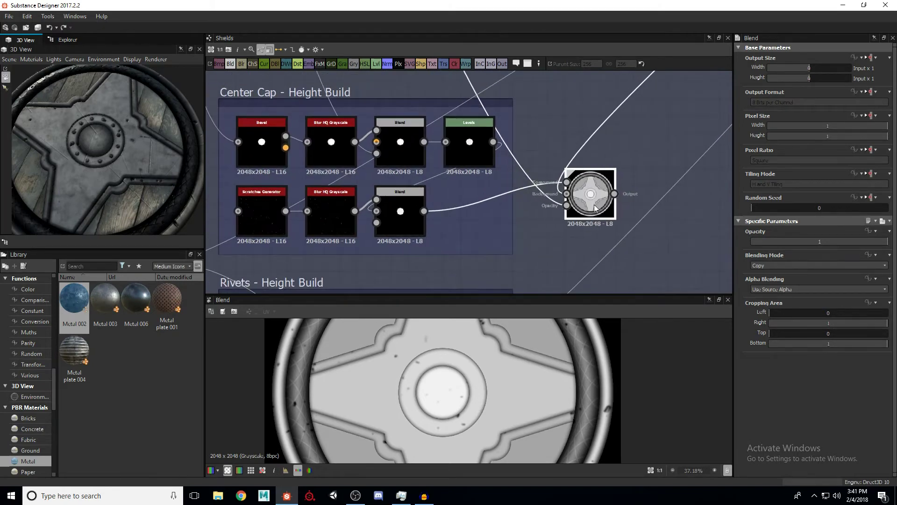
click(405, 212)
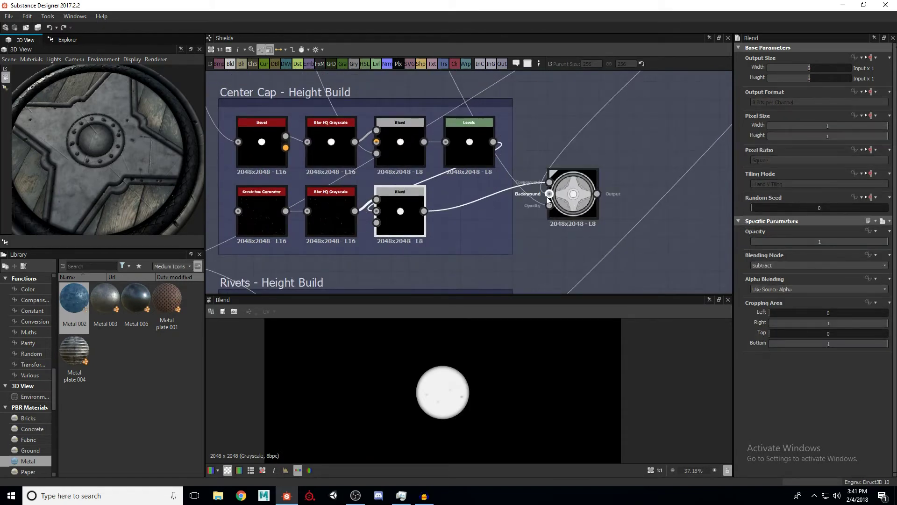
middle_drag(560, 191, 535, 213)
click(535, 213)
scroll(538, 203, down, 3)
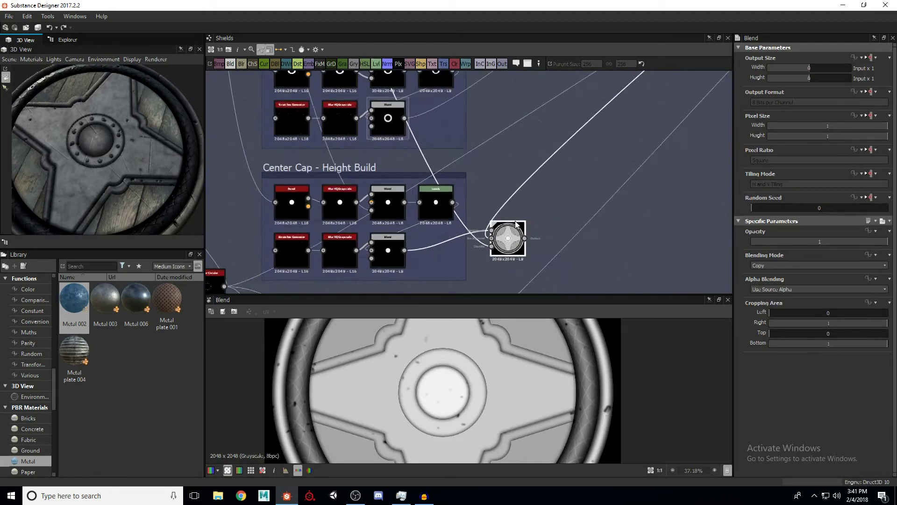
Trace the center cap connections into Detail - Height Build and view the Copy-mode Blend that places the domed cap on the buckler
middle_drag(540, 193, 463, 257)
middle_drag(589, 140, 491, 218)
middle_drag(594, 112, 493, 216)
middle_drag(568, 127, 520, 169)
scroll(520, 167, up, 1)
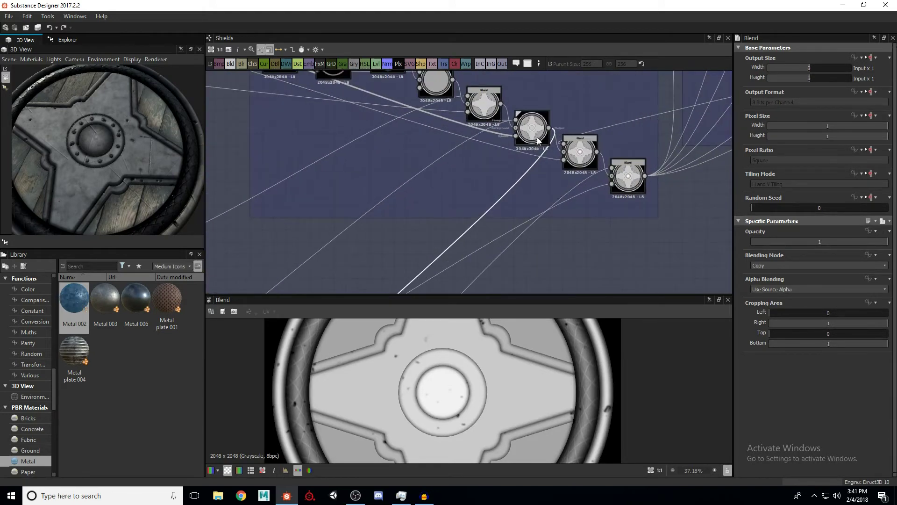
click(578, 152)
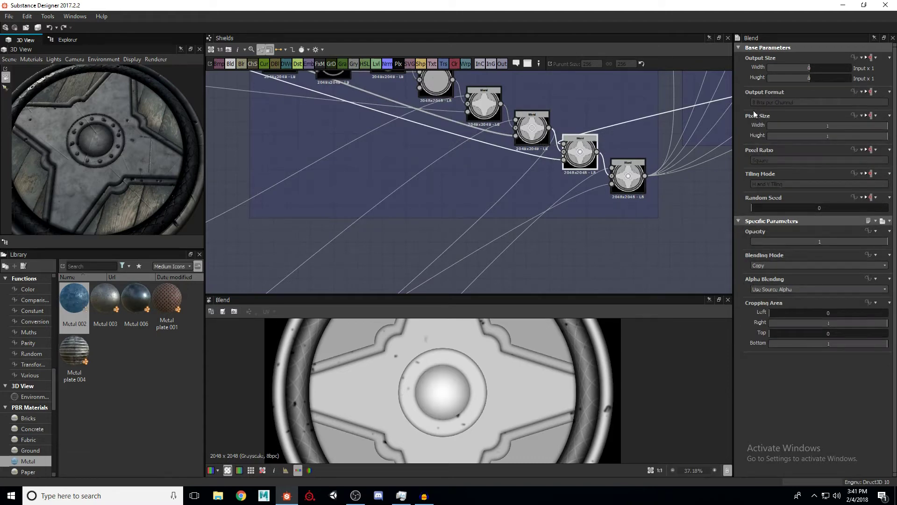
click(648, 117)
scroll(443, 387, down, 3)
scroll(443, 388, up, 3)
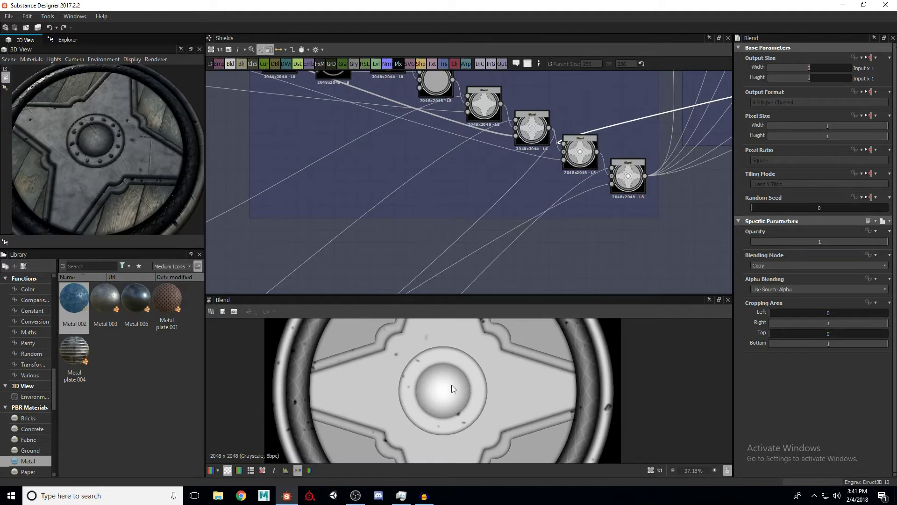
Locate the Splatter Circular node beside Rivets - Height Build and view its ring of dots
scroll(463, 189, down, 5)
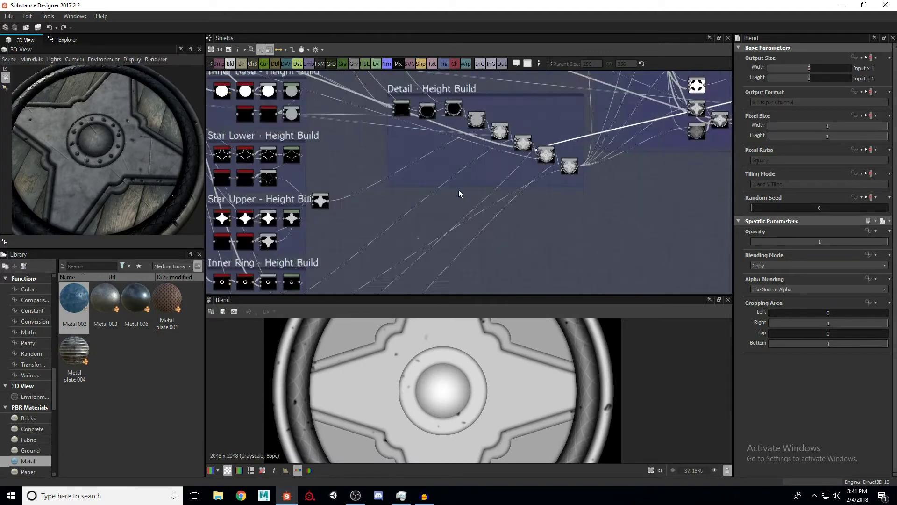
scroll(383, 234, up, 6)
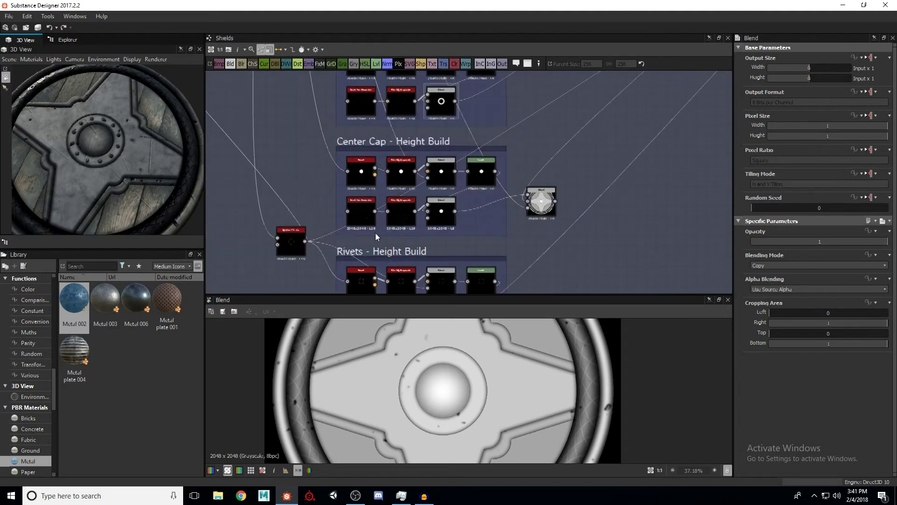
scroll(319, 218, up, 2)
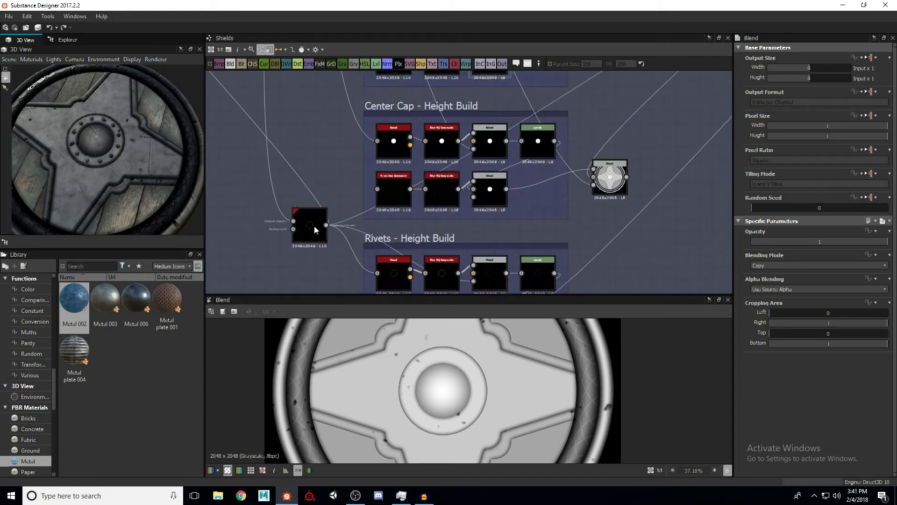
scroll(409, 232, up, 1)
scroll(405, 239, up, 2)
double_click(282, 185)
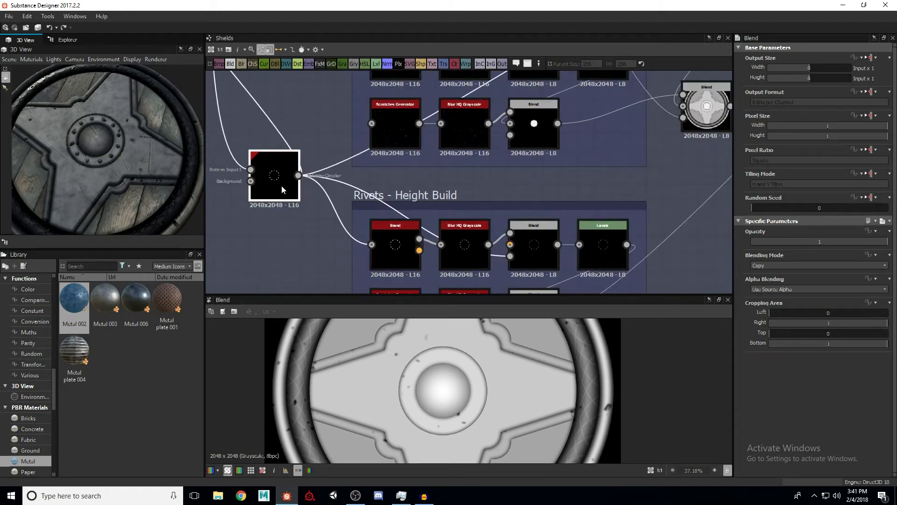
scroll(356, 163, down, 4)
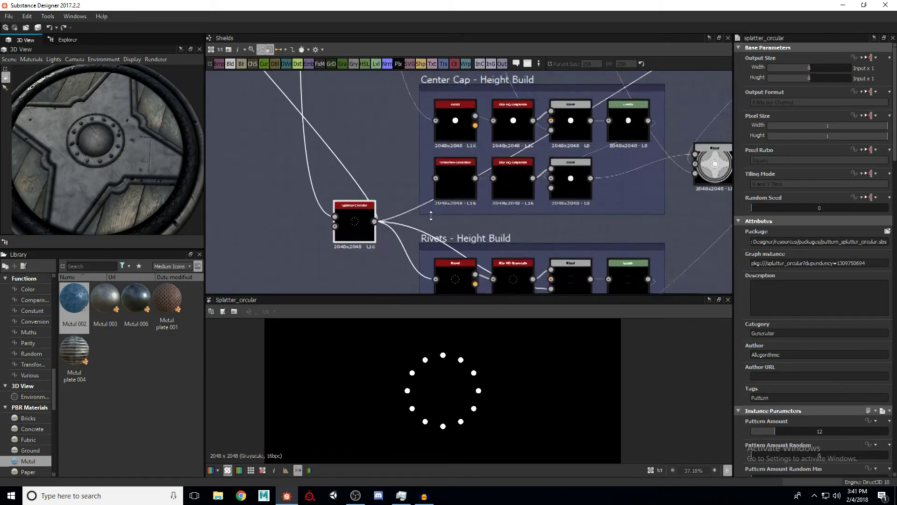
Trace the Splatter Circular node's incoming connections upstream, and return to its output and properties
middle_drag(391, 142, 375, 150)
double_click(372, 143)
scroll(414, 193, down, 2)
middle_drag(414, 193, 415, 215)
scroll(410, 206, up, 2)
scroll(410, 206, up, 2)
double_click(400, 200)
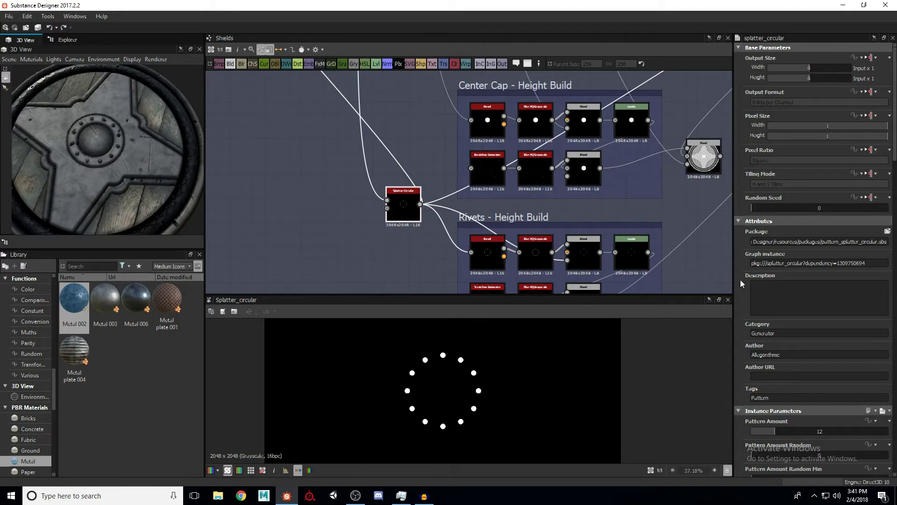
Examine the Splatter Circular's instance parameters, from pattern amount and ring radius through size, scale and ring rotation
scroll(740, 280, down, 6)
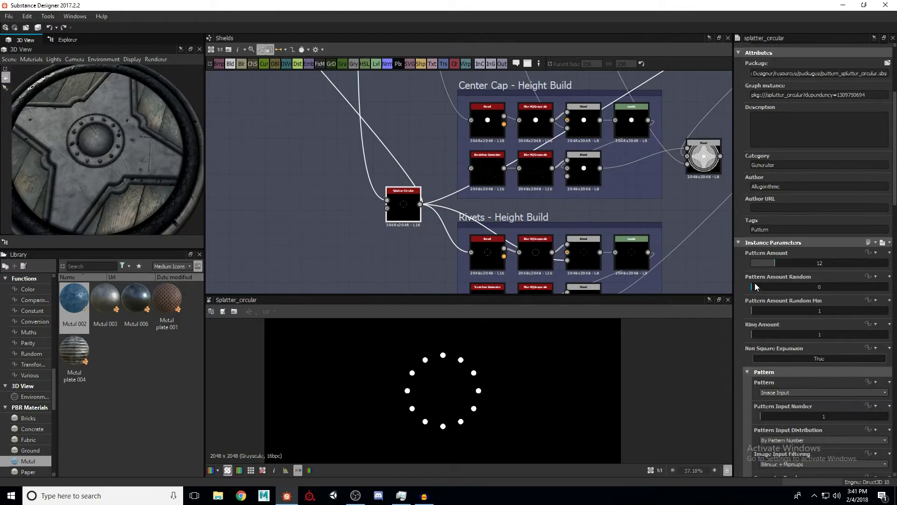
scroll(755, 286, down, 2)
scroll(762, 274, down, 3)
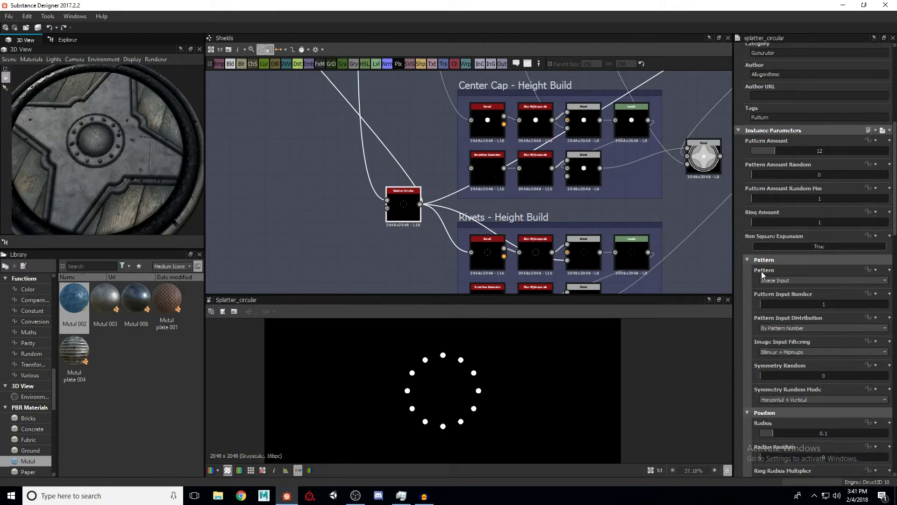
scroll(751, 301, down, 2)
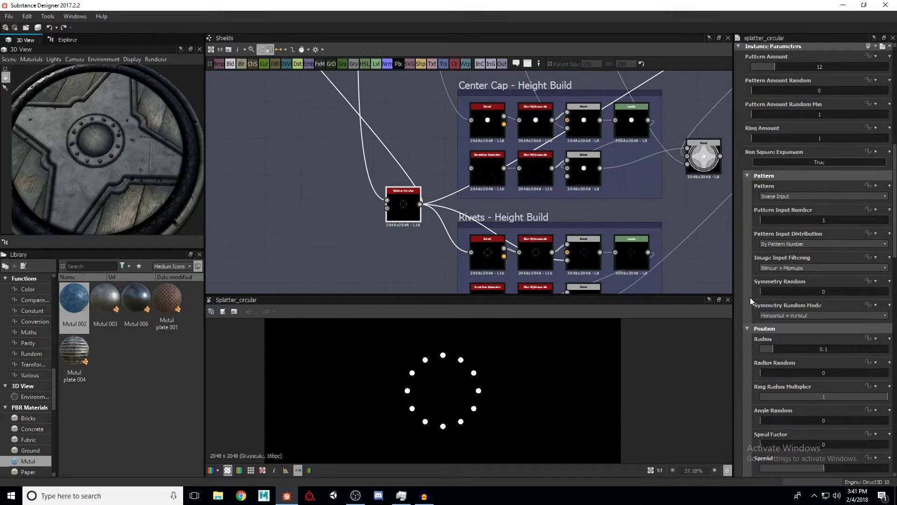
scroll(766, 308, down, 1)
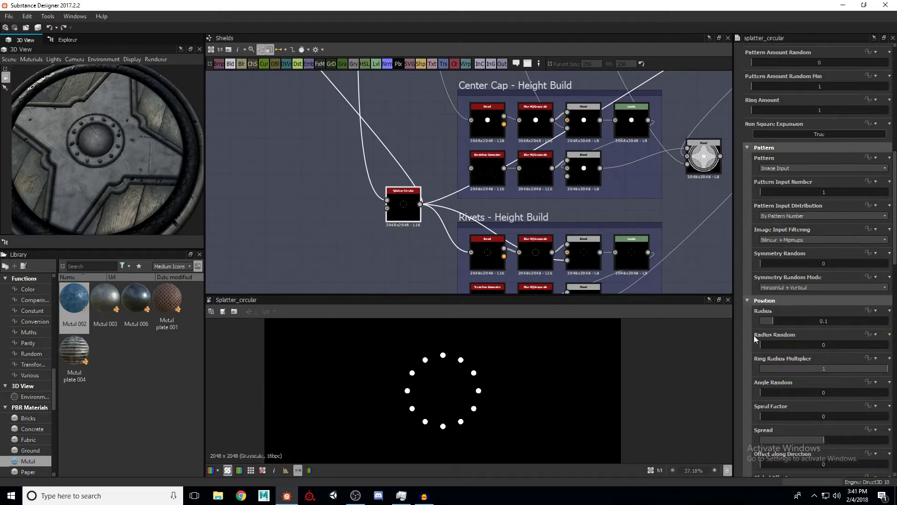
scroll(749, 326, down, 9)
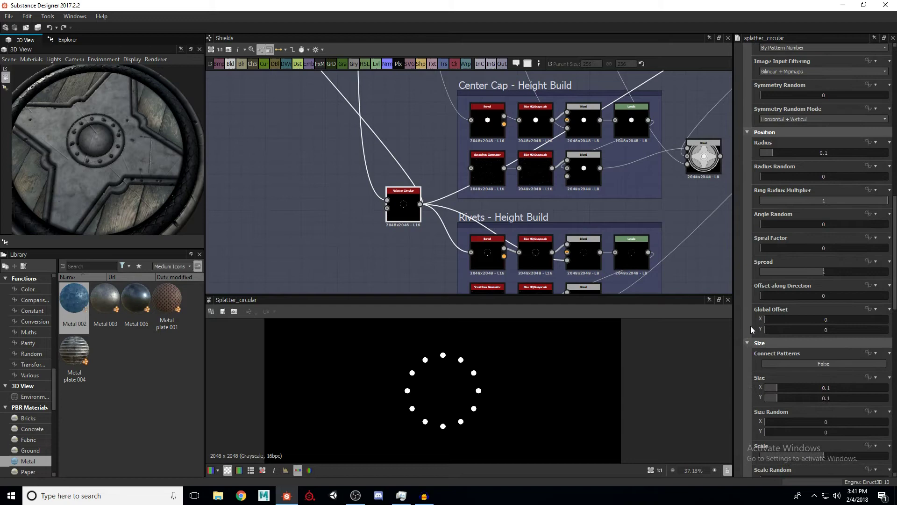
scroll(750, 327, down, 1)
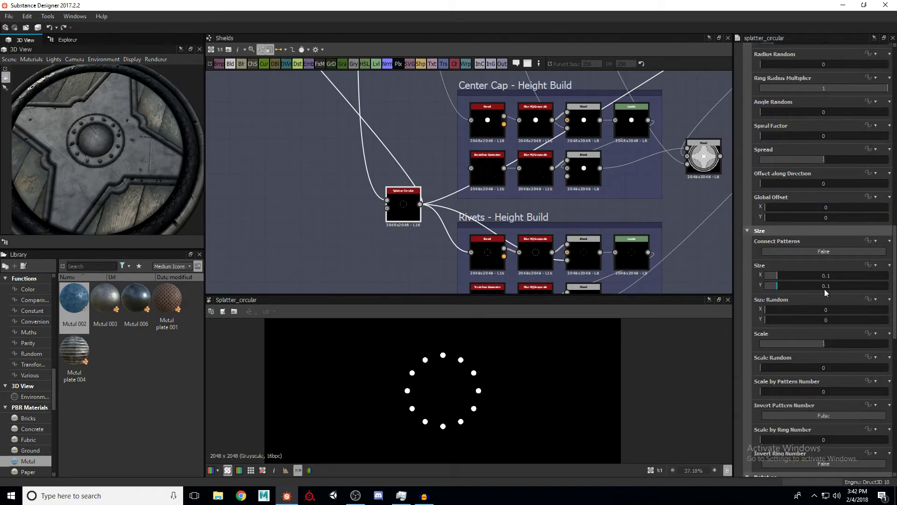
scroll(772, 309, down, 2)
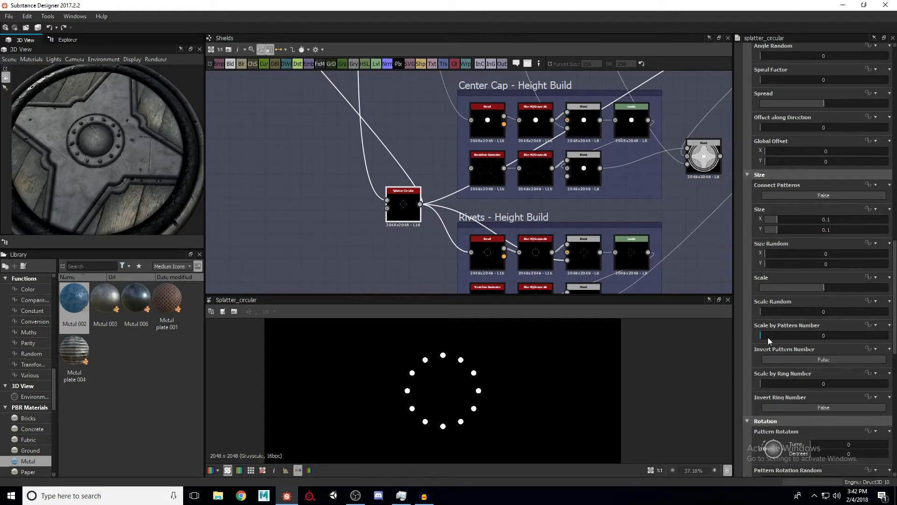
scroll(760, 326, down, 8)
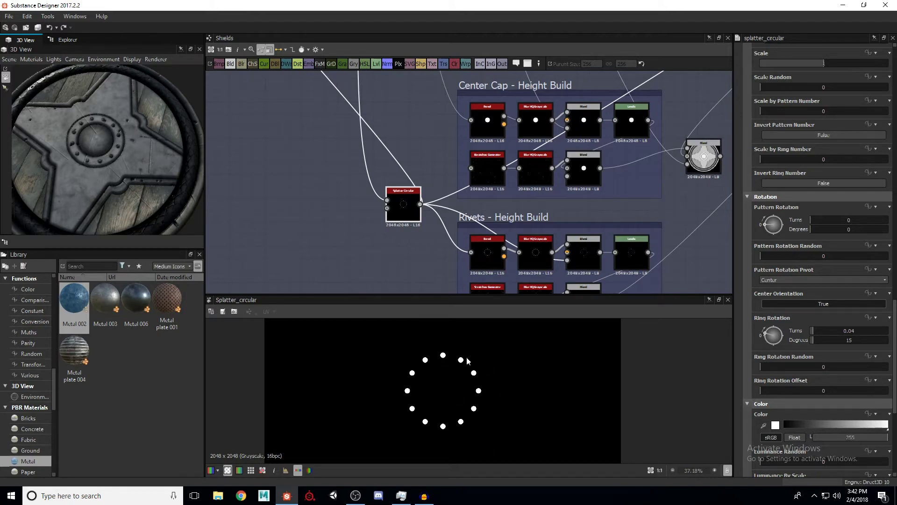
View the Rivets - Height Build chain from Bevel through Blur HQ, Blend and Levels to the scratch blur and final Subtract Blend
click(610, 208)
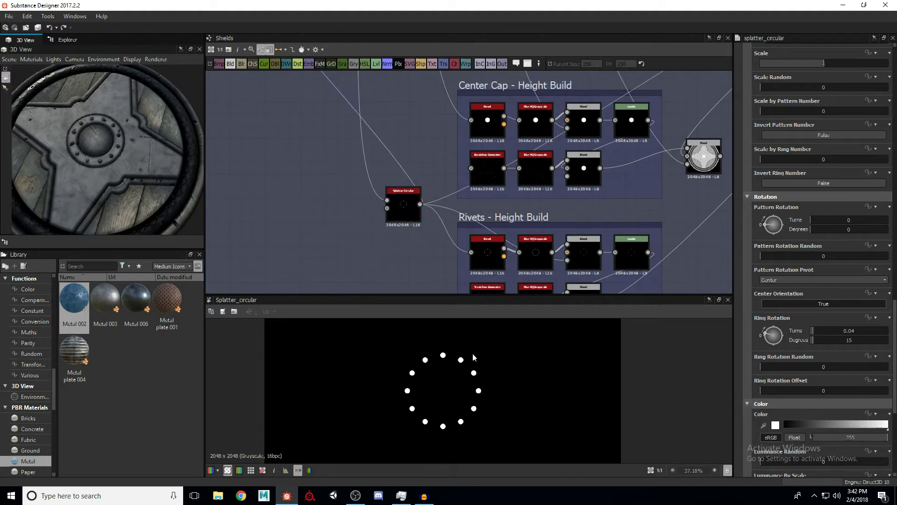
middle_drag(607, 213, 569, 127)
click(436, 172)
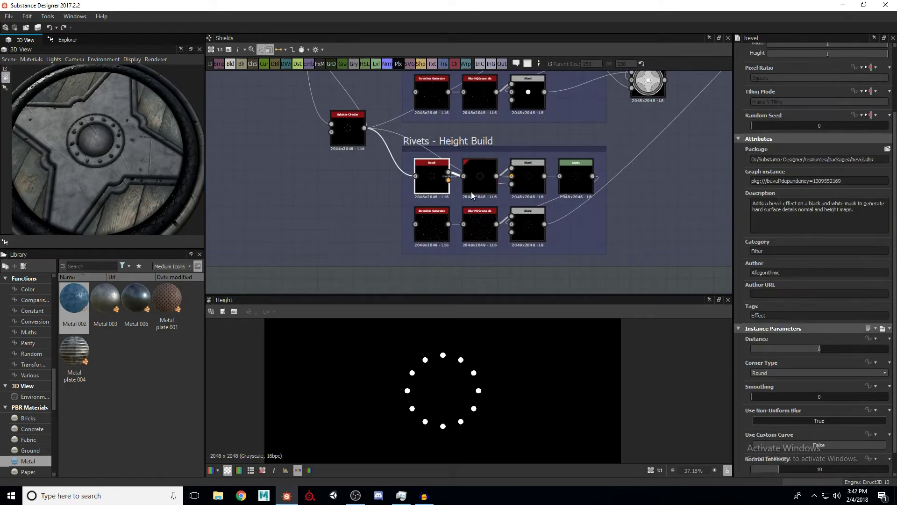
click(483, 175)
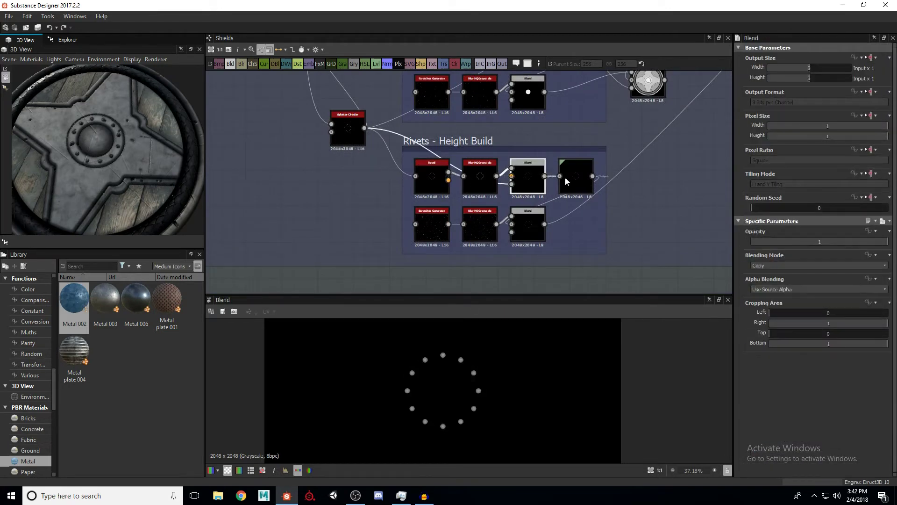
click(573, 175)
click(481, 224)
click(524, 229)
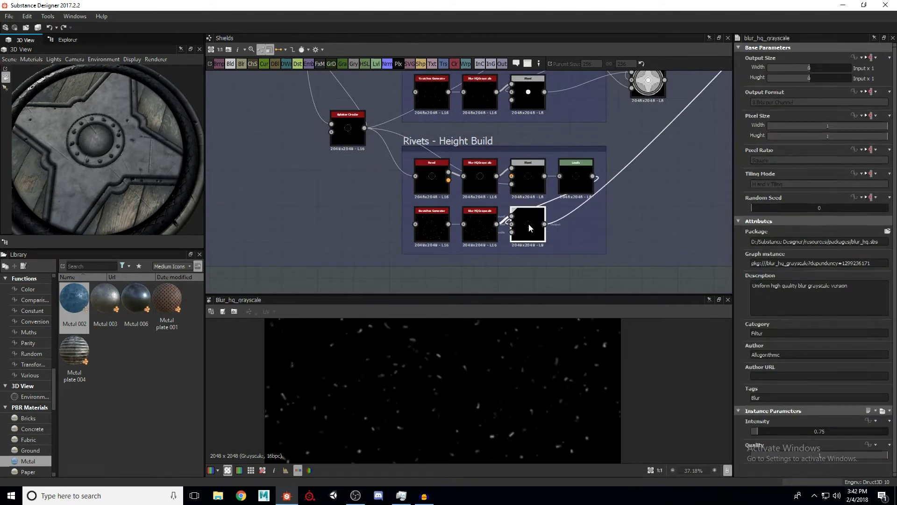
Examine the rivets in the final Subtract Blend's output up close for scratch damage
scroll(453, 377, up, 5)
scroll(430, 374, up, 4)
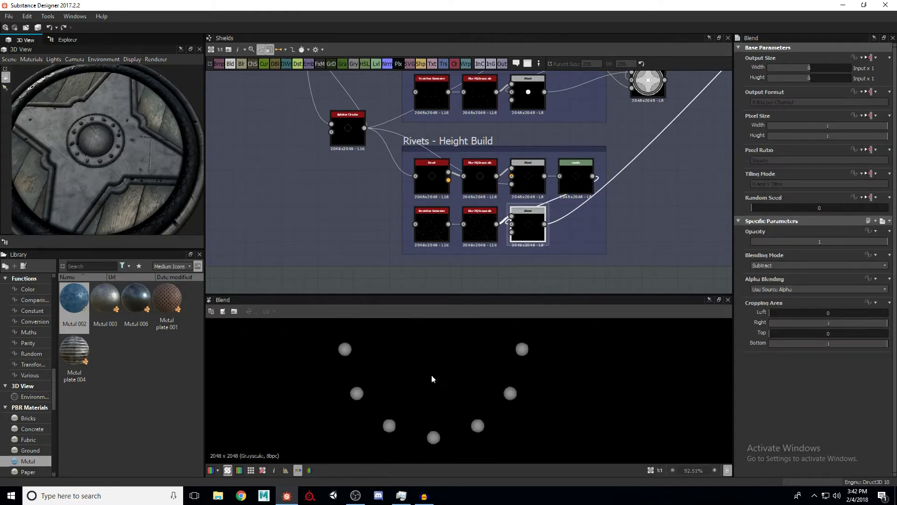
middle_drag(479, 364, 448, 401)
scroll(455, 368, up, 2)
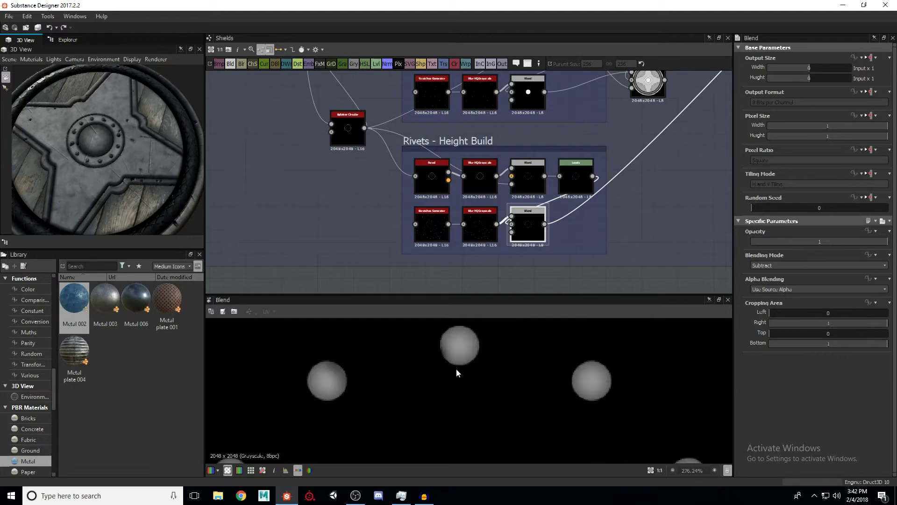
scroll(386, 380, down, 12)
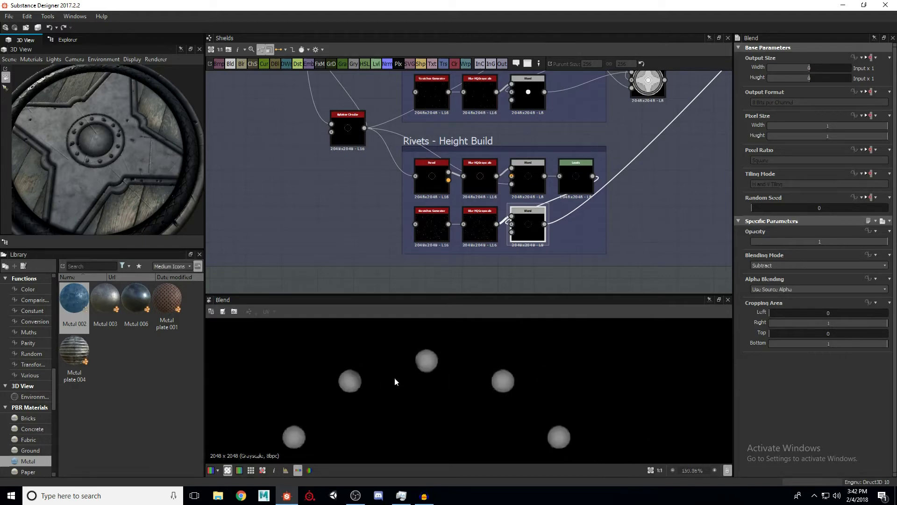
Trace the rivets into Detail - Height Build and view the last Blend, set to Add Sub, with the complete buckler height
scroll(537, 234, down, 5)
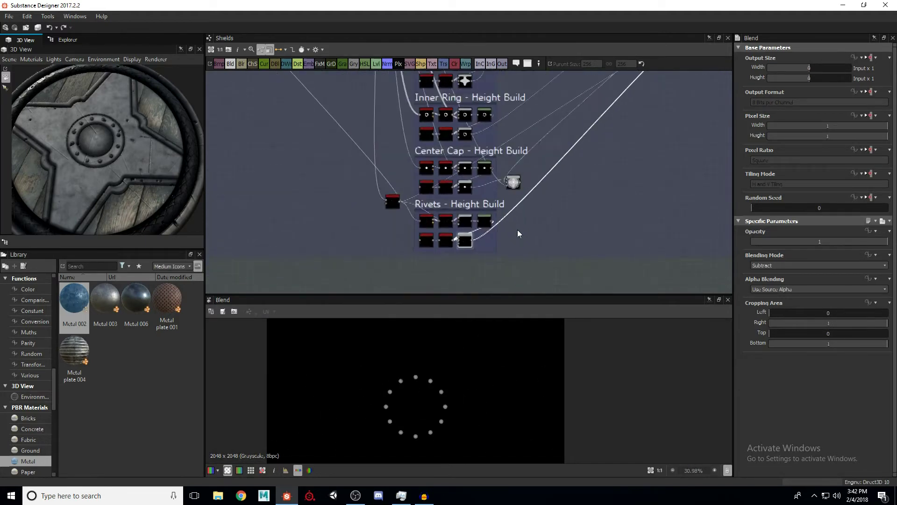
scroll(499, 229, up, 5)
scroll(499, 229, up, 2)
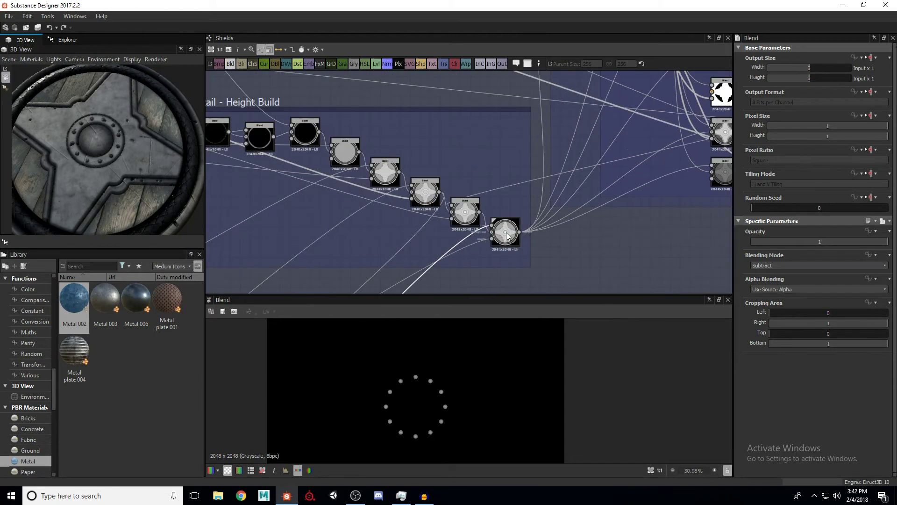
double_click(504, 231)
scroll(420, 381, down, 4)
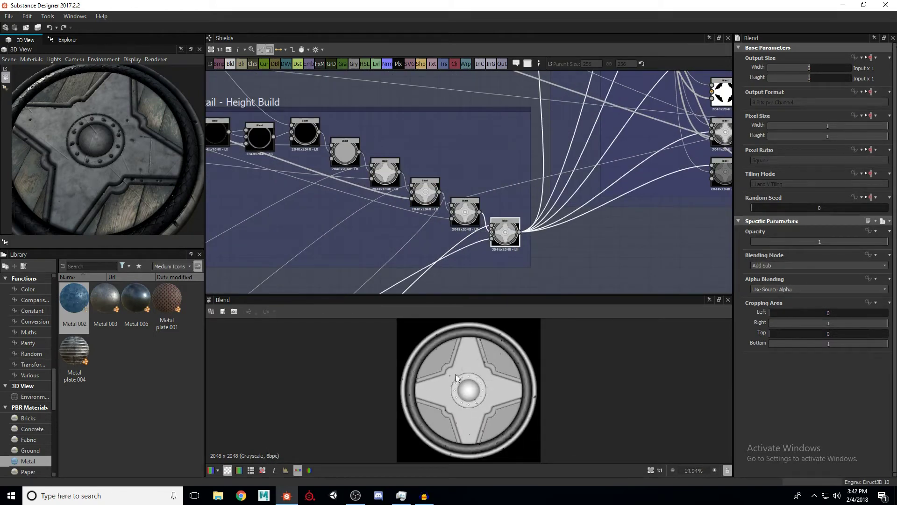
scroll(460, 374, up, 5)
scroll(490, 399, down, 5)
Follow the finished height into the Materials section and view the Normal Sobel node feeding the Metal group
scroll(481, 251, down, 4)
scroll(499, 204, down, 3)
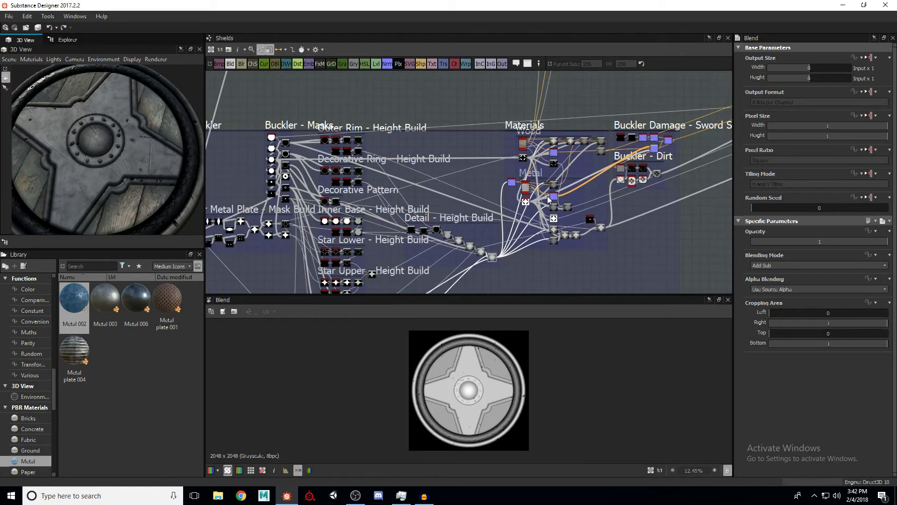
scroll(548, 198, up, 5)
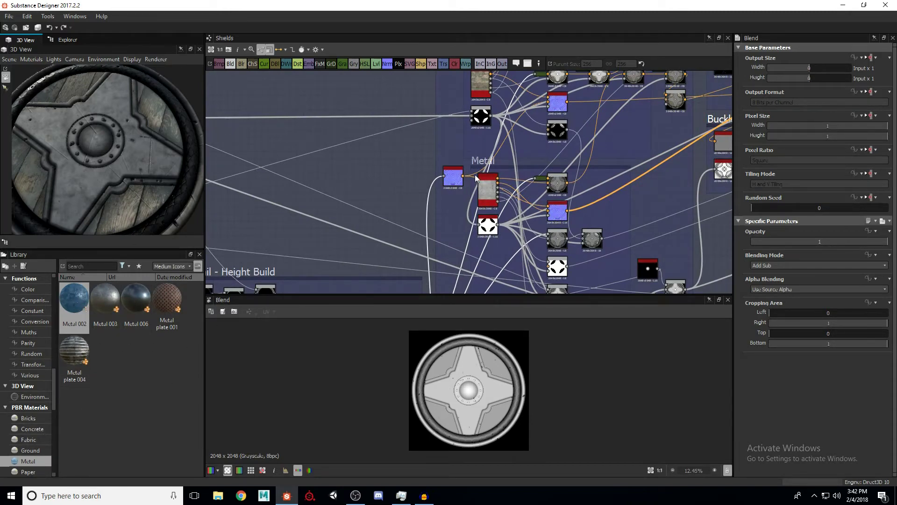
middle_drag(461, 153, 470, 184)
scroll(479, 148, up, 6)
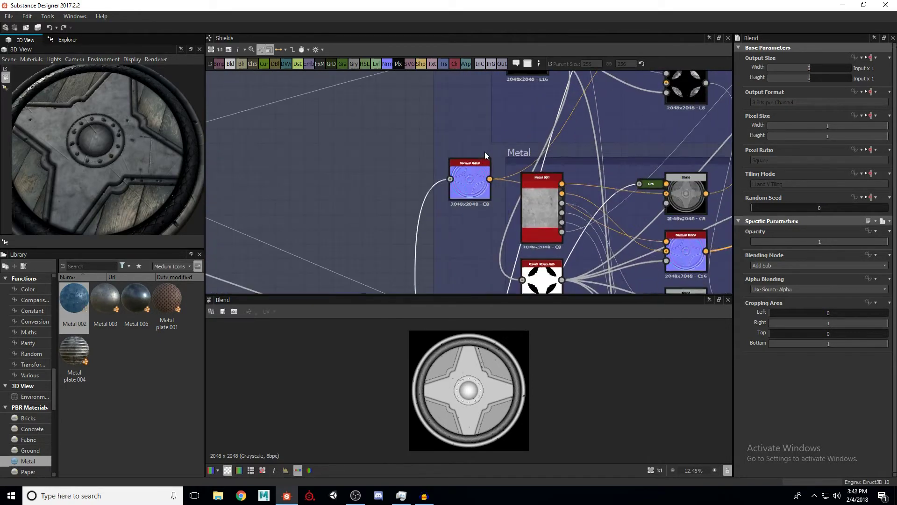
double_click(480, 179)
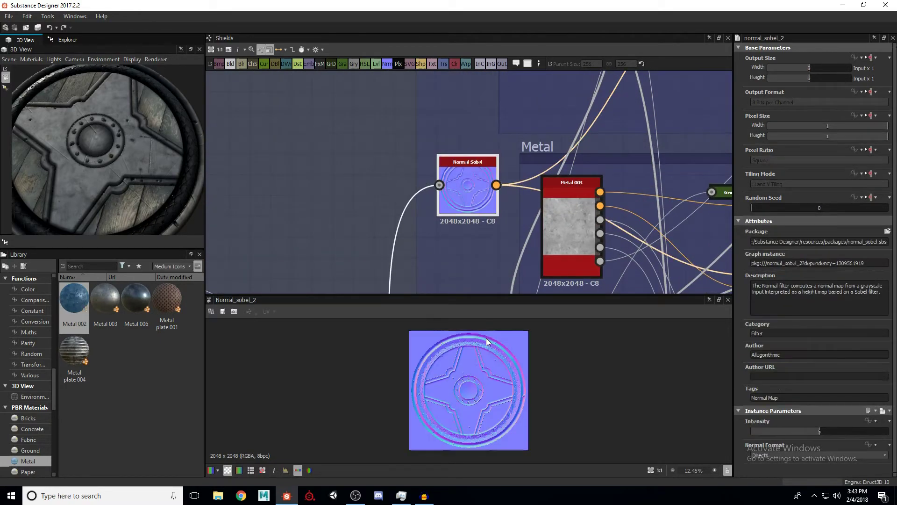
Examine the Normal Sobel output up close for the buckler's edges and surface dents
scroll(480, 376, up, 4)
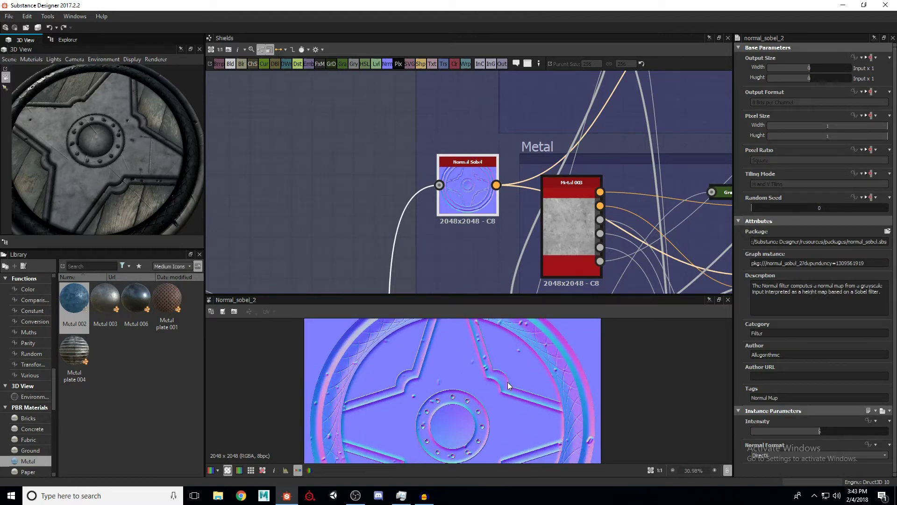
scroll(507, 382, up, 3)
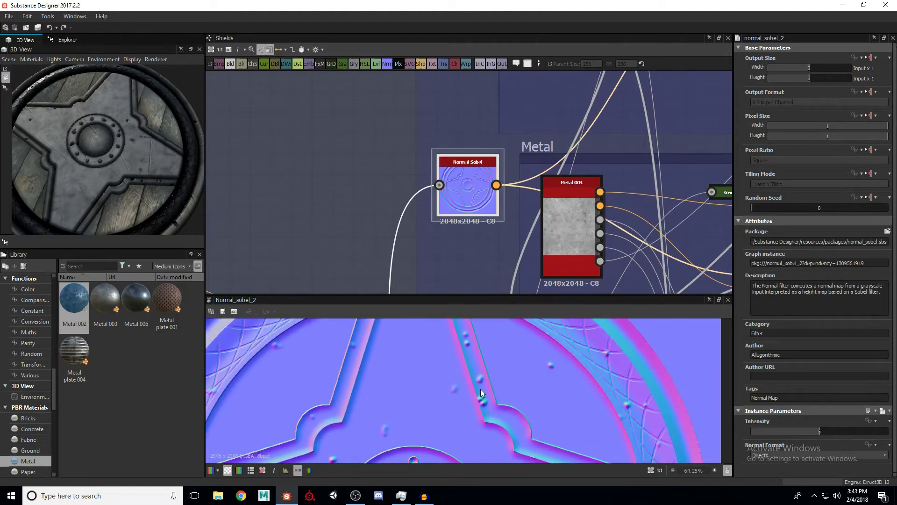
scroll(480, 388, down, 6)
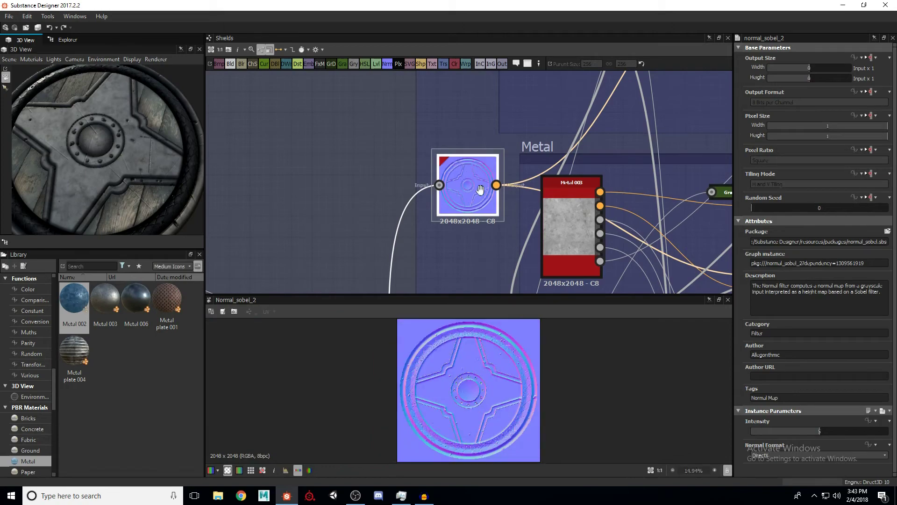
Look over the Metal group's nodes from Metal 003 and Invert Grayscale to the Blend and Normal Blend nodes
scroll(419, 170, down, 5)
middle_drag(419, 171, 395, 211)
middle_drag(482, 229, 482, 158)
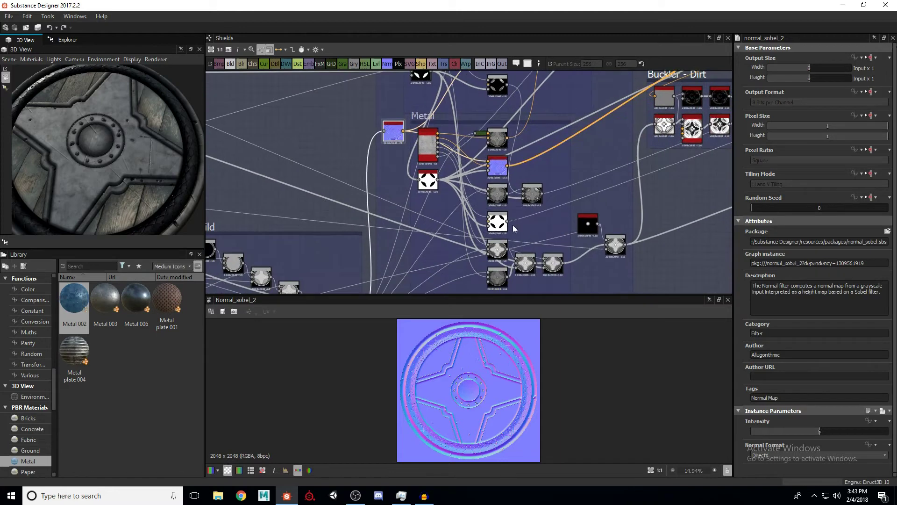
middle_drag(538, 214, 534, 229)
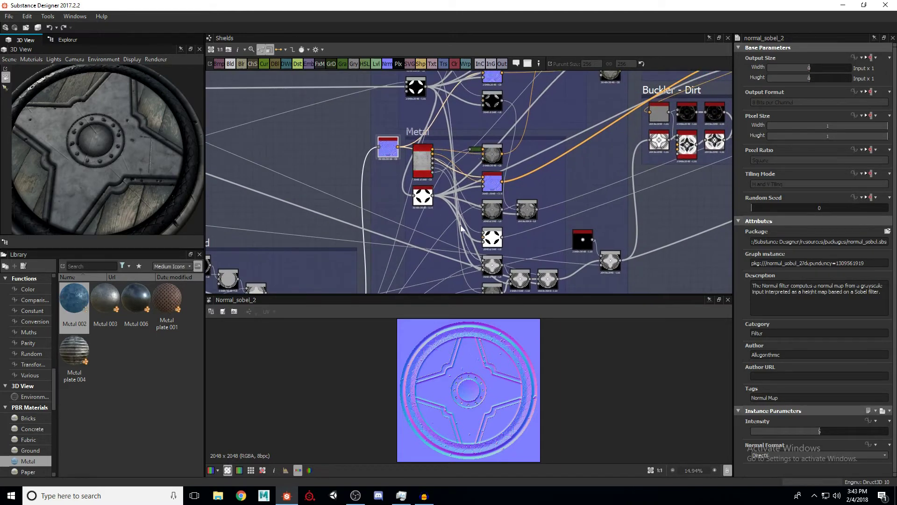
mouse_move(506, 164)
middle_down()
mouse_move(512, 205)
mouse_move(511, 175)
middle_up()
scroll(459, 195, up, 3)
mouse_move(438, 171)
middle_down()
mouse_move(443, 202)
mouse_move(444, 164)
middle_up()
scroll(444, 229, up, 2)
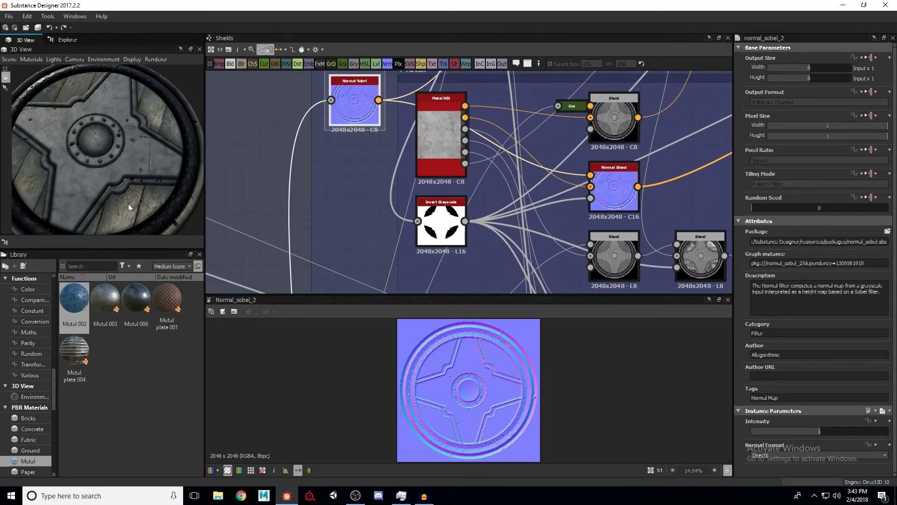
View the Metal group's Invert Grayscale mask and the Subtract Blend mask above it that feeds it
scroll(441, 257, down, 2)
click(442, 257)
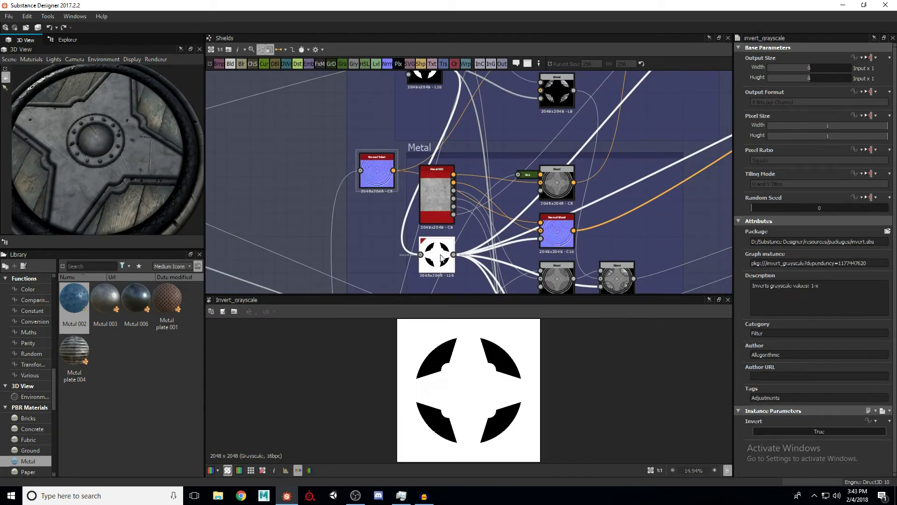
scroll(441, 257, down, 2)
scroll(423, 150, up, 1)
click(424, 150)
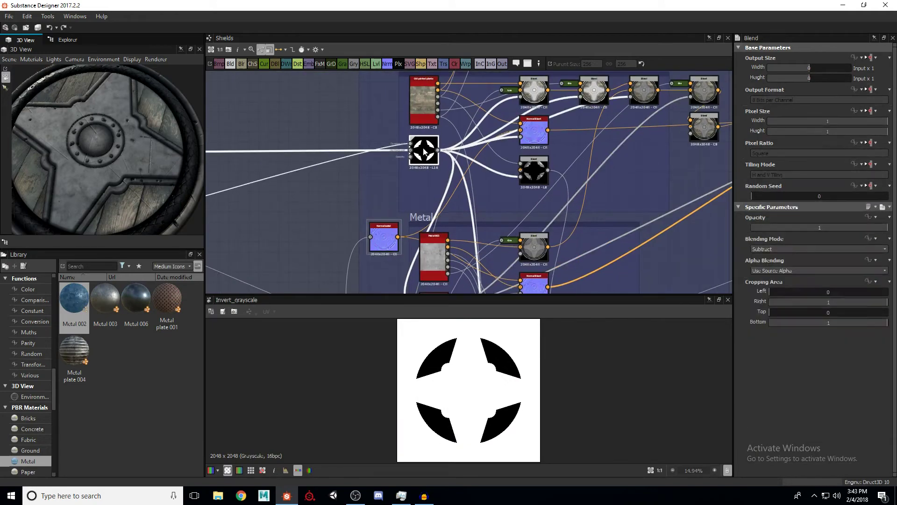
double_click(424, 150)
Trace the Subtract Blend mask's straight input connection back past the Outer Rim and Decorative Ring height builds
scroll(424, 150, down, 3)
middle_drag(336, 169, 453, 181)
scroll(488, 177, up, 3)
scroll(331, 161, up, 3)
middle_drag(583, 161, 448, 170)
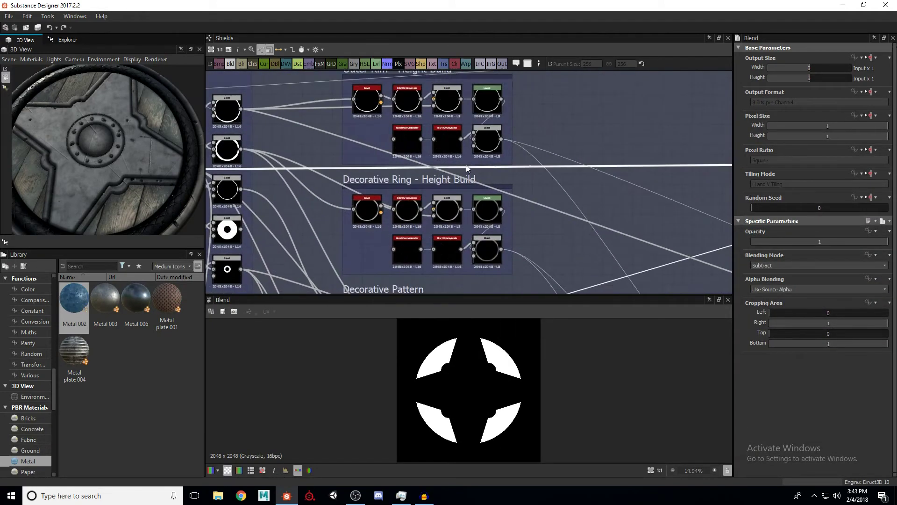
middle_drag(532, 176, 467, 180)
scroll(569, 187, up, 2)
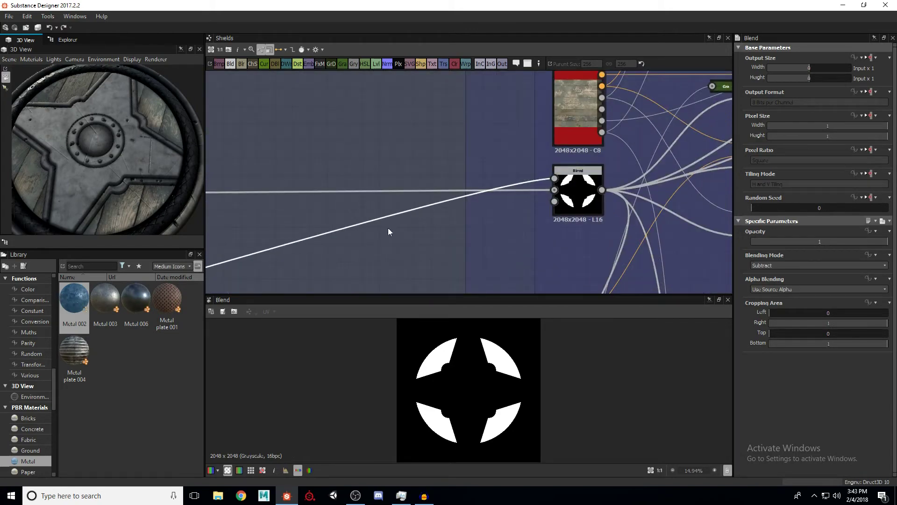
Trace the mask's other input back to the star shape nodes and view the source Blend set to Copy
scroll(388, 228, down, 3)
middle_drag(388, 228, 473, 169)
scroll(336, 203, down, 3)
middle_drag(336, 204, 535, 166)
scroll(325, 226, up, 3)
scroll(326, 226, up, 2)
click(328, 209)
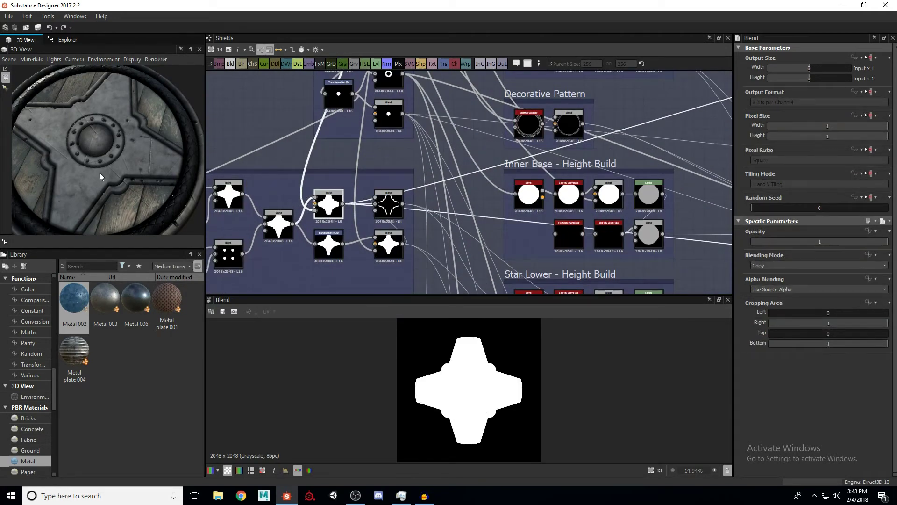
Examine the Subtract Blend mask that feeds the Wood material nodes in the Materials frame
scroll(543, 181, down, 3)
middle_drag(543, 181, 514, 189)
scroll(535, 183, up, 3)
scroll(535, 182, up, 2)
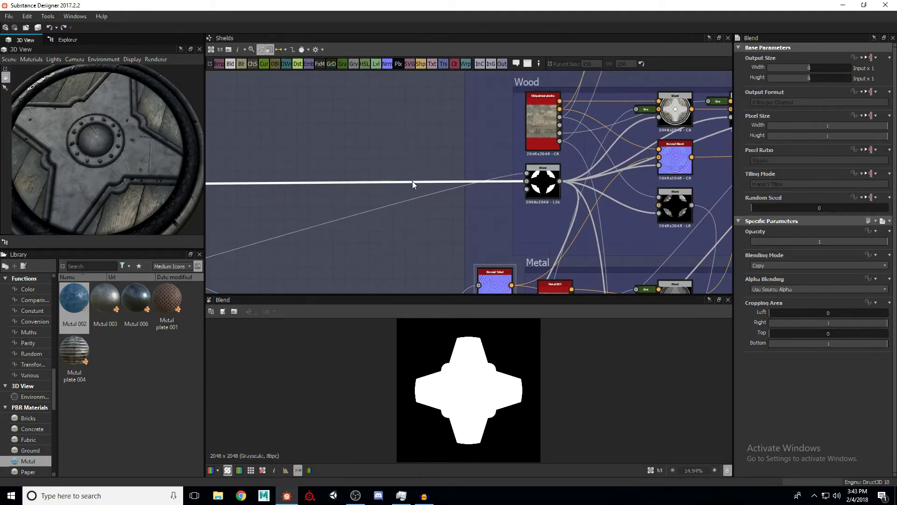
scroll(817, 265, down, 2)
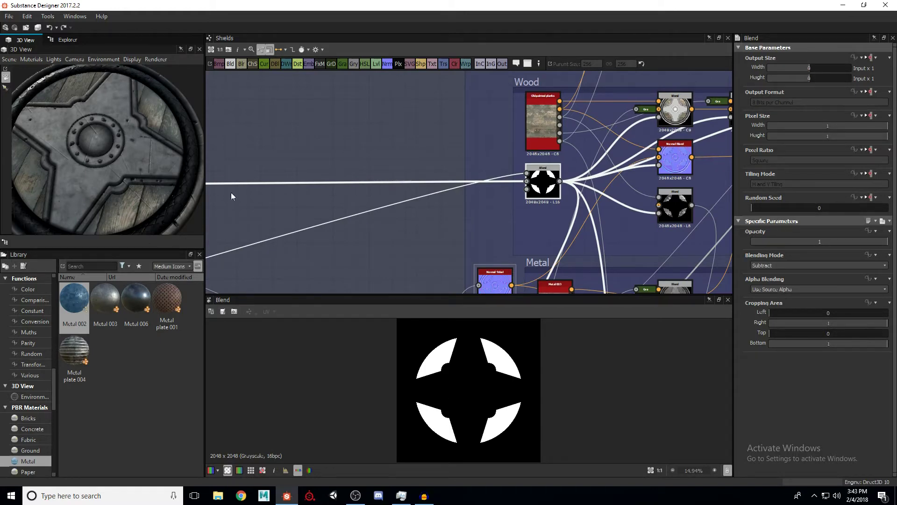
middle_drag(605, 221, 446, 216)
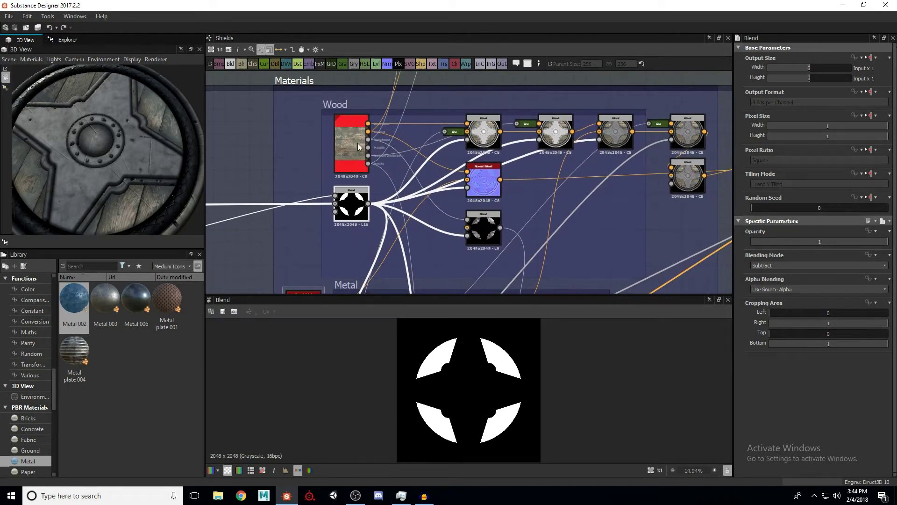
Inspect the Invert Grayscale mask and the Multiply Blend in the Metal frame
scroll(350, 212, down, 4)
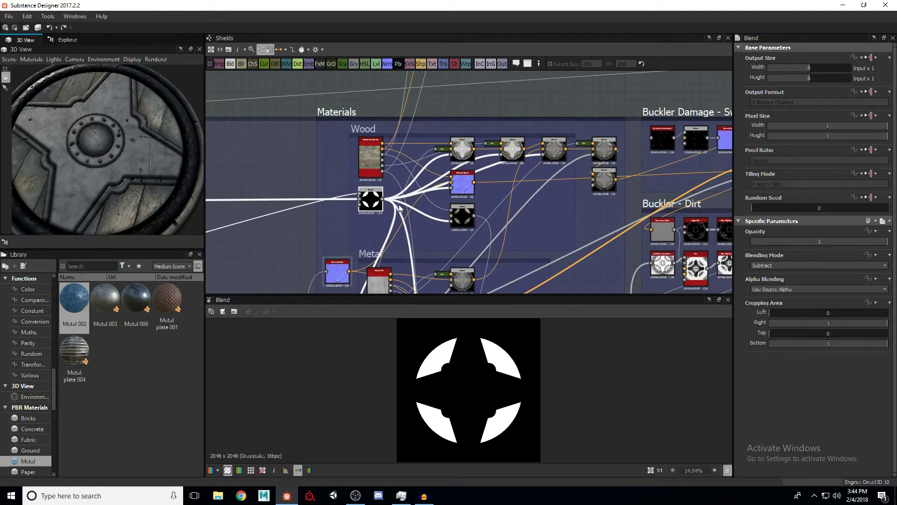
middle_drag(379, 254, 388, 187)
scroll(393, 183, up, 4)
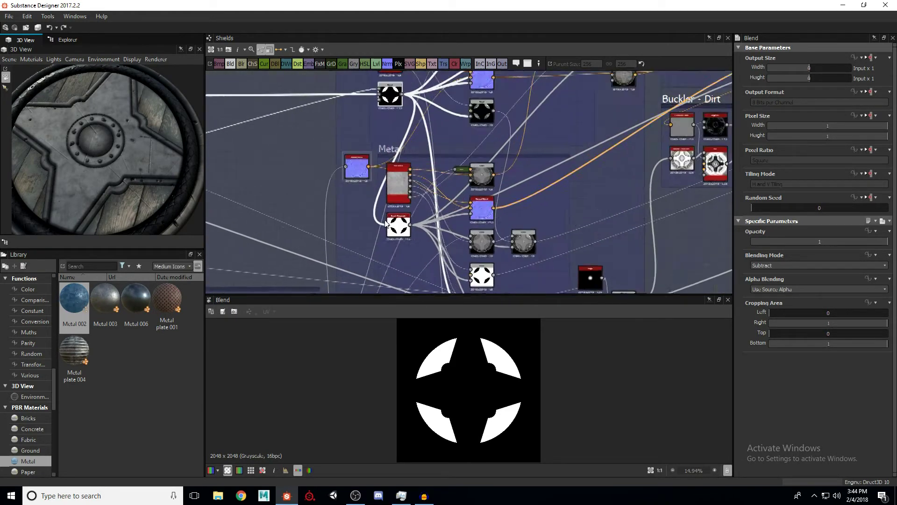
click(401, 228)
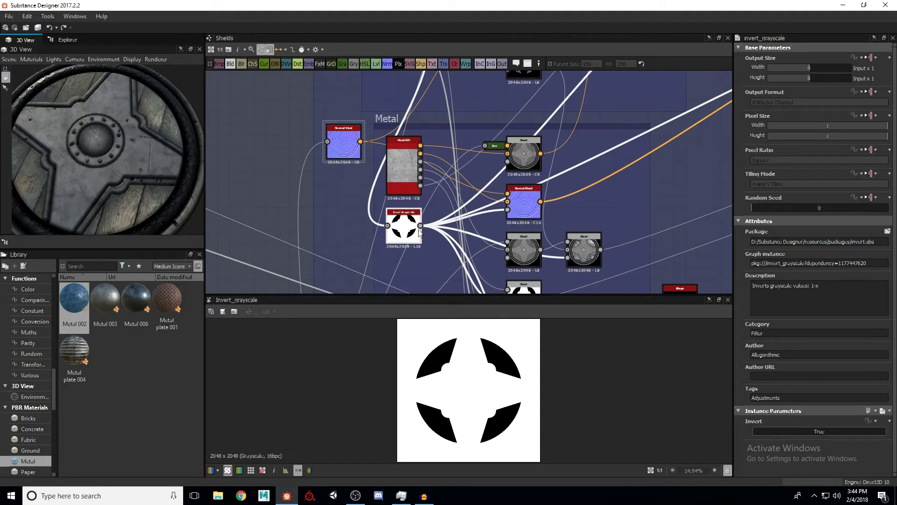
click(522, 155)
scroll(439, 155, up, 2)
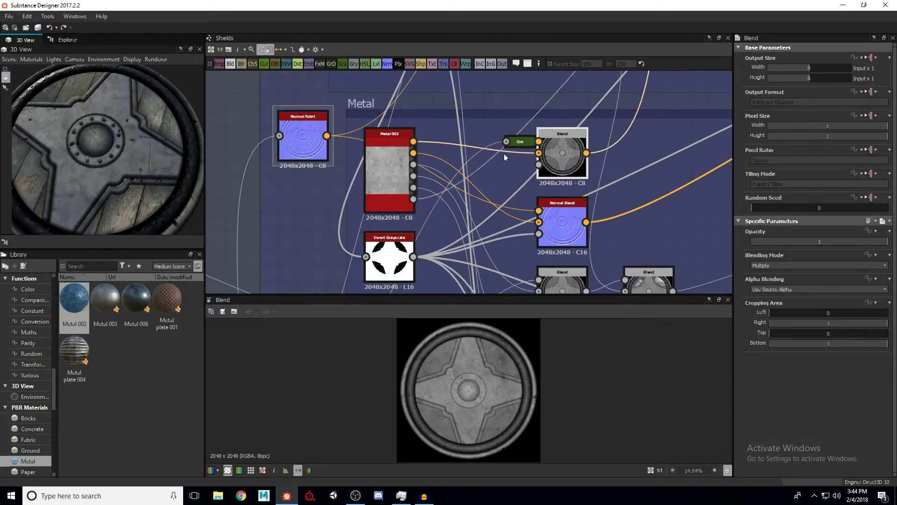
drag(570, 158, 553, 158)
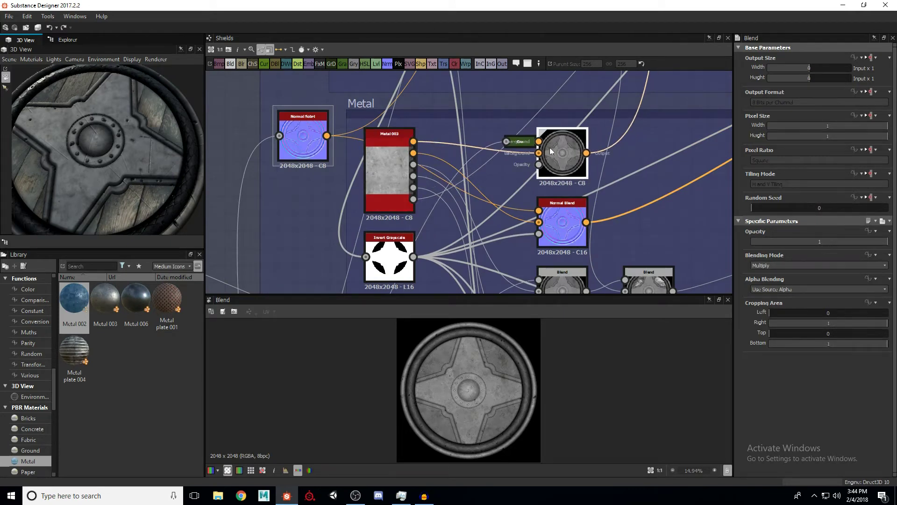
Trace the Metal colour Blend back to the last Add Sub height Blend, then examine the colour result up close
scroll(509, 173, down, 3)
middle_drag(473, 182, 460, 140)
middle_drag(491, 186, 340, 262)
click(365, 260)
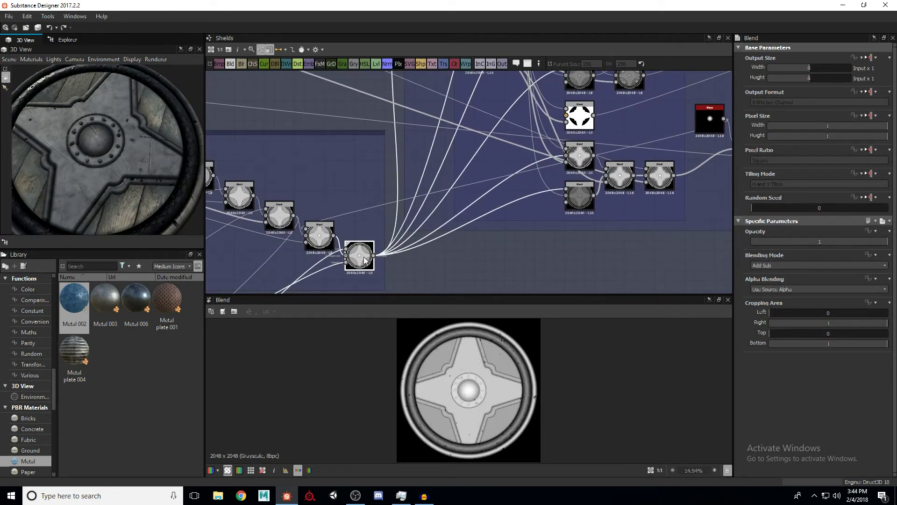
middle_drag(453, 239, 501, 145)
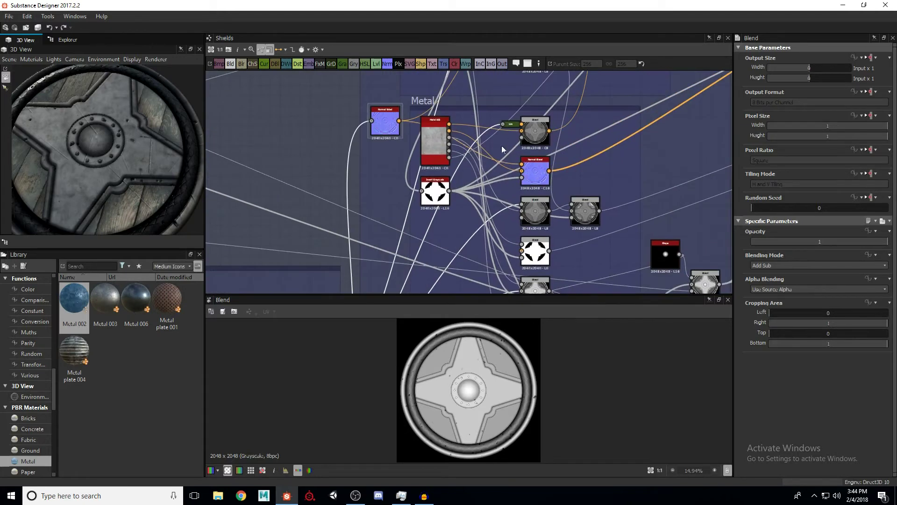
scroll(501, 145, up, 3)
click(554, 128)
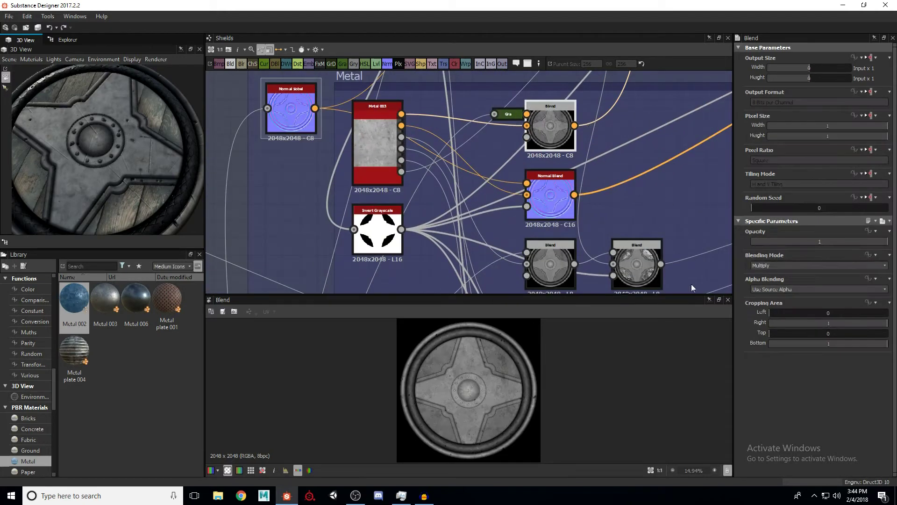
scroll(493, 389, up, 2)
scroll(491, 376, up, 1)
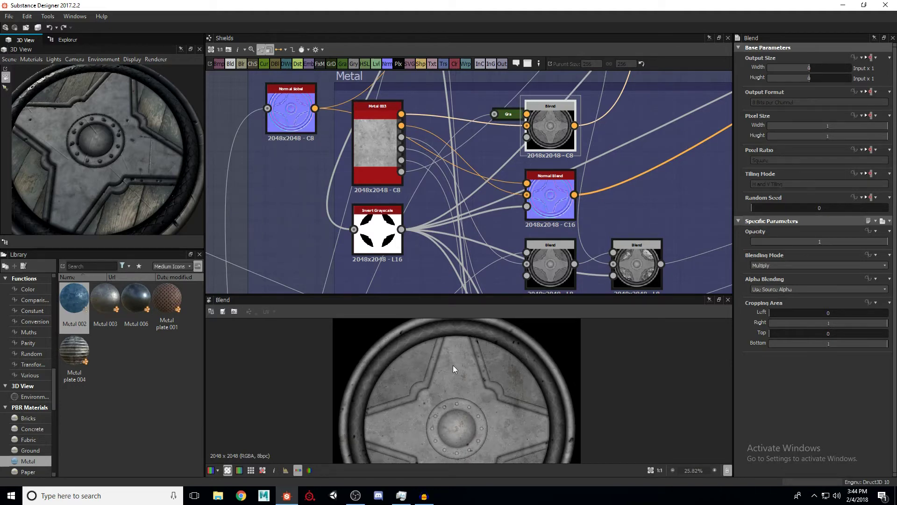
Preview the Metal frame's Normal Blend node and examine its normal map detail
click(548, 202)
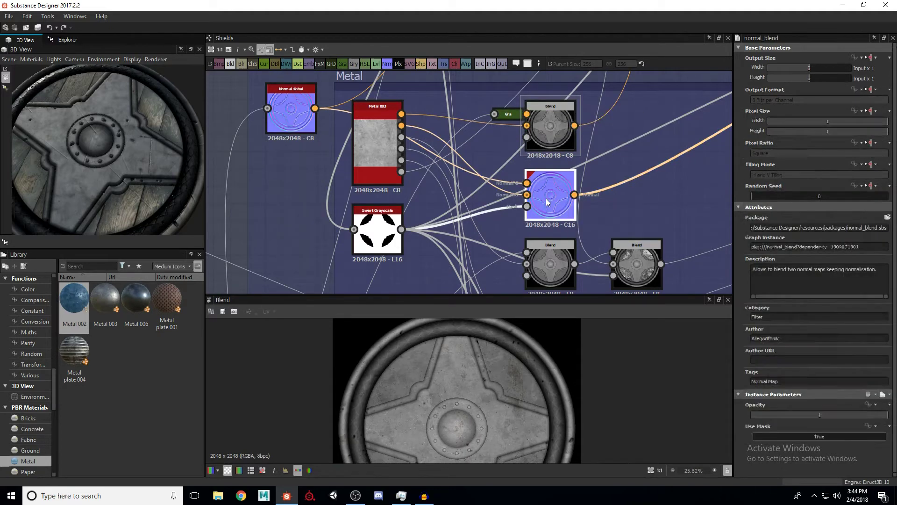
double_click(548, 202)
scroll(438, 386, down, 1)
scroll(437, 381, up, 2)
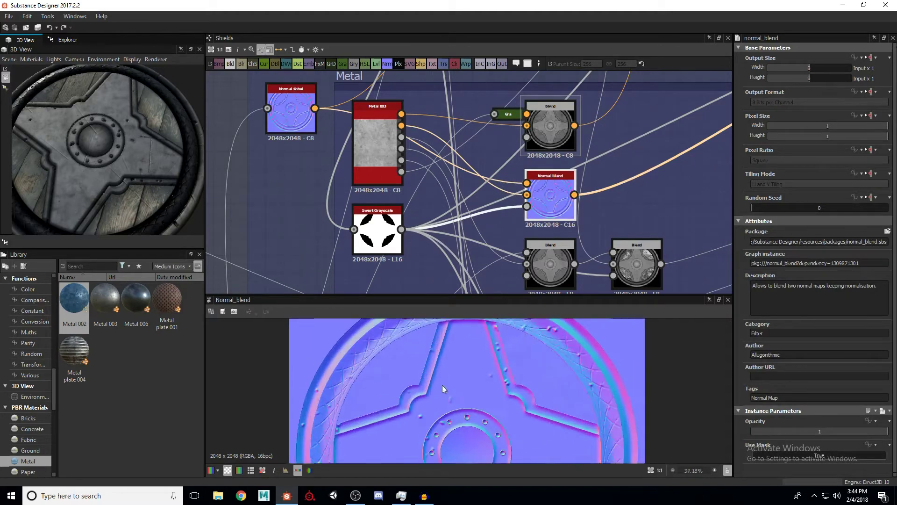
mouse_move(560, 197)
mouse_down()
mouse_move(578, 199)
mouse_move(561, 215)
mouse_move(552, 196)
mouse_up()
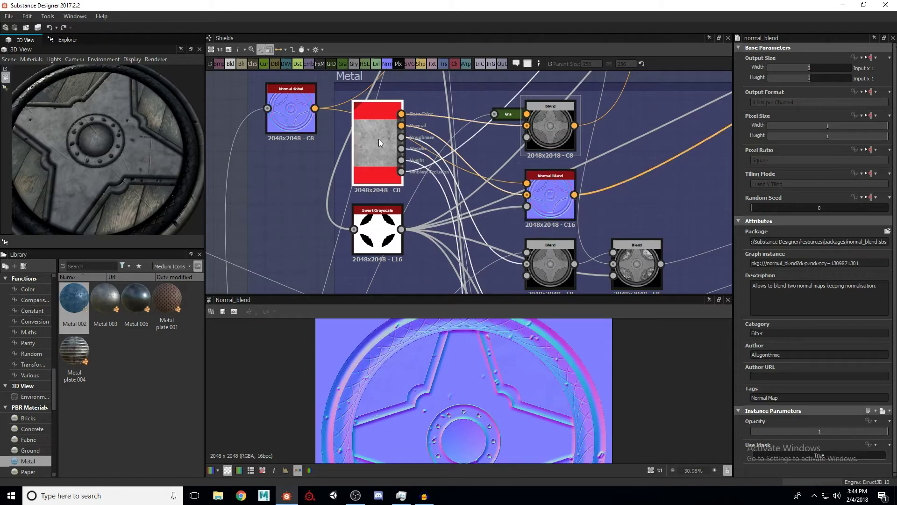
Compare the Normal Sobel output with the masked Normal Blend output in the Metal frame up close
double_click(303, 119)
double_click(544, 196)
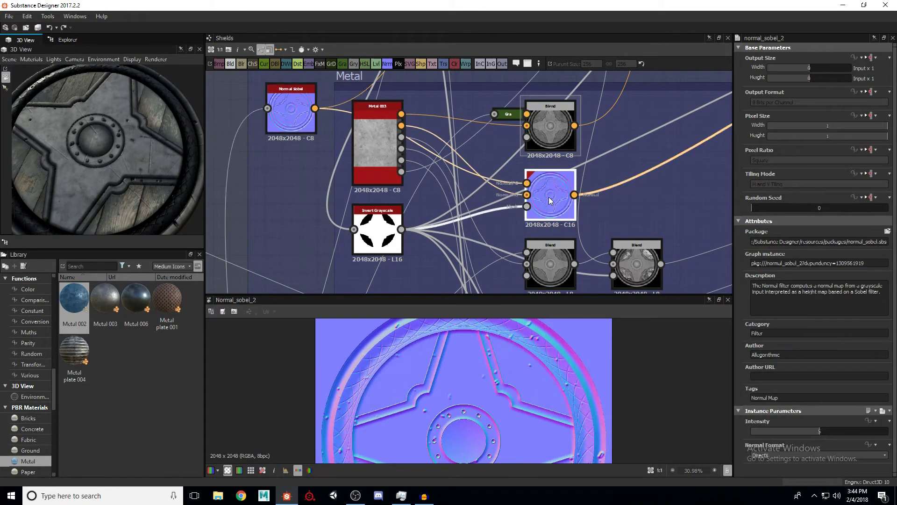
scroll(523, 368, up, 1)
scroll(523, 368, down, 2)
scroll(434, 369, up, 3)
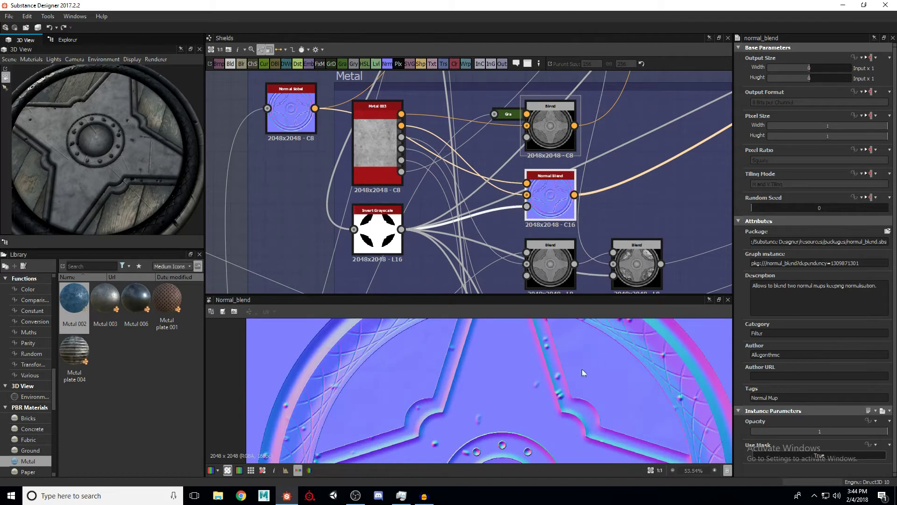
scroll(587, 385, down, 2)
scroll(552, 379, up, 2)
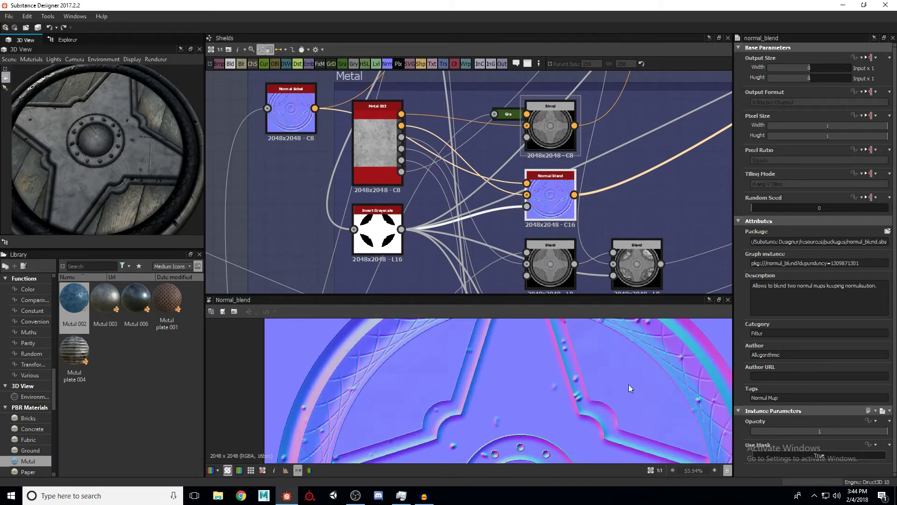
middle_drag(550, 195, 518, 152)
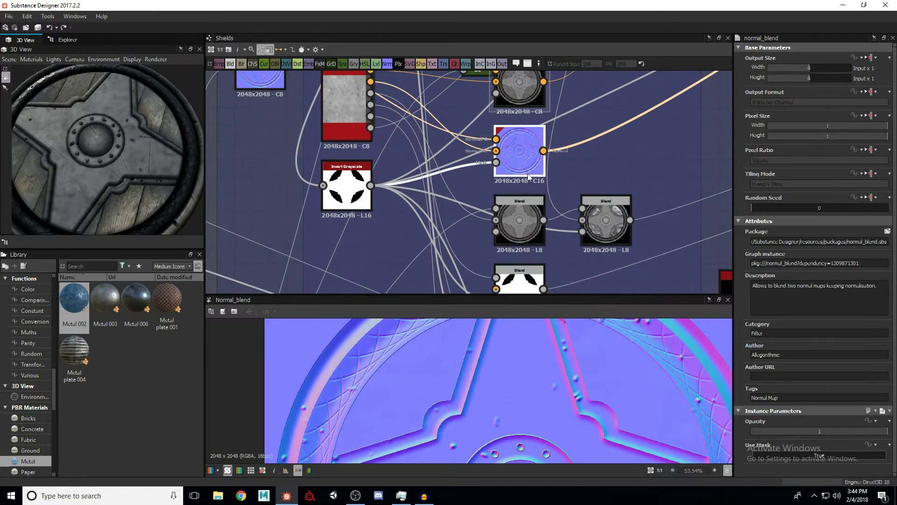
double_click(274, 87)
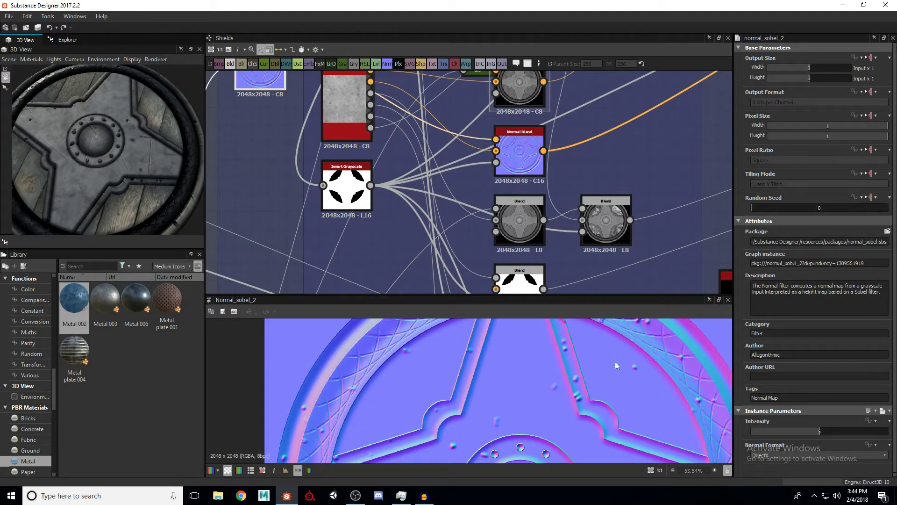
double_click(520, 155)
scroll(582, 276, down, 2)
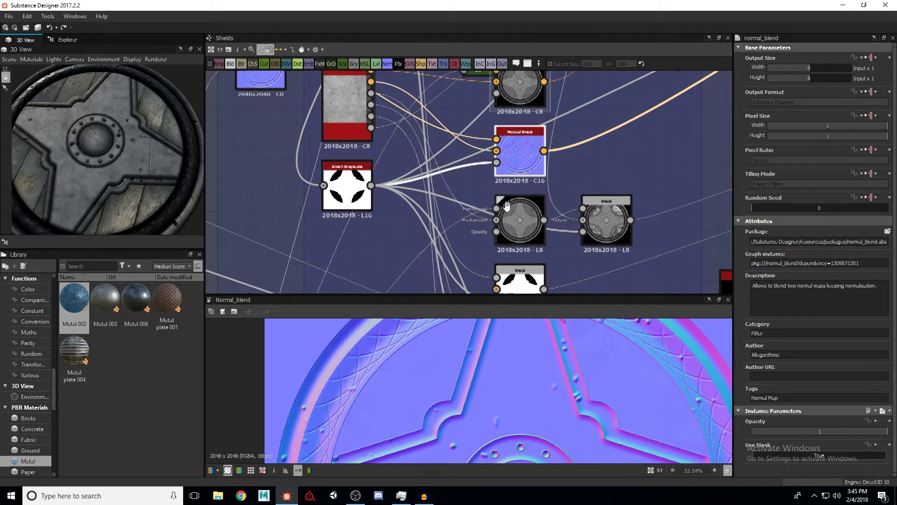
Preview the grayscale Blend below the Normal Blend and the Copy Blend that combines it with the wood
double_click(519, 224)
double_click(596, 230)
scroll(571, 386, down, 3)
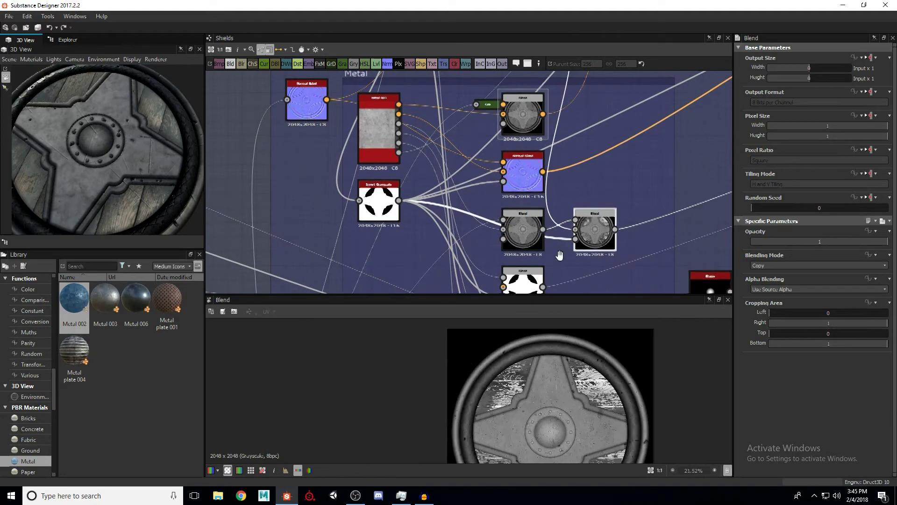
middle_drag(559, 255, 538, 234)
scroll(514, 194, down, 4)
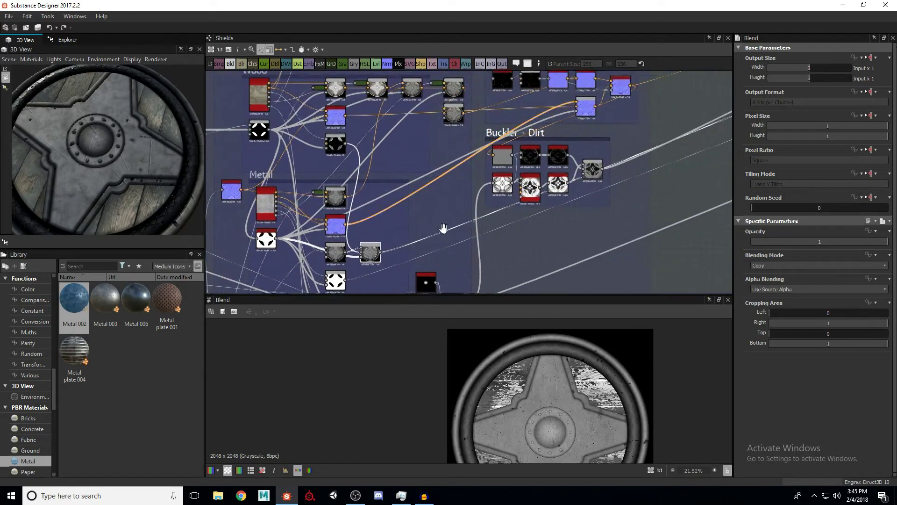
Move the combined wood-and-metal Copy Blend node further right of the Metal frame's Overlay Blend
scroll(503, 207, down, 5)
scroll(425, 243, up, 2)
scroll(424, 243, up, 8)
drag(448, 223, 484, 216)
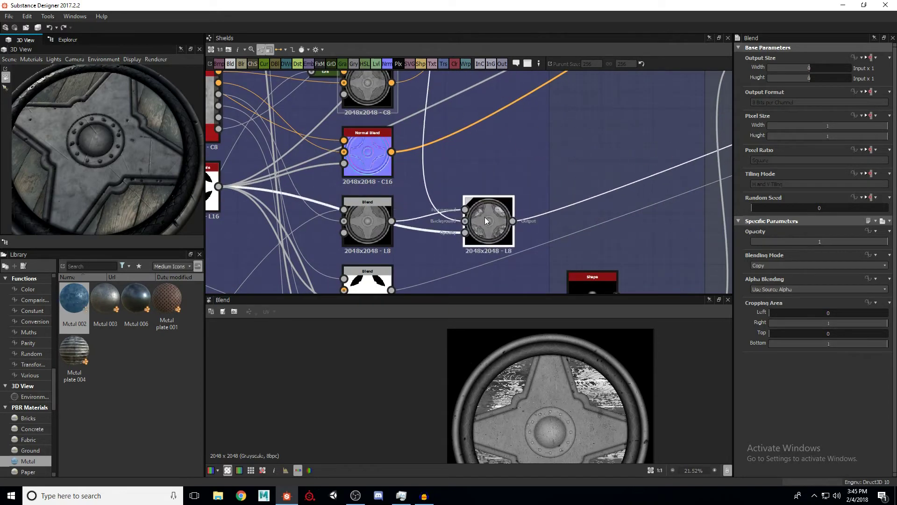
Trace the combined Copy Blend's inputs: the metal Overlay Blend, the Invert Grayscale mask and the wood link
click(368, 223)
middle_drag(368, 224, 434, 211)
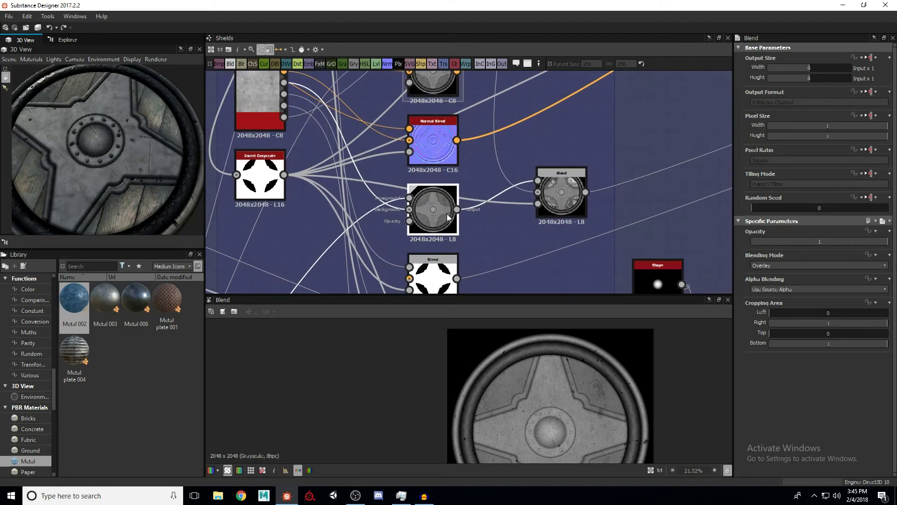
click(558, 205)
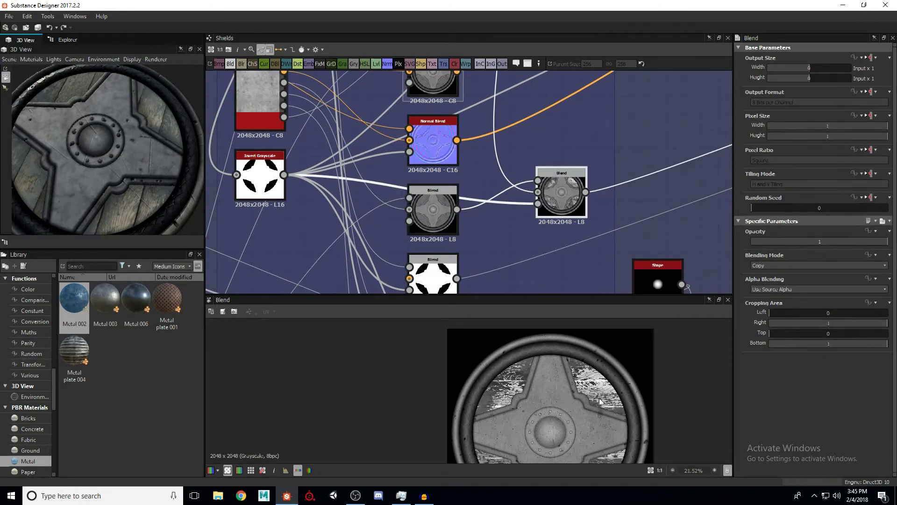
middle_drag(598, 408, 594, 379)
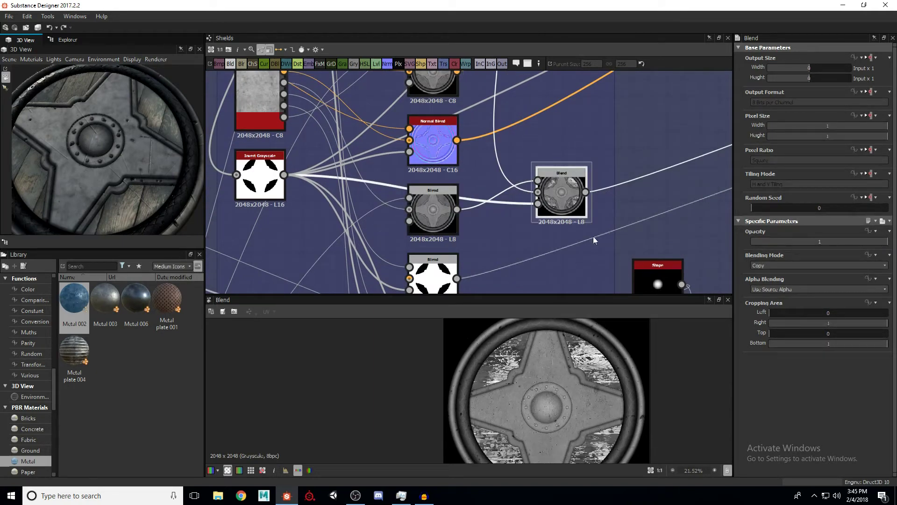
click(260, 182)
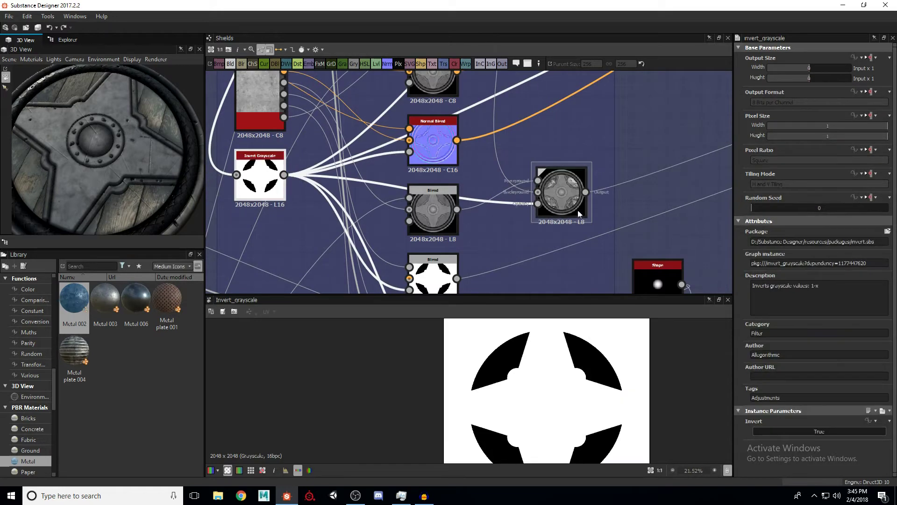
click(557, 201)
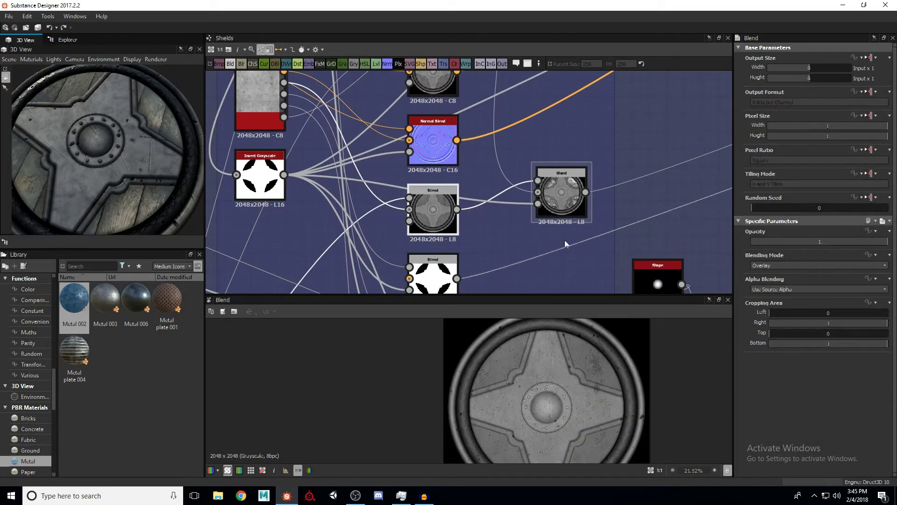
click(494, 137)
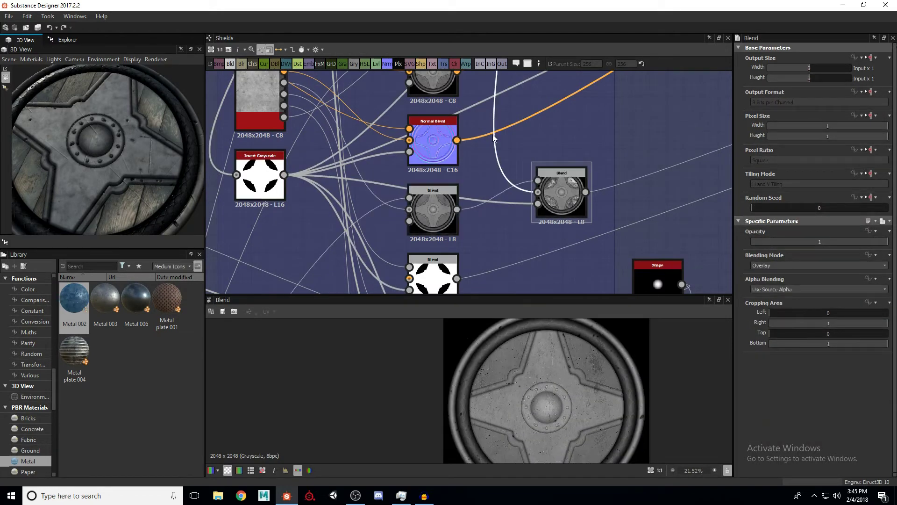
click(552, 195)
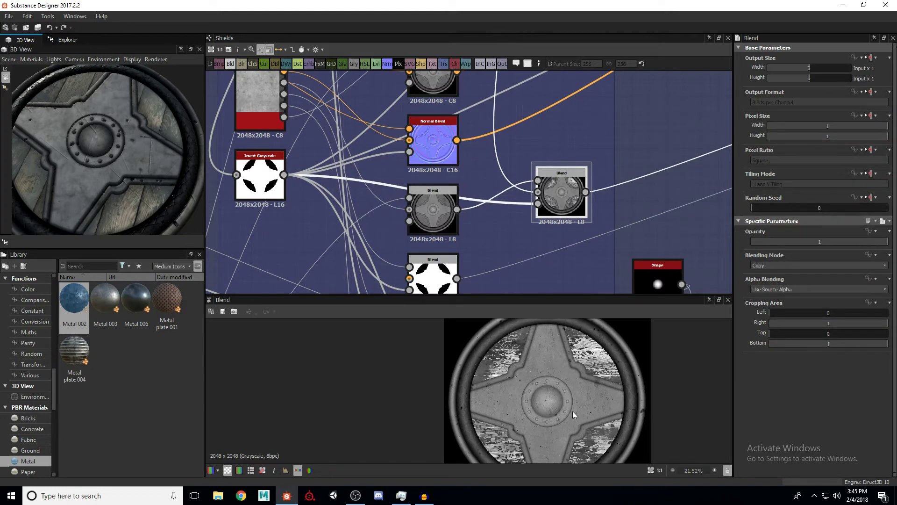
Inspect the black-and-white mask Blend below the Overlay Blend in the Metal frame
middle_drag(486, 200, 505, 138)
click(470, 217)
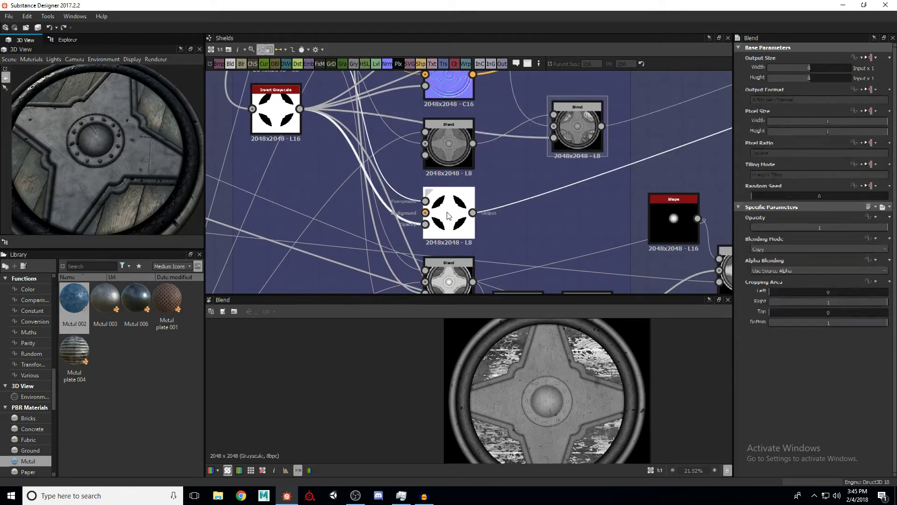
scroll(476, 218, down, 2)
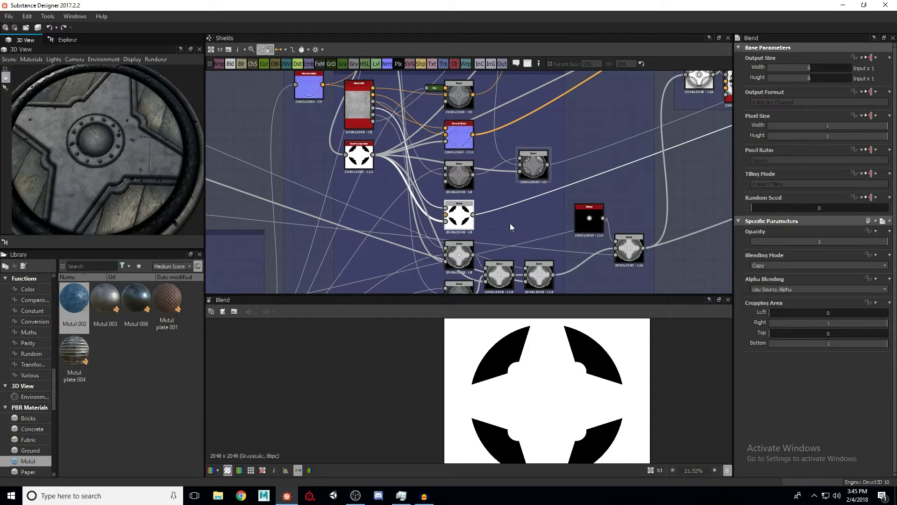
double_click(526, 170)
double_click(461, 217)
Preview the height Blend chain at the bottom of the Metal frame through to the Blend fed by the Shape node
middle_drag(528, 274, 525, 218)
scroll(529, 223, up, 1)
double_click(531, 224)
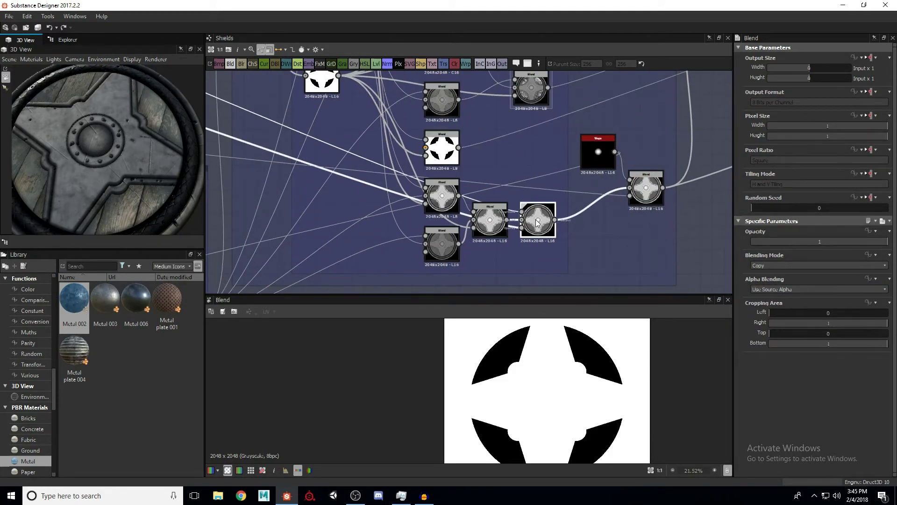
click(651, 195)
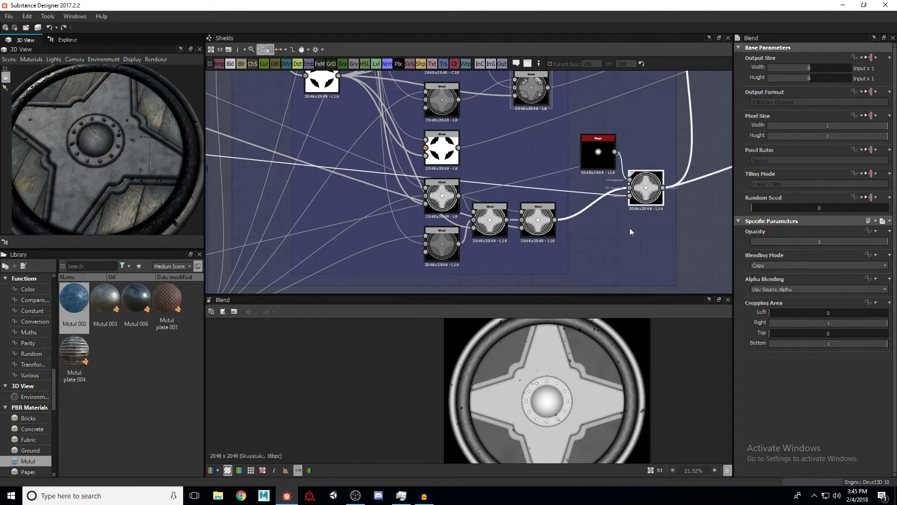
Compare the Metal frame's lower Multiply height Blend with the darker Blend below it and the second Copy Blend
scroll(549, 403, up, 2)
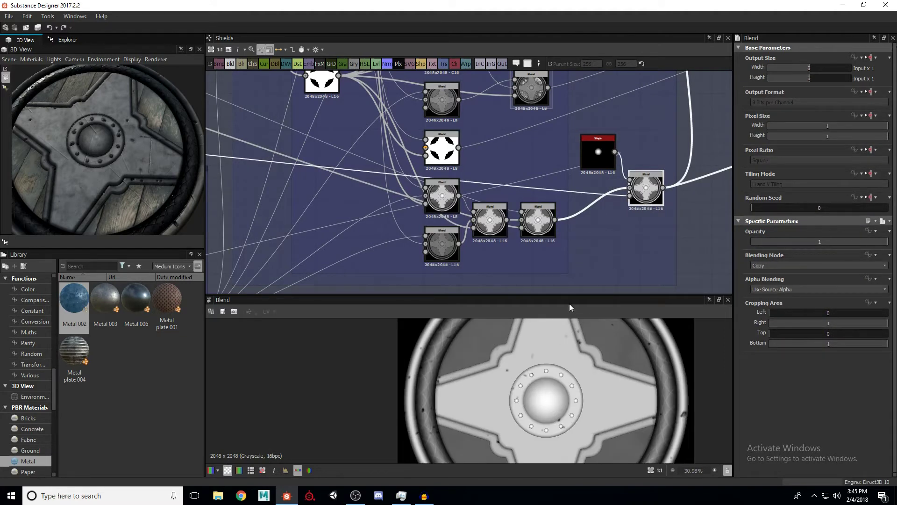
double_click(447, 201)
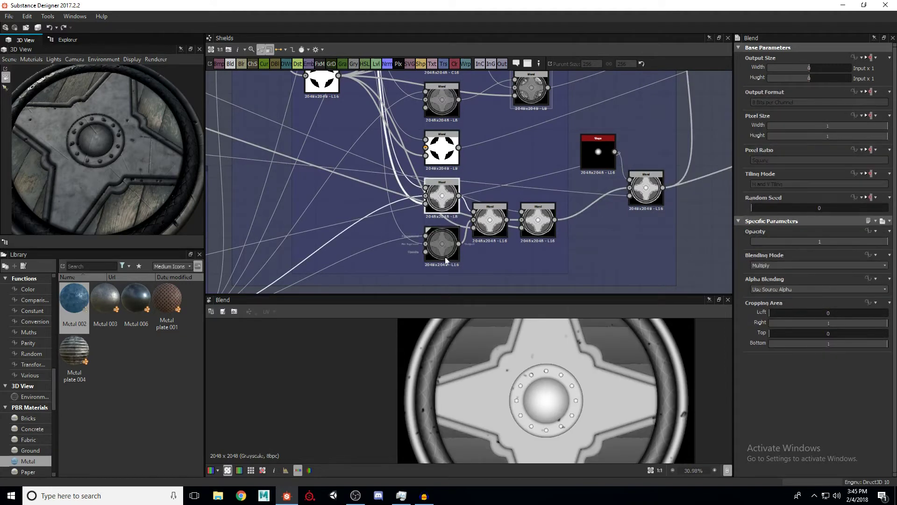
double_click(444, 242)
double_click(538, 226)
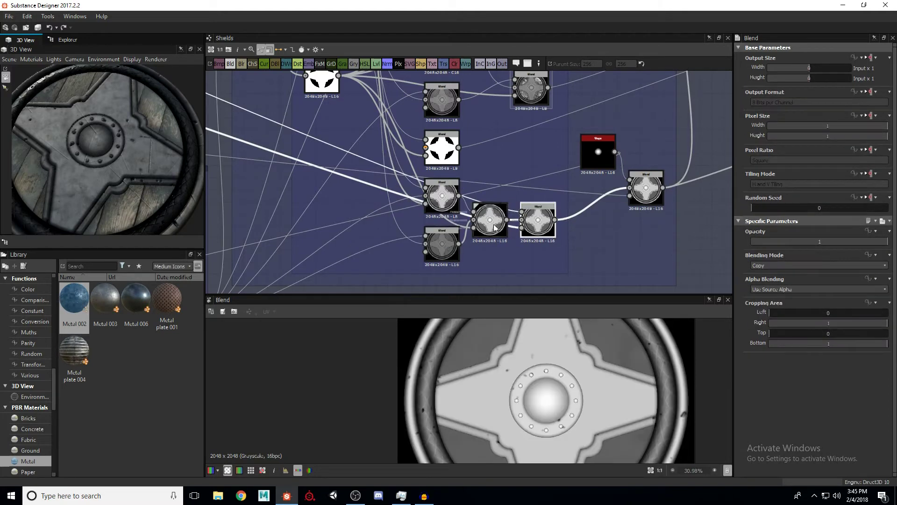
double_click(445, 202)
middle_drag(463, 246, 485, 260)
scroll(520, 377, down, 3)
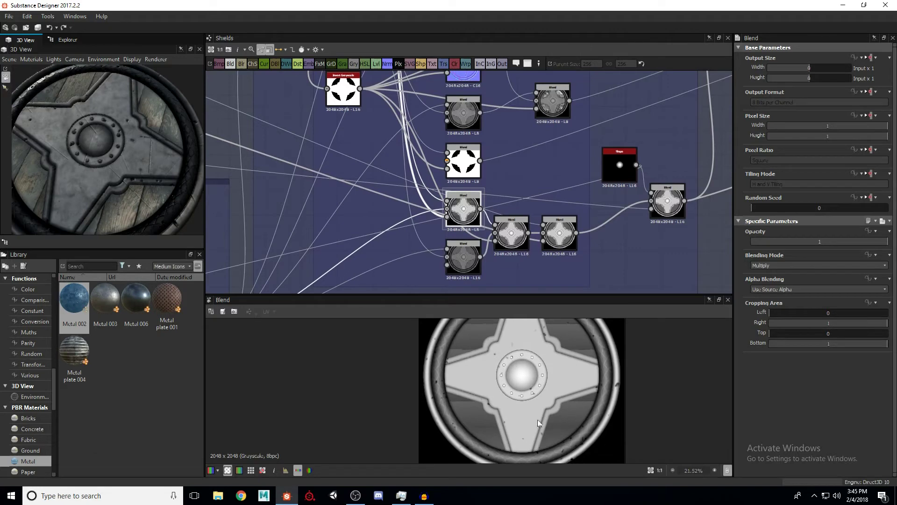
scroll(468, 210, up, 2)
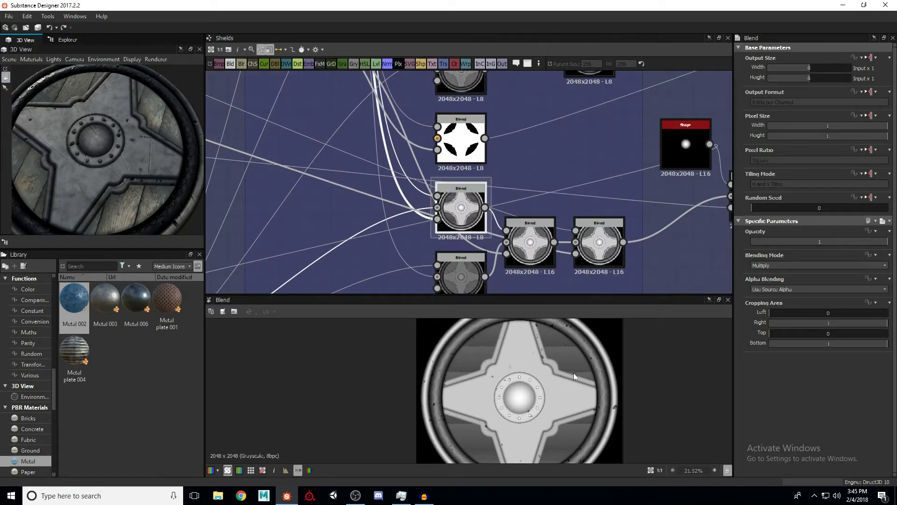
Preview the darker bottom height Blend and the two Copy Blends that follow it
double_click(468, 275)
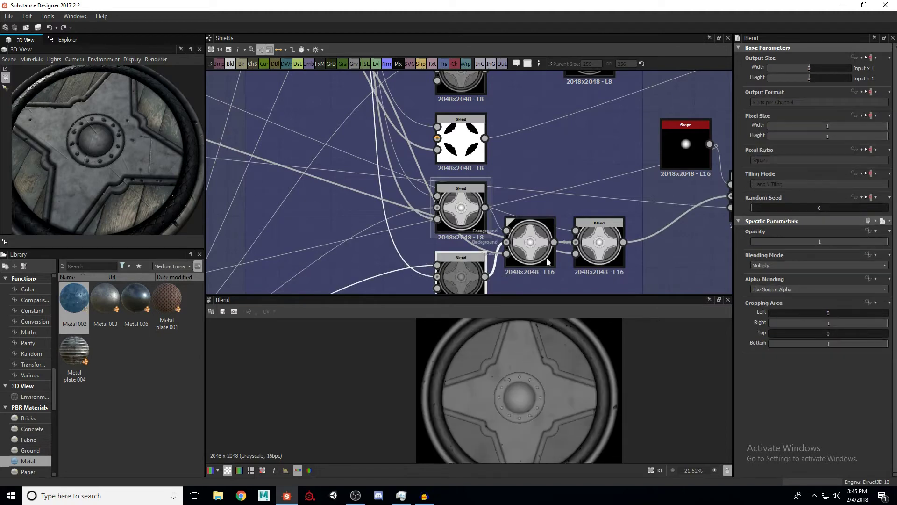
scroll(579, 401, up, 2)
scroll(547, 415, up, 2)
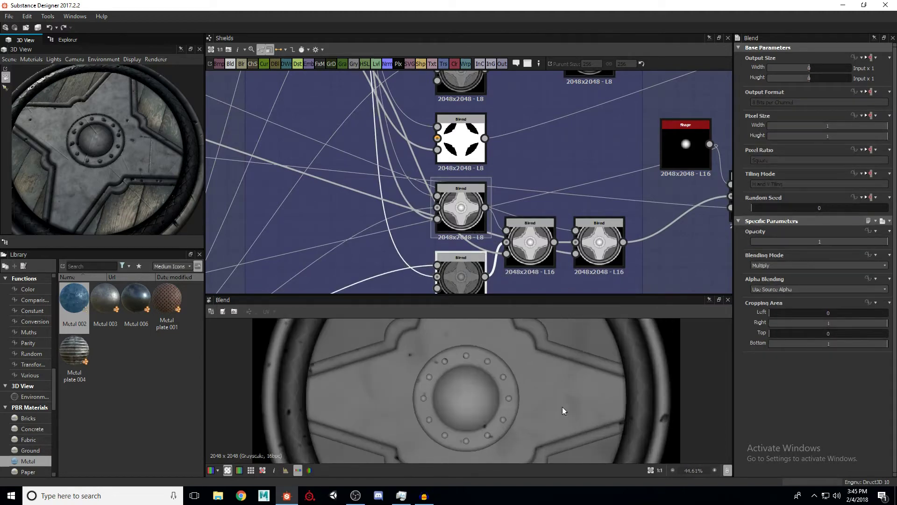
double_click(524, 259)
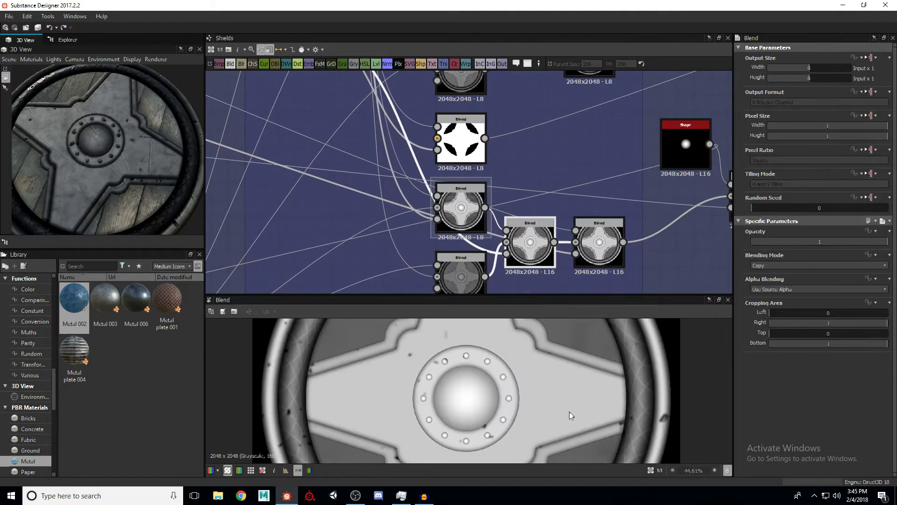
scroll(563, 387, down, 4)
double_click(602, 248)
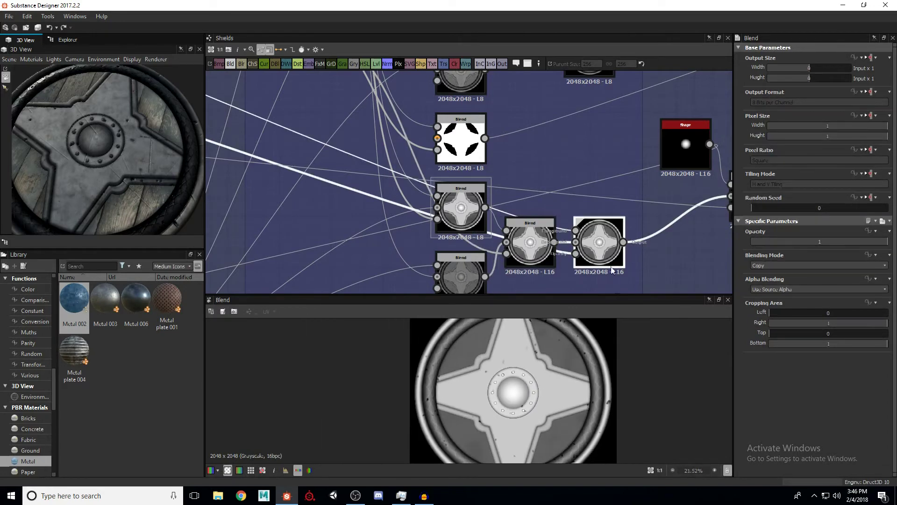
Inspect the central dome in the final height Blend fed by the Shape node
middle_drag(723, 214, 628, 214)
click(656, 197)
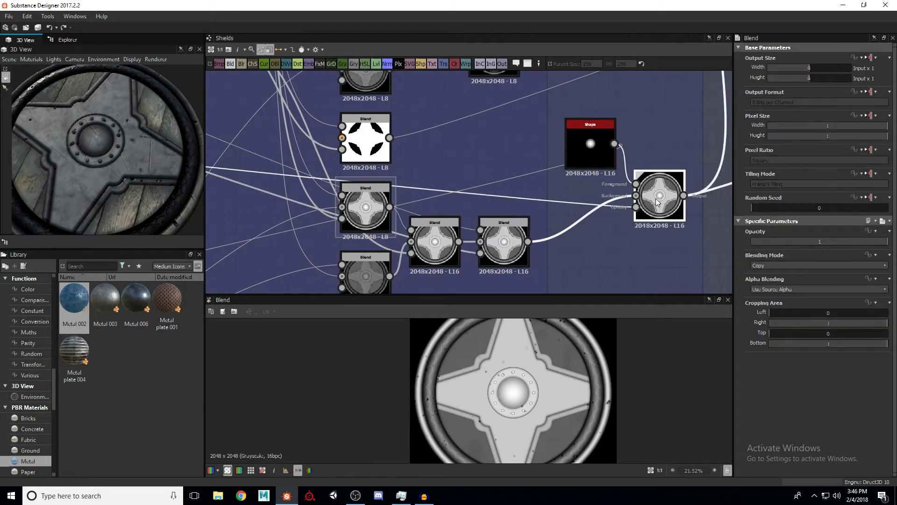
scroll(523, 213, down, 2)
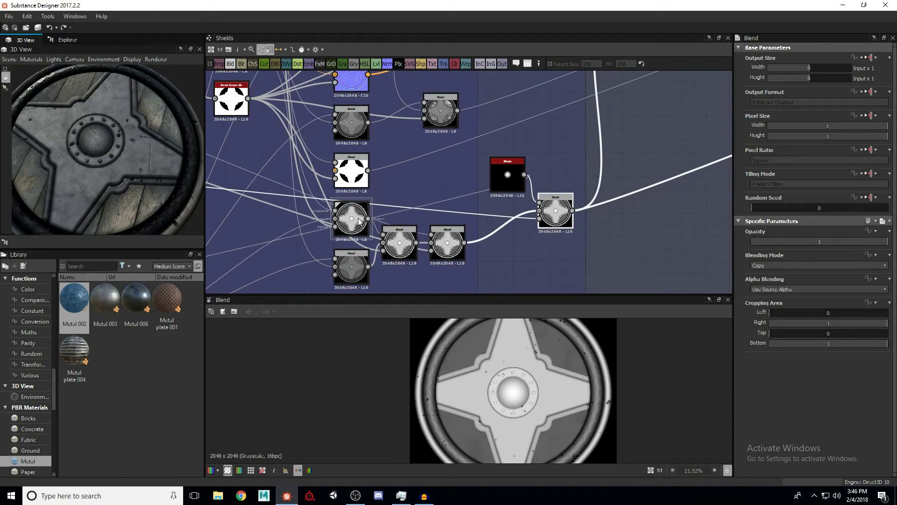
scroll(511, 180, up, 3)
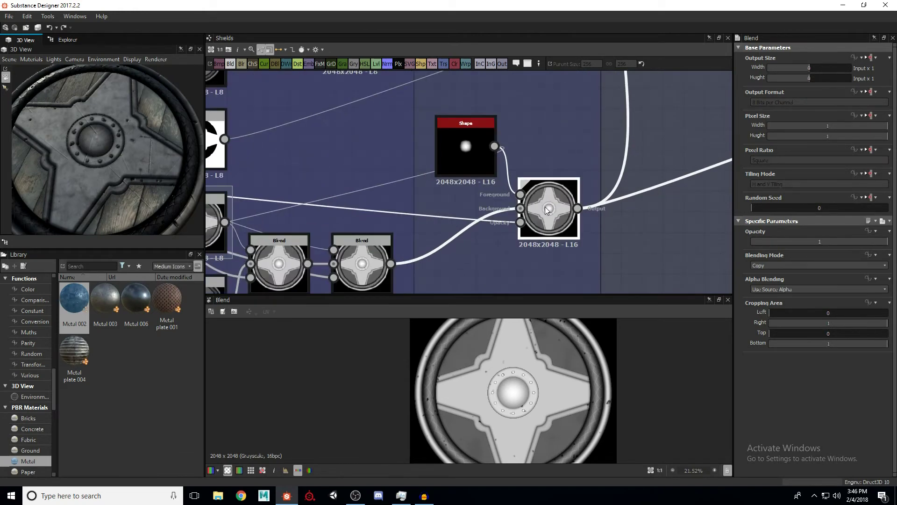
scroll(477, 366, up, 5)
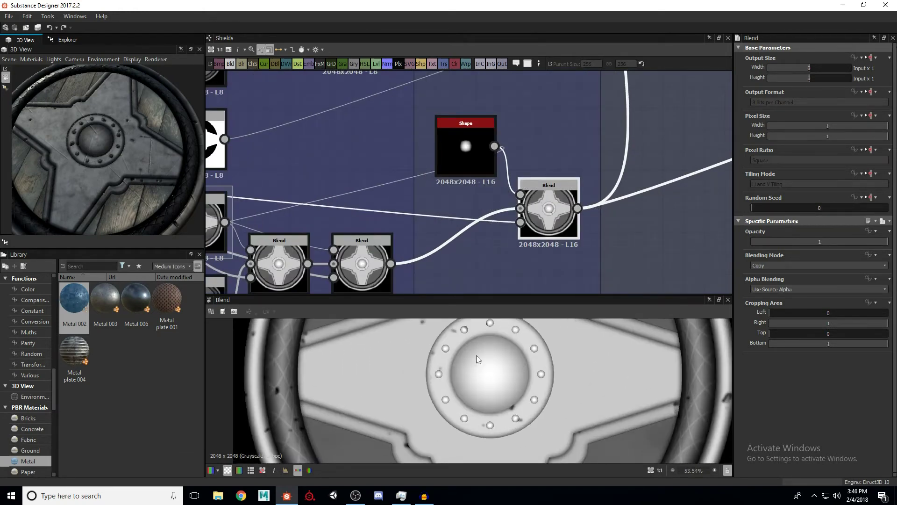
Preview the Shape node and review its instance parameters, including the Capsule pattern
double_click(466, 152)
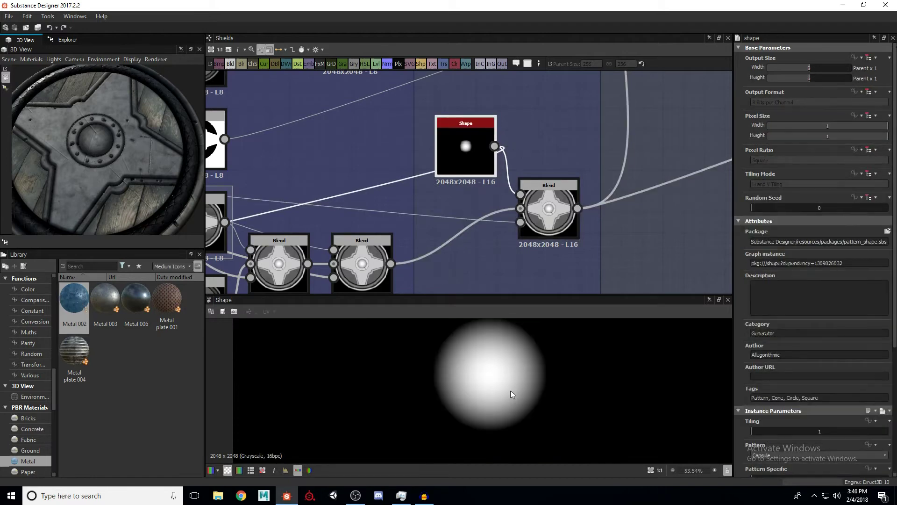
scroll(509, 394, down, 2)
scroll(744, 351, down, 6)
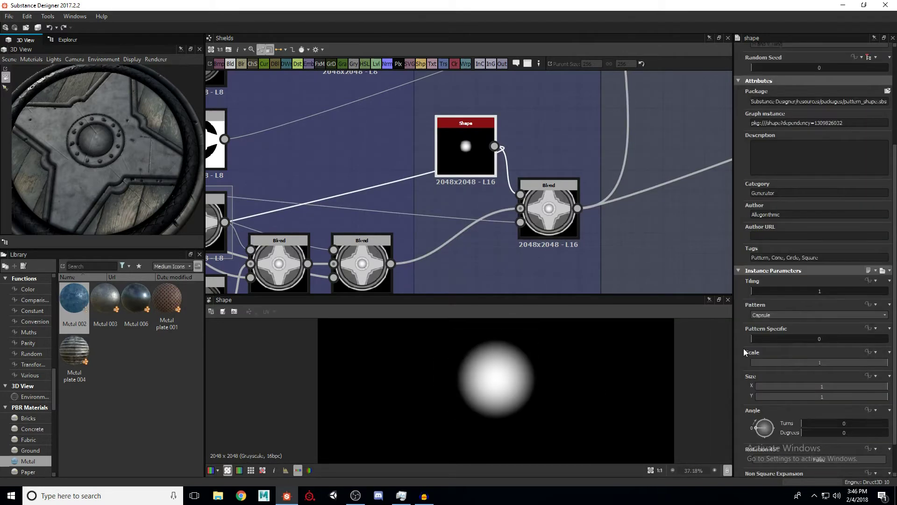
scroll(751, 348, down, 1)
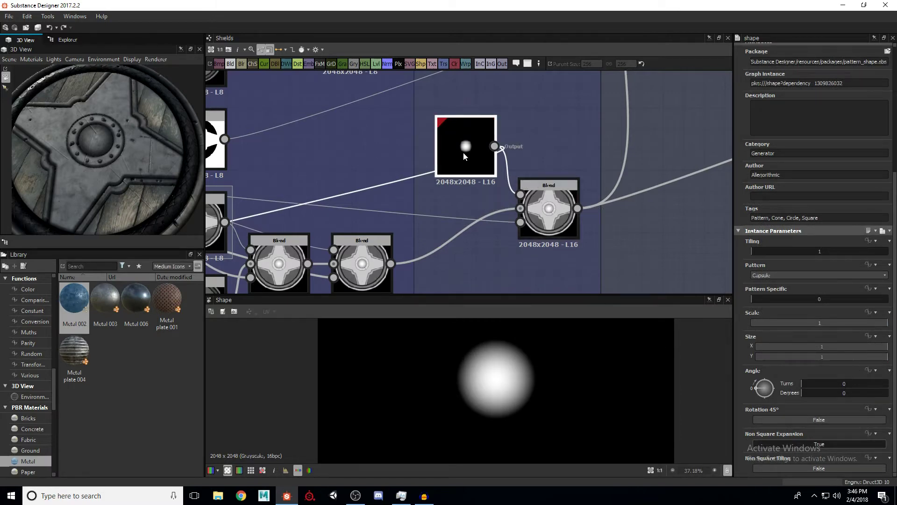
Trace the final height Blend's opacity link back to the small circle mask in the Buckler - Masks frame and preview it
double_click(549, 211)
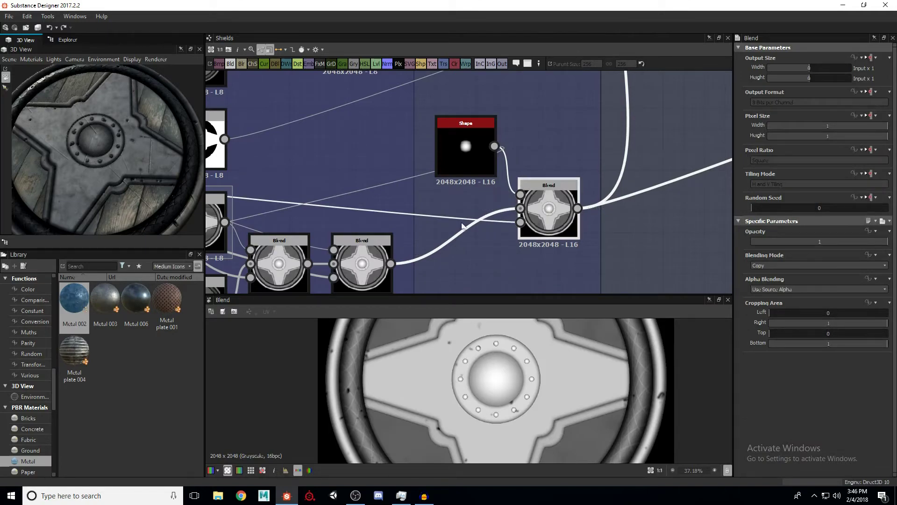
scroll(456, 218, down, 5)
scroll(416, 217, down, 5)
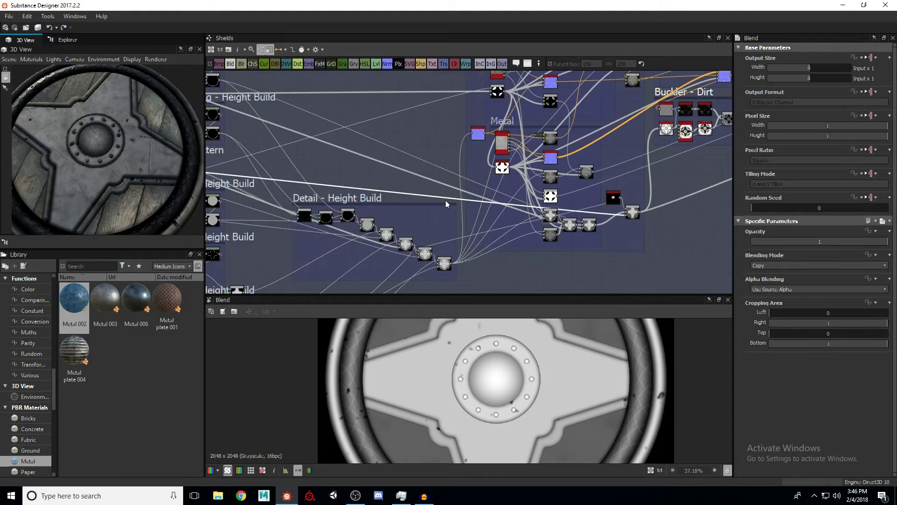
middle_drag(203, 196, 426, 201)
scroll(425, 201, up, 3)
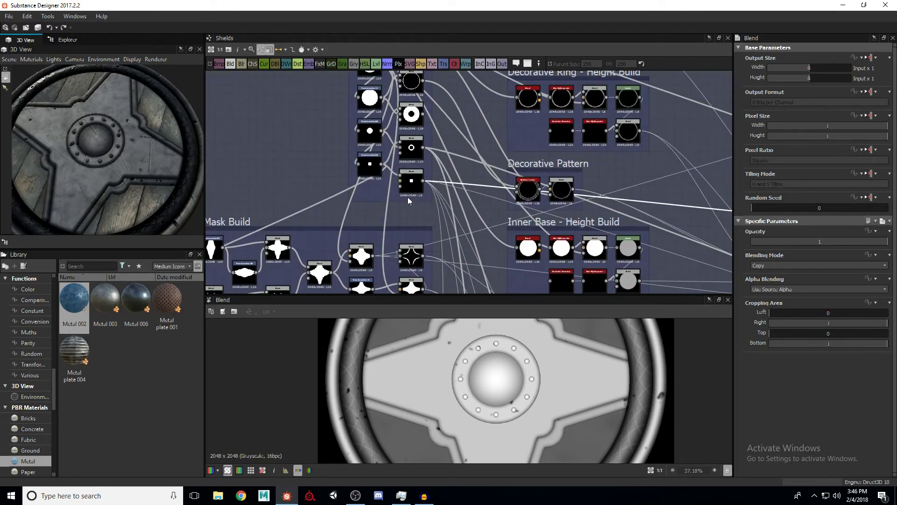
double_click(411, 184)
scroll(409, 225, down, 2)
scroll(520, 222, down, 2)
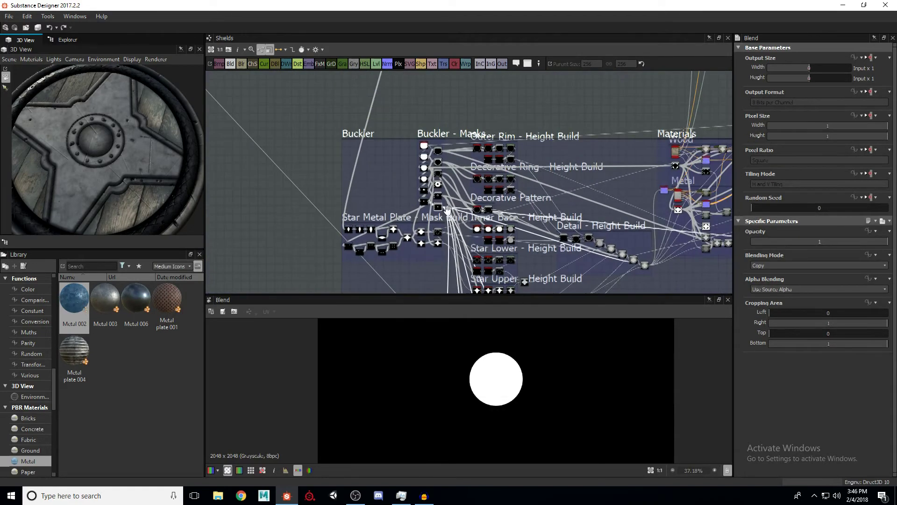
Preview the Shape node and the final height Blend again, and check the centre dome on the 3D shield at an angle
scroll(579, 231, up, 6)
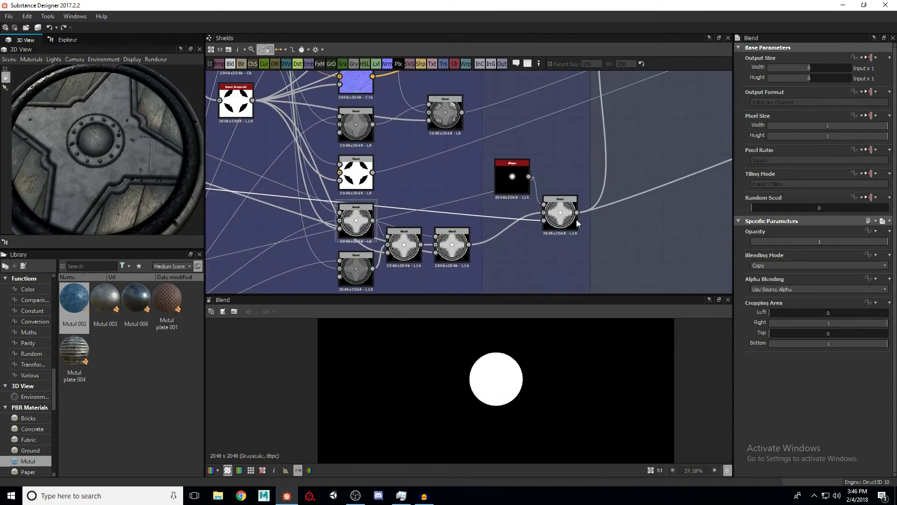
double_click(523, 186)
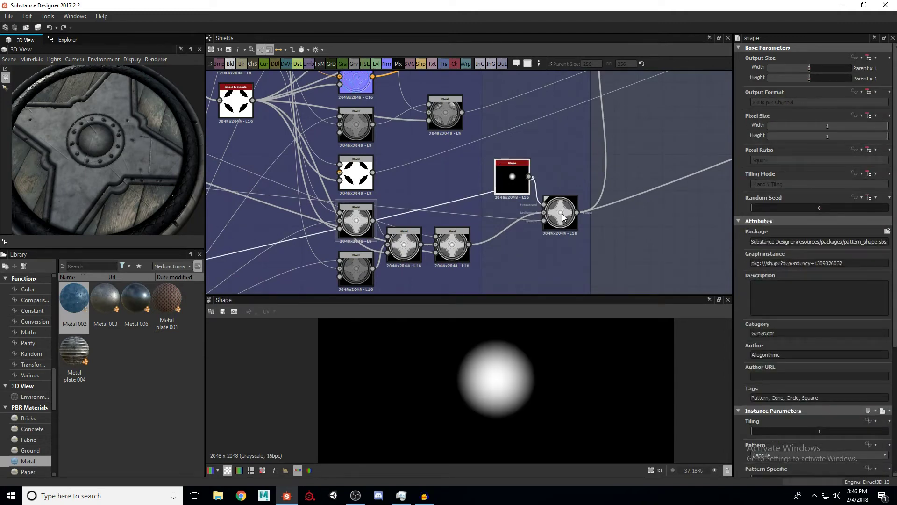
double_click(563, 217)
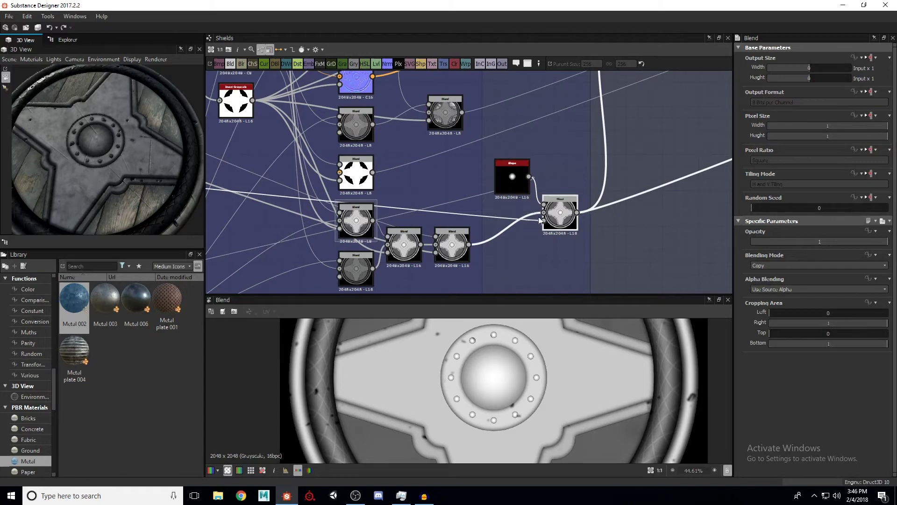
drag(125, 182, 112, 135)
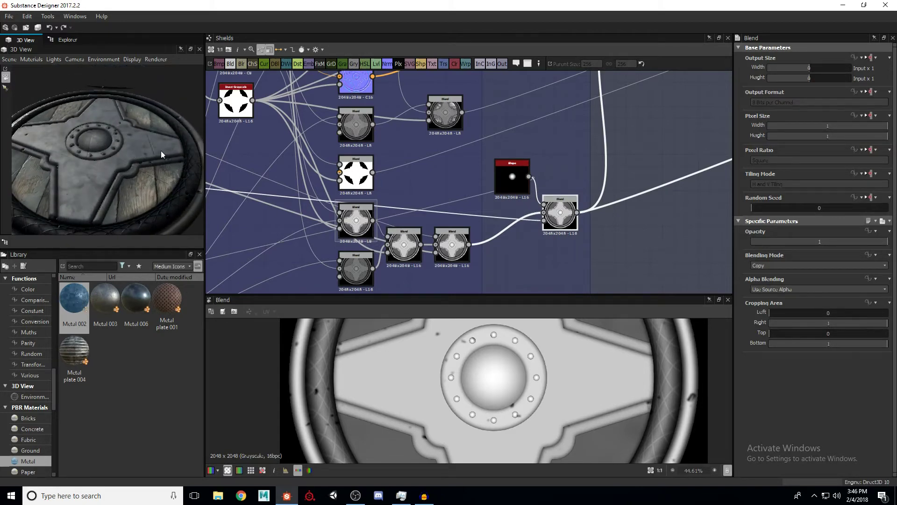
Locate the Buckler Damage - Sword Slashes frame in the graph and view the 3D shield from the front
scroll(542, 191, down, 5)
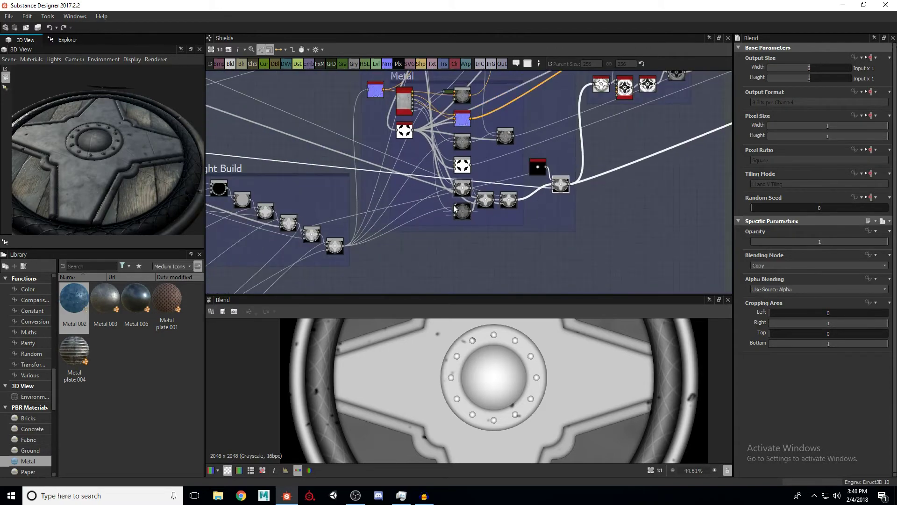
middle_drag(430, 196, 555, 206)
scroll(473, 177, down, 3)
scroll(555, 206, up, 6)
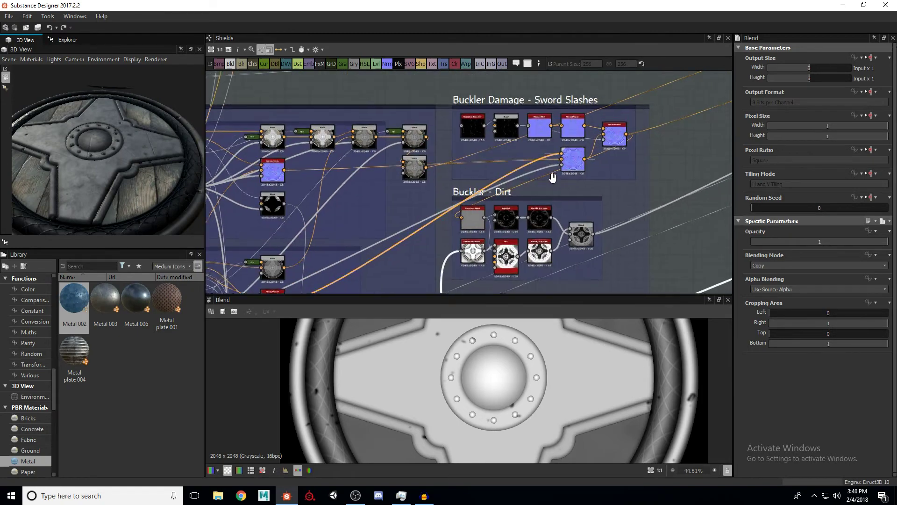
drag(105, 150, 101, 175)
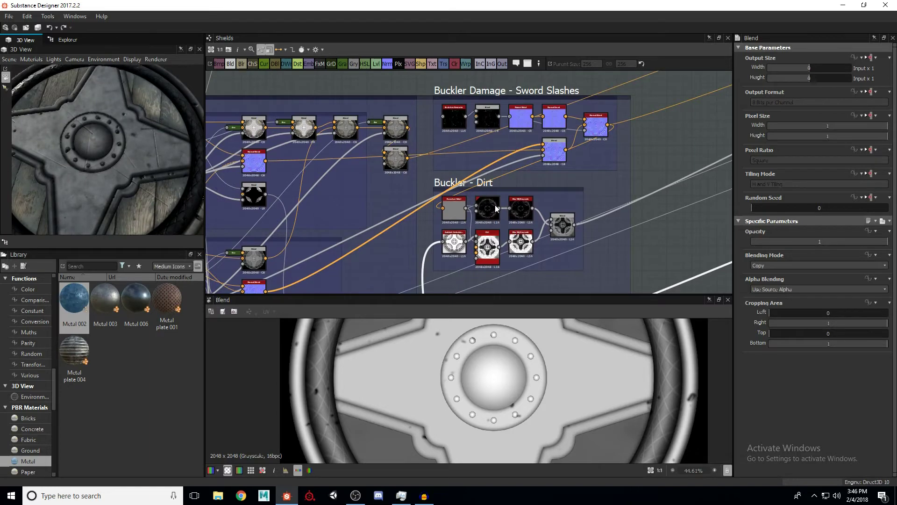
scroll(497, 179, up, 5)
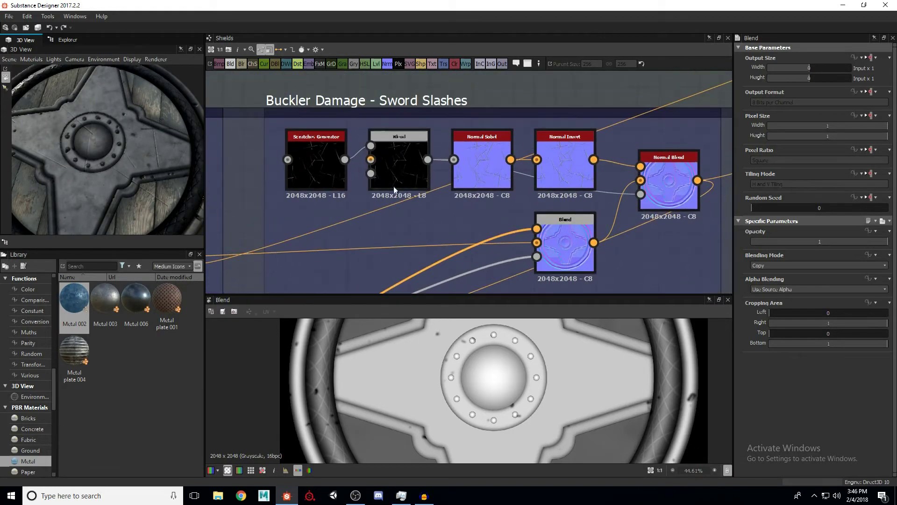
Review the Scratches Generator's spline and fade parameters in the Sword Slashes frame, and inspect the Copy Blend it feeds
double_click(310, 170)
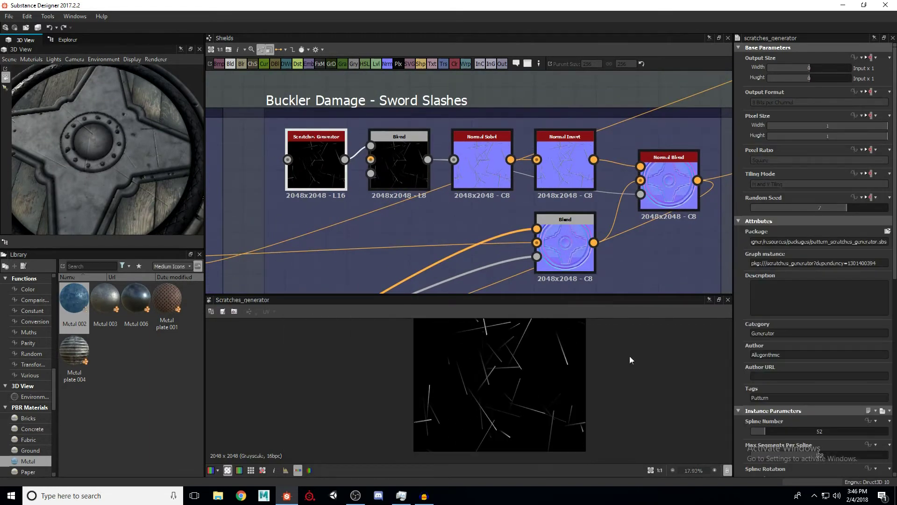
scroll(753, 326, down, 3)
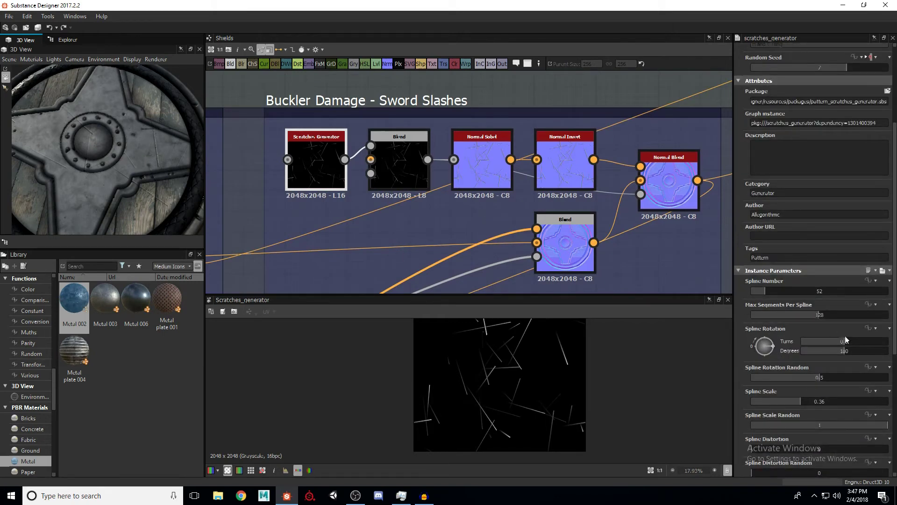
scroll(791, 320, down, 1)
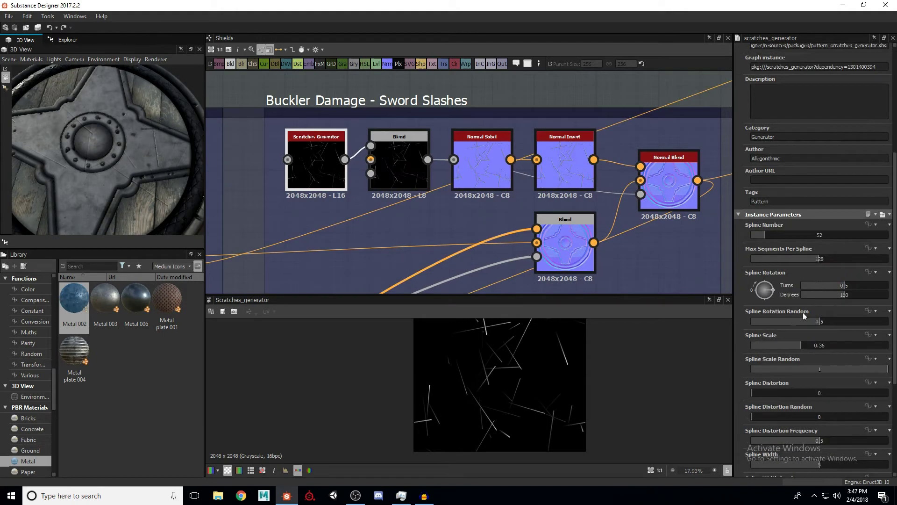
scroll(753, 312, down, 2)
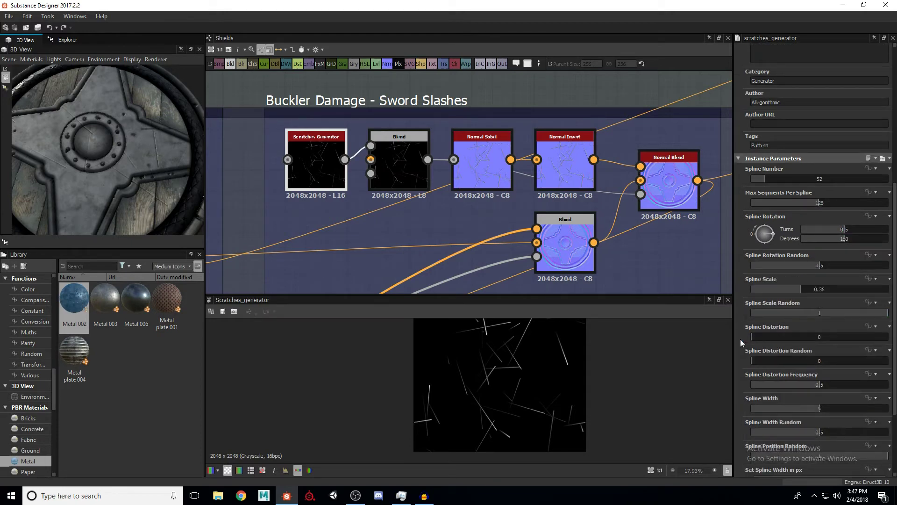
scroll(750, 334, down, 3)
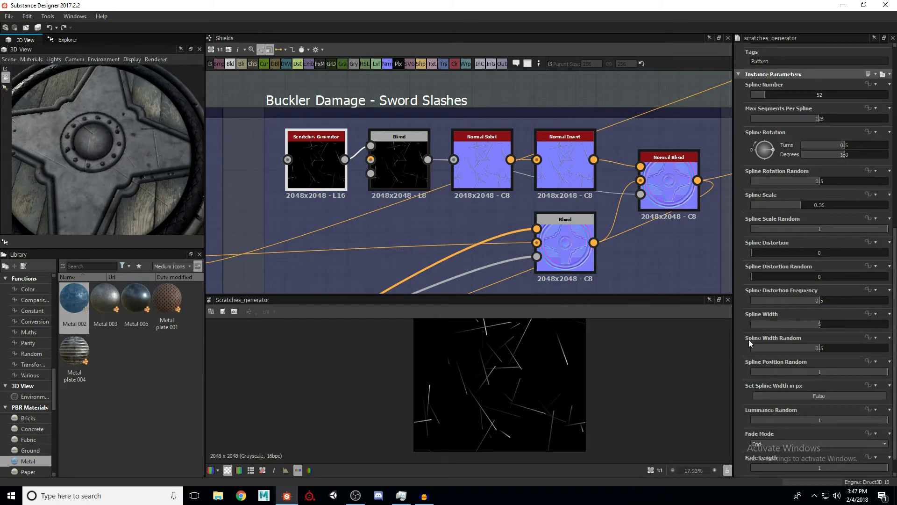
scroll(758, 361, down, 1)
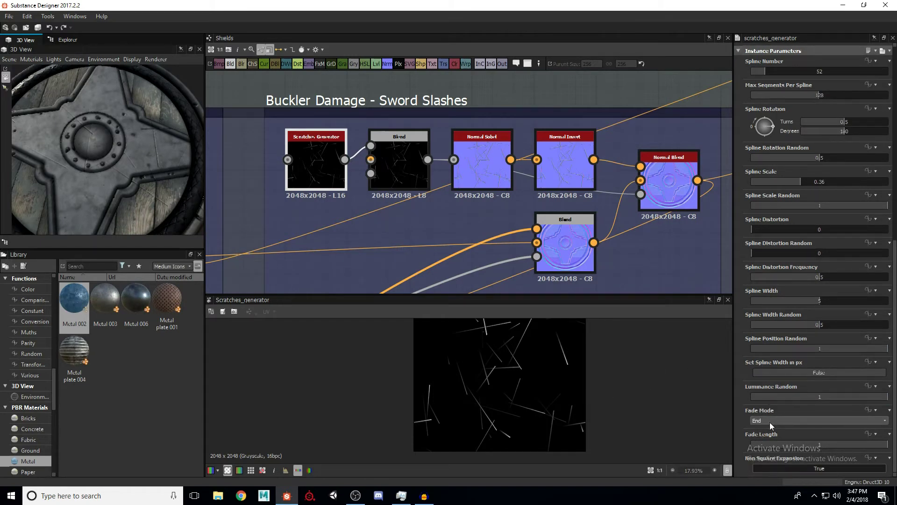
click(392, 159)
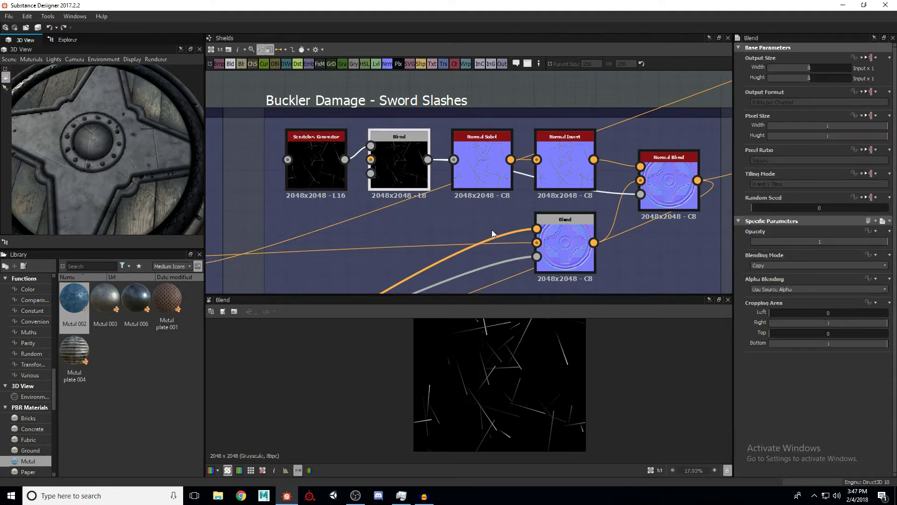
Preview the Normal Sobel and Normal Invert nodes in the Sword Slashes frame and examine the slash normals up close
mouse_move(487, 172)
mouse_down()
mouse_move(487, 213)
mouse_move(484, 179)
mouse_move(478, 183)
mouse_up()
click(405, 164)
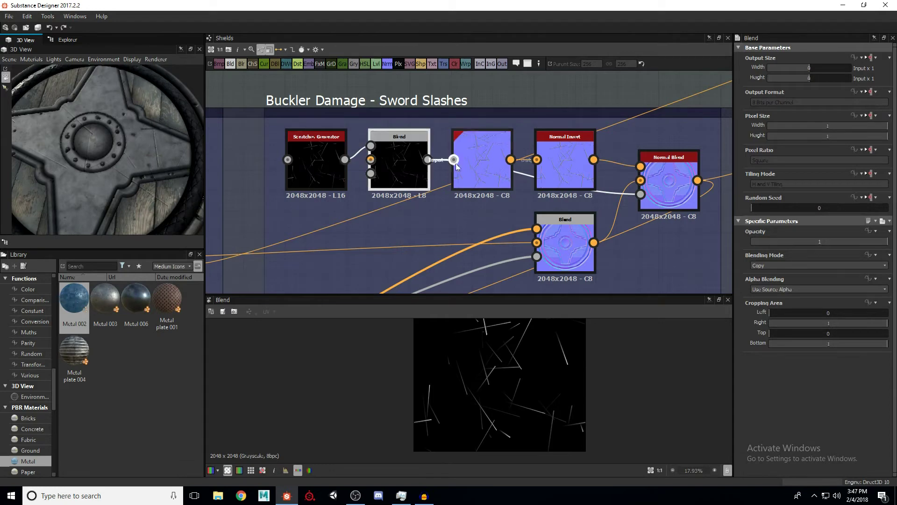
double_click(472, 159)
scroll(525, 383, up, 2)
scroll(525, 383, up, 1)
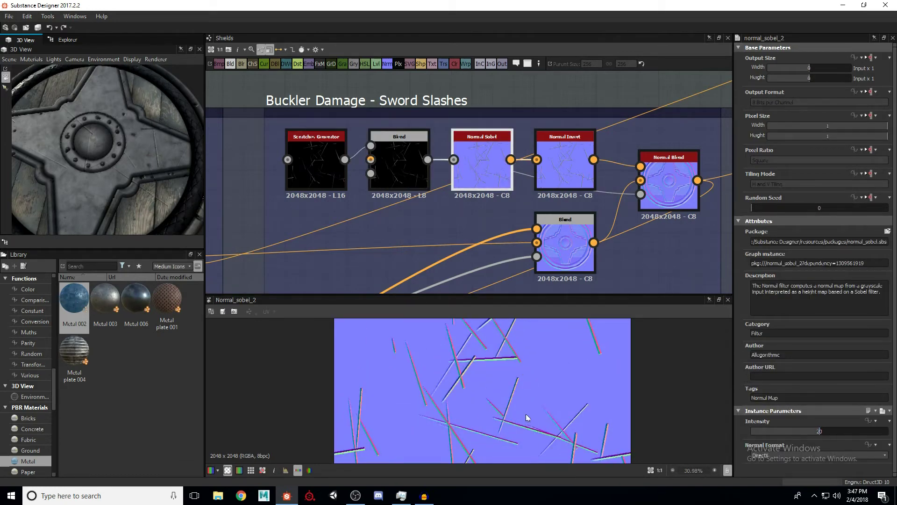
scroll(511, 370, up, 5)
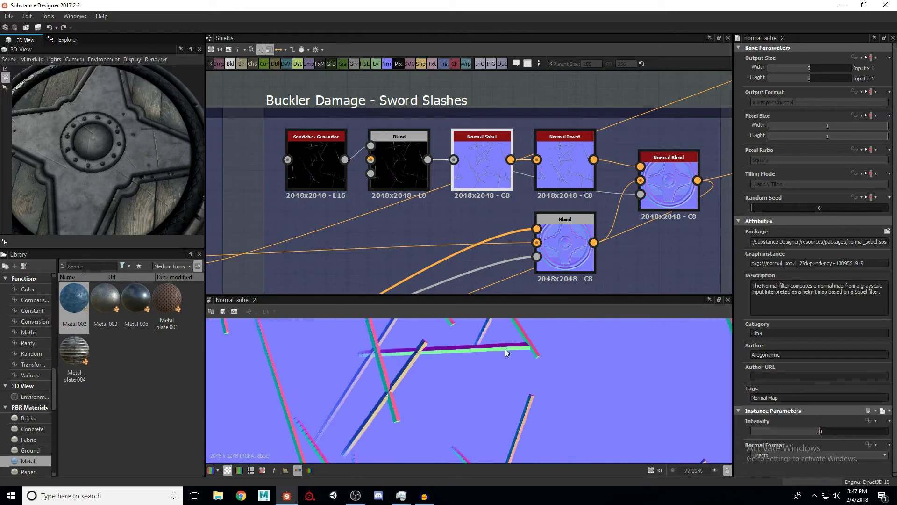
scroll(505, 349, up, 1)
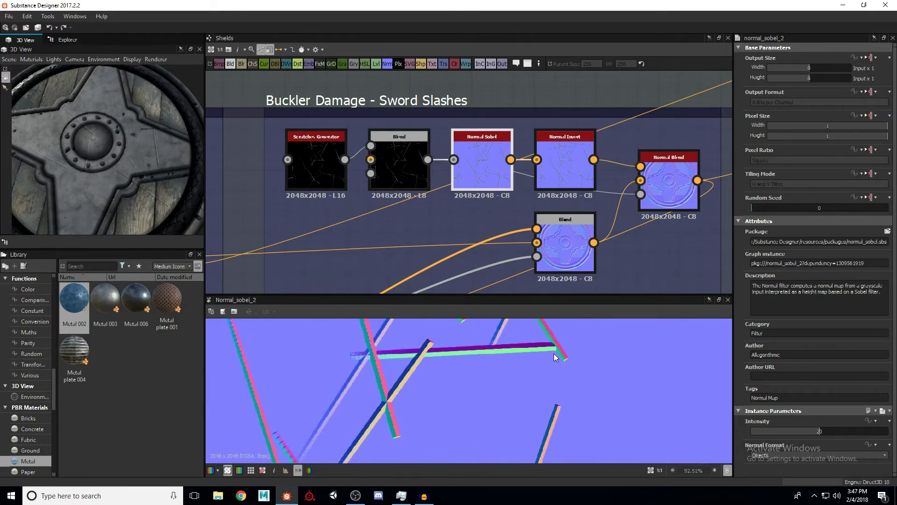
click(574, 164)
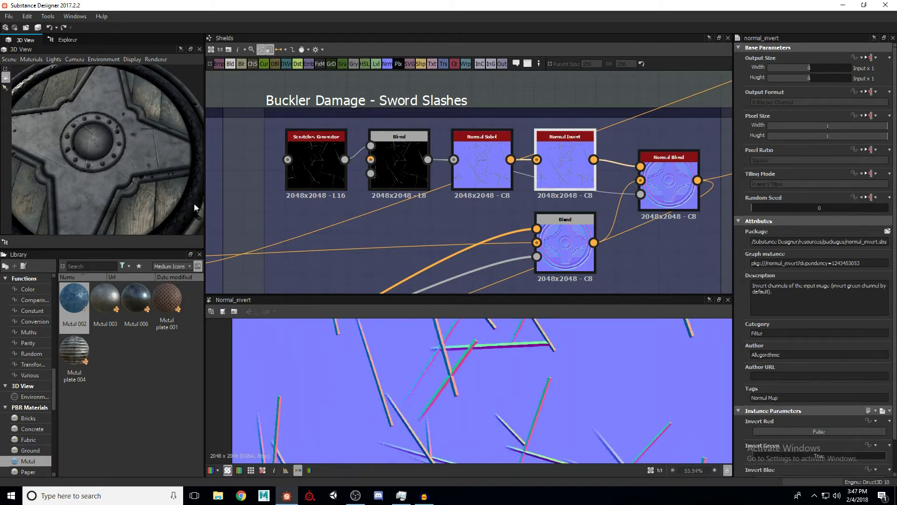
middle_drag(677, 186, 638, 172)
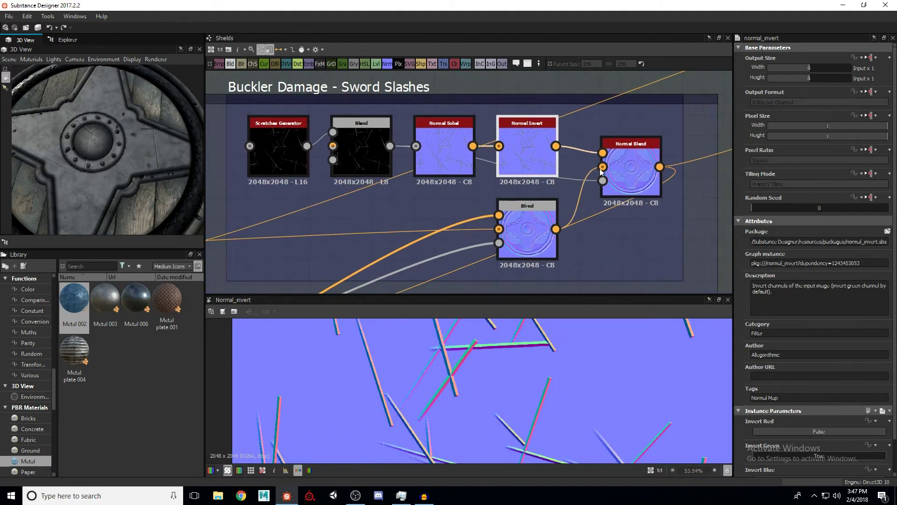
Compare the Normal Blend's slashed normal map with the Blend feeding its background in the Sword Slashes frame
click(638, 172)
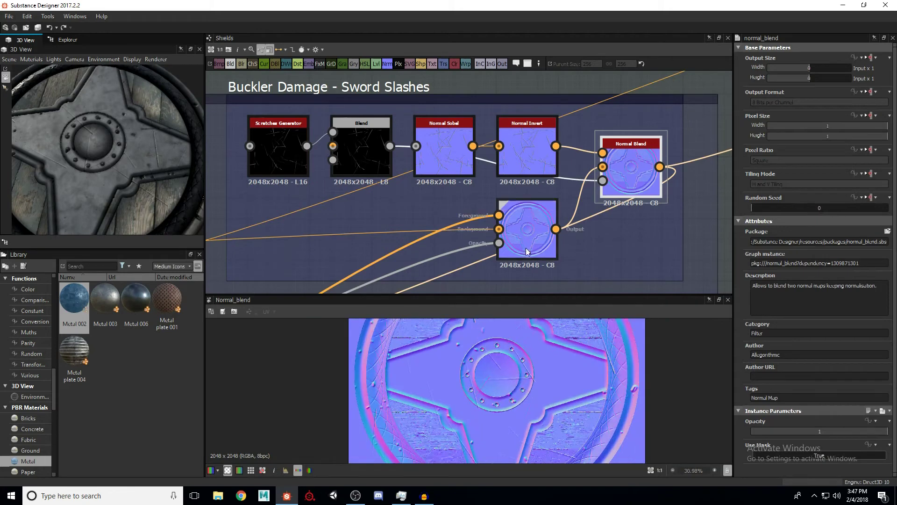
click(528, 227)
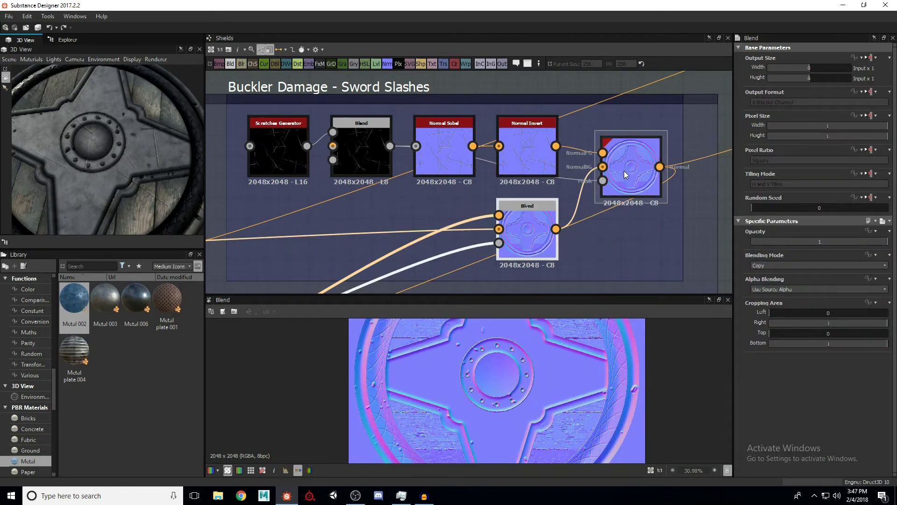
click(624, 170)
click(520, 214)
middle_drag(533, 209, 545, 165)
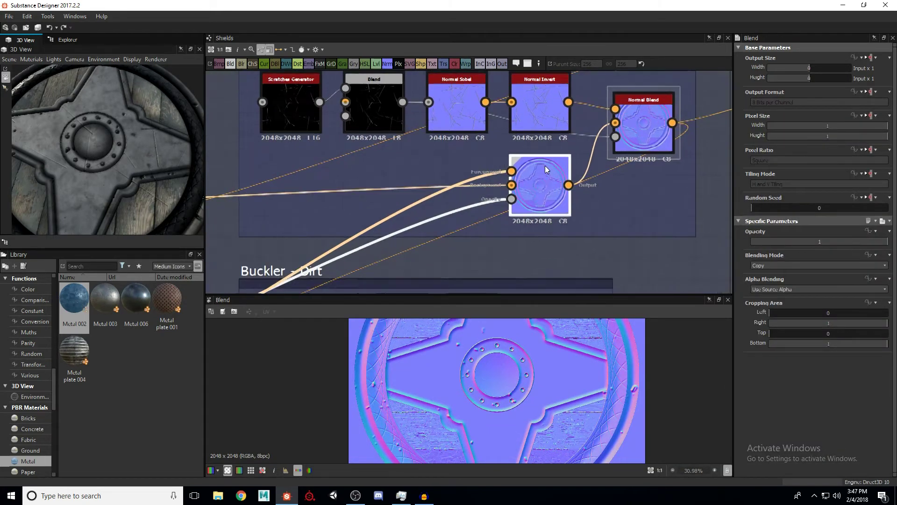
scroll(501, 195, down, 5)
scroll(497, 201, up, 4)
click(497, 201)
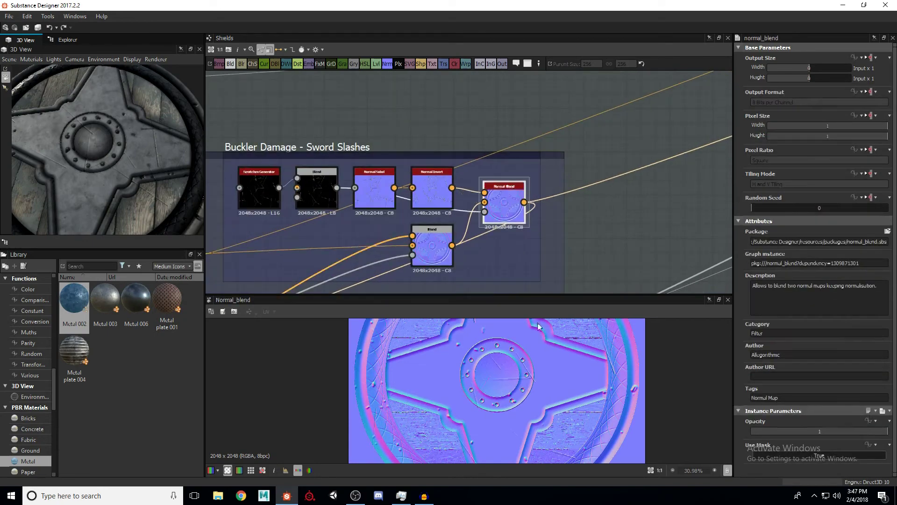
middle_drag(533, 327, 529, 351)
scroll(531, 380, up, 1)
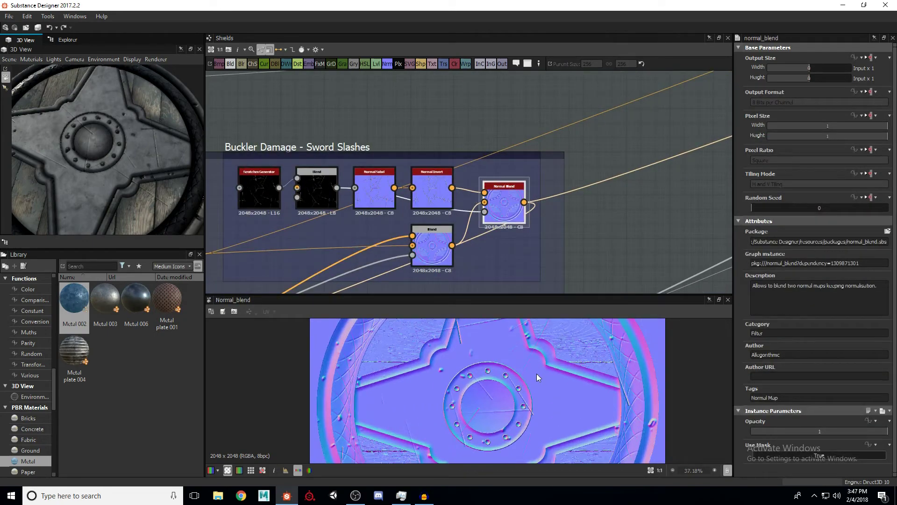
scroll(472, 247, down, 1)
Locate the Buckler - Dirt frame and preview its Curvature Sobel, Edge Dirt and the Blur HQ Grayscale following Edge Dirt
middle_drag(472, 247, 502, 151)
scroll(501, 150, up, 2)
middle_drag(464, 175, 503, 187)
scroll(484, 140, down, 3)
scroll(505, 142, down, 2)
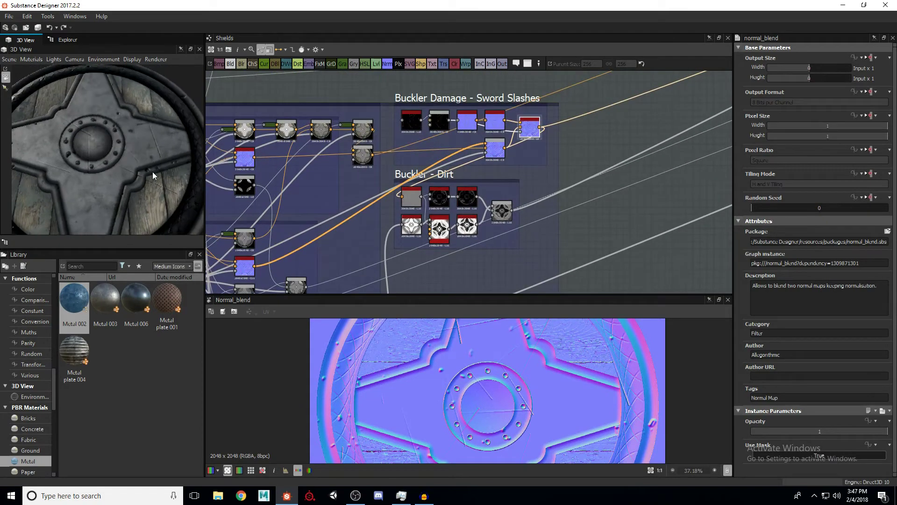
scroll(430, 198, up, 3)
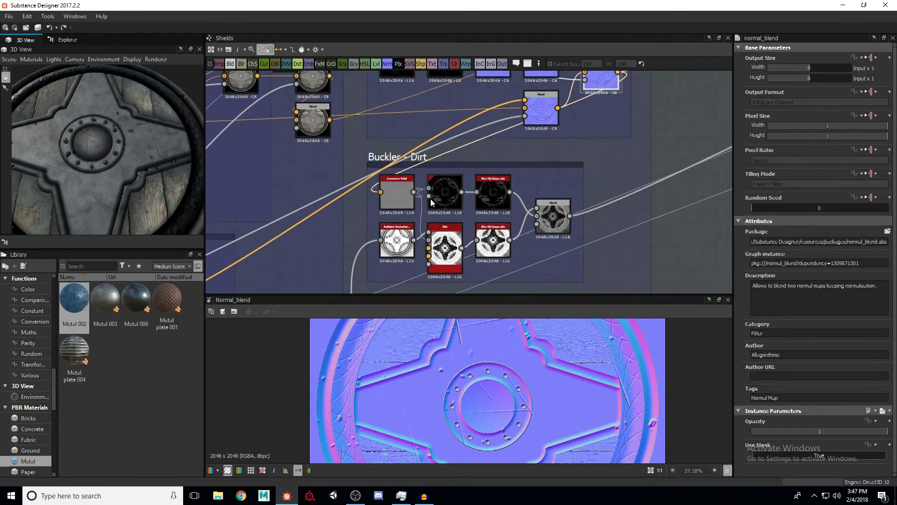
double_click(381, 187)
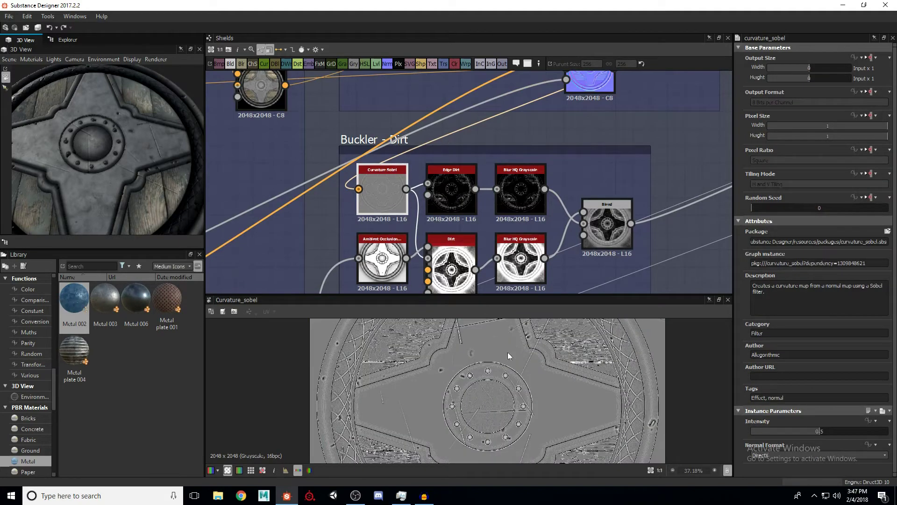
scroll(516, 371, down, 3)
double_click(475, 212)
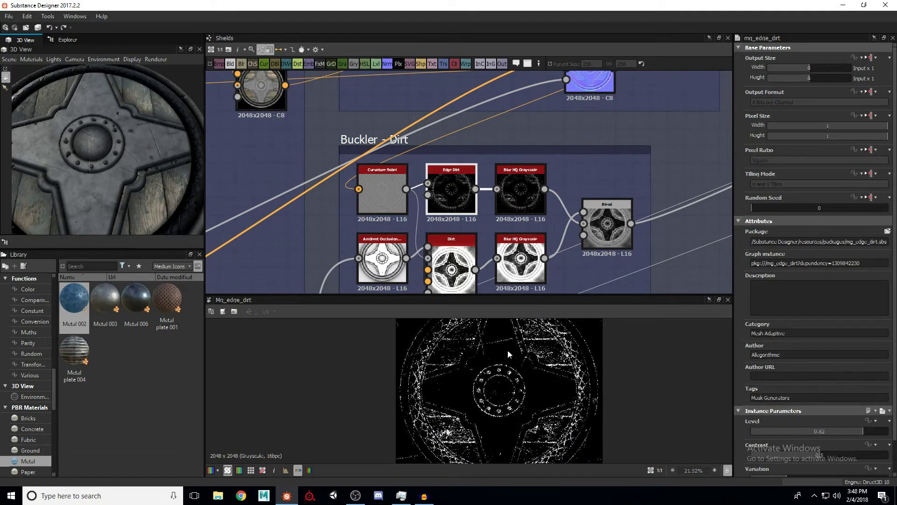
double_click(526, 193)
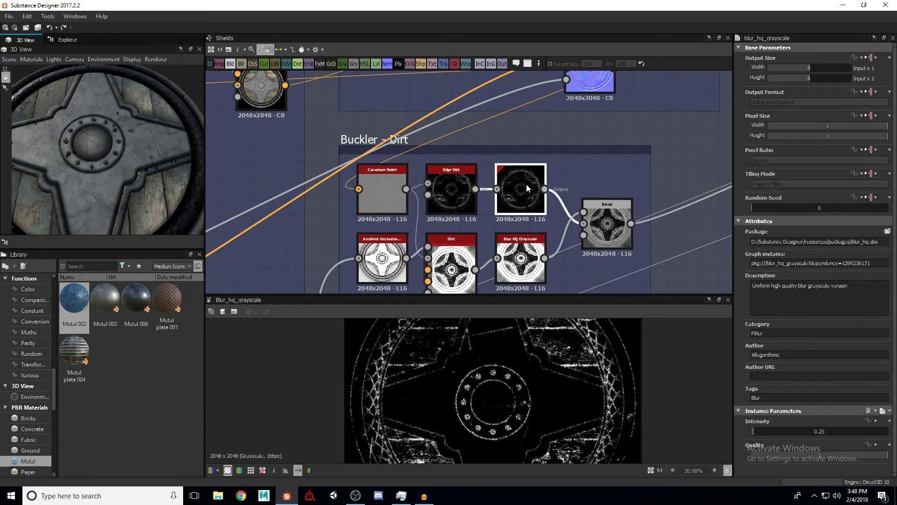
Preview the Dirt node fed by the Ambient Occlusion, and examine the Switch Blend that combines both dirt masks
middle_drag(533, 201, 565, 142)
double_click(401, 213)
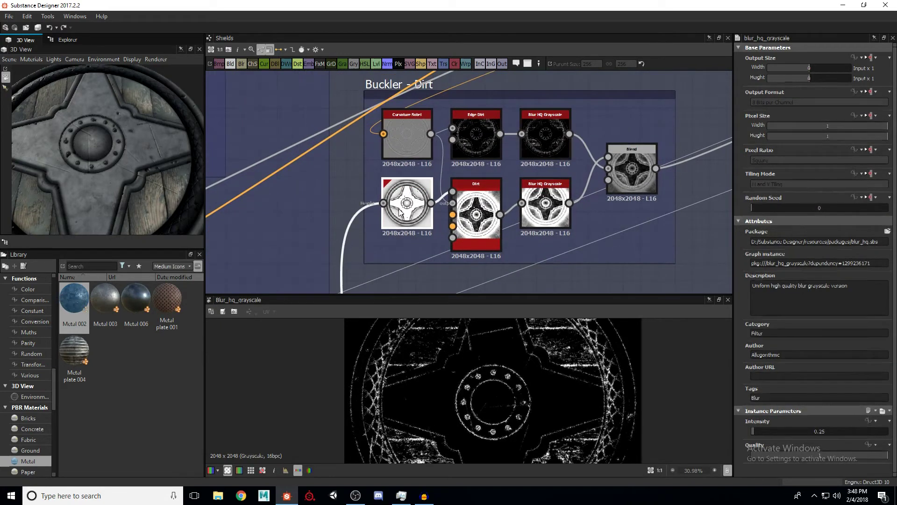
double_click(481, 213)
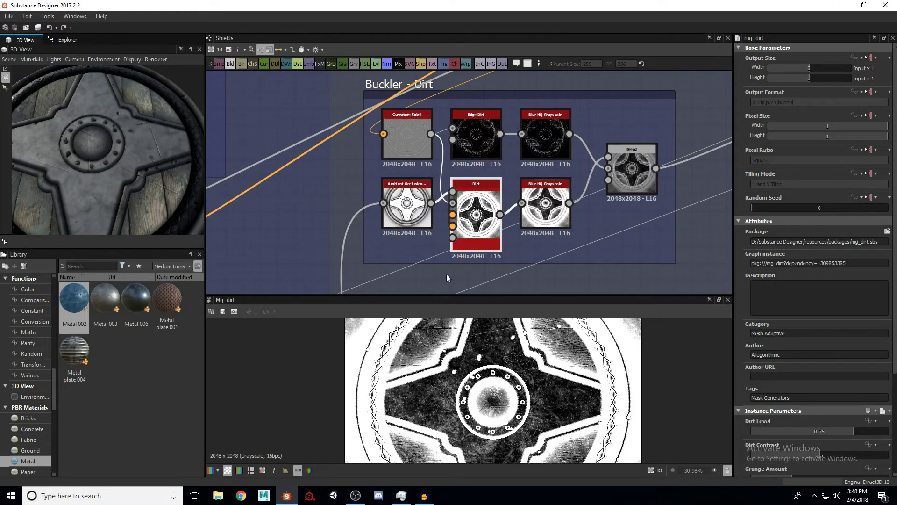
double_click(632, 170)
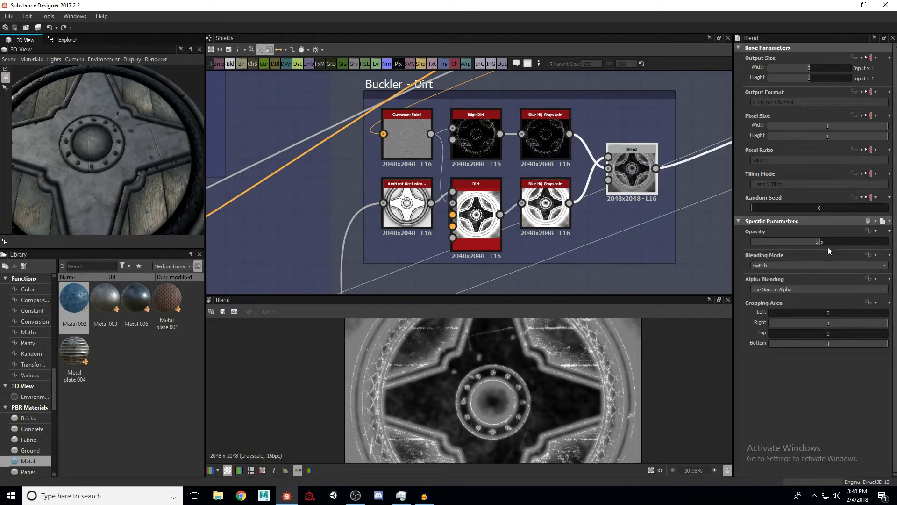
scroll(562, 361, up, 2)
scroll(532, 361, up, 1)
middle_drag(532, 361, 531, 409)
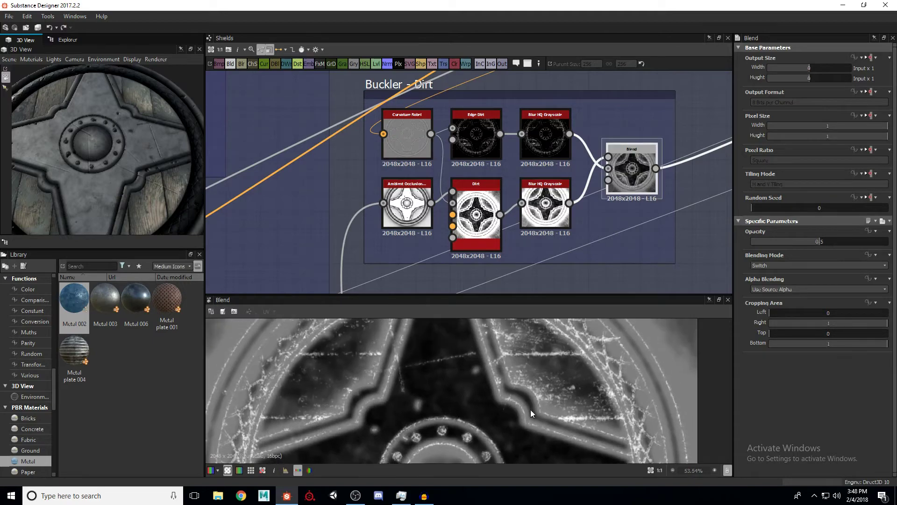
Follow the dirt Blend's output link to the buckler's base color Blend beside the graph outputs and preview the whole shield
scroll(604, 133, down, 5)
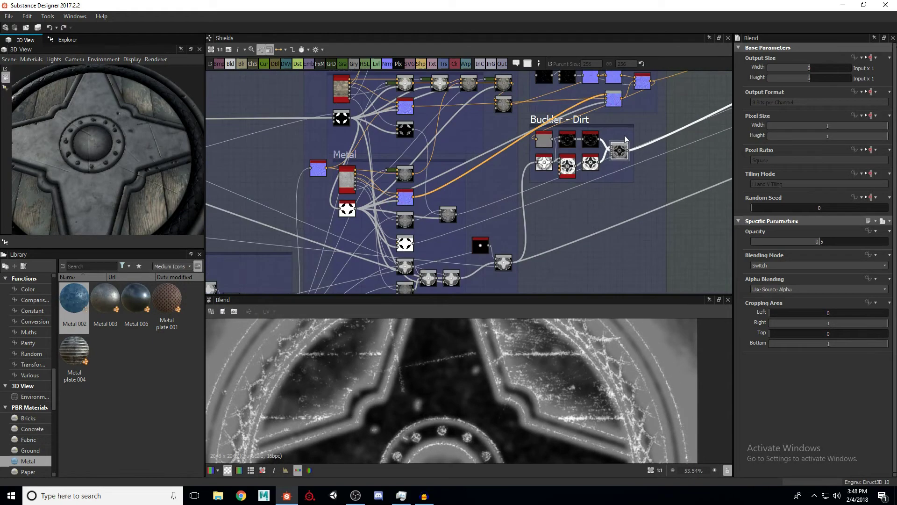
scroll(568, 161, down, 3)
scroll(617, 140, up, 5)
middle_drag(621, 153, 510, 191)
scroll(537, 173, down, 3)
scroll(555, 176, up, 5)
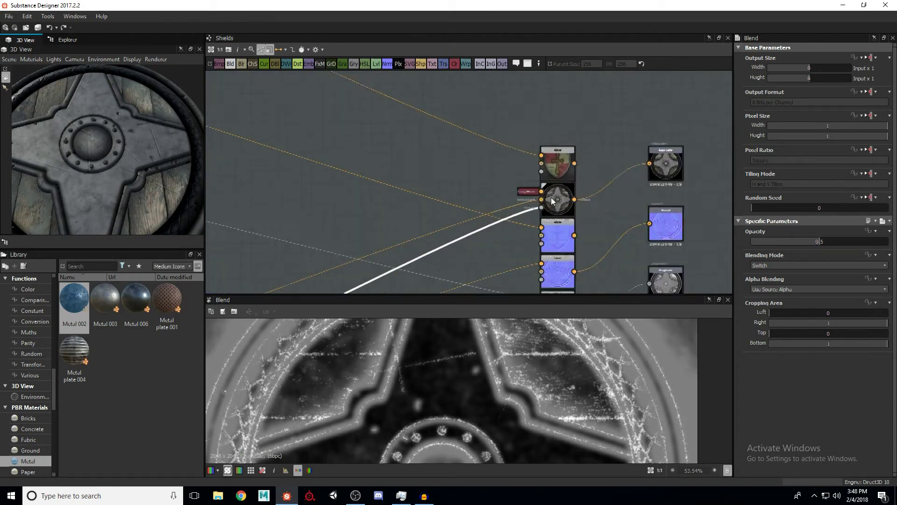
scroll(551, 197, up, 2)
double_click(560, 196)
scroll(486, 391, down, 5)
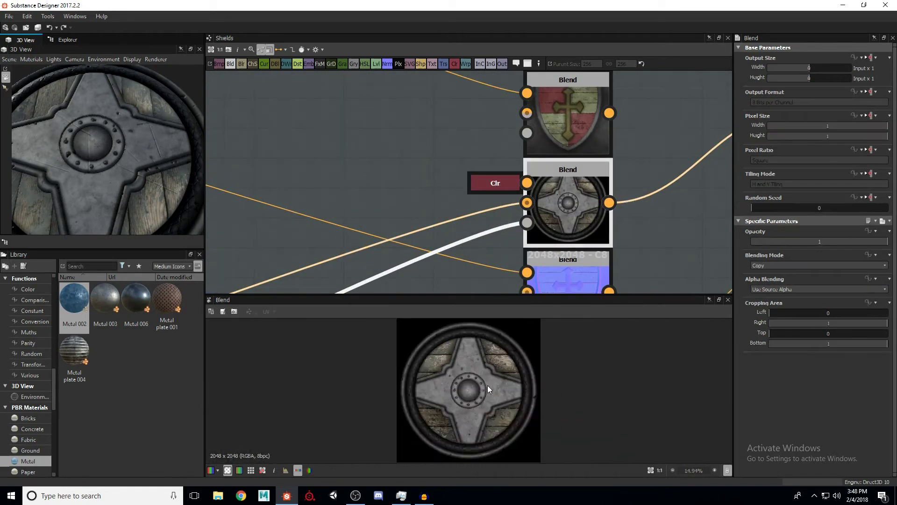
scroll(478, 380, up, 1)
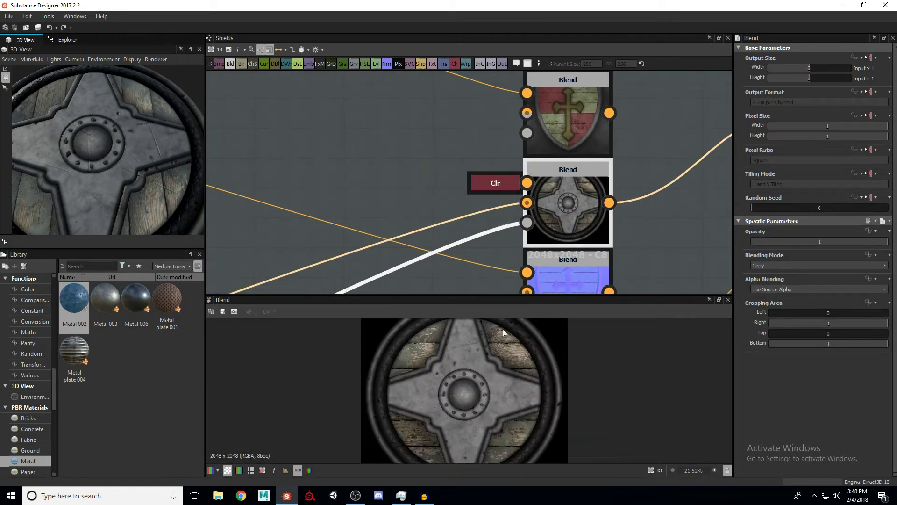
Undock the Clr node from the buckler's base color Blend to inspect its color, and undo the move
click(497, 182)
drag(496, 201, 331, 190)
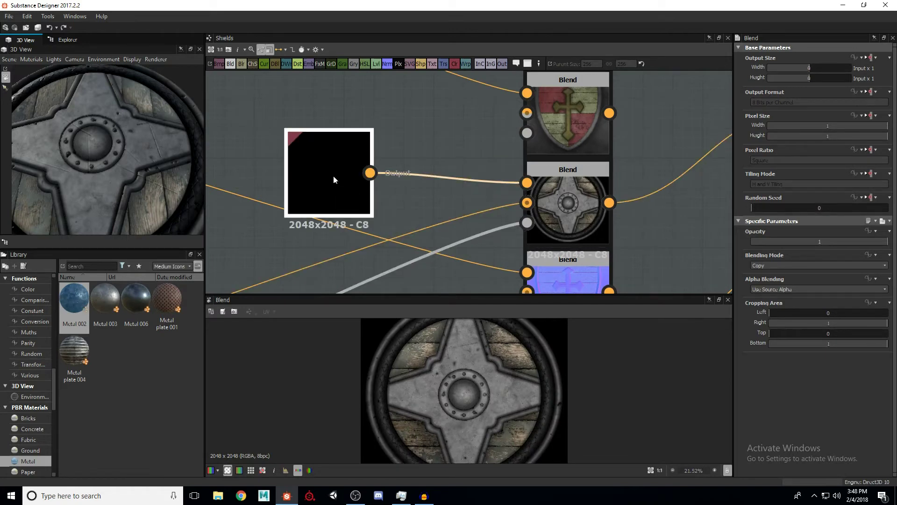
key(ctrl+z)
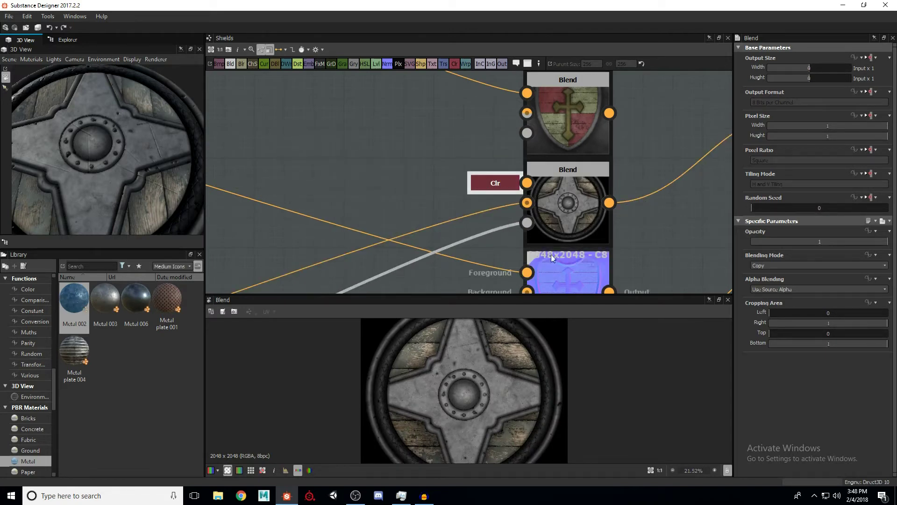
click(584, 201)
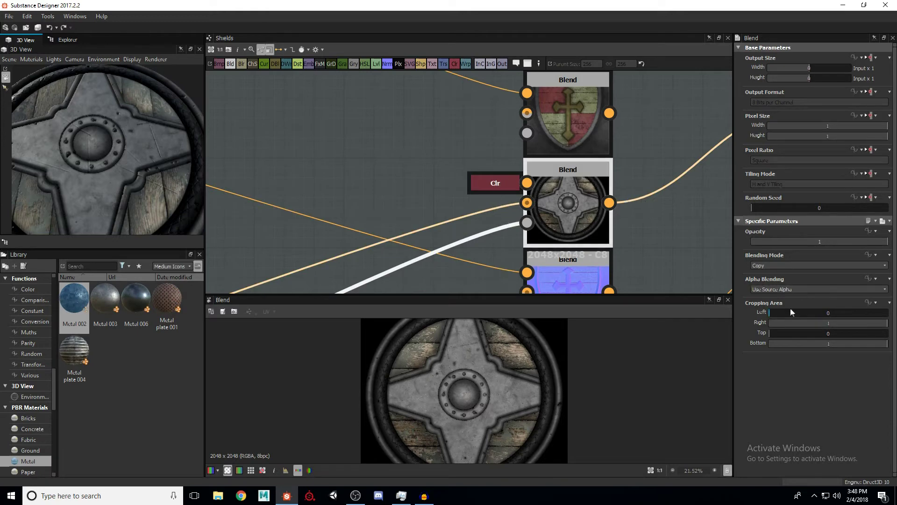
Survey the Buckler and Heater frames across the whole shield graph
scroll(581, 169, down, 5)
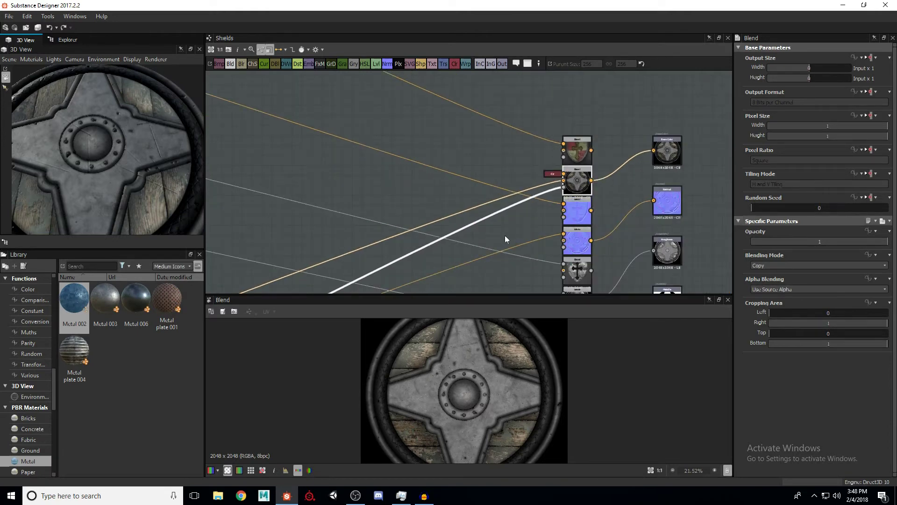
scroll(504, 169, down, 5)
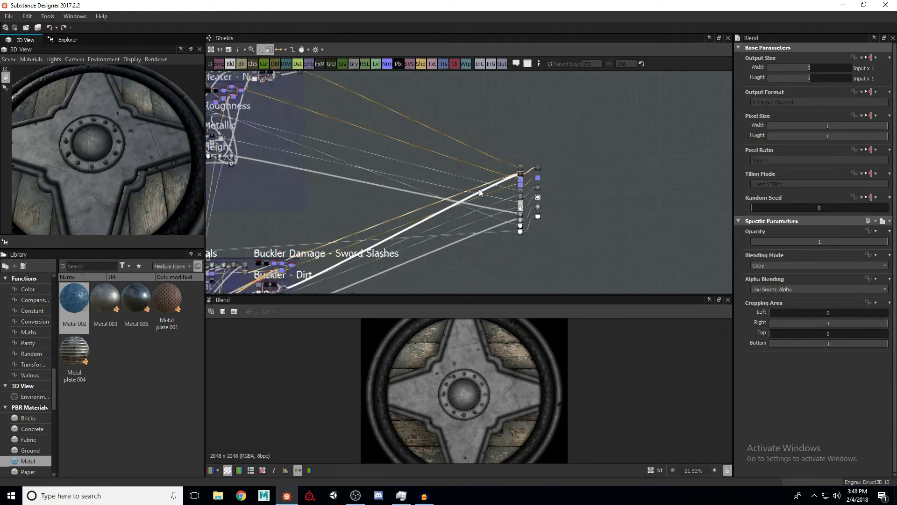
middle_drag(472, 172, 661, 75)
scroll(416, 206, up, 3)
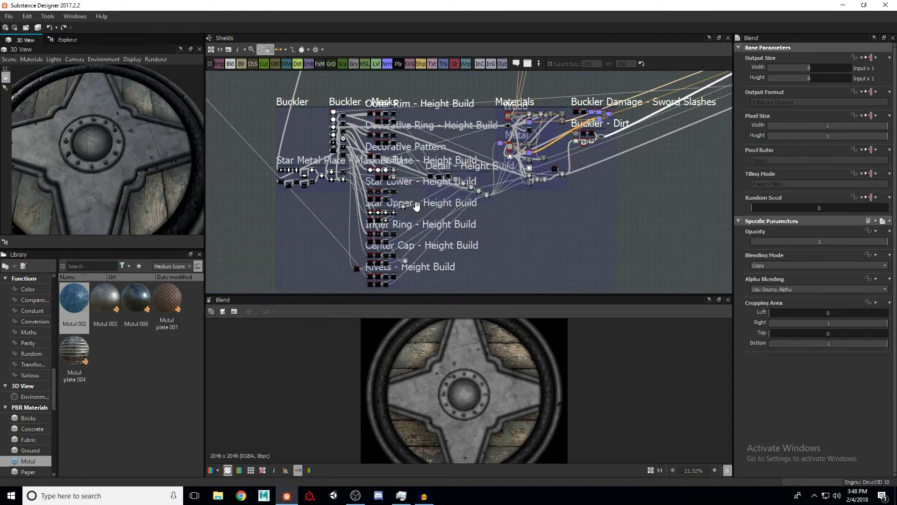
scroll(439, 219, down, 2)
middle_drag(442, 192, 444, 222)
middle_drag(448, 118, 453, 201)
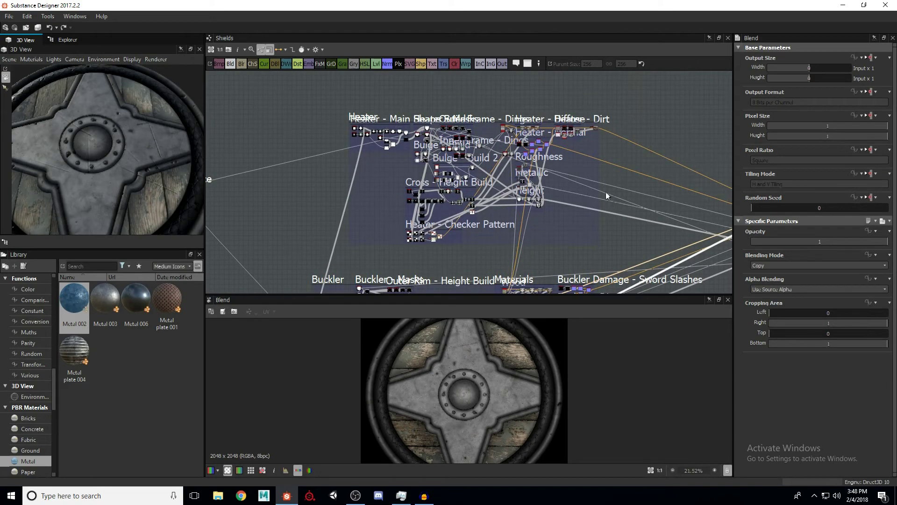
Connect the heater shield's base color and normal Blends to the Base Color and Normal outputs
middle_drag(614, 200, 508, 174)
scroll(543, 167, up, 5)
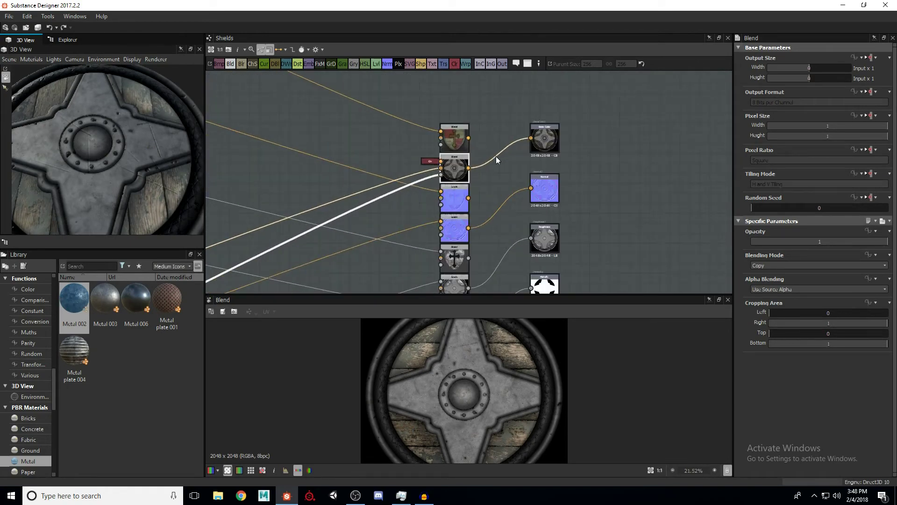
drag(468, 138, 531, 138)
middle_drag(484, 216, 483, 177)
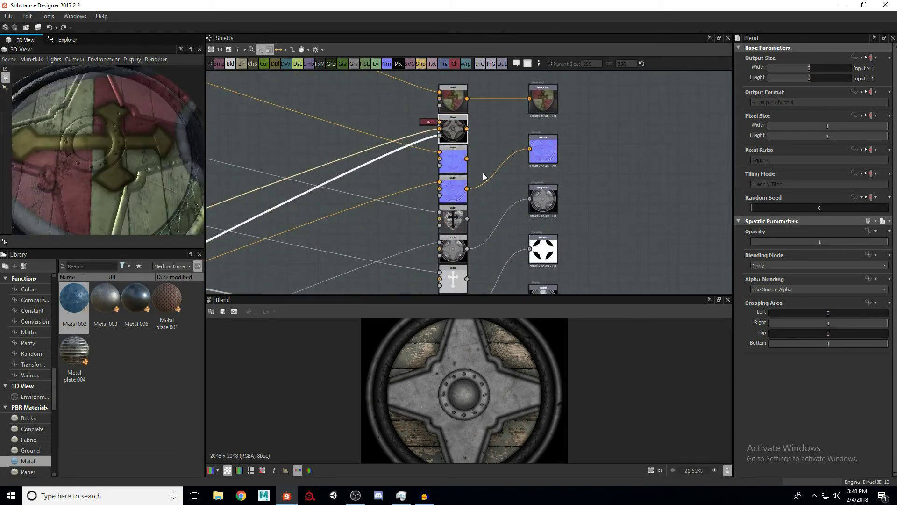
drag(468, 161, 529, 149)
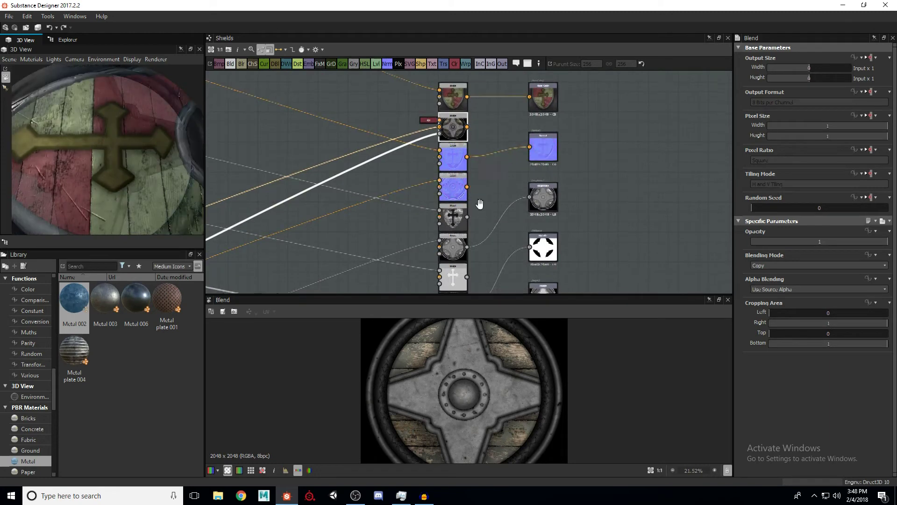
Connect the heater shield's roughness and metallic Blends to the Roughness and Metallic outputs
middle_drag(481, 203, 466, 176)
drag(469, 180, 531, 161)
middle_drag(472, 237, 476, 204)
drag(473, 207, 536, 178)
middle_drag(501, 236, 486, 198)
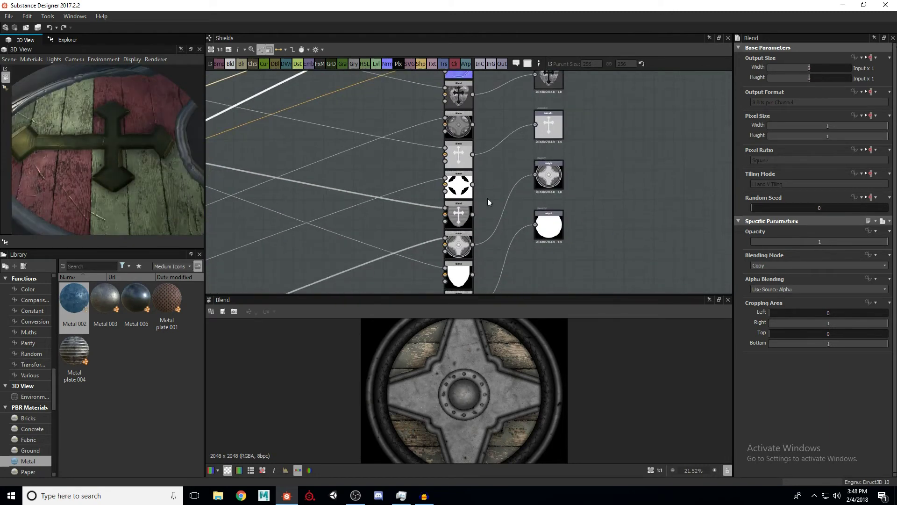
Connect the heater shield's height Blend to the Height output and its white shape mask Blend to the last output
drag(538, 181, 536, 175)
middle_drag(511, 215, 517, 170)
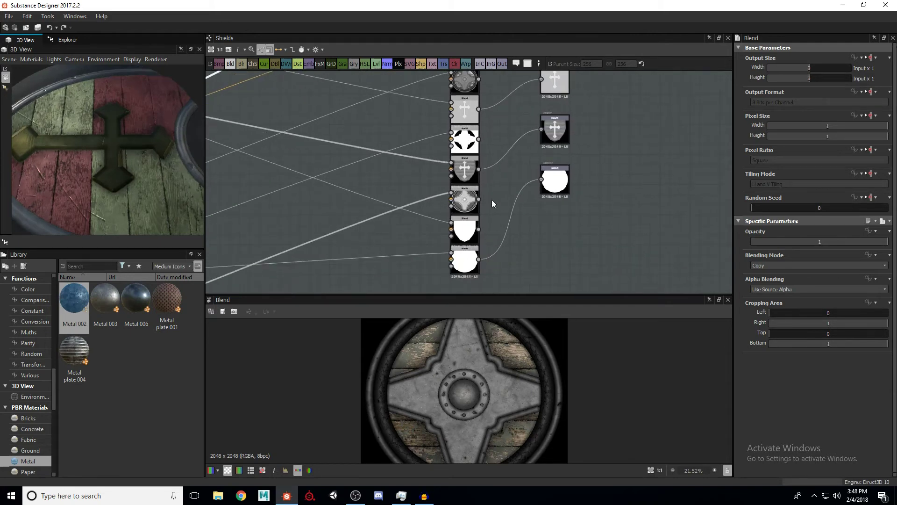
drag(479, 199, 544, 180)
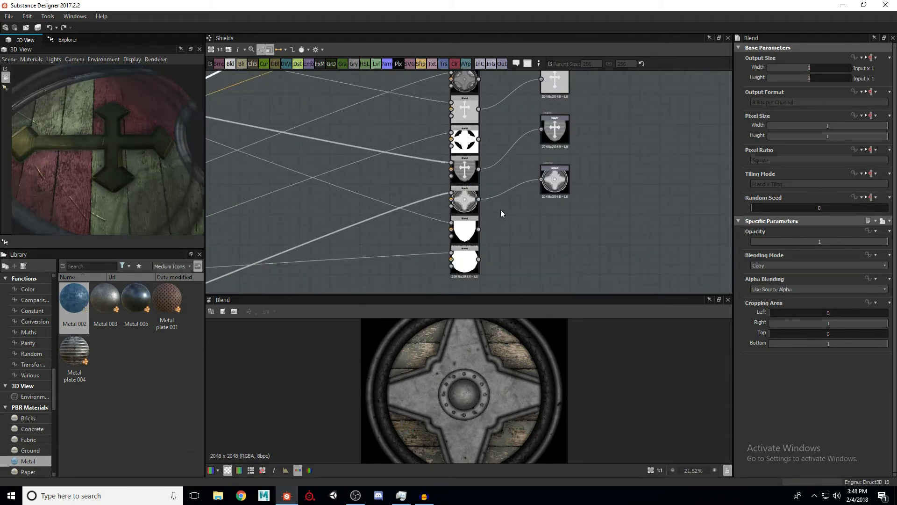
mouse_move(510, 216)
middle_down()
mouse_move(509, 231)
mouse_move(503, 199)
middle_up()
drag(474, 231, 538, 183)
Examine the heater shield from the front in the 3D preview and survey its frames in the graph
drag(115, 169, 145, 161)
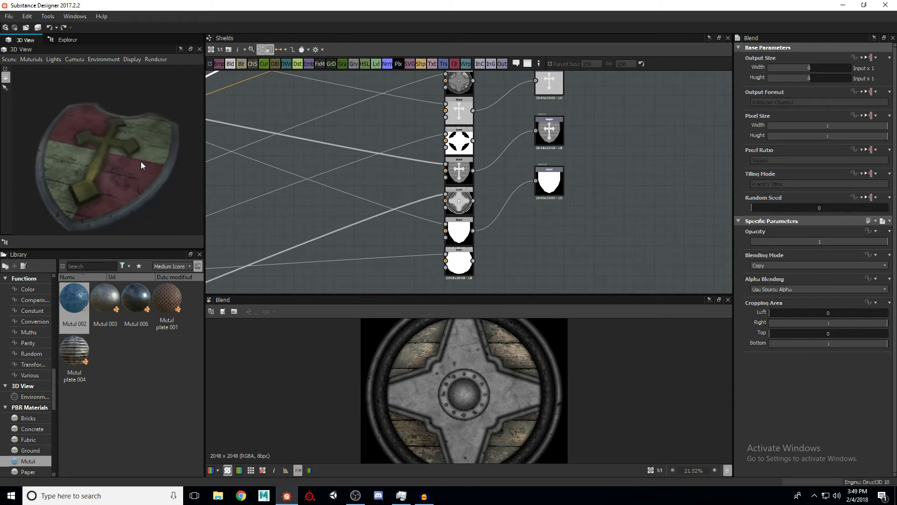
scroll(511, 184, down, 8)
middle_drag(410, 172, 519, 196)
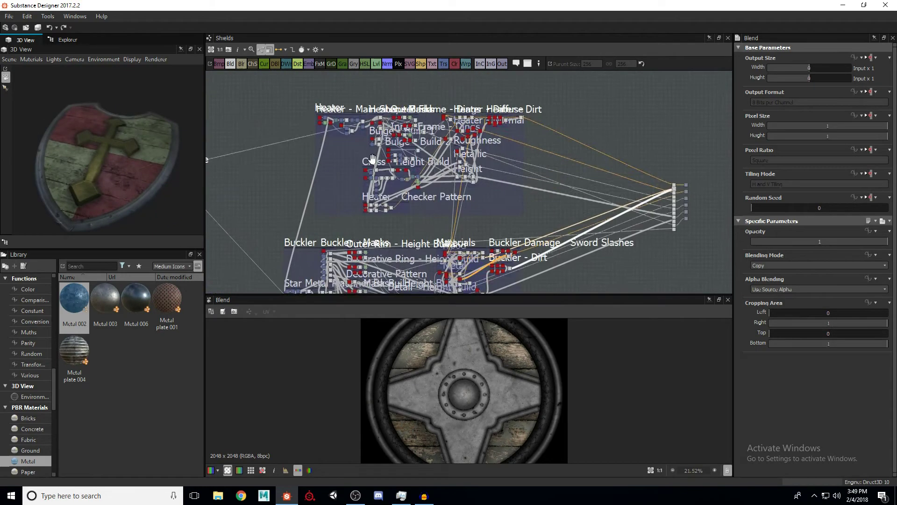
scroll(311, 160, up, 6)
scroll(308, 171, up, 3)
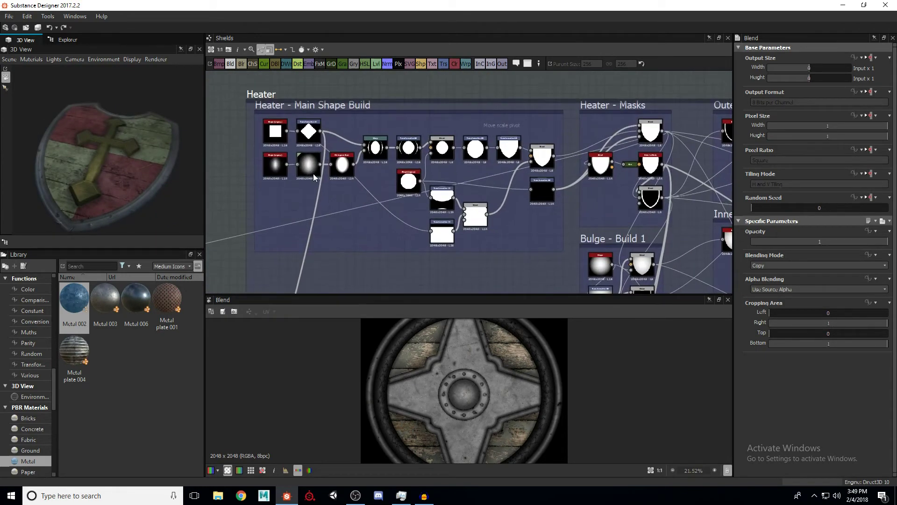
mouse_move(137, 177)
mouse_down()
mouse_move(143, 201)
mouse_move(147, 186)
mouse_up()
scroll(591, 202, down, 6)
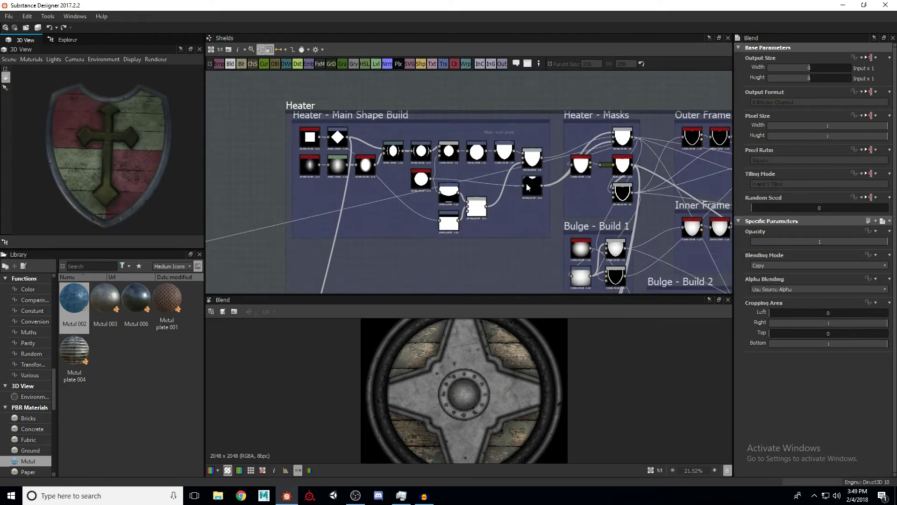
scroll(293, 143, up, 6)
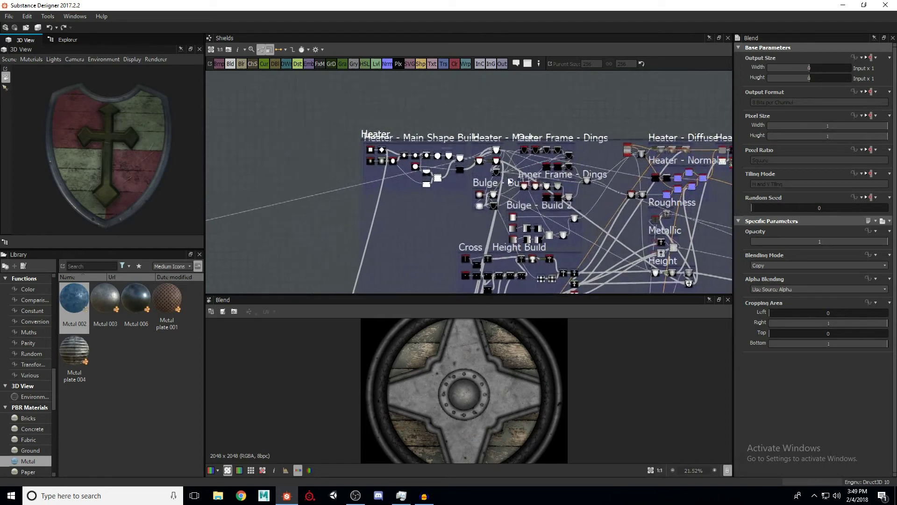
Inspect the Square Shape node's parameters and its rotated Transformation 2D in the Heater - Main Shape Build frame
double_click(293, 140)
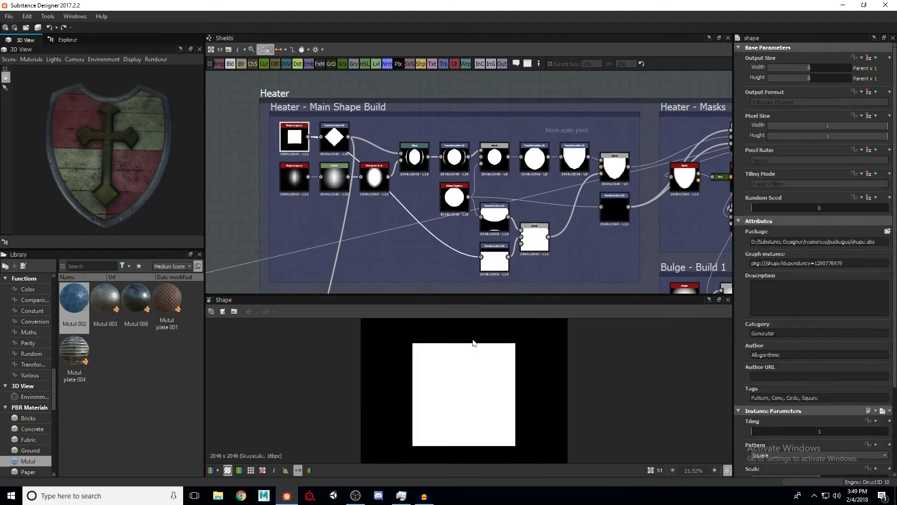
scroll(475, 345, down, 3)
scroll(750, 332, down, 3)
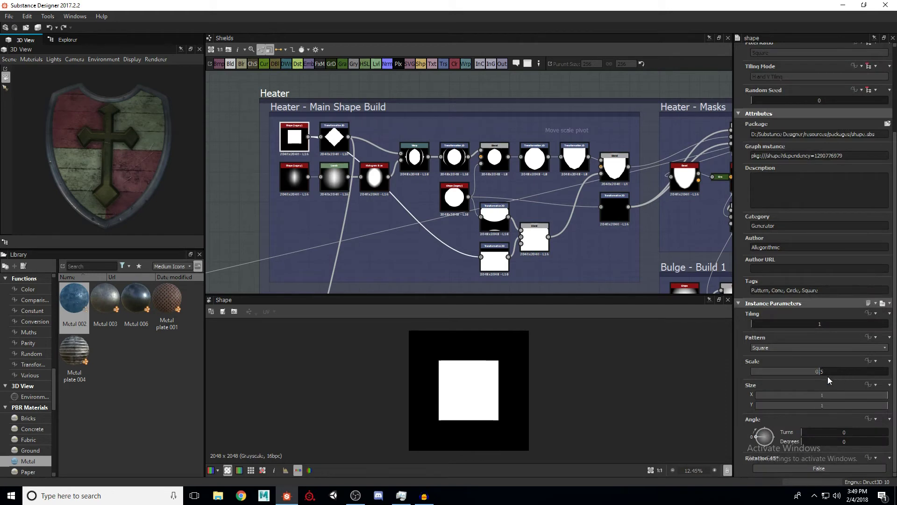
double_click(334, 137)
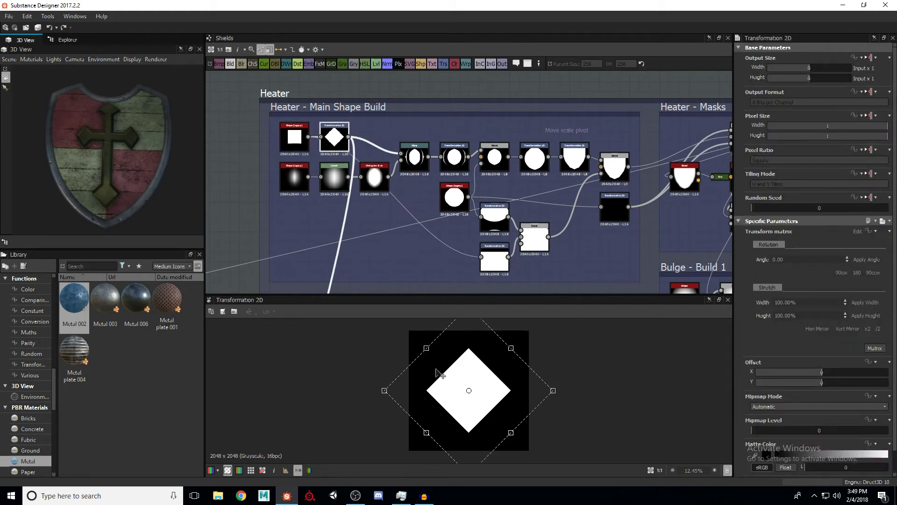
scroll(299, 235, up, 3)
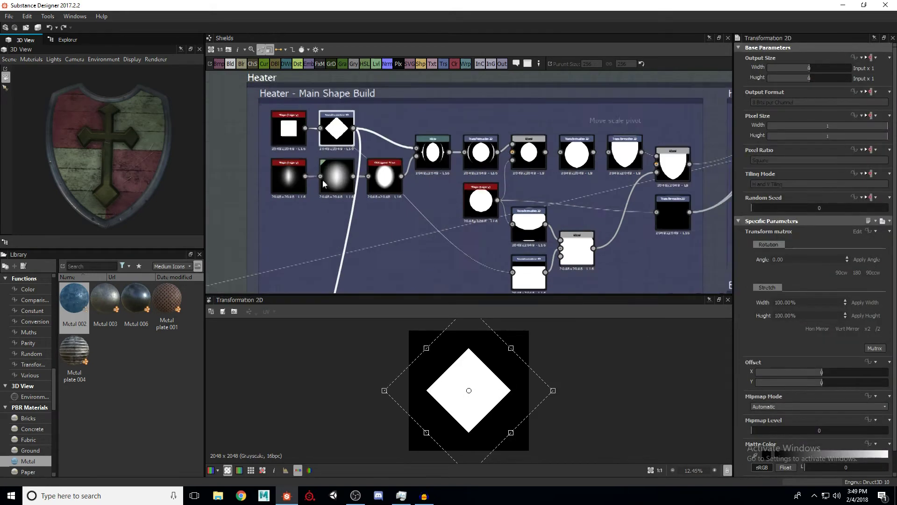
Inspect the Ridged Bell Shape, Levels and Histogram Scan nodes that build the warp's gradient input
double_click(290, 189)
scroll(755, 355, down, 3)
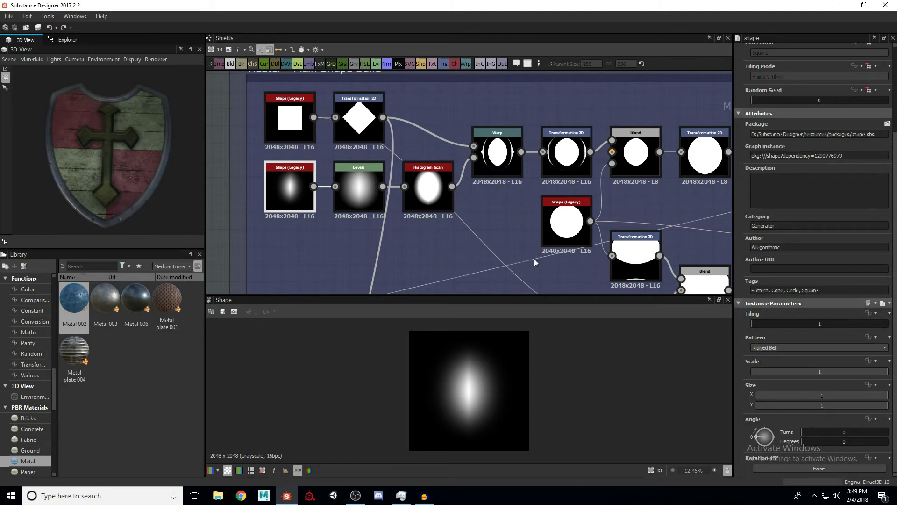
double_click(358, 189)
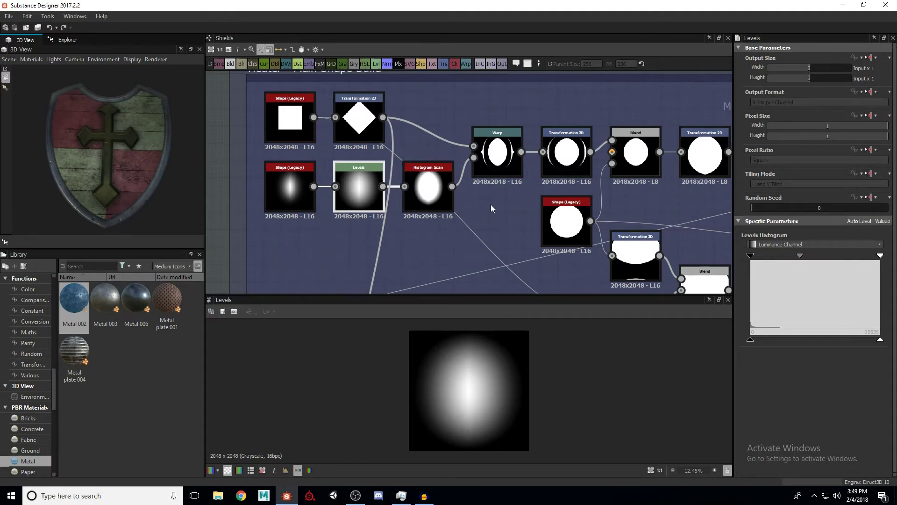
click(415, 192)
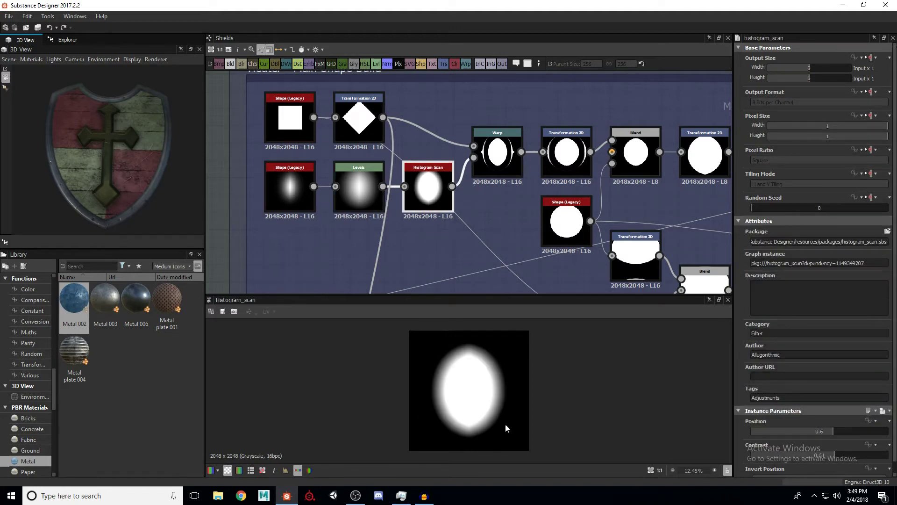
scroll(742, 296, down, 1)
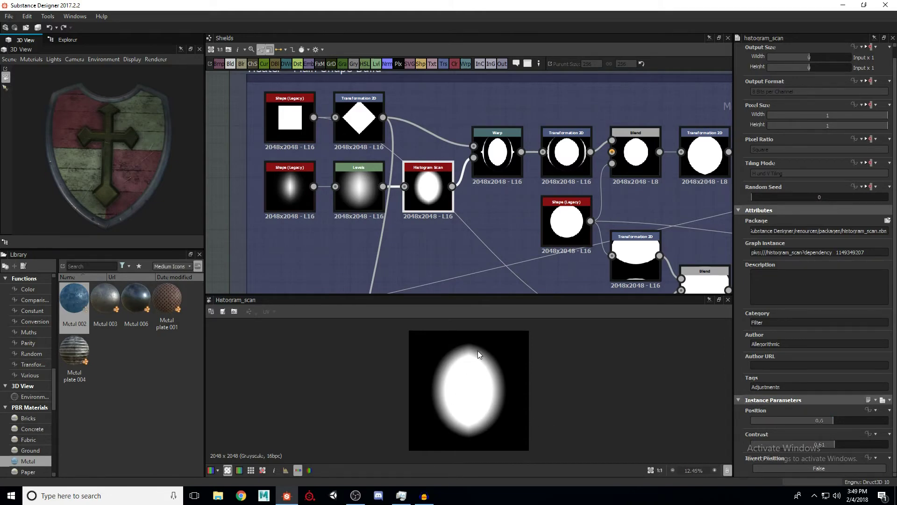
Inspect the Warp node's result and intensity, and the Transformation 2D that widens the warped shape
click(497, 160)
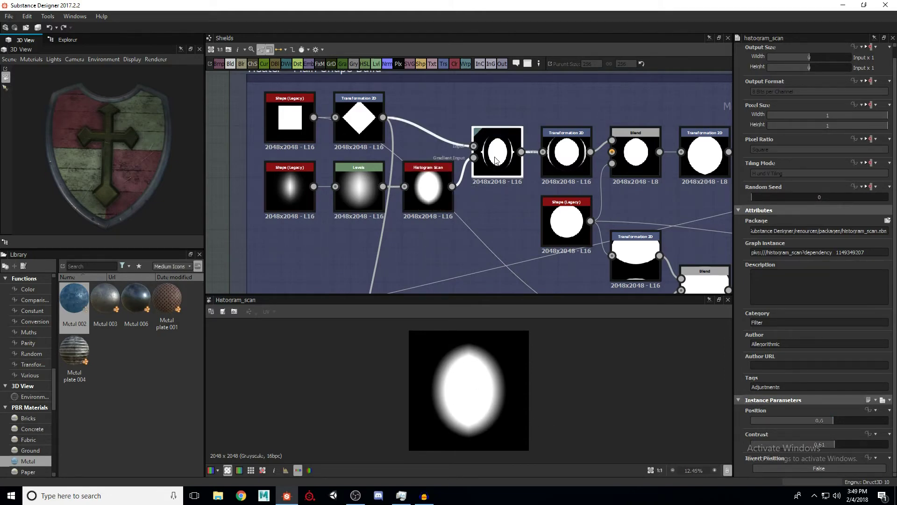
scroll(479, 368, up, 1)
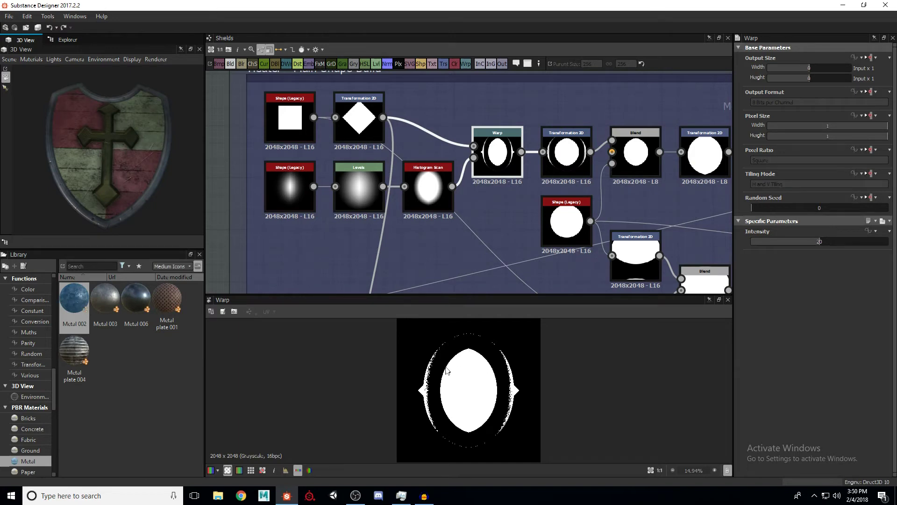
middle_drag(564, 166, 504, 180)
click(504, 180)
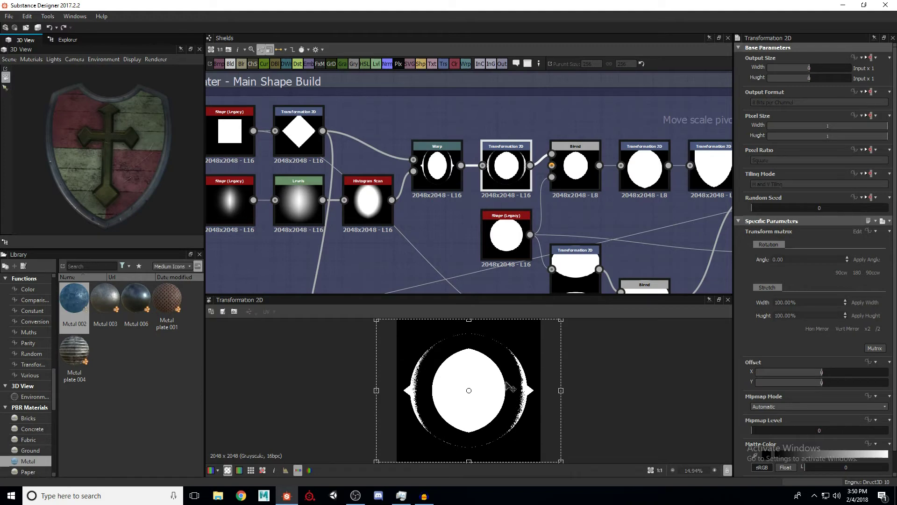
Examine how the Disc Shape masks the widened warp shape in the Blend node
click(572, 169)
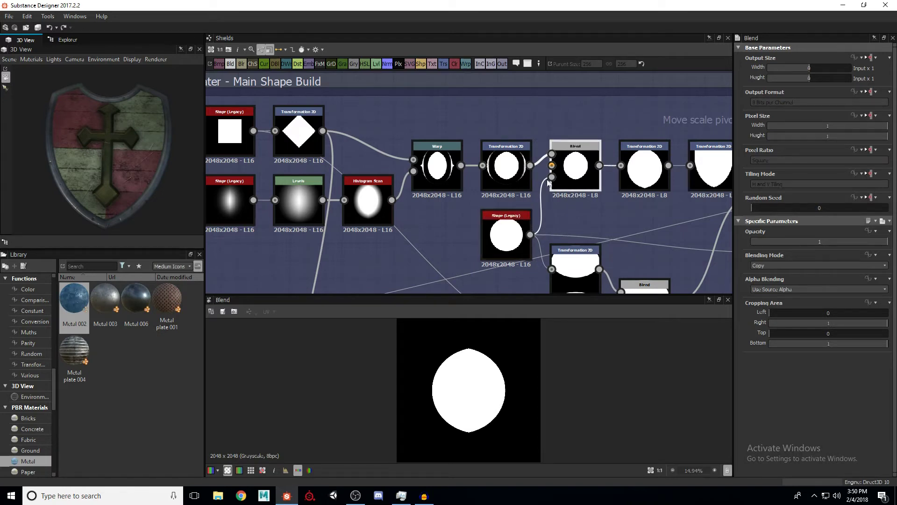
click(506, 233)
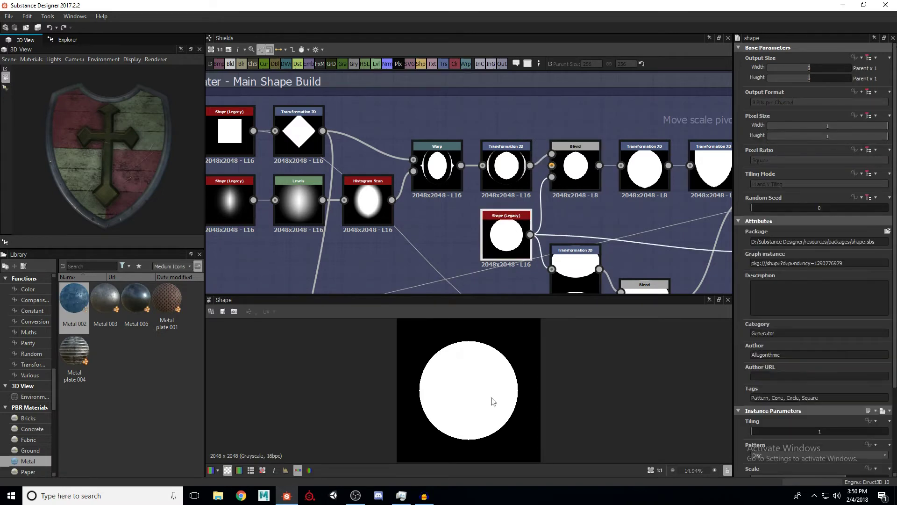
scroll(775, 315, down, 4)
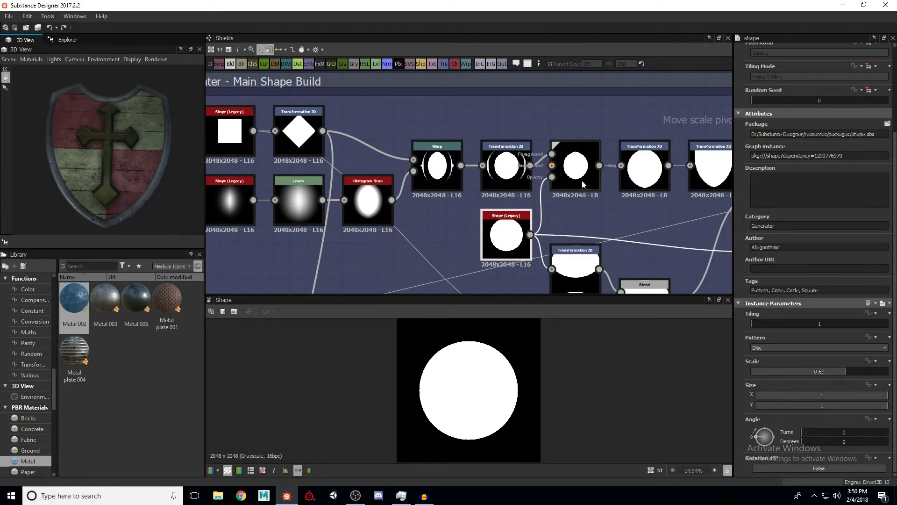
click(518, 178)
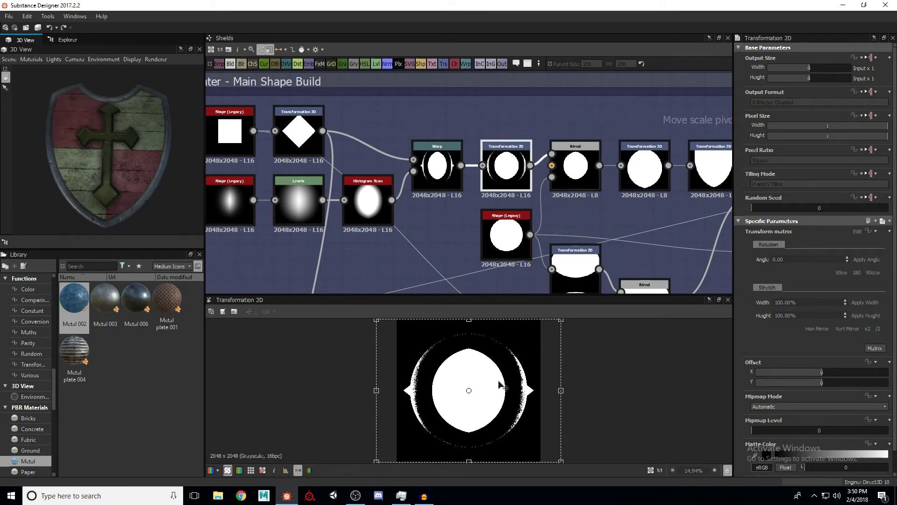
click(575, 176)
Inspect the two Transformation 2D nodes after the Blend that enlarge and stretch the pointed shape under the Move scale pivot note
middle_drag(639, 167, 488, 190)
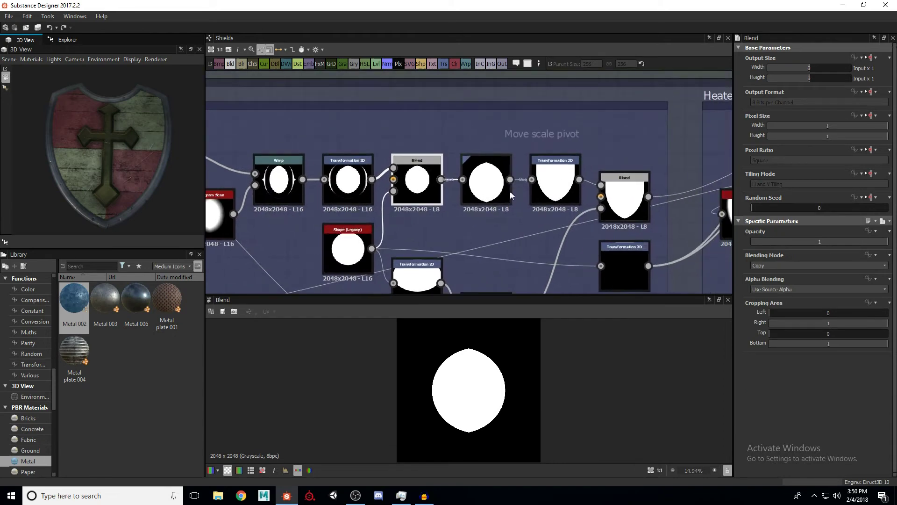
click(487, 180)
scroll(469, 376, down, 2)
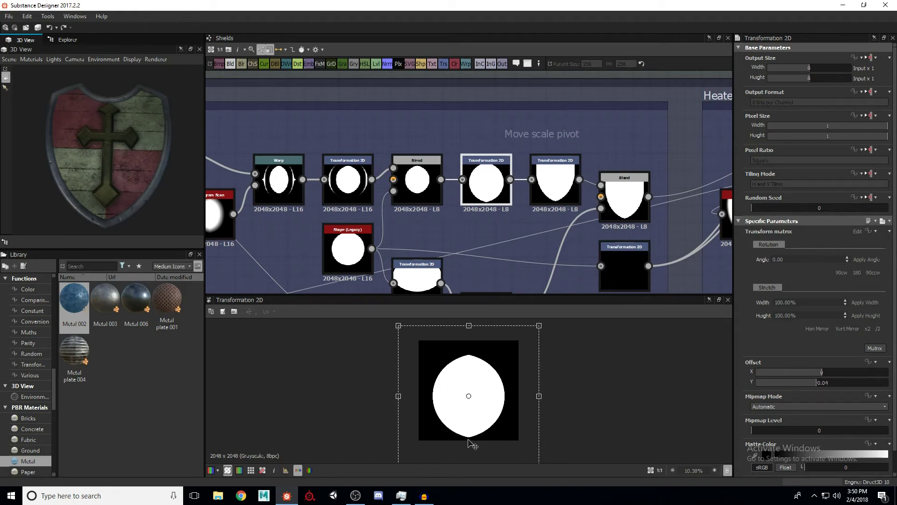
click(542, 178)
scroll(484, 401, down, 4)
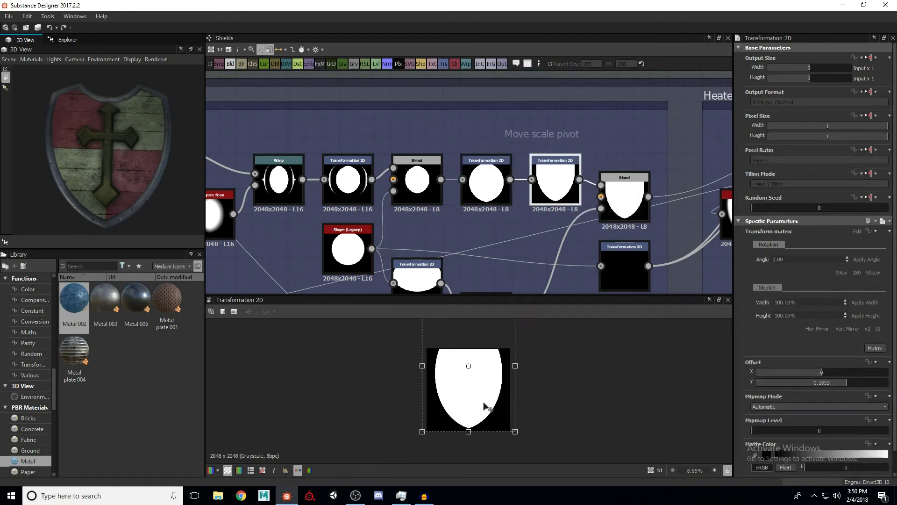
scroll(462, 383, up, 1)
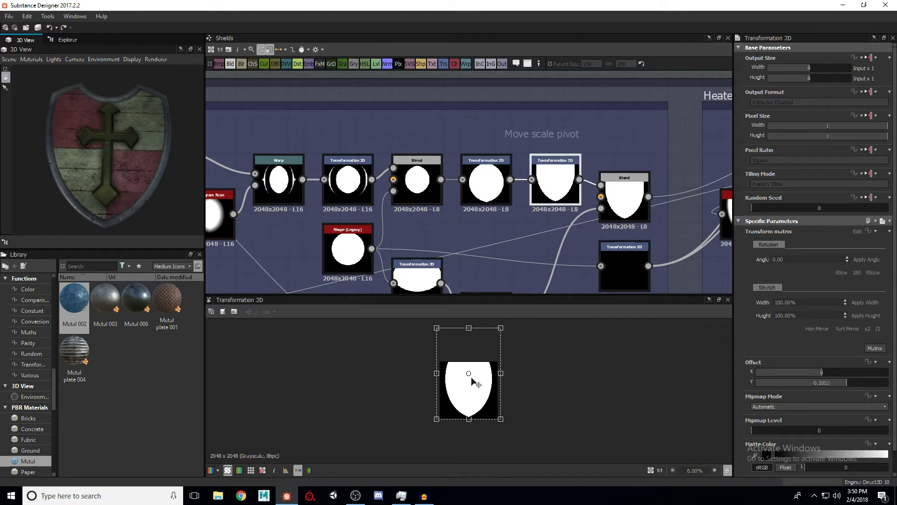
scroll(472, 381, up, 1)
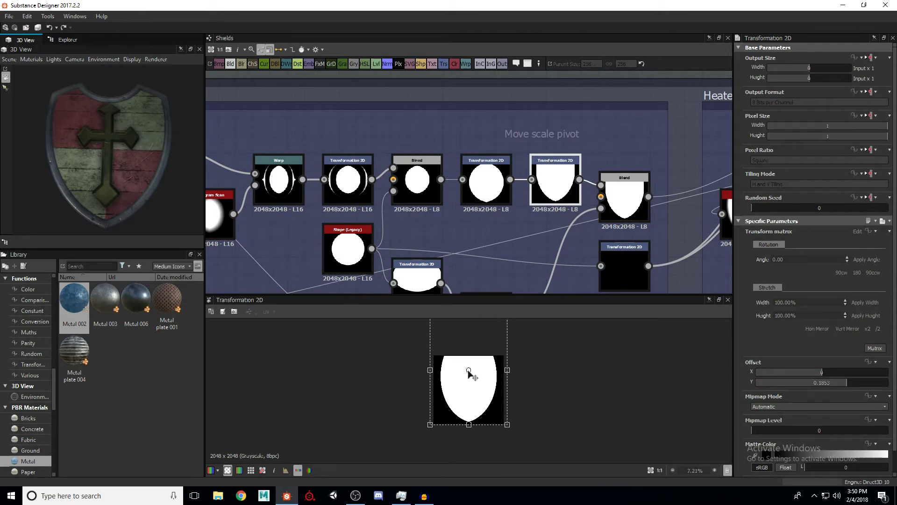
scroll(567, 236, up, 3)
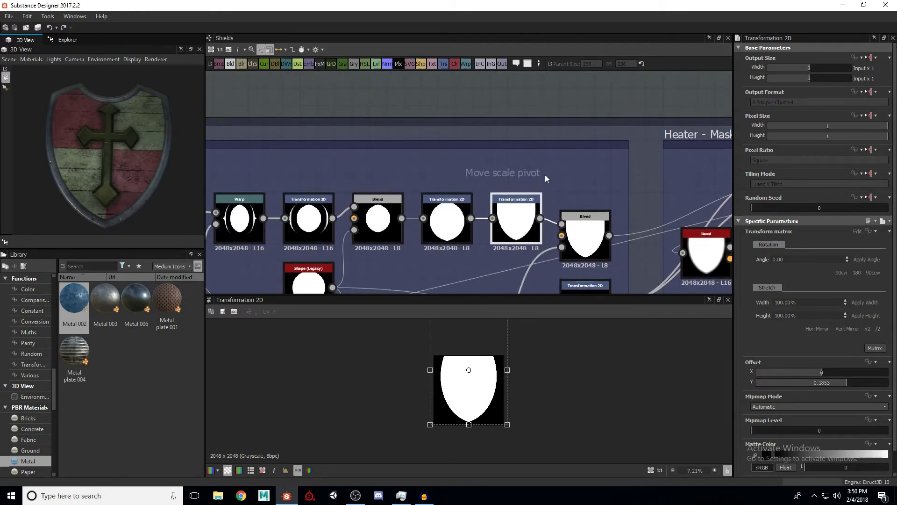
Add a Transformation 2D node above the Heater frame, move its pivot near the image's lower edge and try scaling around it
key(space)
text(transf)
key(Return)
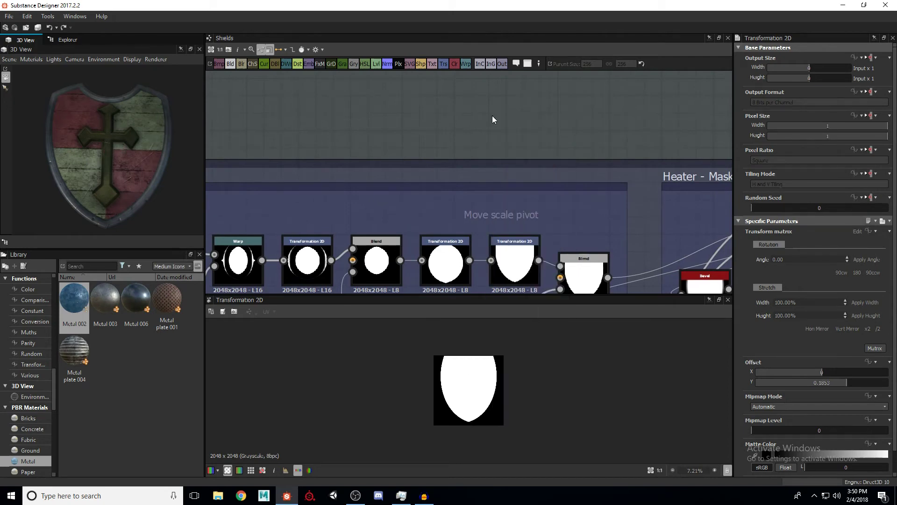
scroll(486, 396, up, 1)
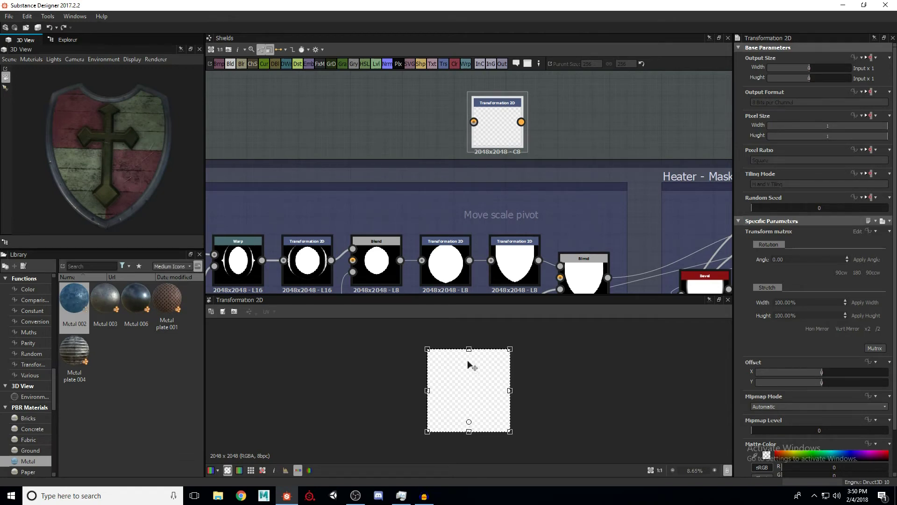
mouse_move(468, 349)
mouse_down()
mouse_move(470, 306)
mouse_move(470, 349)
mouse_up()
drag(511, 392, 527, 434)
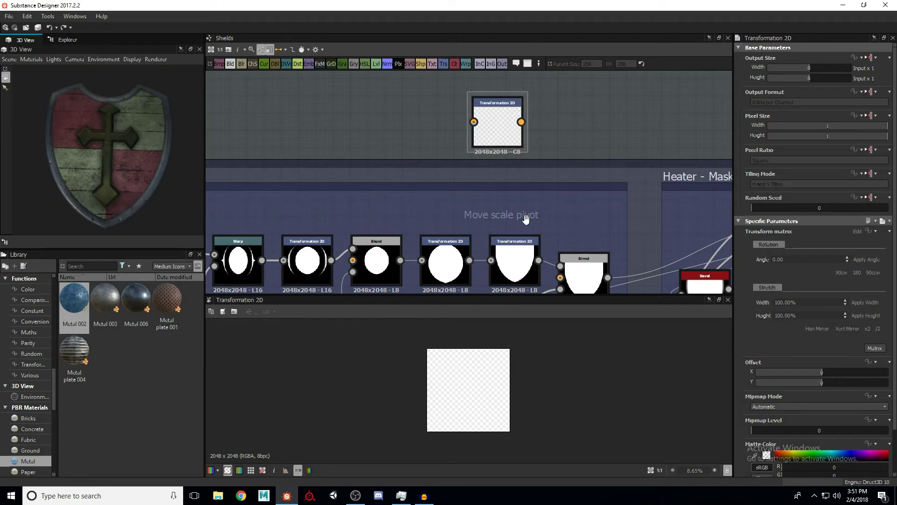
Inspect the stretched shield-shape Transformation 2D and the Transformation 2D that flattens the disc for the shield's top curve
middle_drag(520, 245, 514, 206)
click(514, 208)
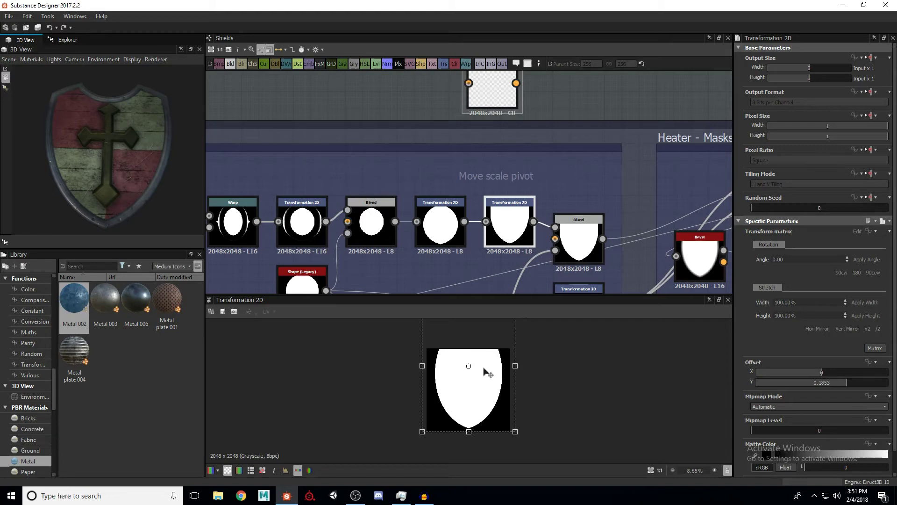
middle_drag(533, 221, 583, 94)
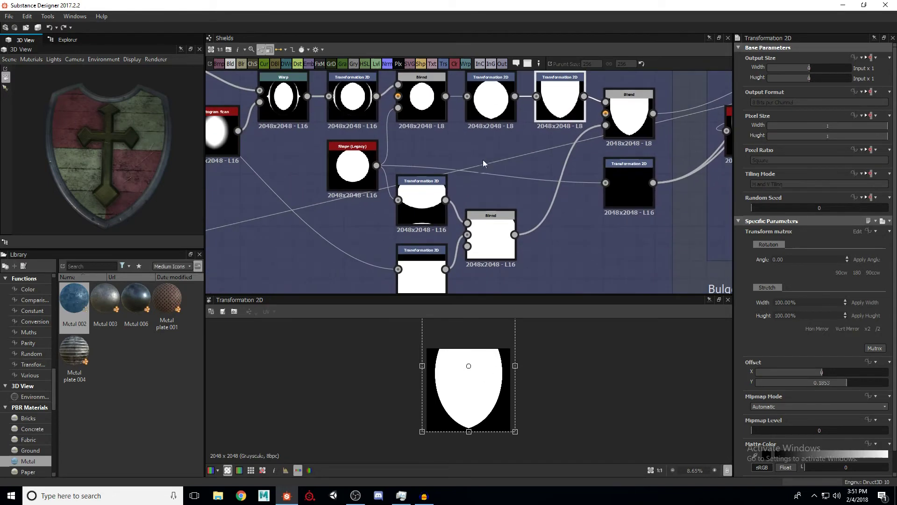
click(356, 172)
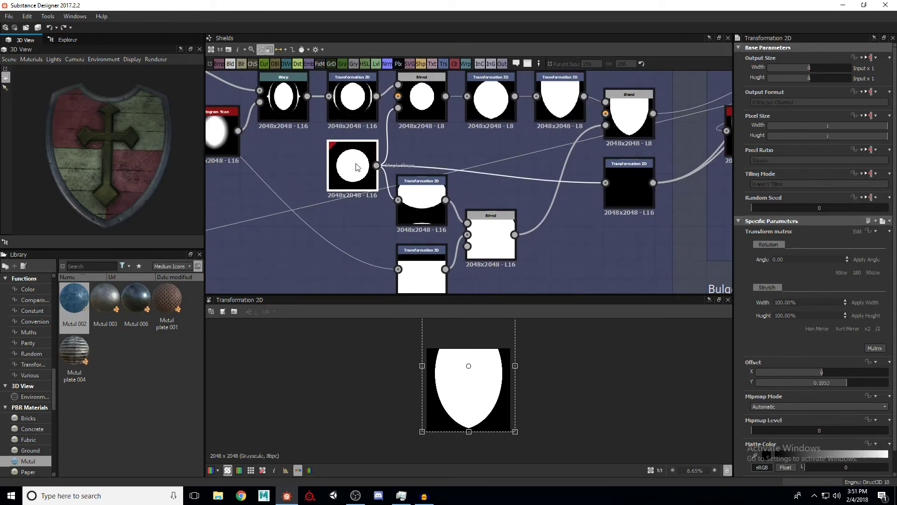
click(430, 208)
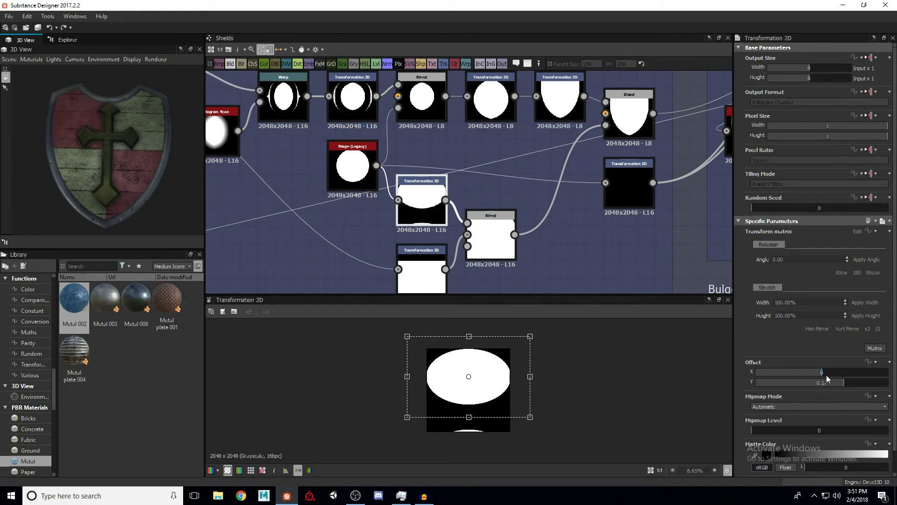
Inspect the Add (Linear Dodge) Blend that combines the flattened disc with the enlarged, lowered square from the other Transformation 2D node
scroll(754, 341, down, 1)
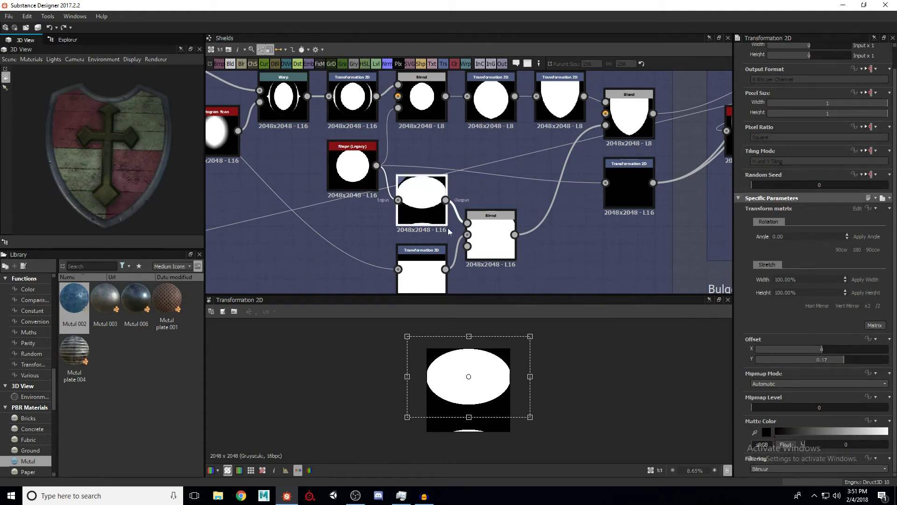
scroll(544, 257, down, 1)
click(491, 192)
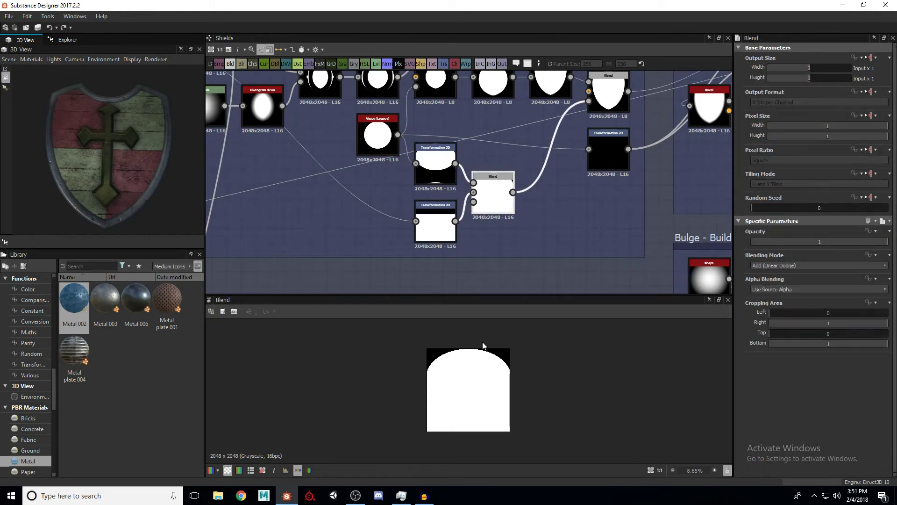
middle_drag(400, 217, 414, 236)
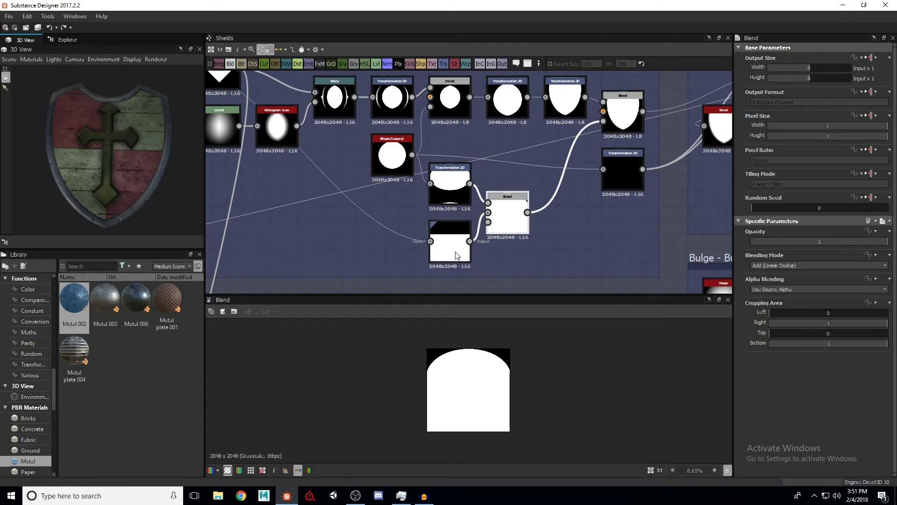
middle_drag(396, 234, 478, 289)
middle_drag(260, 127, 279, 126)
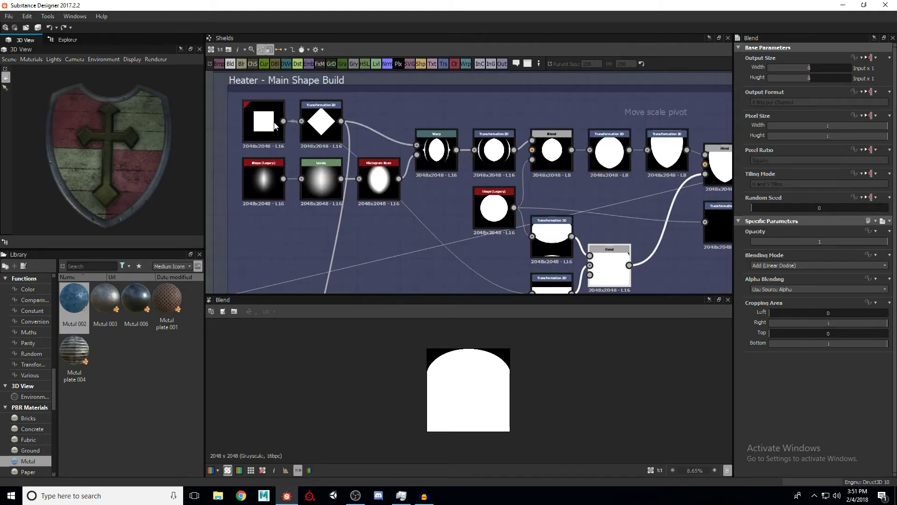
double_click(275, 126)
middle_drag(516, 240, 426, 165)
double_click(459, 228)
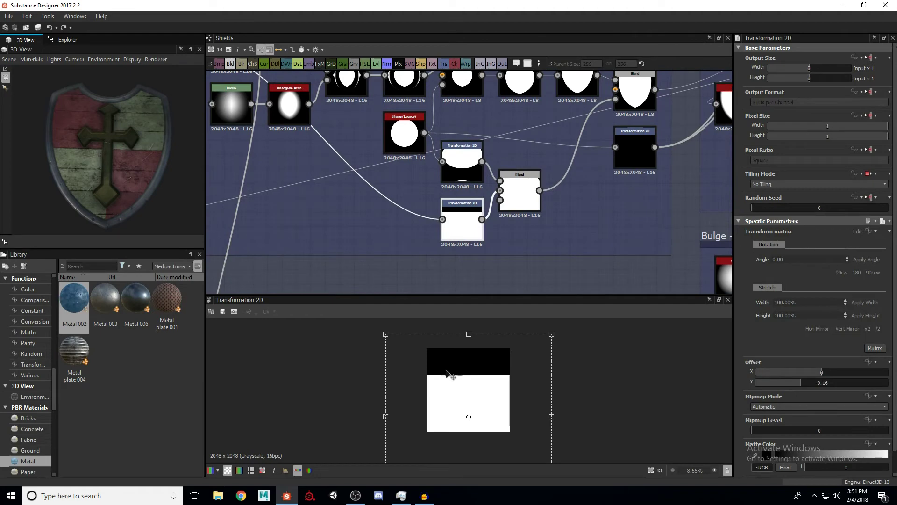
double_click(519, 208)
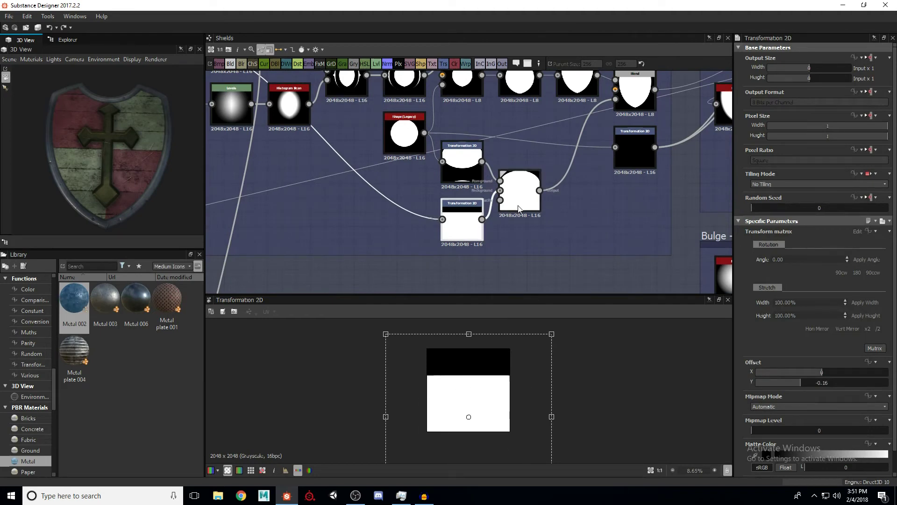
Examine the Blend node that uses the rounded-top mask to cut the upper edge of the pointed shield shape
middle_drag(582, 181, 553, 207)
double_click(545, 105)
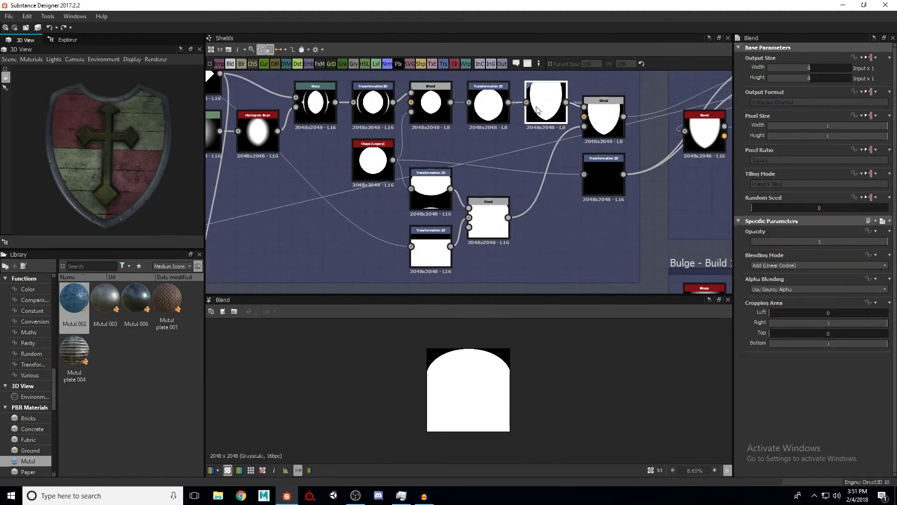
double_click(487, 226)
double_click(604, 123)
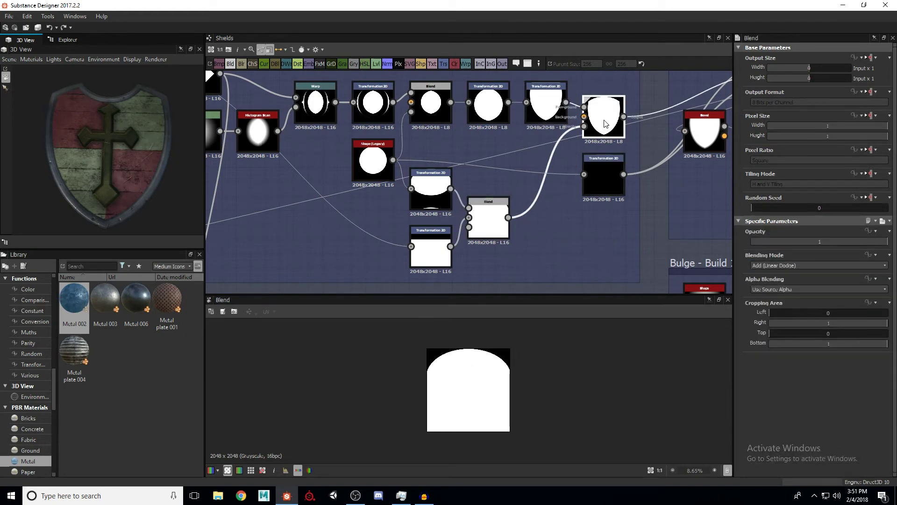
scroll(476, 355, up, 10)
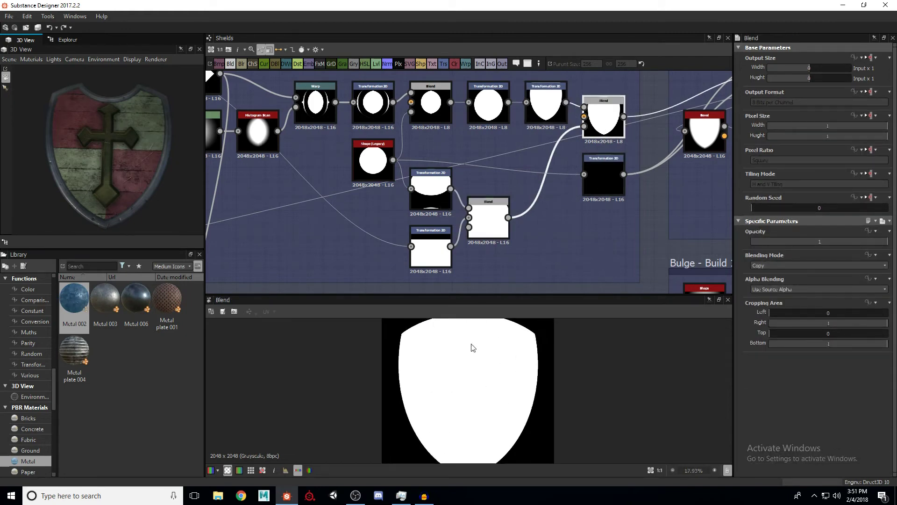
scroll(484, 386, down, 10)
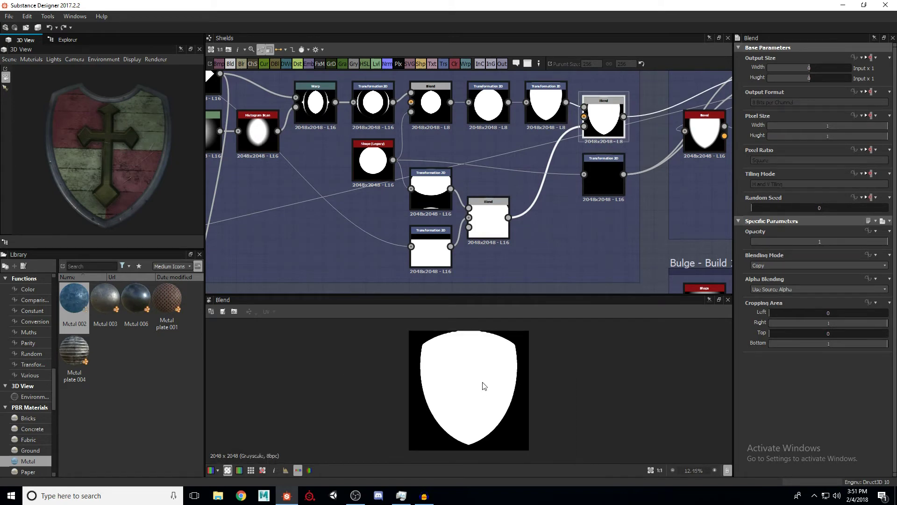
Inspect the small offset disc Transformation 2D and the Subtract Blend that cuts it from the shield in the Heater - Masks frame
middle_drag(639, 168, 525, 214)
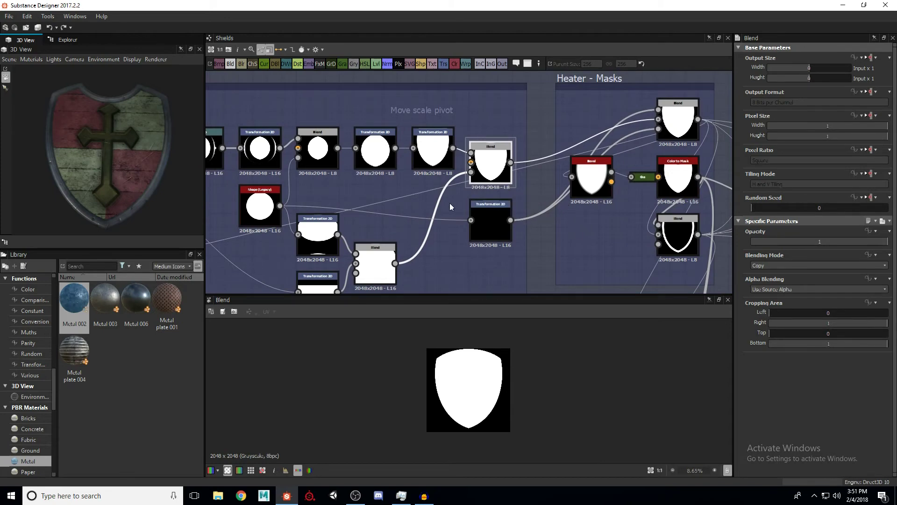
double_click(260, 206)
double_click(489, 214)
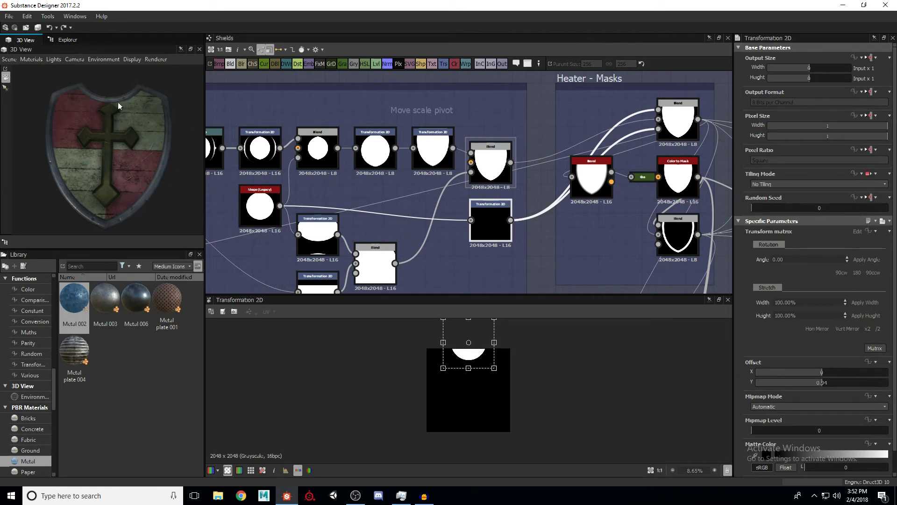
middle_drag(683, 116, 591, 134)
click(591, 134)
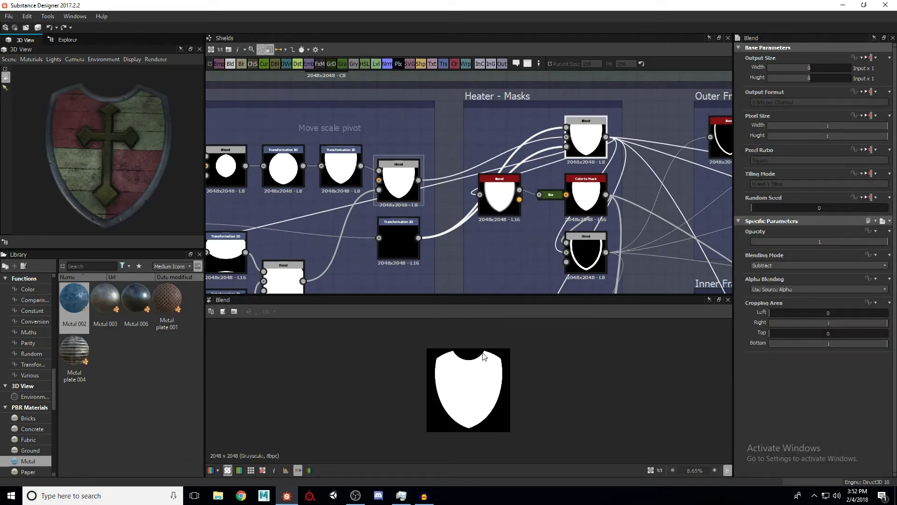
Move the Bevel node lower within the Heater - Masks frame and inspect its height output and Distance setting
middle_drag(511, 285, 500, 259)
drag(491, 169, 492, 204)
middle_drag(624, 194, 577, 171)
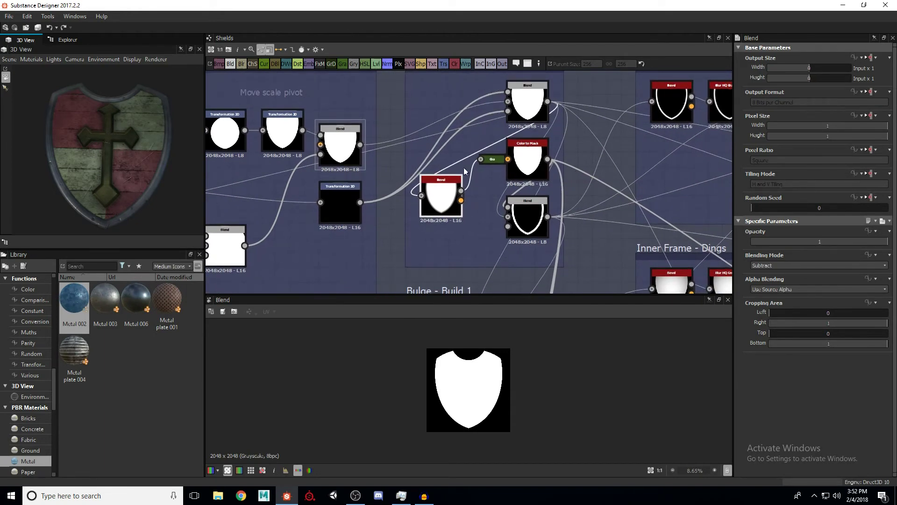
click(450, 205)
double_click(450, 205)
scroll(549, 373, up, 3)
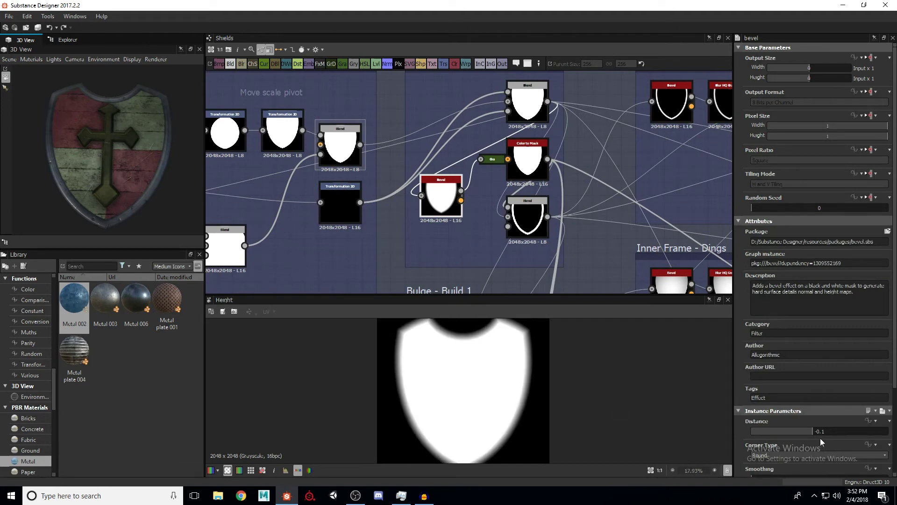
Compare the Color to Mask inner shape, the full shield mask and the Subtract Blend that turns them into the outer frame mask
double_click(532, 160)
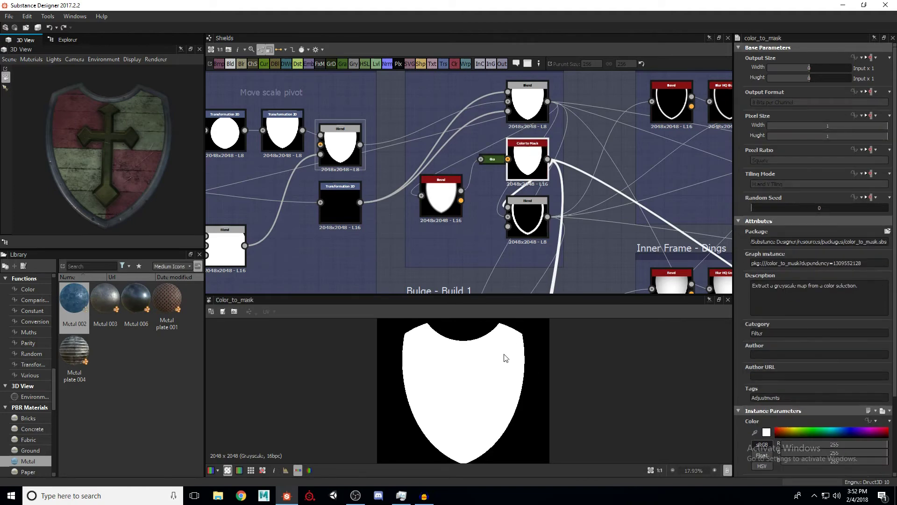
scroll(798, 374, down, 3)
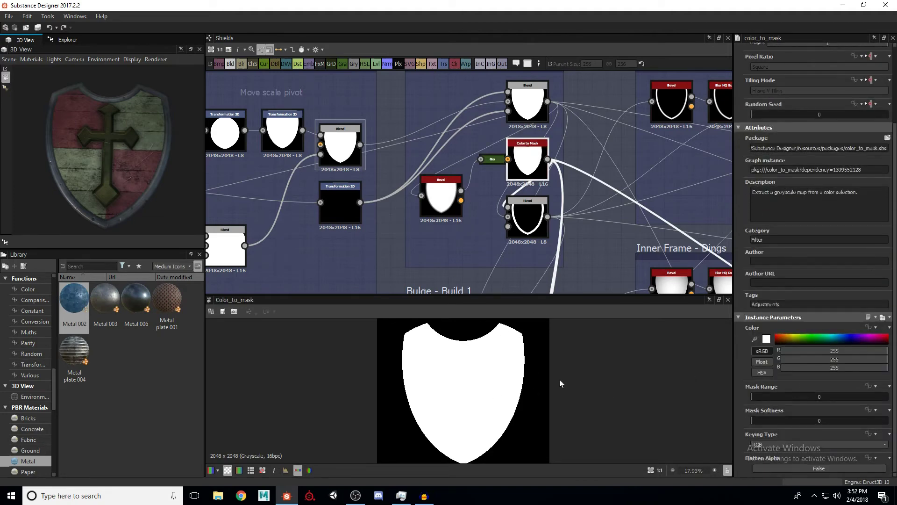
click(531, 110)
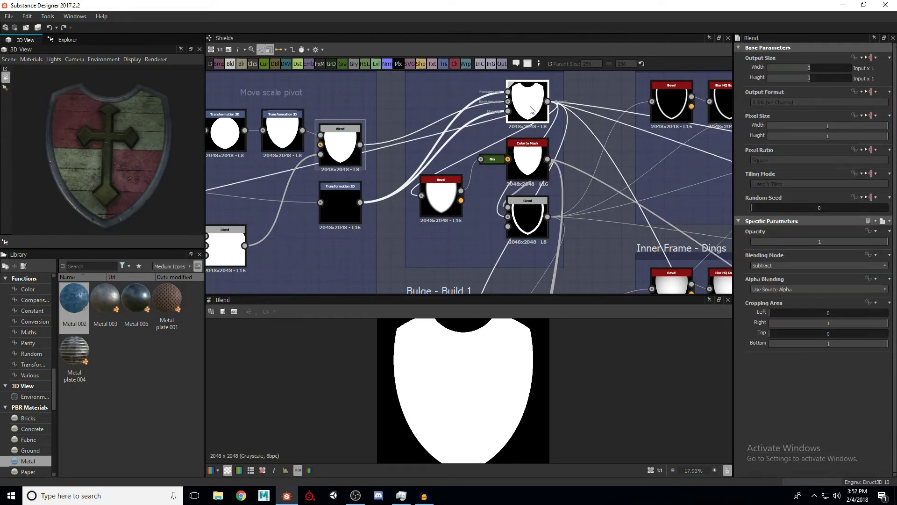
click(538, 216)
scroll(471, 359, down, 2)
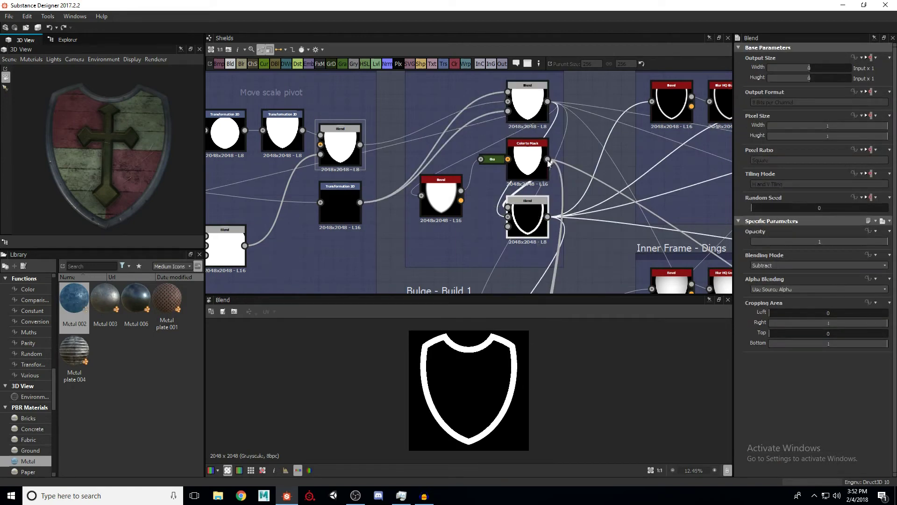
click(436, 191)
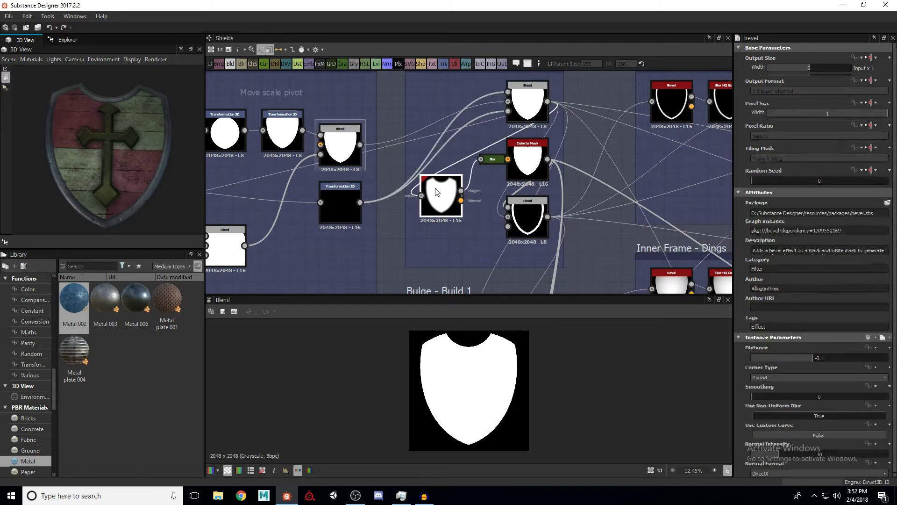
click(525, 166)
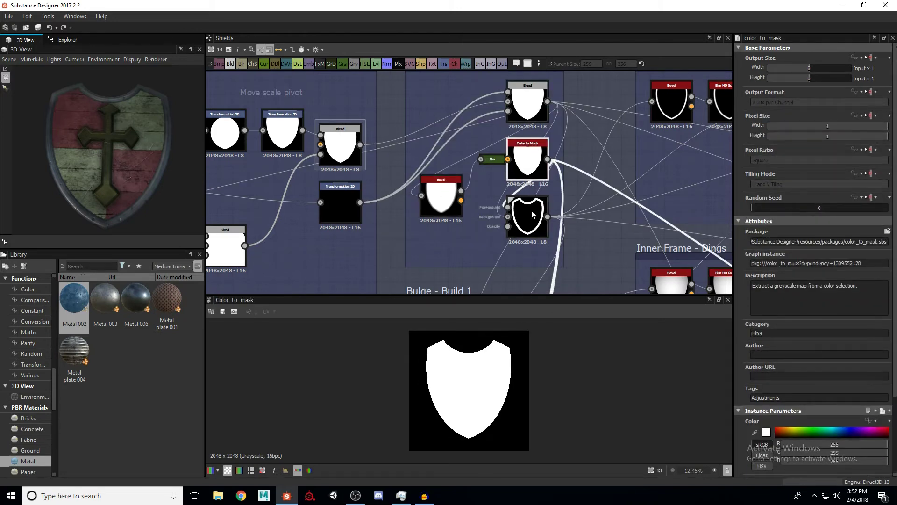
click(529, 229)
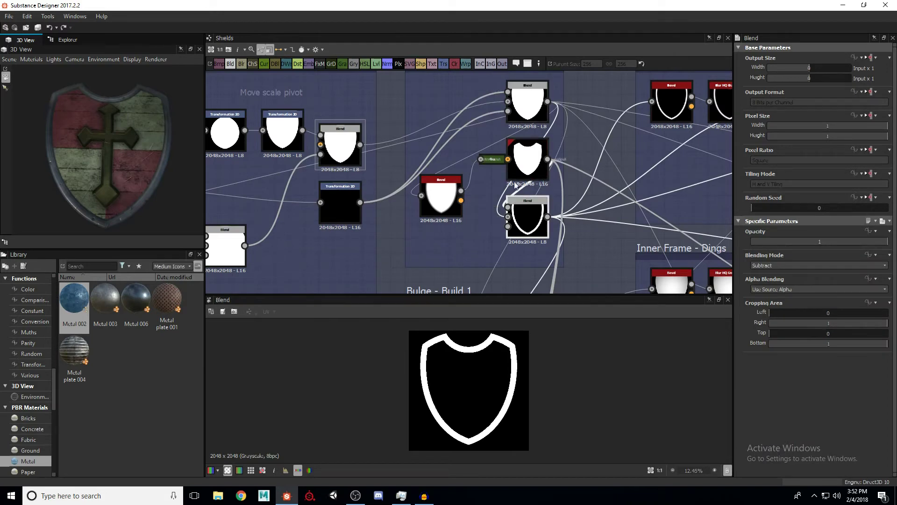
click(532, 161)
click(528, 105)
click(533, 207)
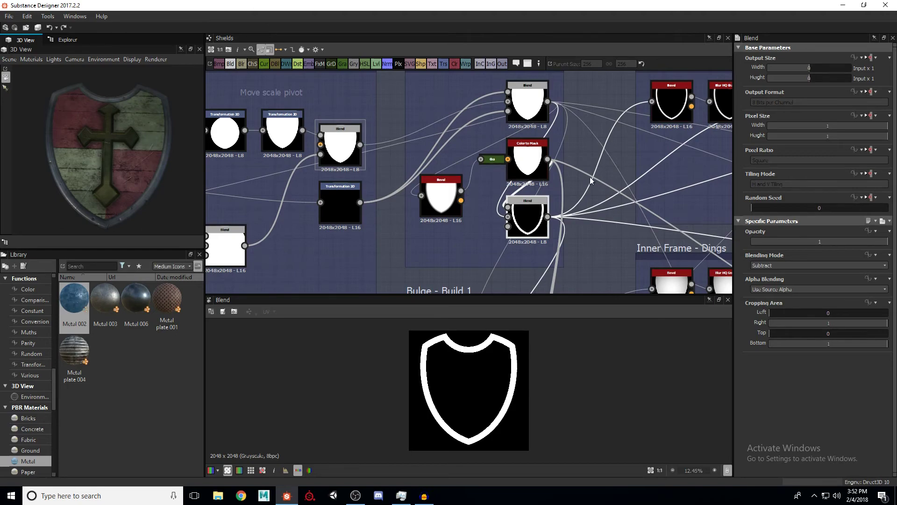
Inspect the Outer Frame - Dings chain from the Bevel, blur and Levels nodes to the Subtract Blend that adds the dings
scroll(537, 180, down, 4)
scroll(530, 178, up, 4)
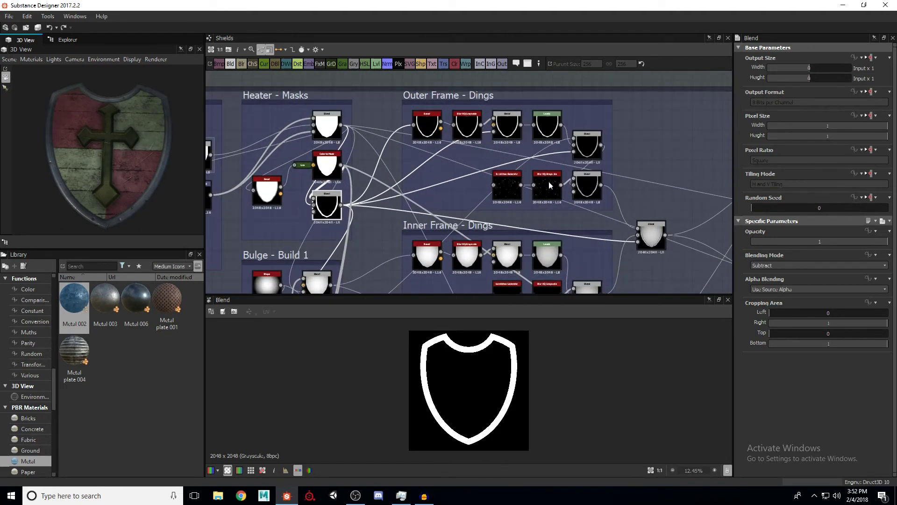
scroll(447, 117, up, 1)
click(425, 126)
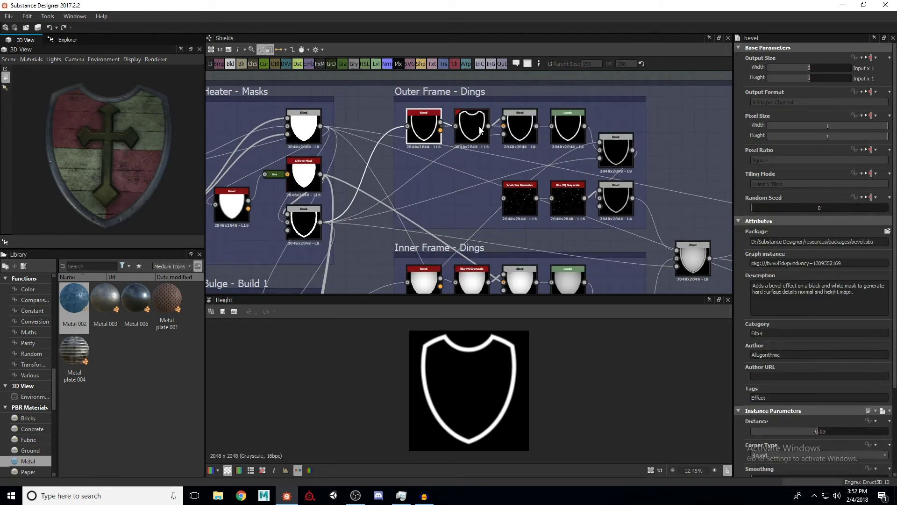
click(520, 128)
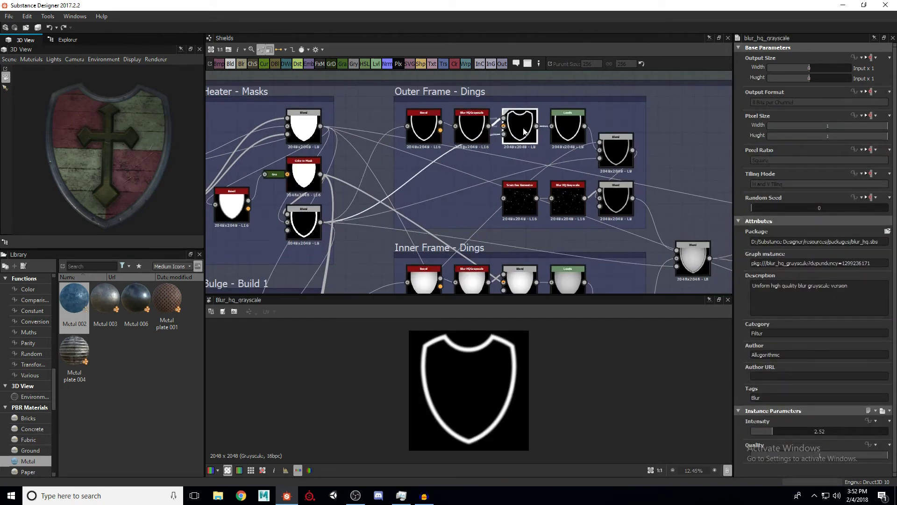
click(569, 133)
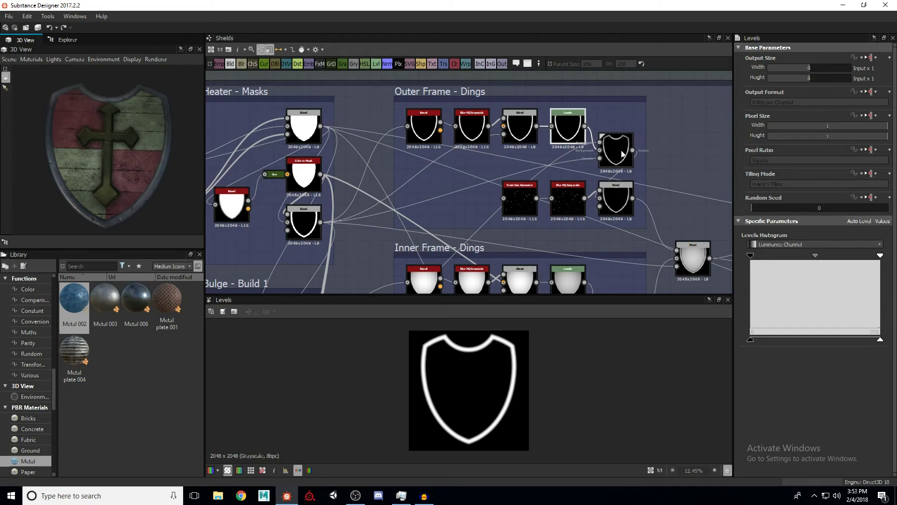
click(520, 199)
drag(601, 202, 600, 198)
click(616, 199)
scroll(490, 339, up, 3)
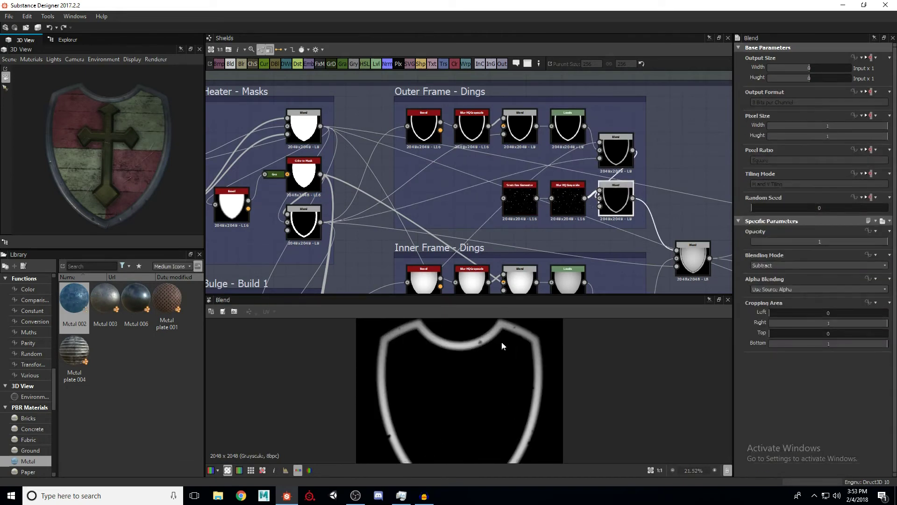
Inspect the final Blend of the Inner Frame - Dings group and the Blend that combines the inner and outer frames
middle_drag(606, 204, 574, 201)
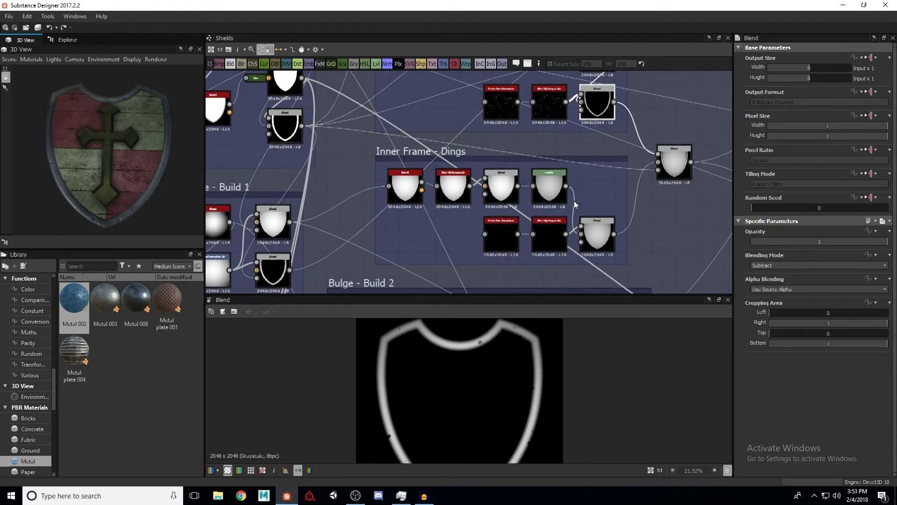
click(597, 229)
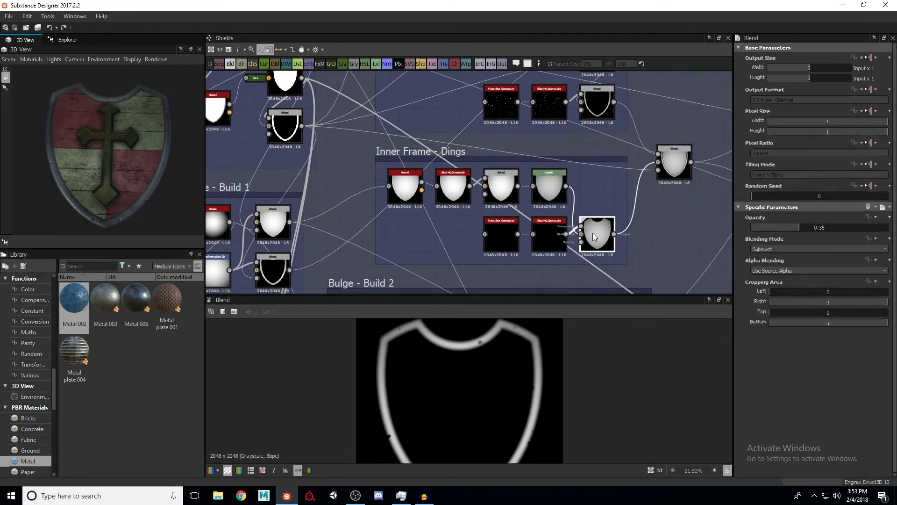
scroll(473, 366, down, 1)
click(674, 163)
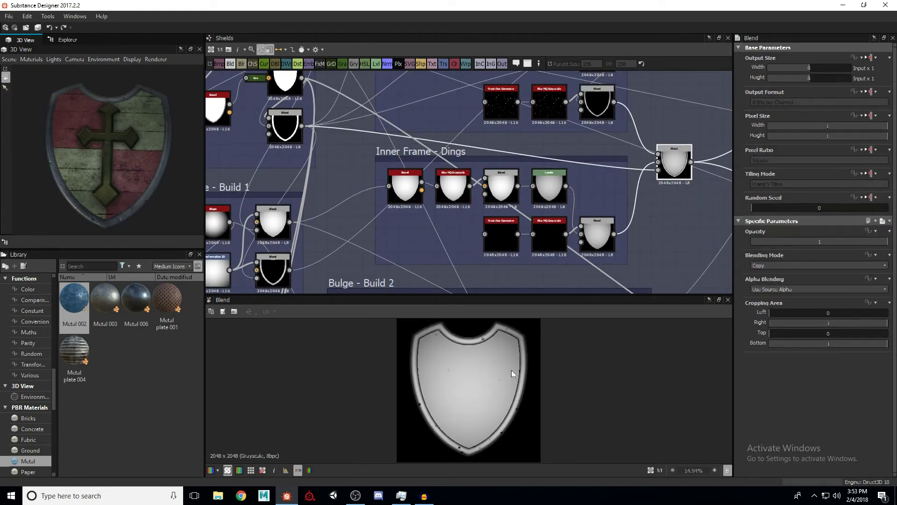
Raise the height scale of the 3D preview's default material to 0.75 and view the shield's relief from several angles
scroll(462, 190, down, 5)
scroll(453, 207, up, 2)
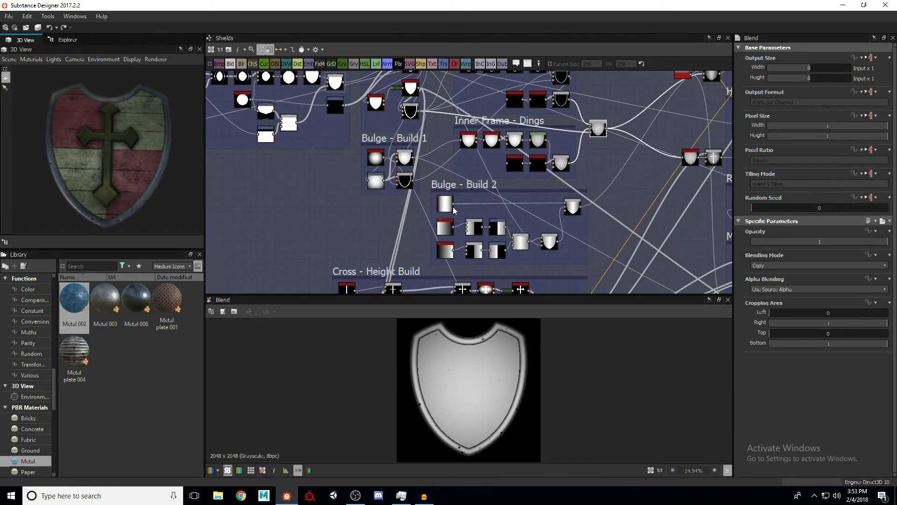
drag(159, 169, 86, 124)
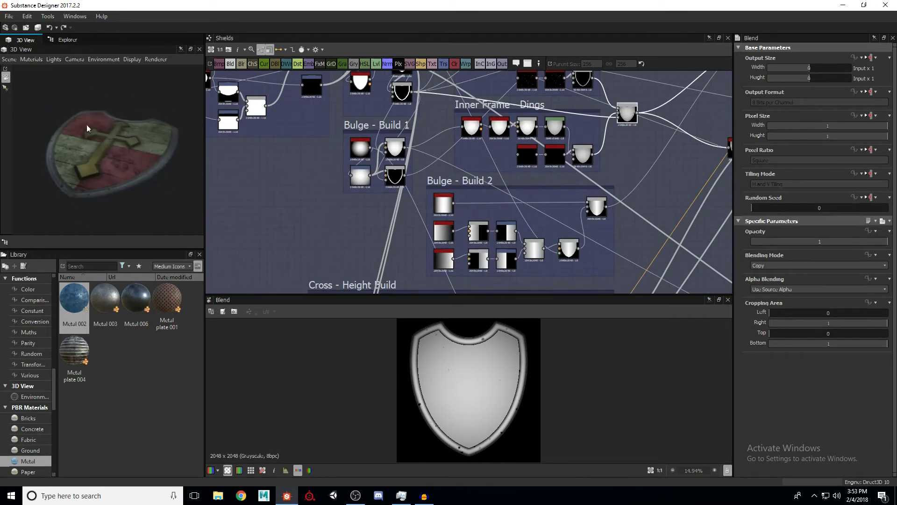
click(32, 59)
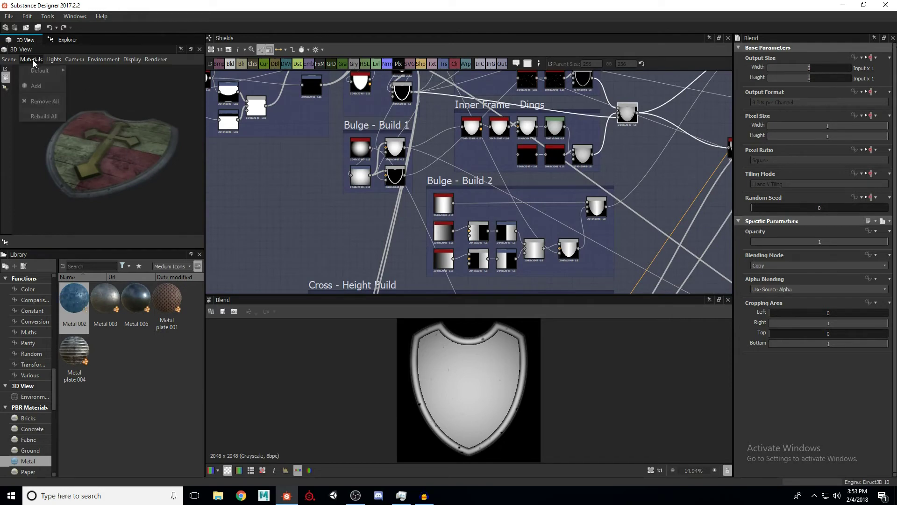
mouse_move(47, 72)
click(81, 71)
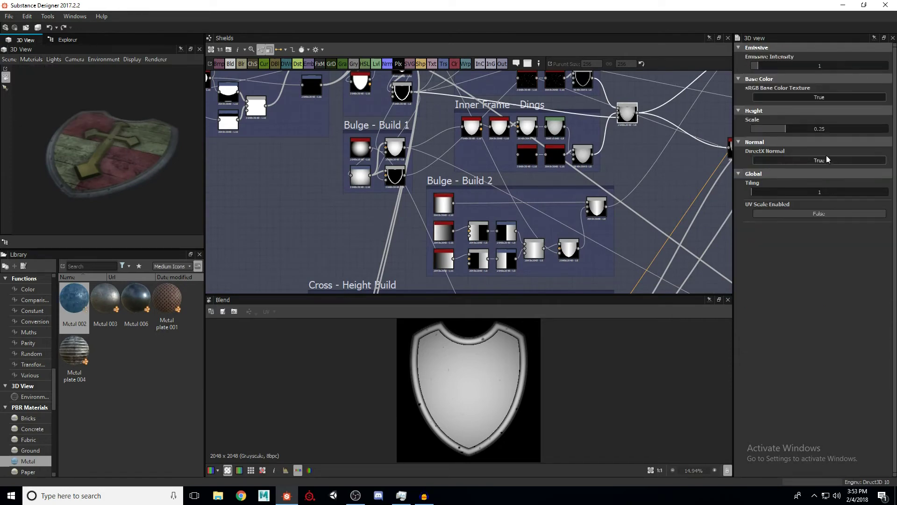
drag(792, 131, 853, 129)
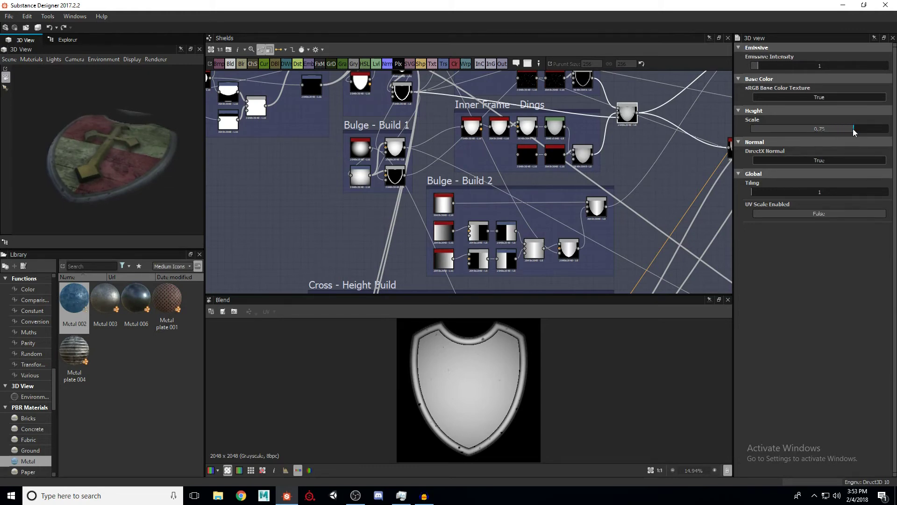
drag(182, 166, 67, 197)
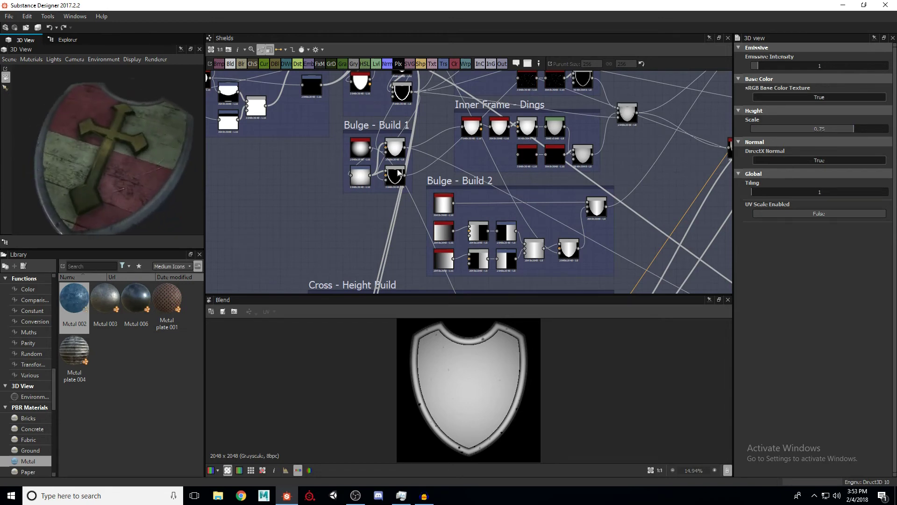
Inspect the Bulge - Build 1 group from the round Shape and its Transformation 2D to the inner shield and frame Blends
scroll(399, 174, up, 5)
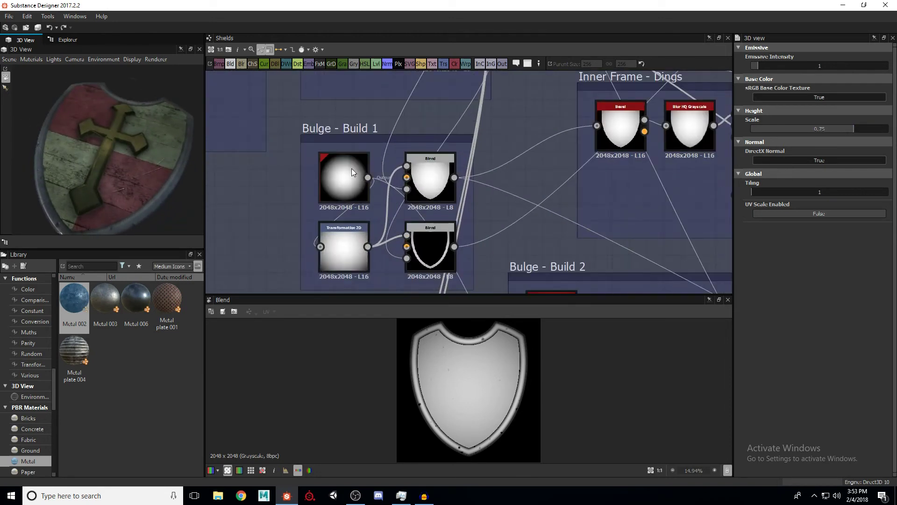
click(352, 172)
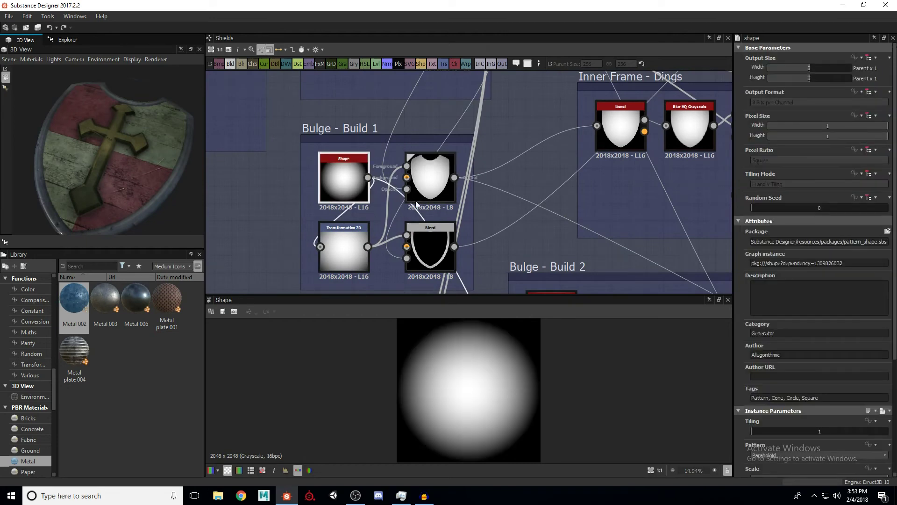
click(347, 258)
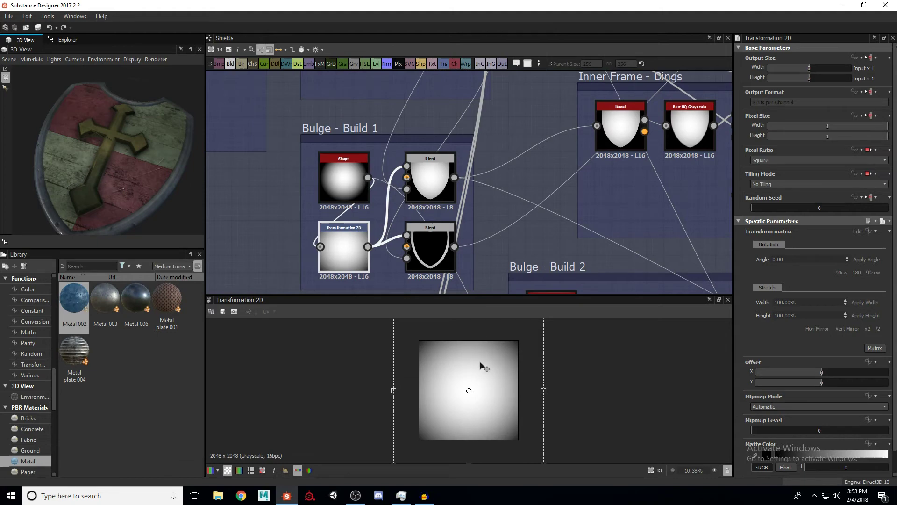
double_click(430, 176)
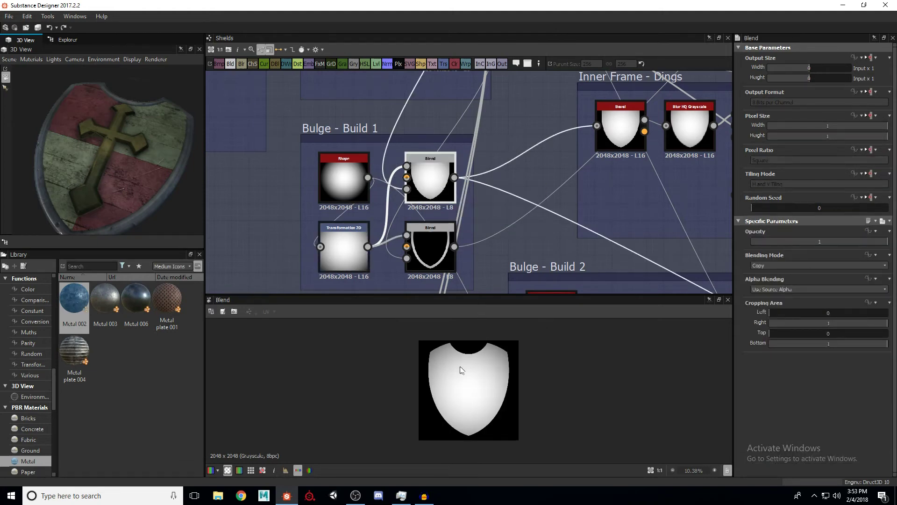
double_click(427, 254)
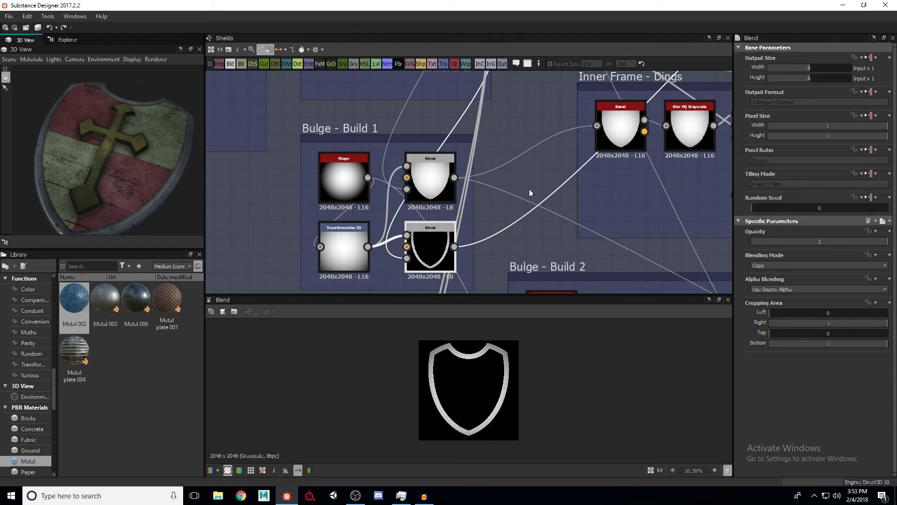
Inspect the Gradient Linear 2 and the two Gradient Linear 1 nodes that start the Bulge - Build 2 group
scroll(529, 188, down, 2)
middle_drag(546, 203, 535, 152)
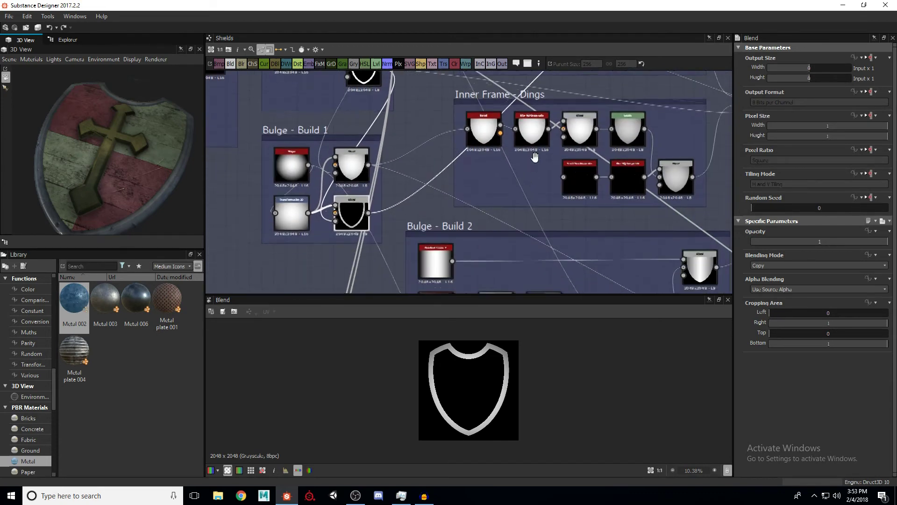
scroll(517, 147, down, 3)
middle_drag(556, 197, 481, 214)
scroll(551, 205, up, 2)
drag(171, 179, 131, 142)
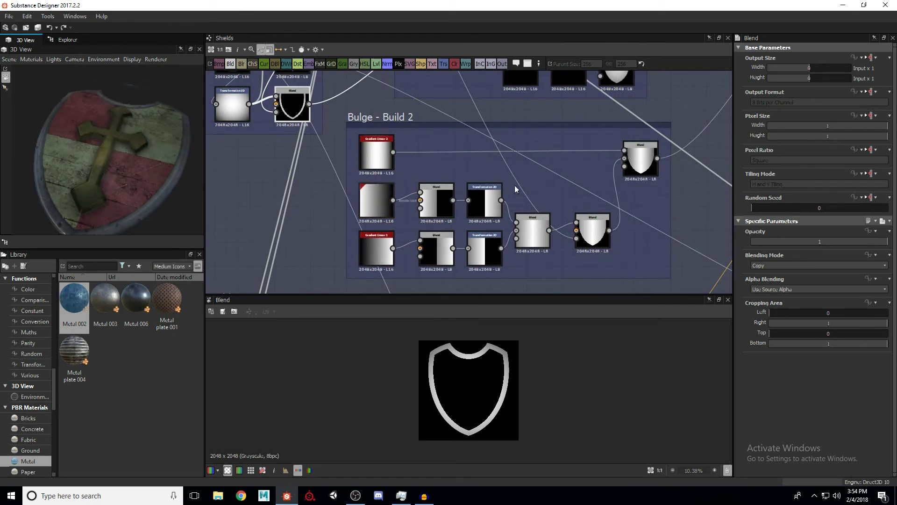
scroll(429, 169, up, 3)
middle_drag(473, 169, 426, 146)
double_click(326, 124)
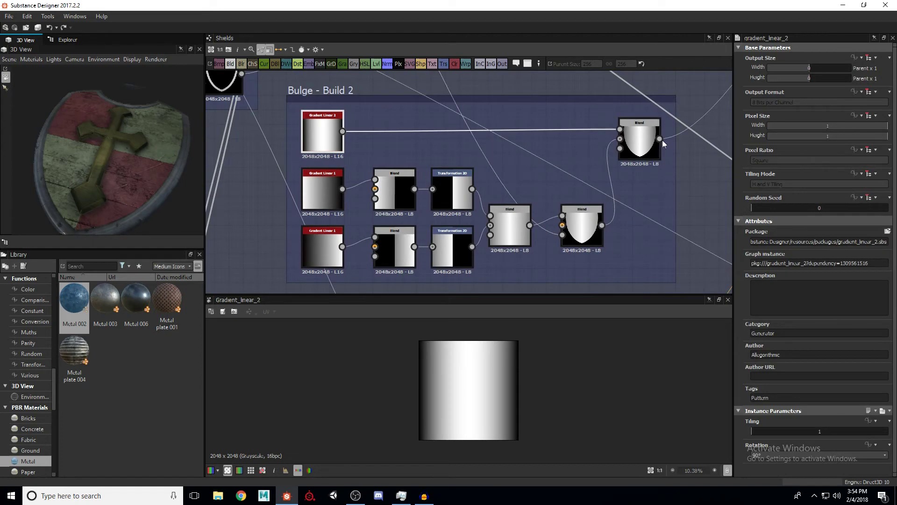
double_click(322, 192)
double_click(328, 236)
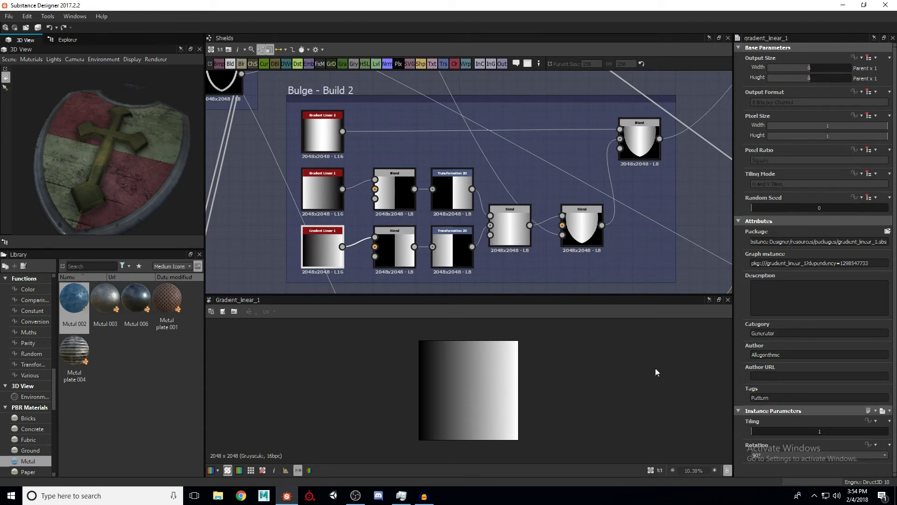
Examine how the cropped Blends, Transformation 2D nodes and Add Blend in Bulge - Build 2 combine the two half gradients
double_click(394, 182)
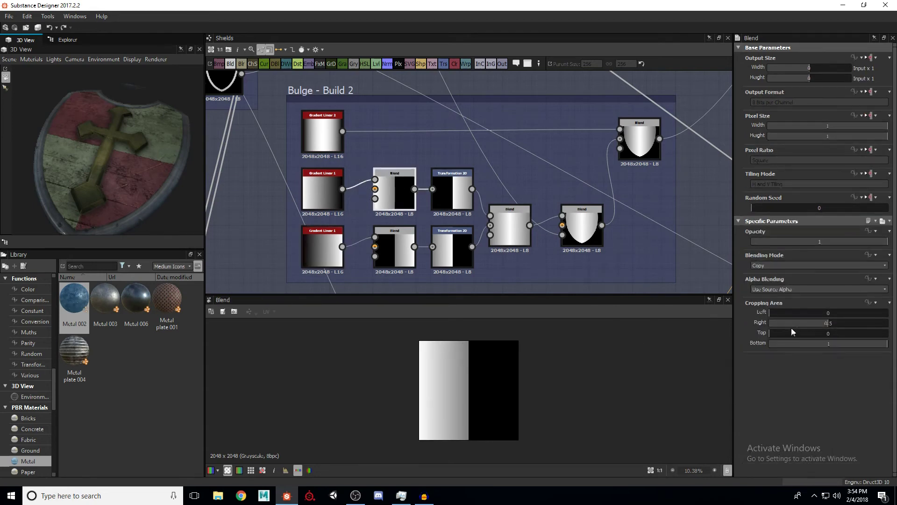
double_click(394, 245)
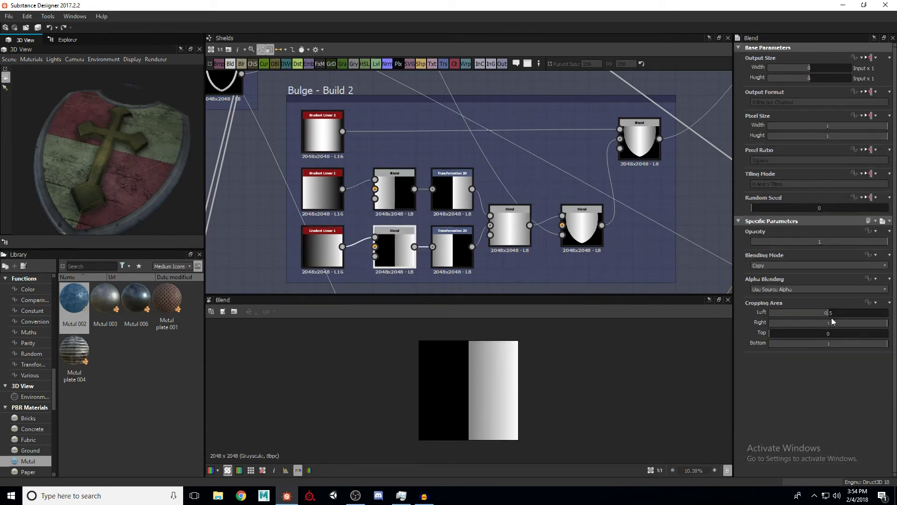
double_click(451, 199)
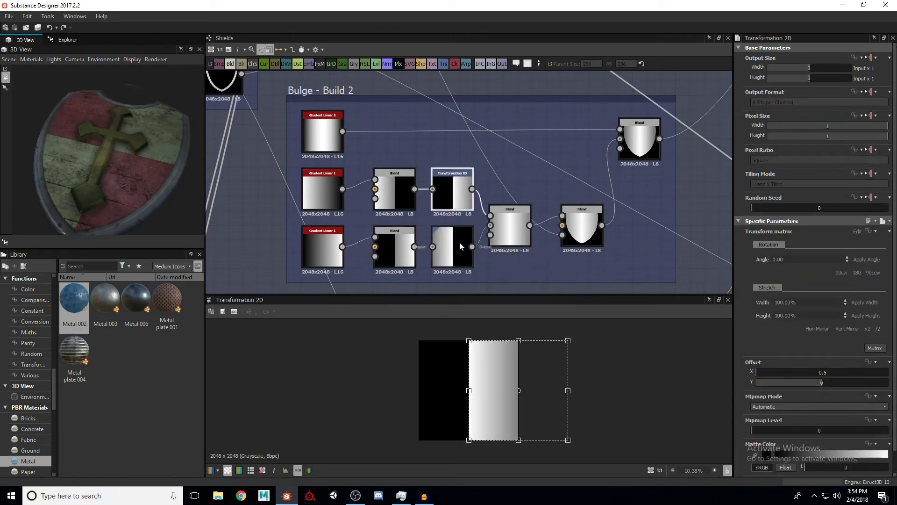
click(458, 242)
double_click(517, 236)
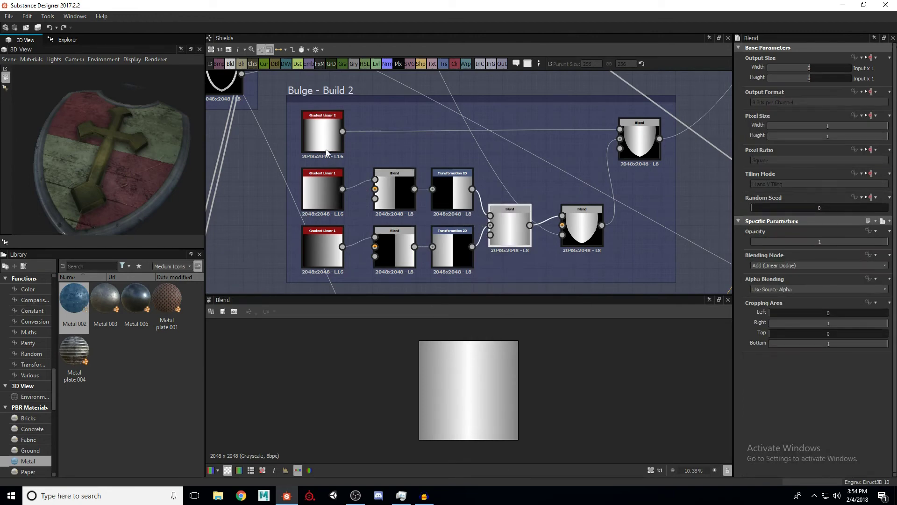
Compare Gradient Linear 2 with the combined half gradients, the shield-masked Blend and the final Multiply Blend of Bulge - Build 2
double_click(324, 136)
drag(472, 247, 490, 225)
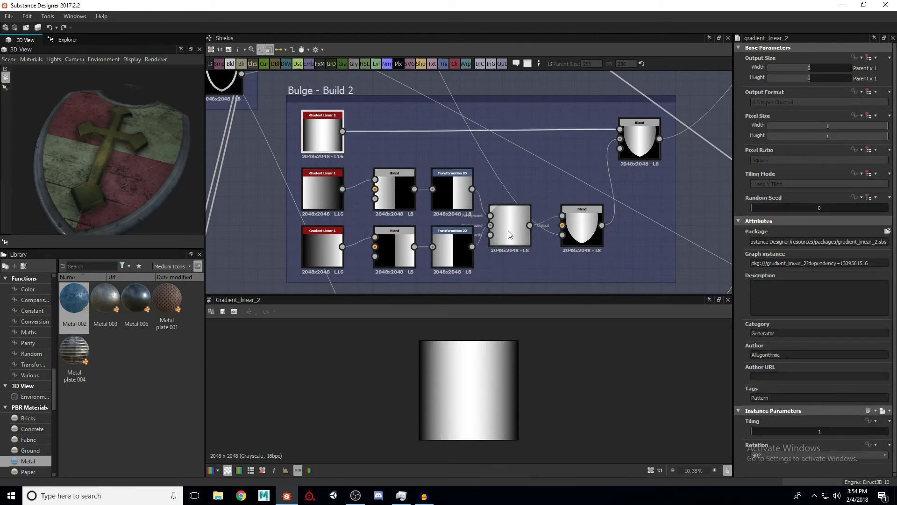
double_click(508, 231)
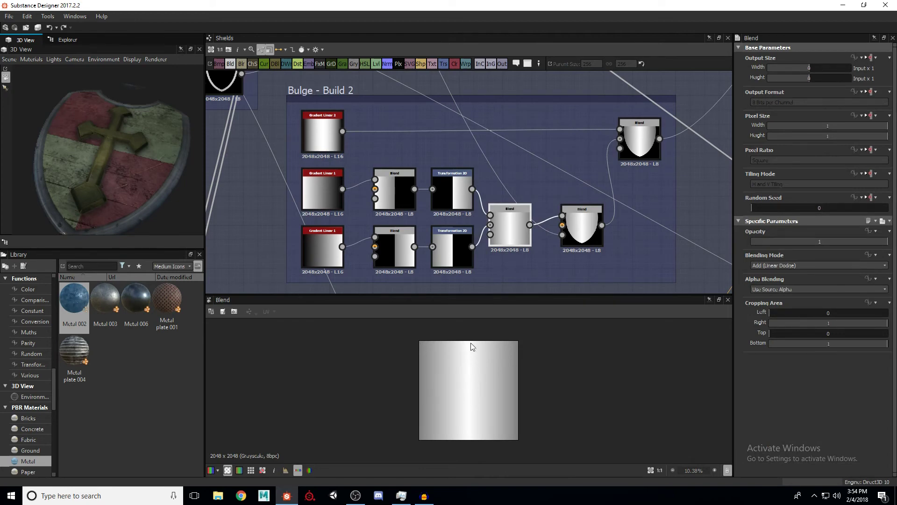
double_click(581, 228)
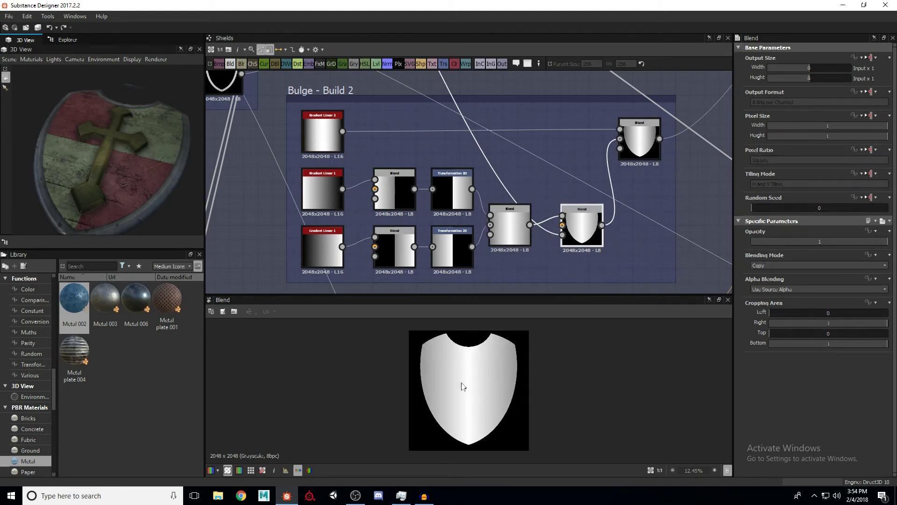
click(639, 140)
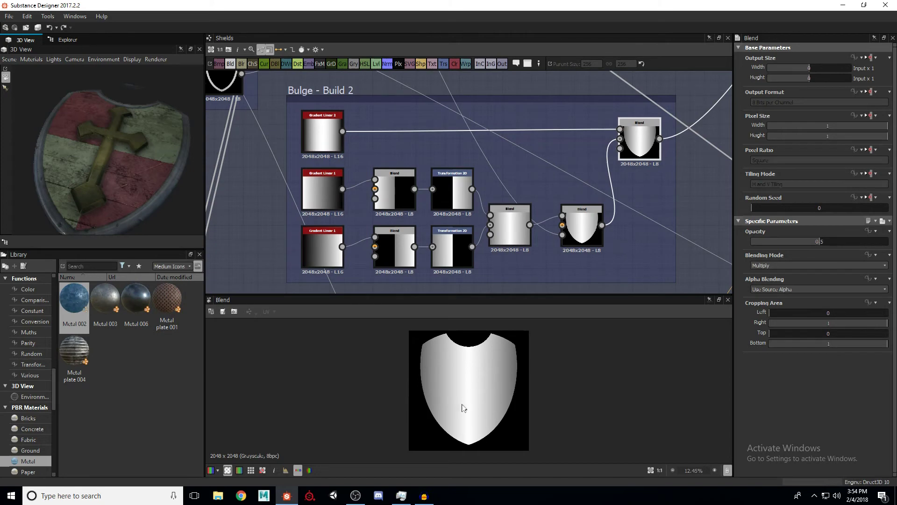
Inspect the Blend joining the inner and outer frames and trace its connections toward the Heater - Diffuse and Heater - Normal groups
scroll(568, 150, down, 3)
middle_drag(600, 135, 508, 202)
scroll(508, 202, up, 2)
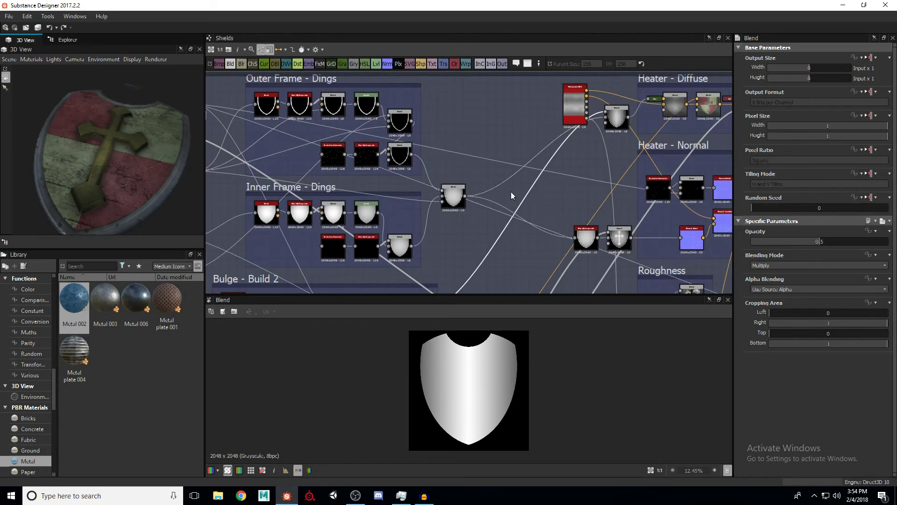
click(454, 198)
middle_drag(570, 167, 518, 168)
scroll(474, 166, down, 1)
scroll(517, 167, up, 3)
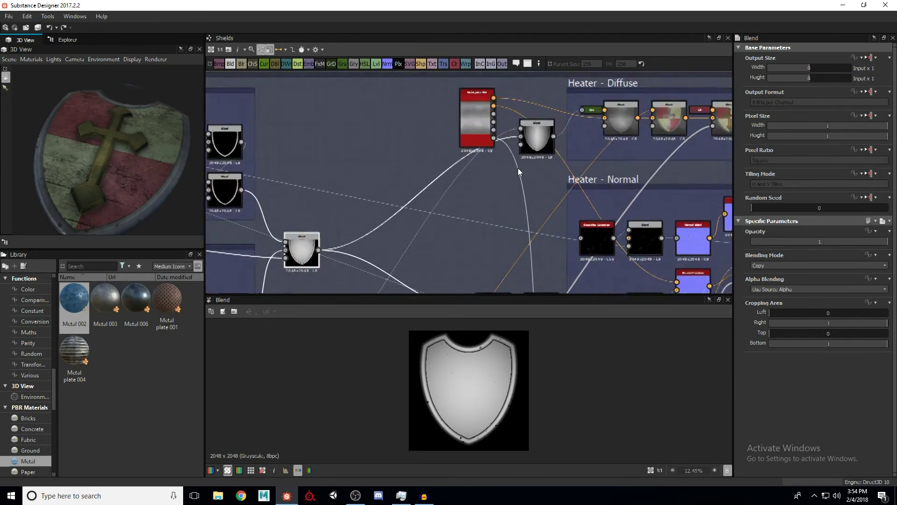
scroll(543, 172, down, 3)
scroll(500, 193, down, 2)
middle_drag(406, 280, 390, 229)
scroll(437, 220, up, 2)
scroll(458, 187, up, 2)
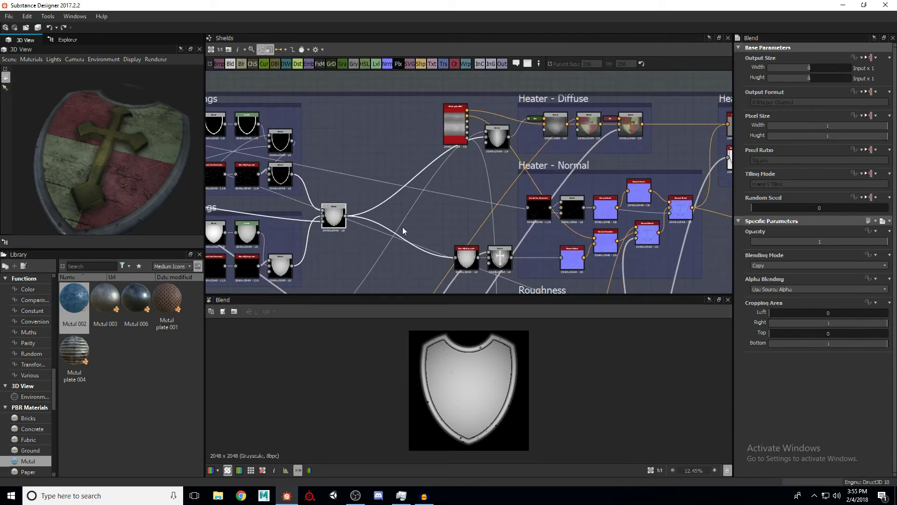
scroll(394, 230, up, 2)
scroll(391, 232, down, 2)
Compare the final Bulge - Build 2 Blend with the Multiply Blend that combines the bulge and frames before Heater - Diffuse
click(367, 223)
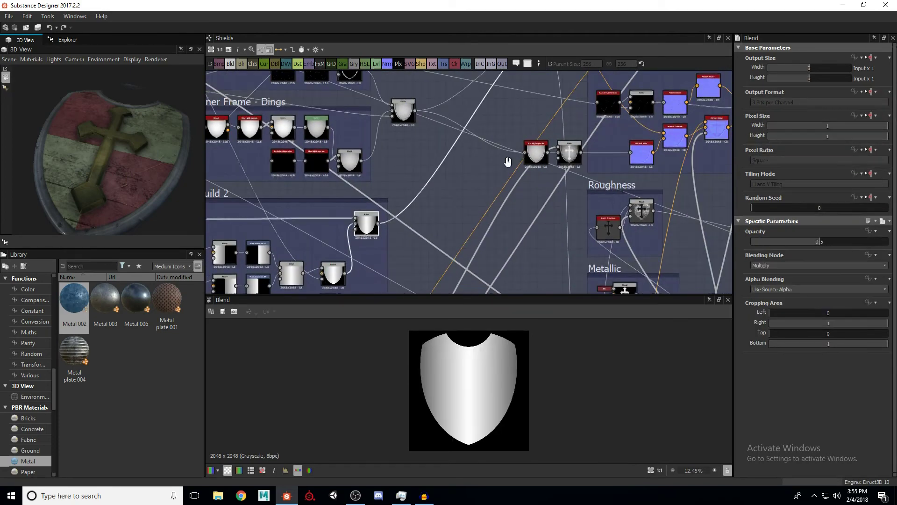
scroll(495, 180, up, 2)
middle_drag(494, 180, 481, 209)
click(488, 147)
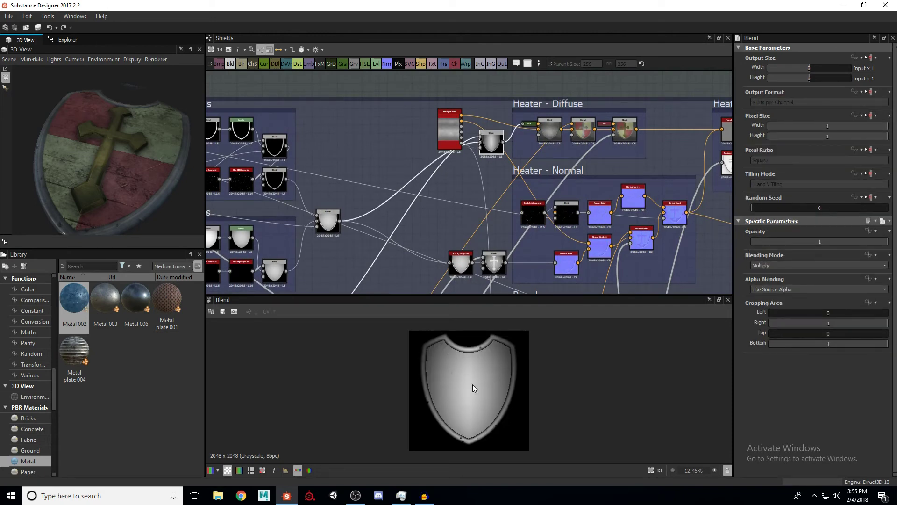
middle_drag(419, 216, 453, 147)
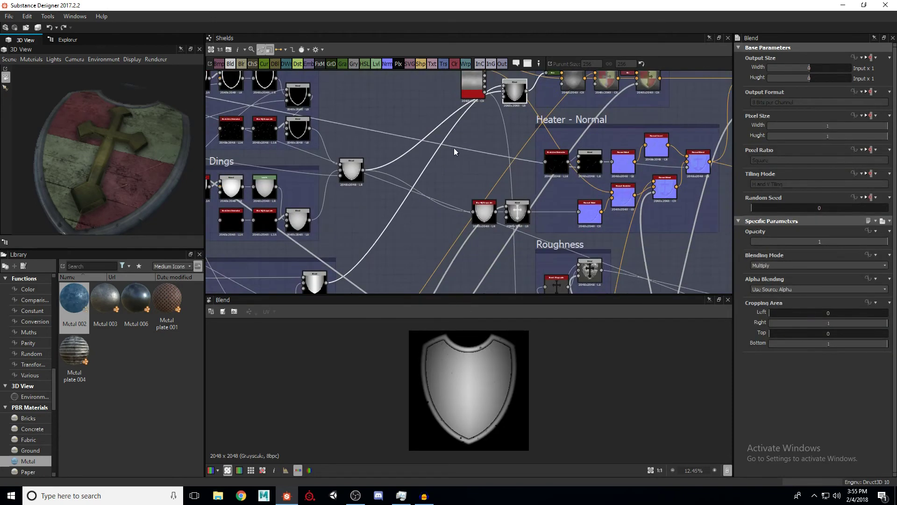
scroll(488, 218, up, 2)
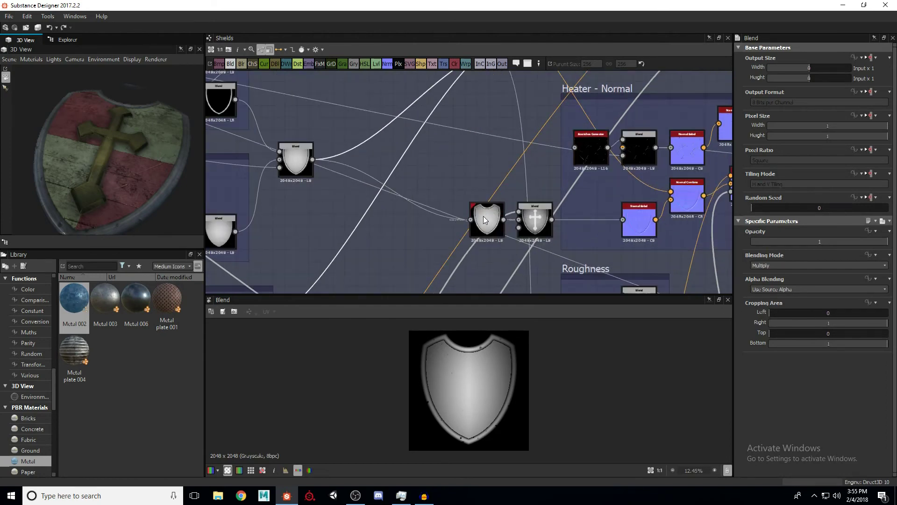
Inspect the final Transformation 2D of the Cross - Height Build group and compare it with the cross on the 3D shield
middle_drag(588, 193, 446, 91)
scroll(517, 201, down, 2)
scroll(393, 208, down, 1)
middle_drag(445, 211, 418, 290)
scroll(403, 188, up, 2)
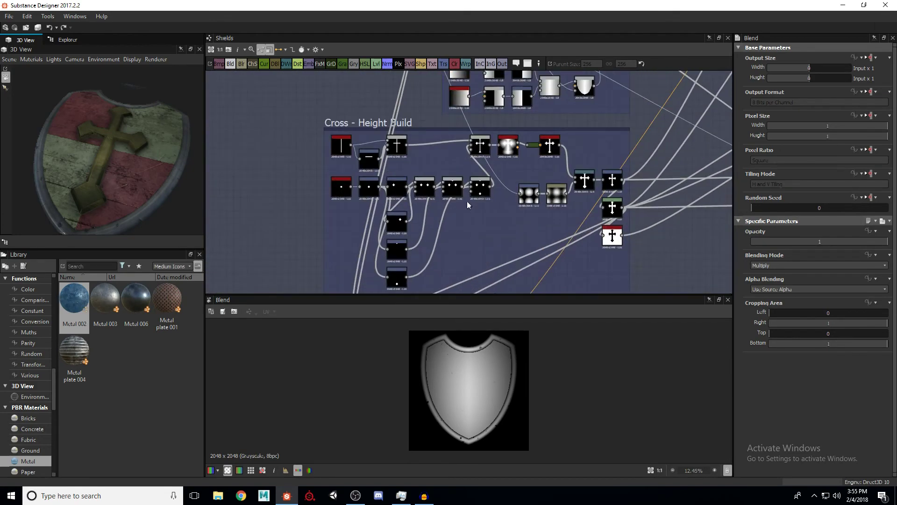
click(616, 246)
click(612, 182)
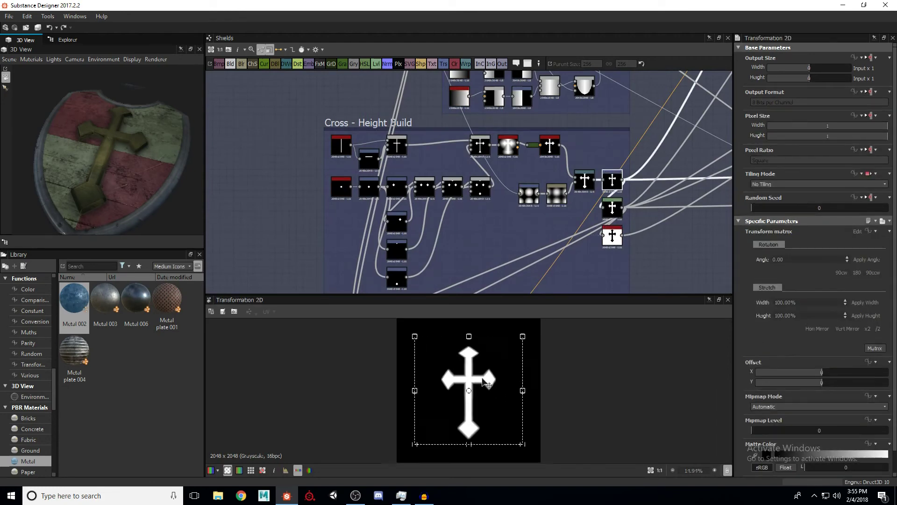
drag(166, 177, 164, 183)
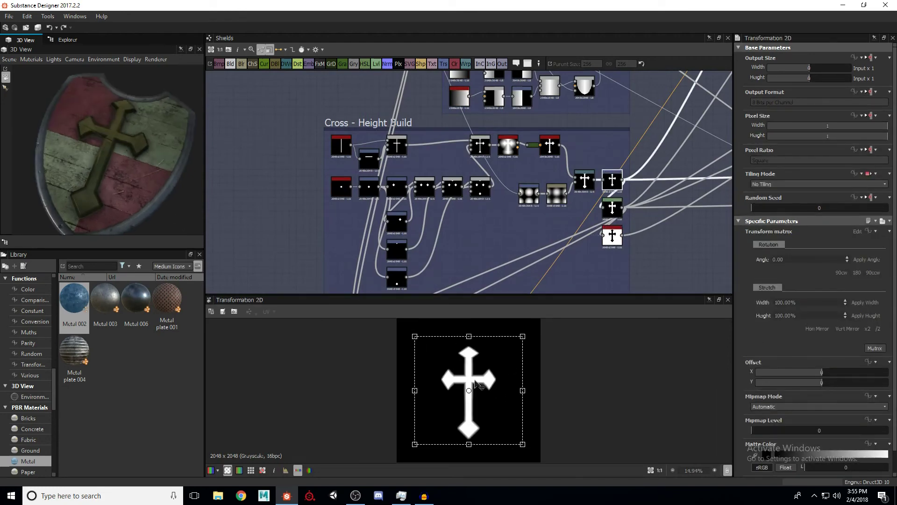
Inspect the vertical bar Shape's parameters, its rotated Transformation 2D copy and the Blend combining them into a plain cross
scroll(341, 149, up, 5)
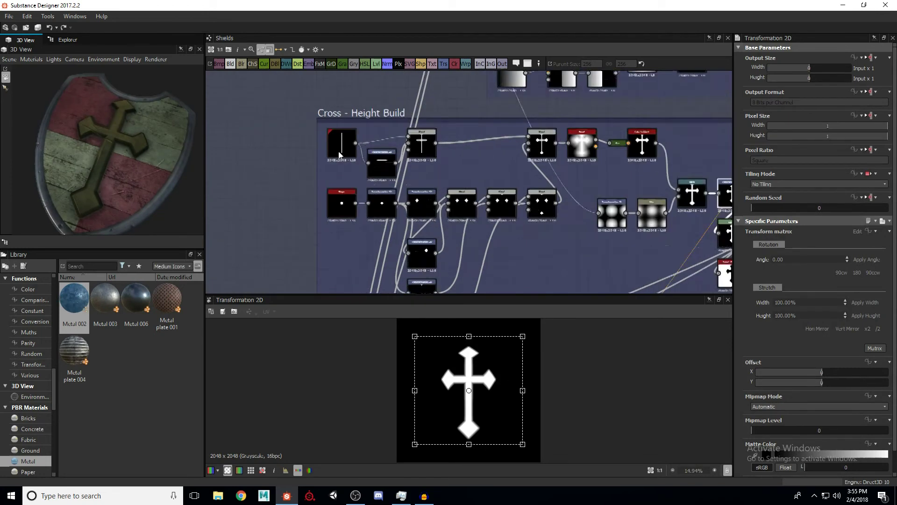
double_click(352, 135)
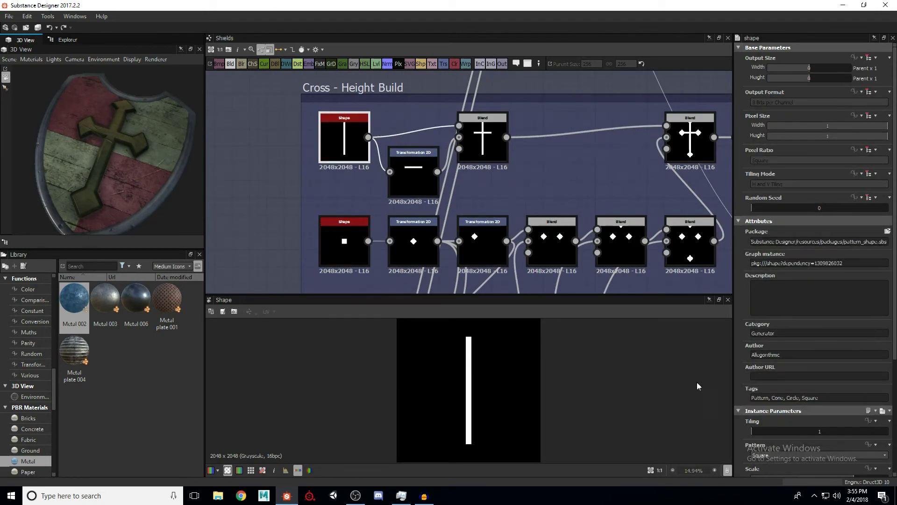
scroll(750, 377, down, 5)
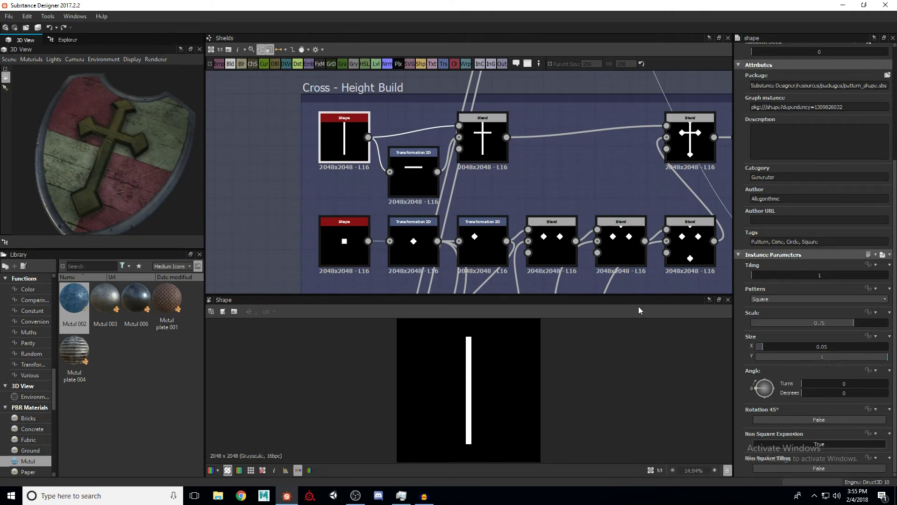
double_click(482, 140)
click(405, 169)
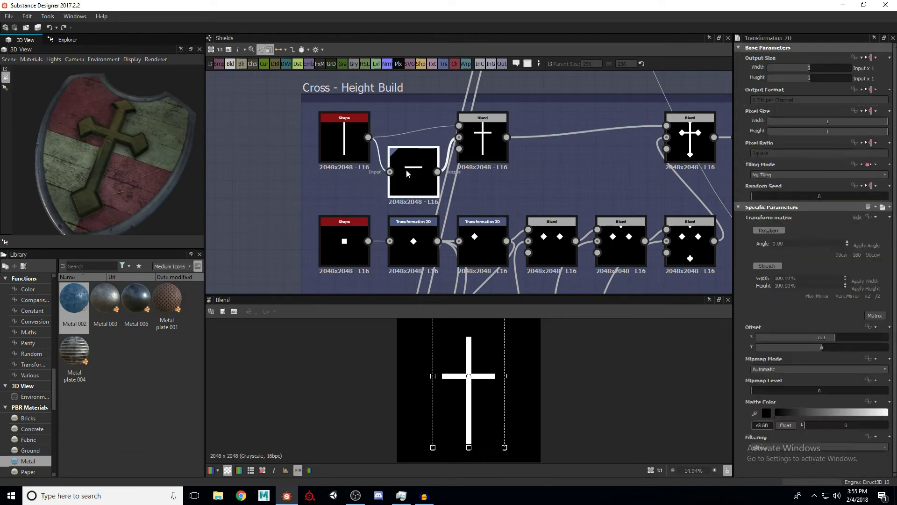
double_click(405, 169)
click(475, 147)
double_click(475, 147)
Inspect the small square Shape's parameters and the Transformation 2D that rotates it into a diamond
middle_drag(539, 188, 414, 195)
scroll(490, 184, down, 1)
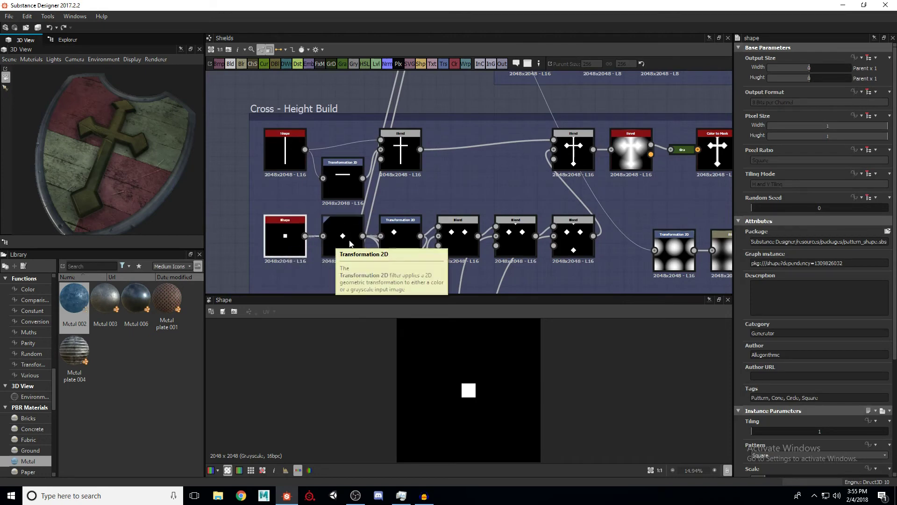
scroll(836, 327, down, 5)
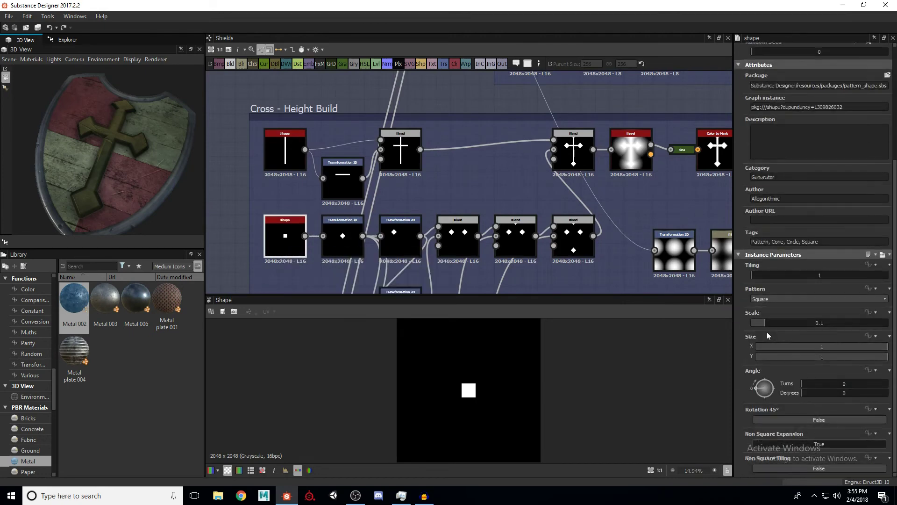
double_click(341, 238)
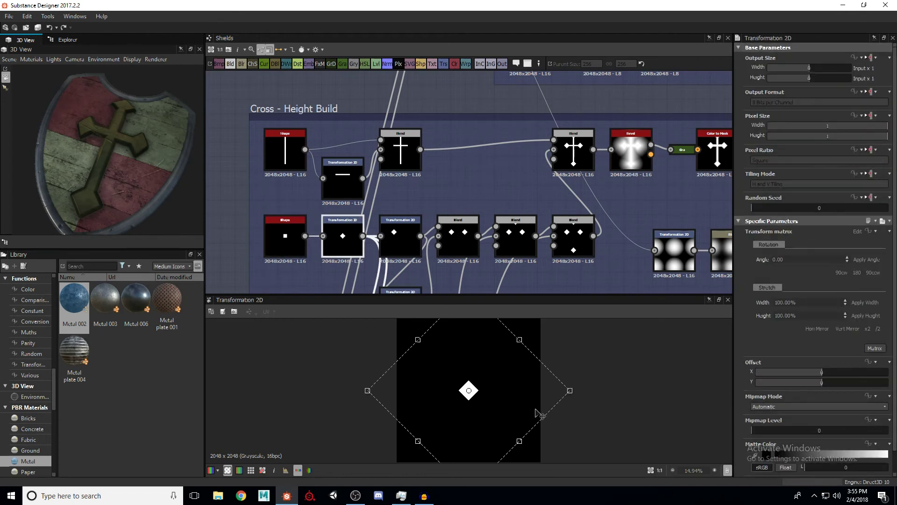
Inspect the offset diamond's Transformation 2D and the Blend that pairs the two side diamonds
double_click(395, 251)
double_click(456, 243)
middle_drag(434, 280, 439, 235)
drag(411, 252, 426, 238)
click(456, 196)
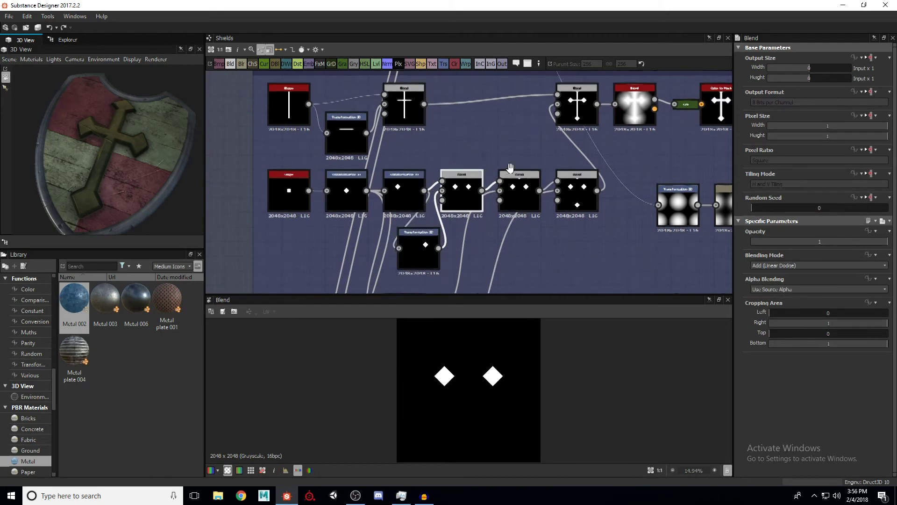
Trace the upper and lower diamonds' Transformation 2D nodes through their Blends to the Blend holding all four diamonds
middle_drag(476, 251, 477, 200)
middle_drag(422, 256, 432, 219)
drag(431, 218, 437, 209)
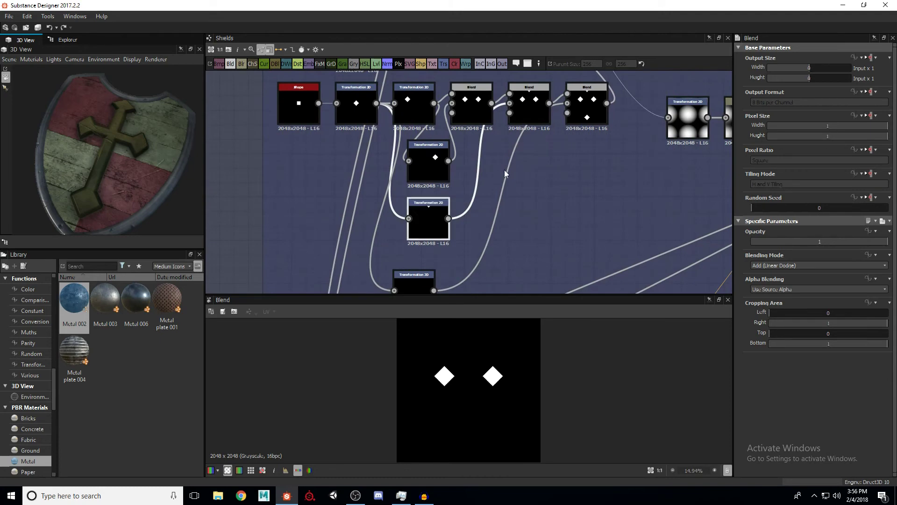
middle_drag(503, 170, 493, 200)
click(525, 153)
scroll(485, 196, down, 1)
click(442, 247)
middle_drag(543, 179, 525, 199)
click(545, 136)
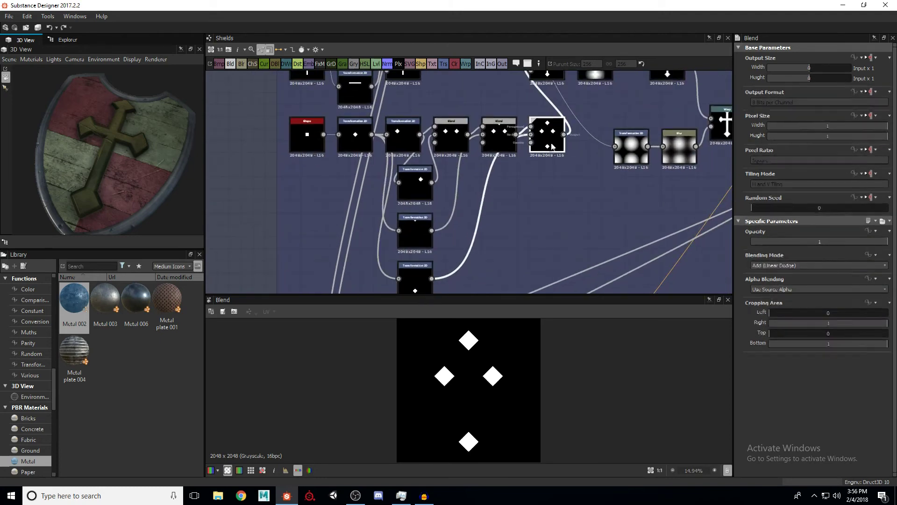
Inspect the Blend that adds the diamonds to the plain cross, and examine the Bevel node's height output and parameters
middle_drag(557, 87, 516, 166)
click(512, 150)
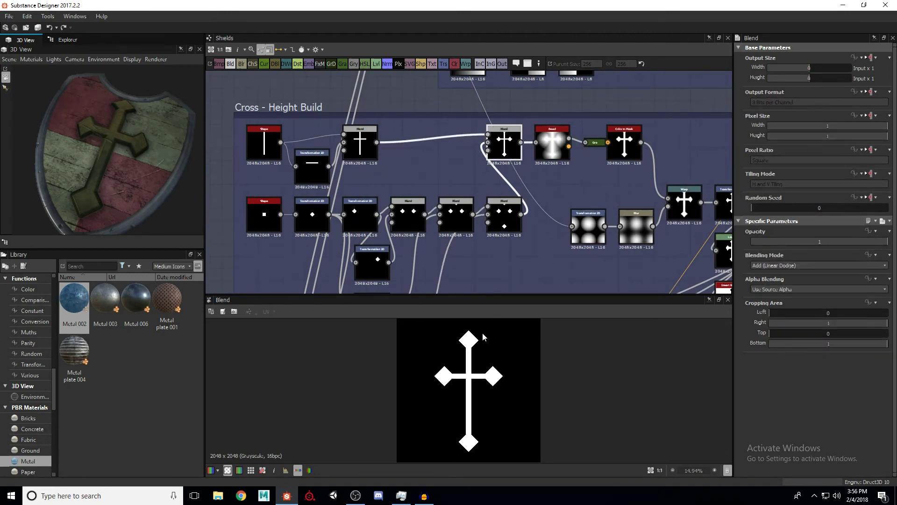
click(560, 135)
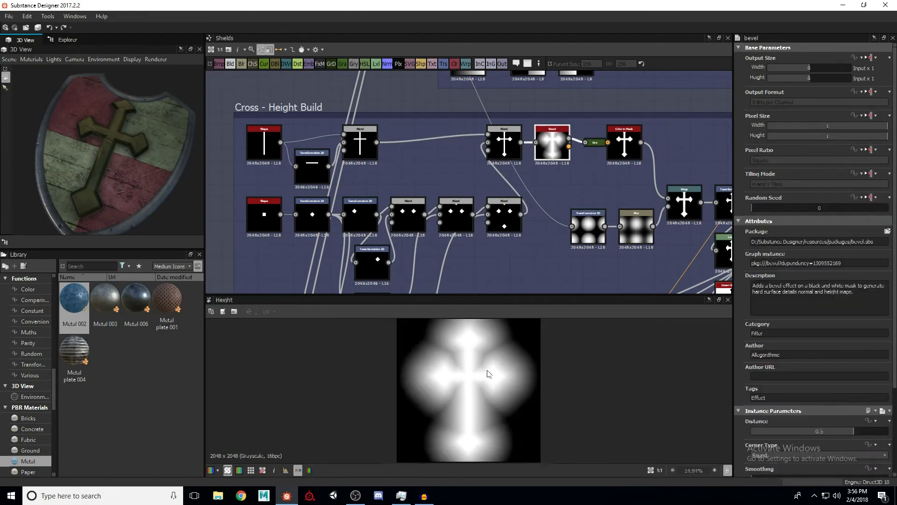
scroll(488, 373, down, 1)
scroll(738, 386, down, 5)
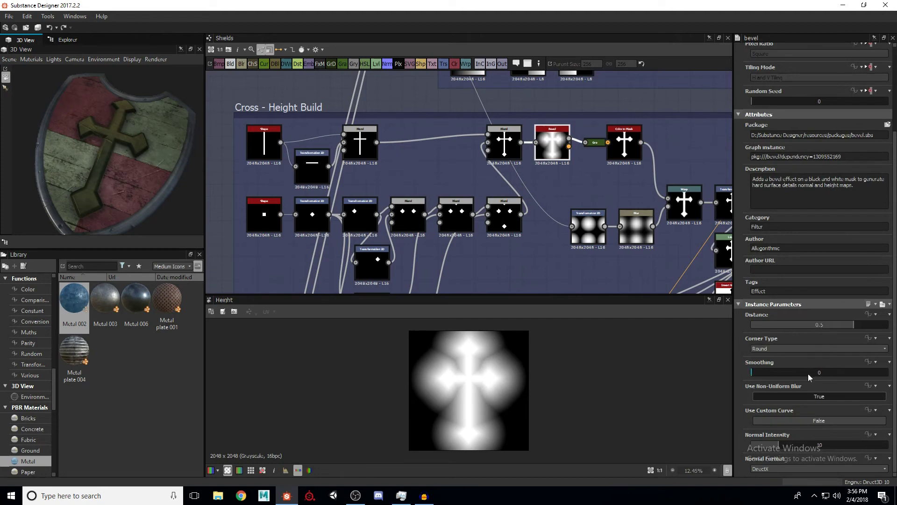
Examine the cross edges in the Color to Mask output up close
scroll(574, 217, up, 2)
double_click(562, 175)
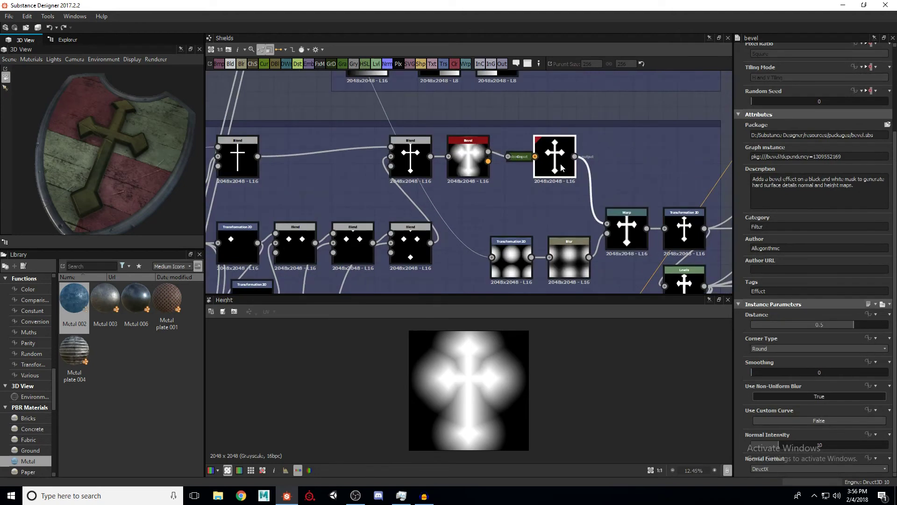
scroll(492, 378, up, 4)
scroll(492, 379, up, 4)
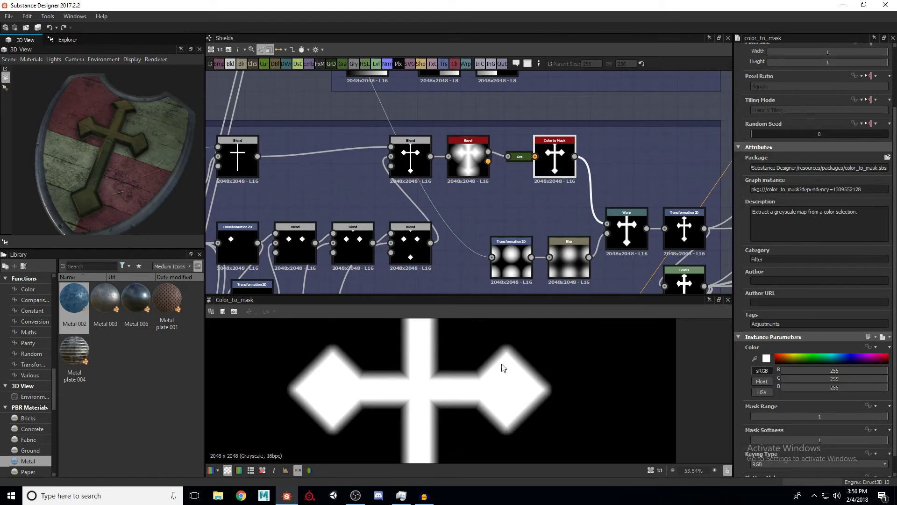
Inspect the Transformation 2D that tiles the round gradient and trace its input back to the Bulge - Build 1 group
middle_drag(534, 226, 558, 196)
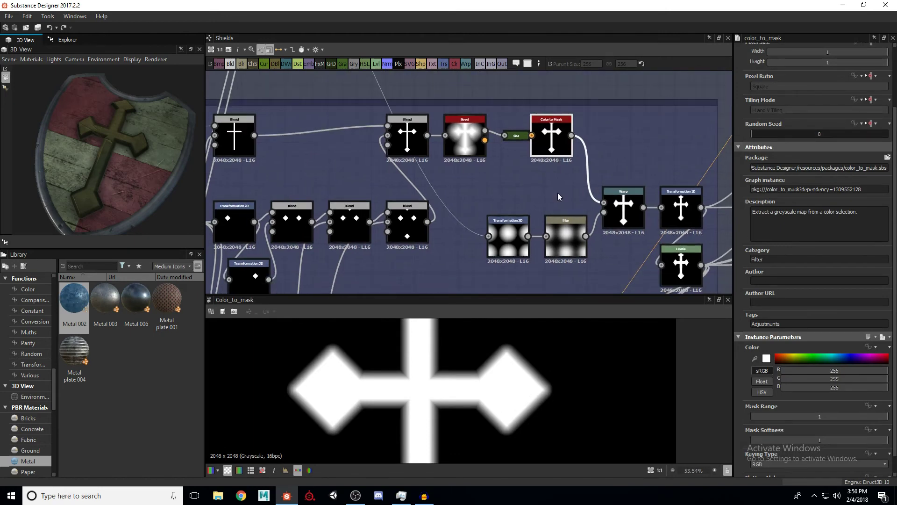
double_click(503, 237)
scroll(503, 236, down, 6)
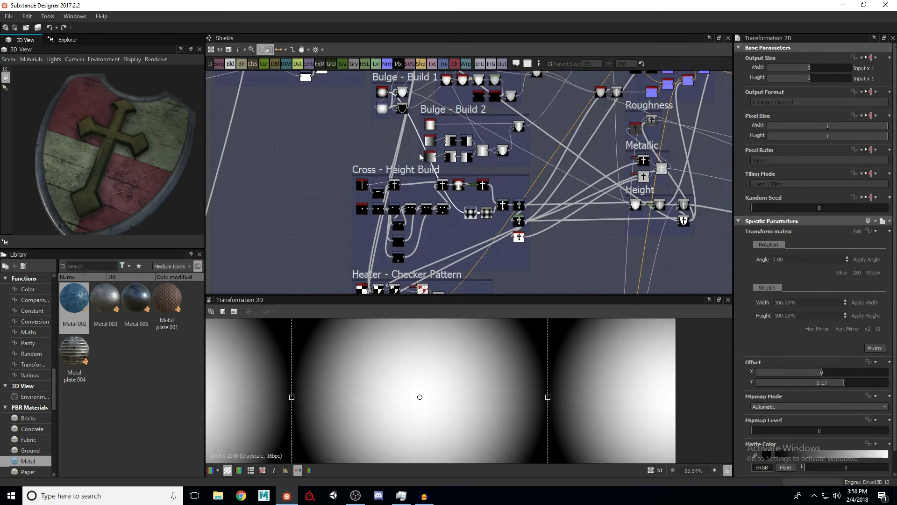
scroll(410, 139, up, 3)
scroll(380, 107, up, 6)
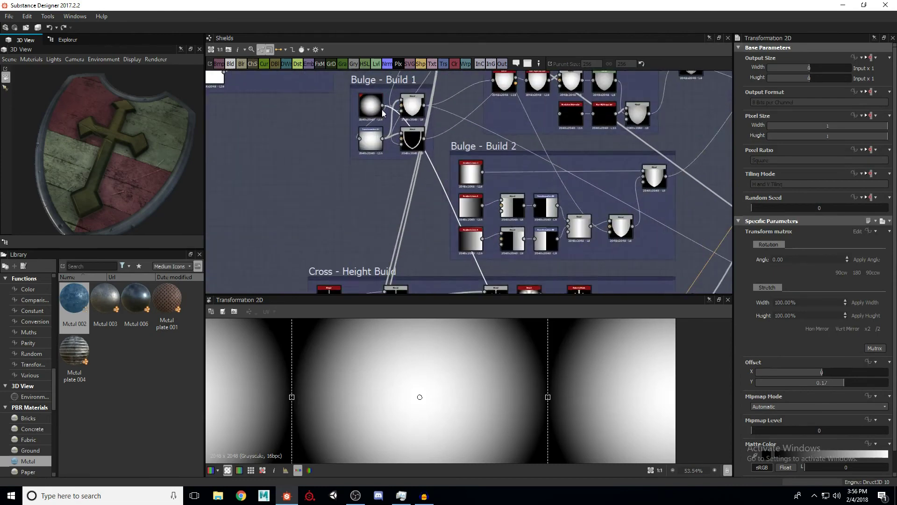
scroll(404, 94, down, 2)
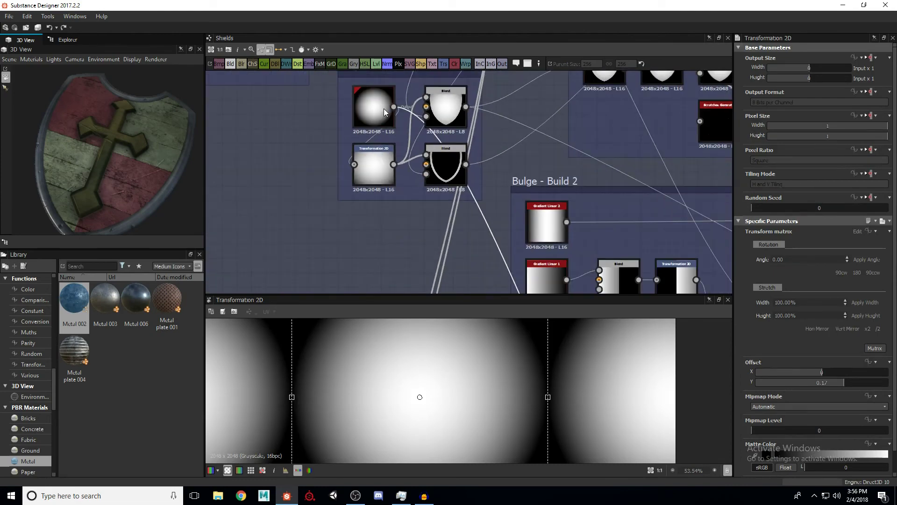
scroll(491, 154, down, 3)
middle_drag(541, 278, 493, 168)
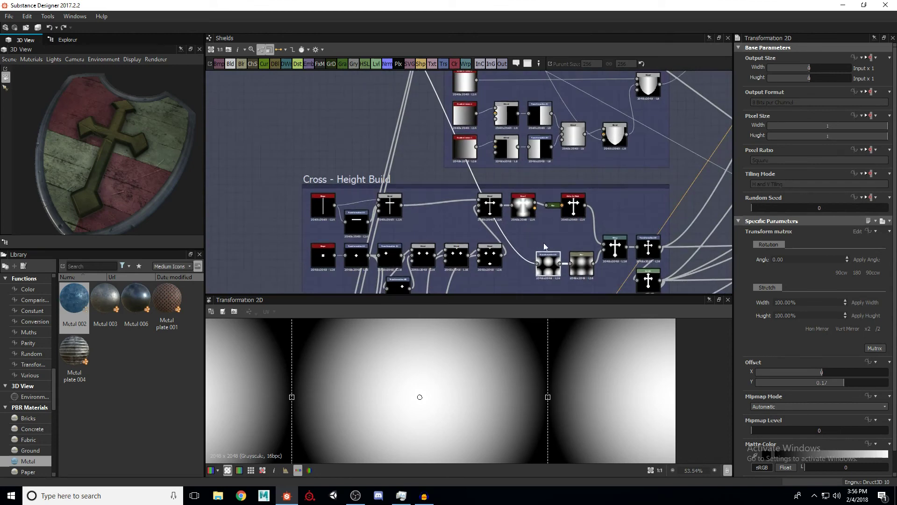
middle_drag(544, 245, 514, 212)
scroll(520, 229, up, 2)
scroll(491, 385, down, 3)
scroll(482, 392, down, 4)
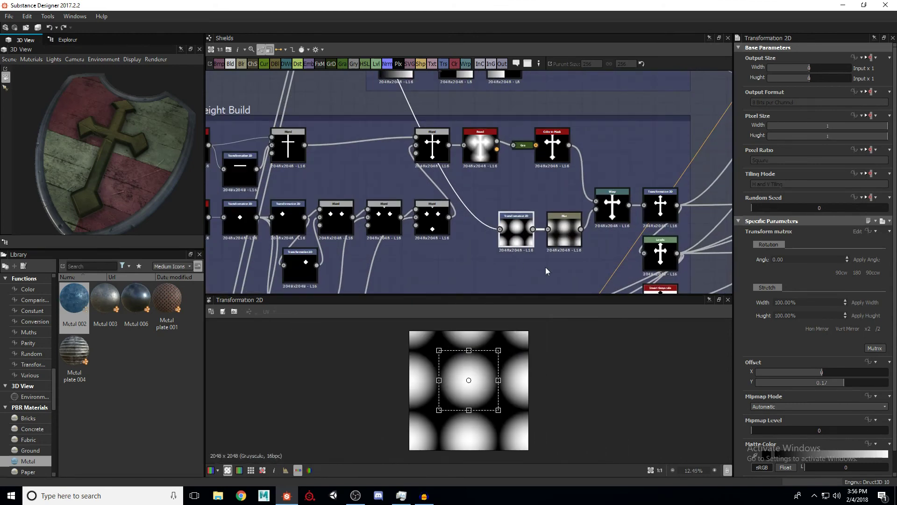
Inspect the Blur of the tiled gradient and compare the Warp output with the Color to Mask cross
scroll(579, 218, up, 2)
click(568, 231)
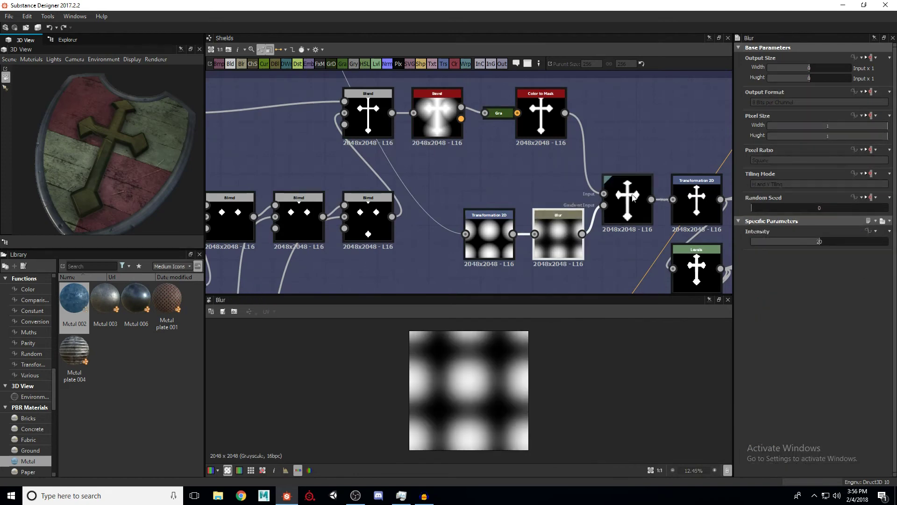
click(633, 198)
scroll(513, 352, up, 1)
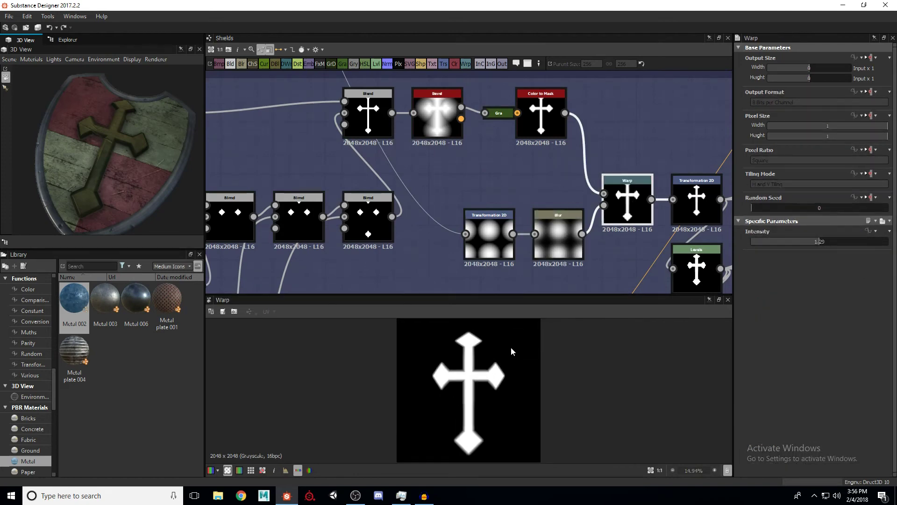
click(544, 110)
click(634, 206)
Compare the final cross in the Transformation 2D, Levels and Invert Grayscale nodes of Cross - Height Build
middle_drag(698, 156, 595, 134)
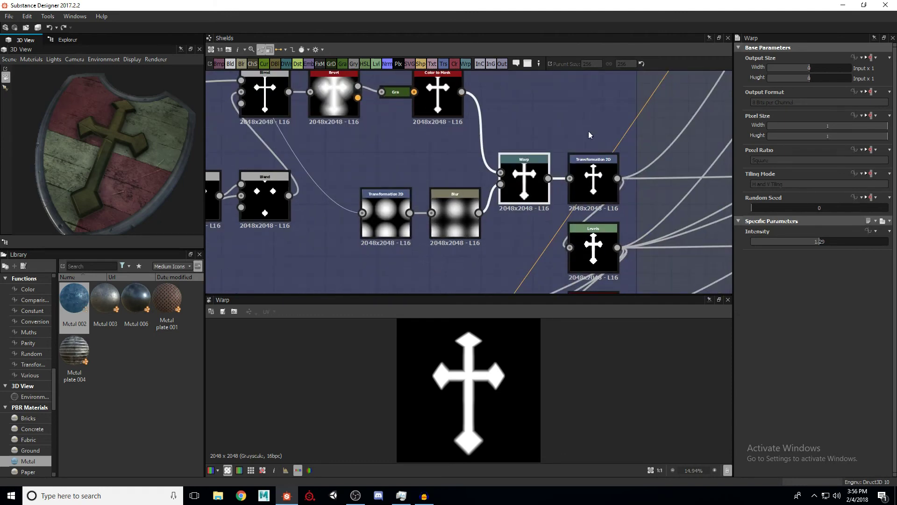
click(600, 174)
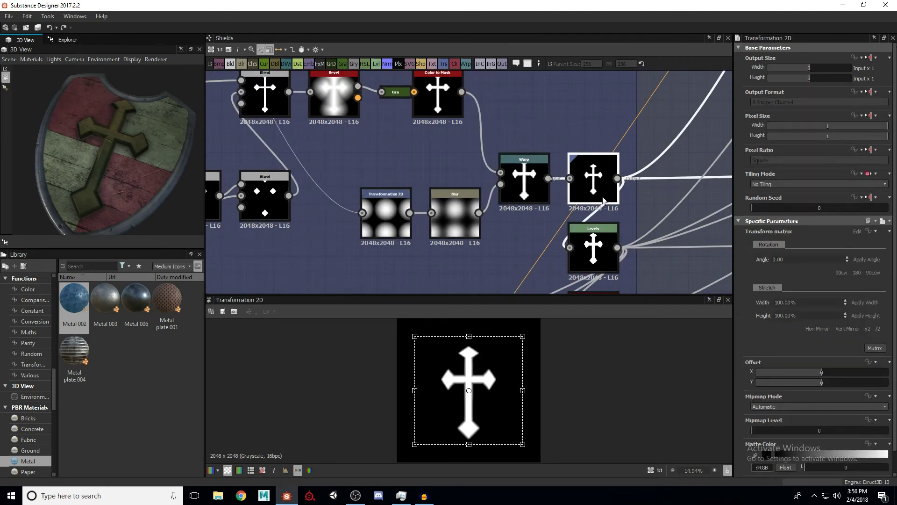
middle_drag(599, 248, 589, 211)
click(589, 223)
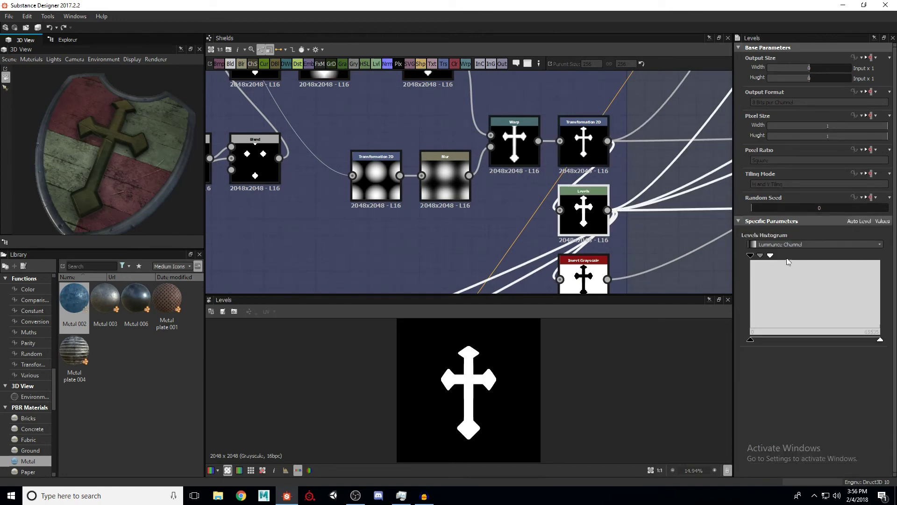
middle_drag(539, 250, 531, 196)
scroll(461, 409, up, 4)
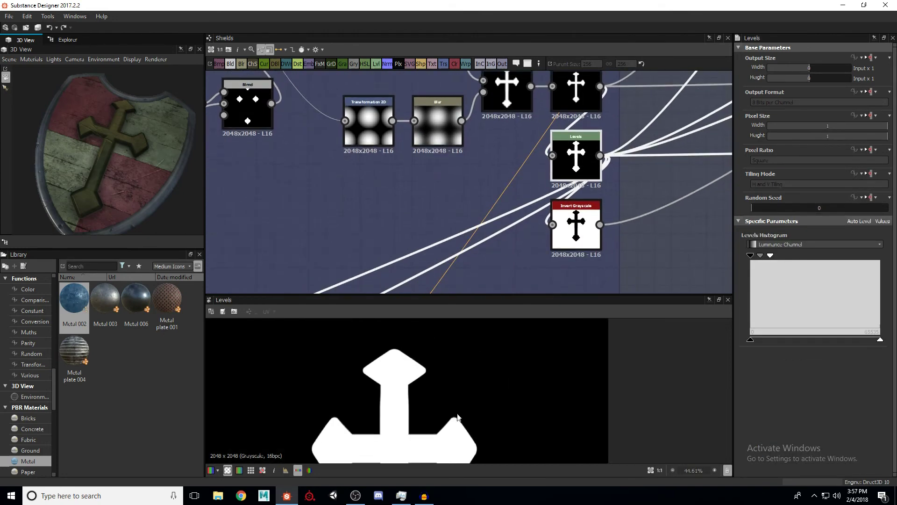
scroll(458, 427, down, 5)
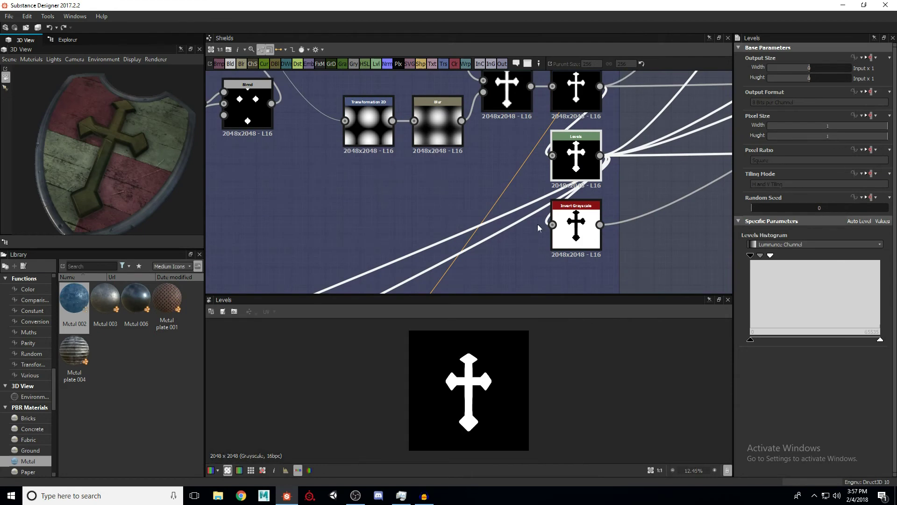
double_click(578, 241)
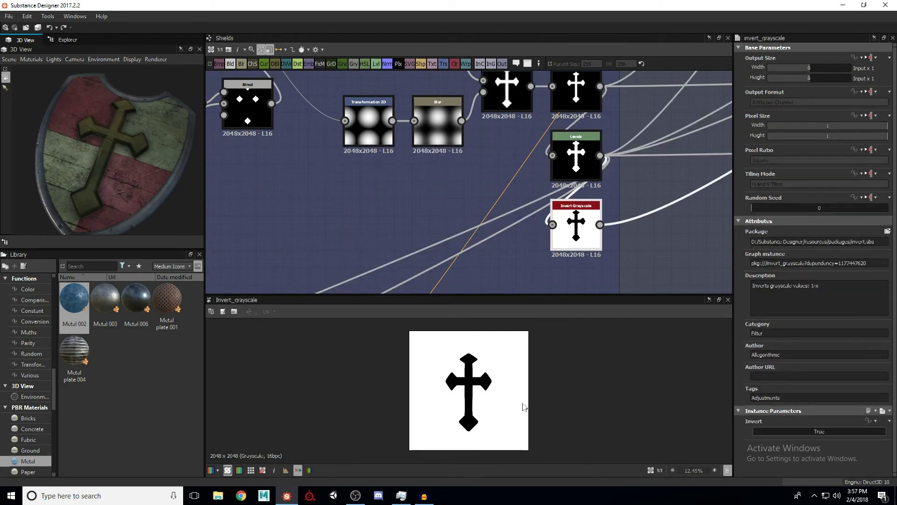
Locate the Heater - Checker Pattern group and examine the red and green quarters on the 3D shield
scroll(538, 262, down, 3)
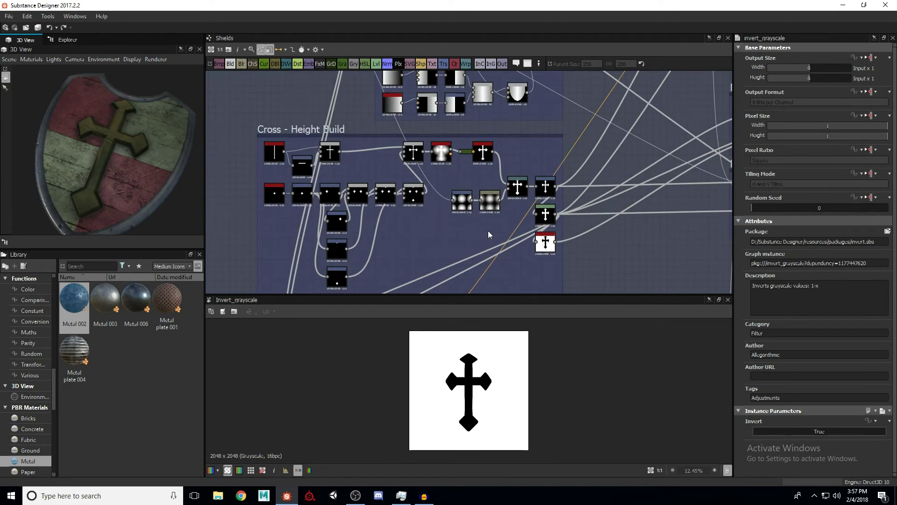
middle_drag(488, 231, 467, 175)
scroll(466, 176, down, 2)
scroll(414, 192, up, 6)
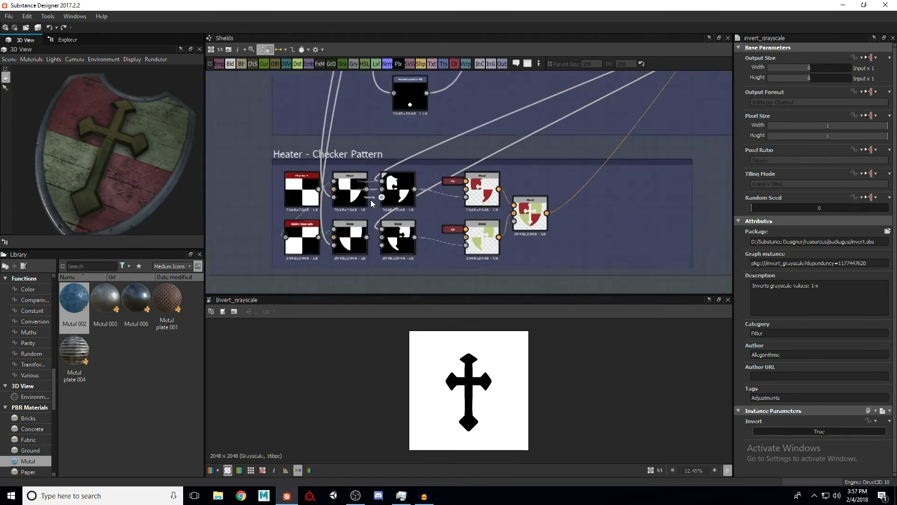
scroll(413, 191, up, 2)
drag(164, 192, 128, 166)
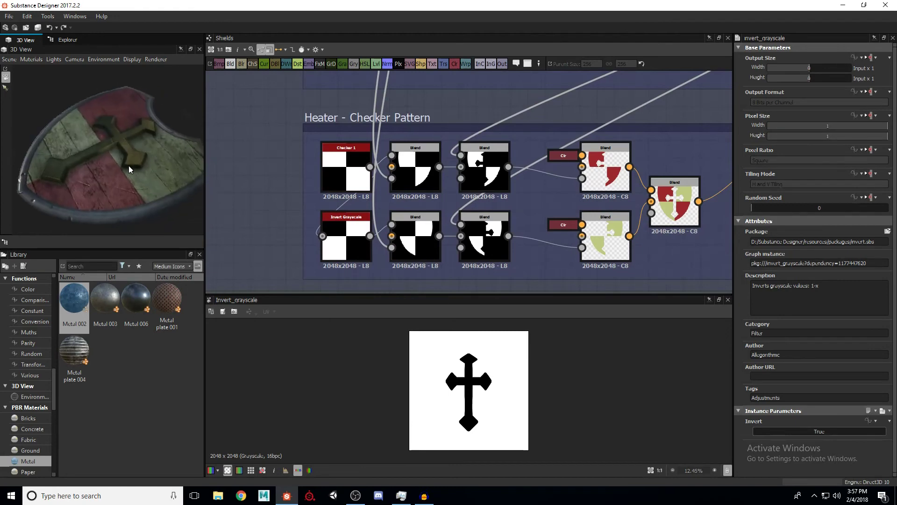
Inspect the Checker 1 node's parameters and compare its pattern with the Invert Grayscale version
middle_drag(385, 195, 361, 203)
click(322, 180)
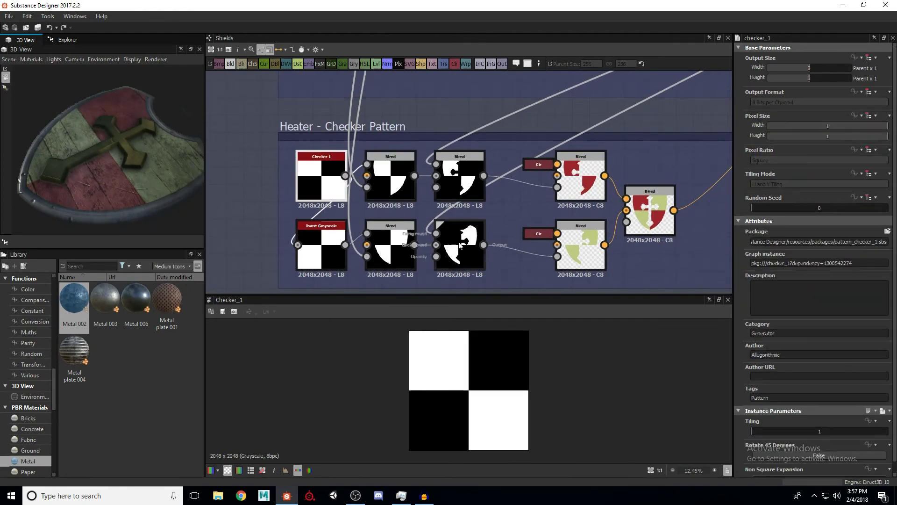
scroll(746, 313, down, 1)
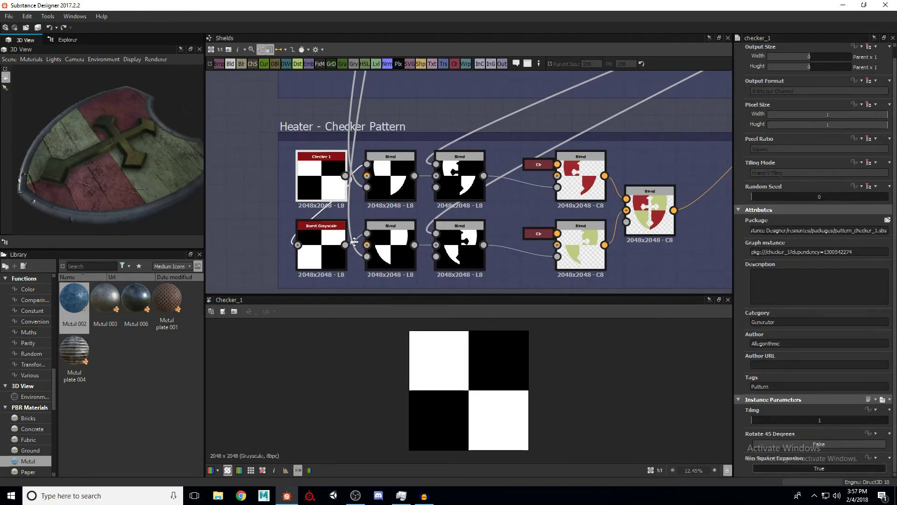
click(322, 255)
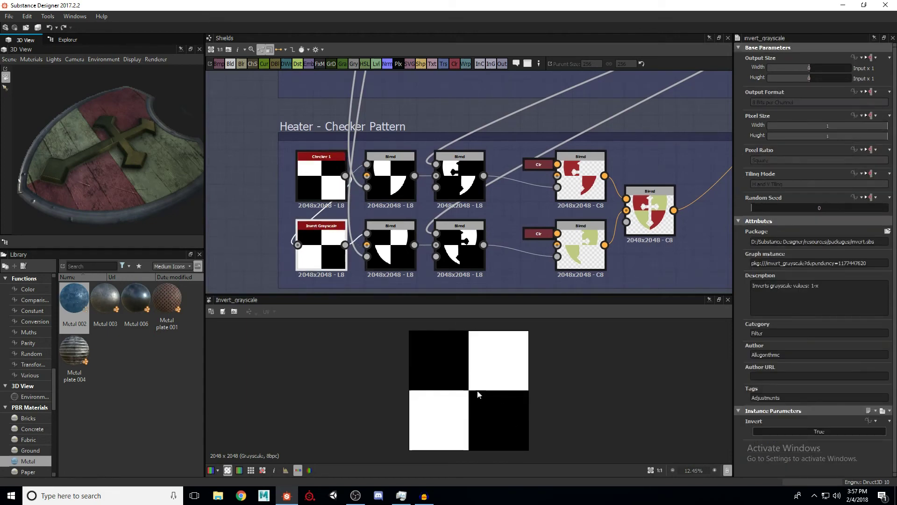
Inspect the Blend that masks the Checker 1 pattern to the shield shape
click(373, 156)
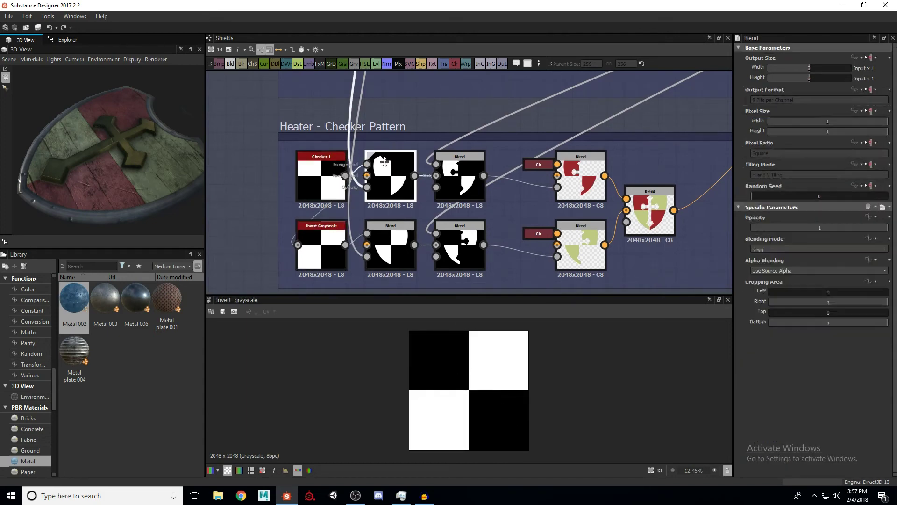
middle_drag(391, 176, 410, 190)
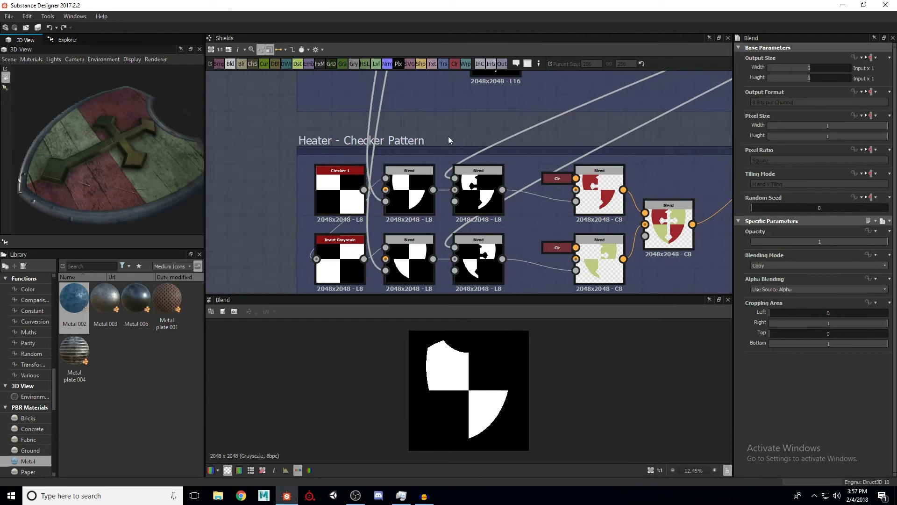
scroll(409, 190, up, 2)
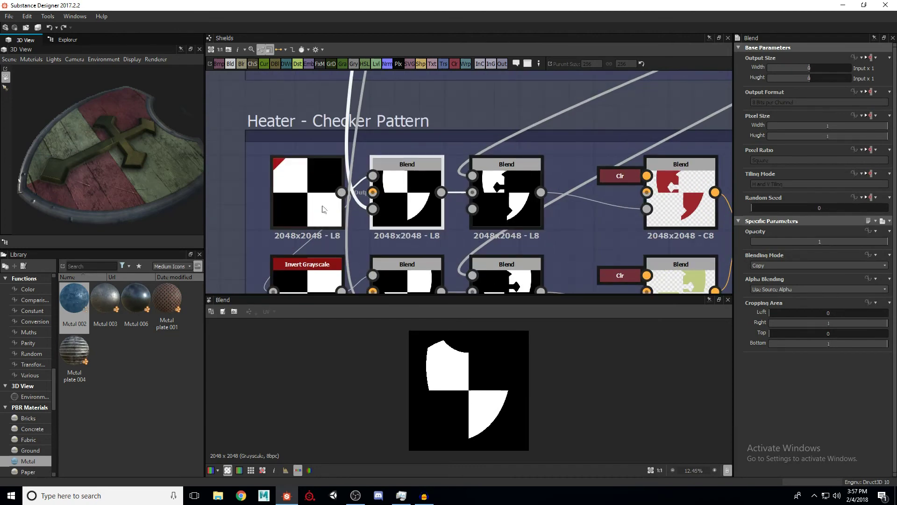
scroll(404, 260, down, 3)
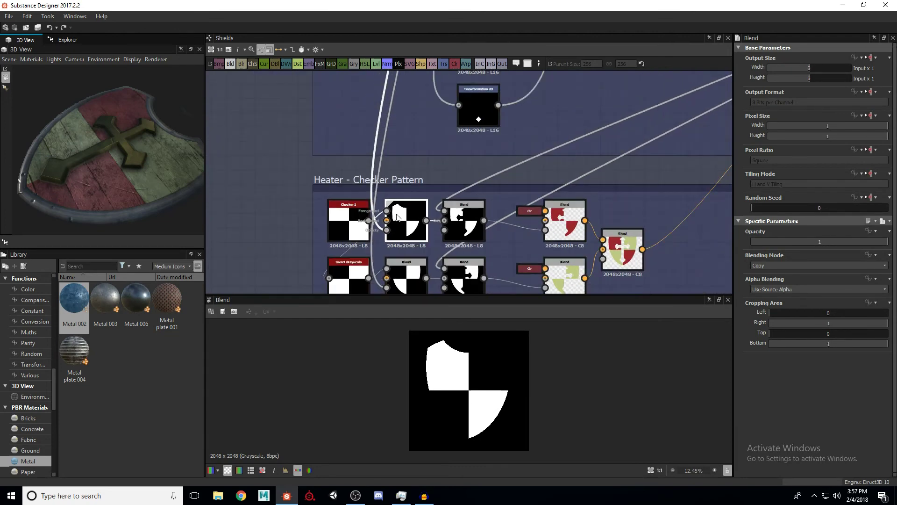
middle_drag(433, 254, 420, 214)
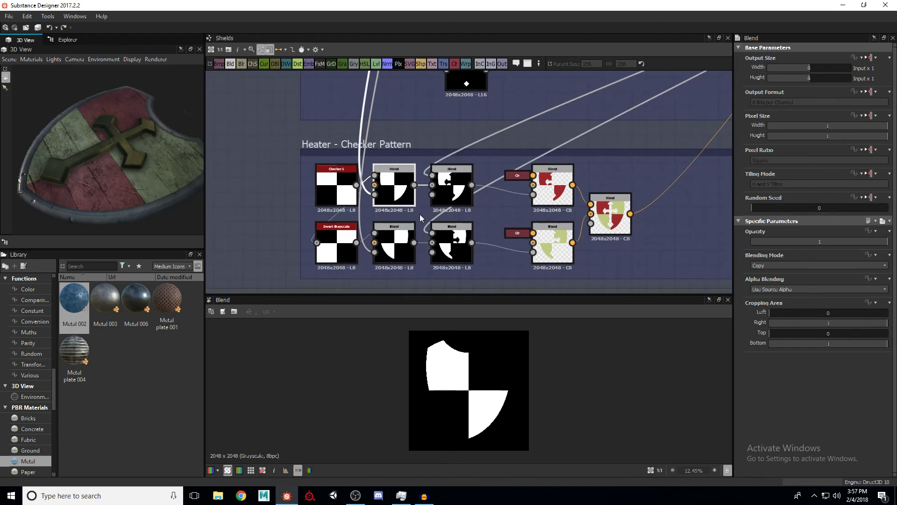
Compare the two Subtract Blends that cut the cross out of the opposite checker halves
click(445, 192)
scroll(466, 364, up, 1)
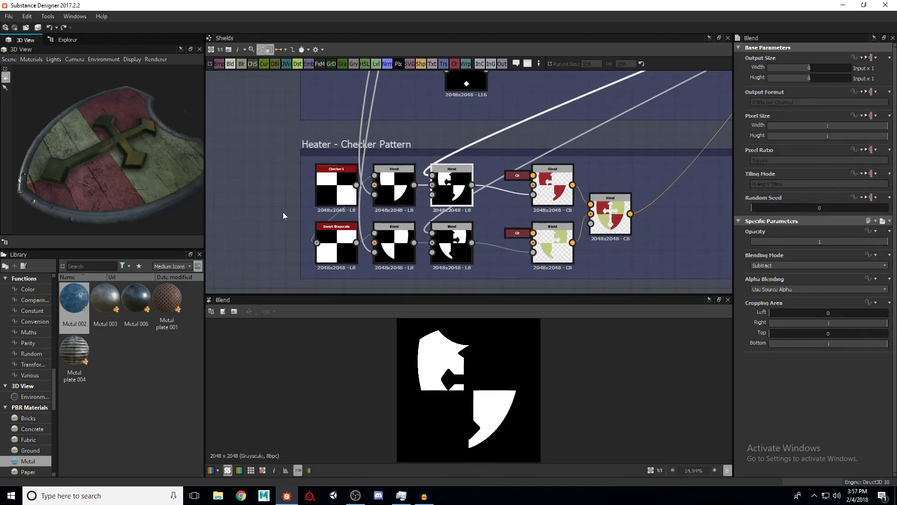
scroll(388, 100, down, 1)
click(442, 220)
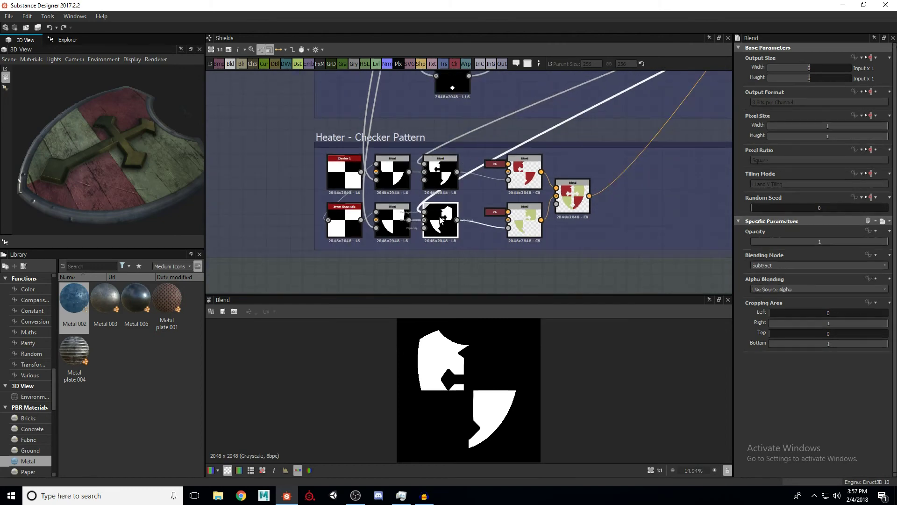
scroll(522, 177, up, 1)
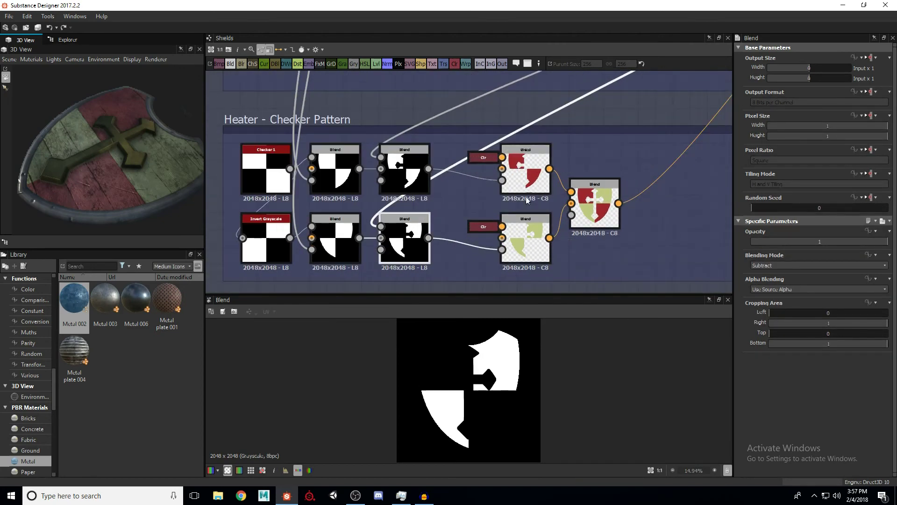
Compare the red and green colour Blends with the Blend that combines them in Heater - Checker Pattern
click(527, 162)
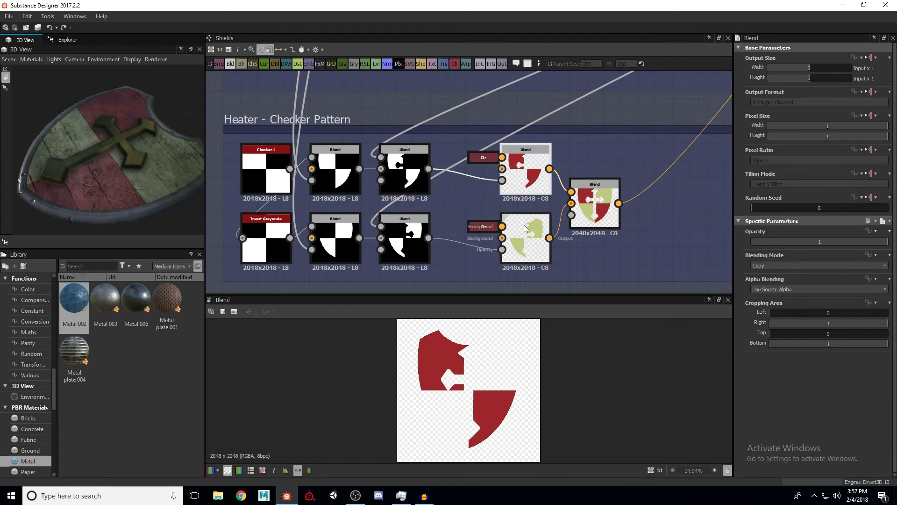
click(523, 239)
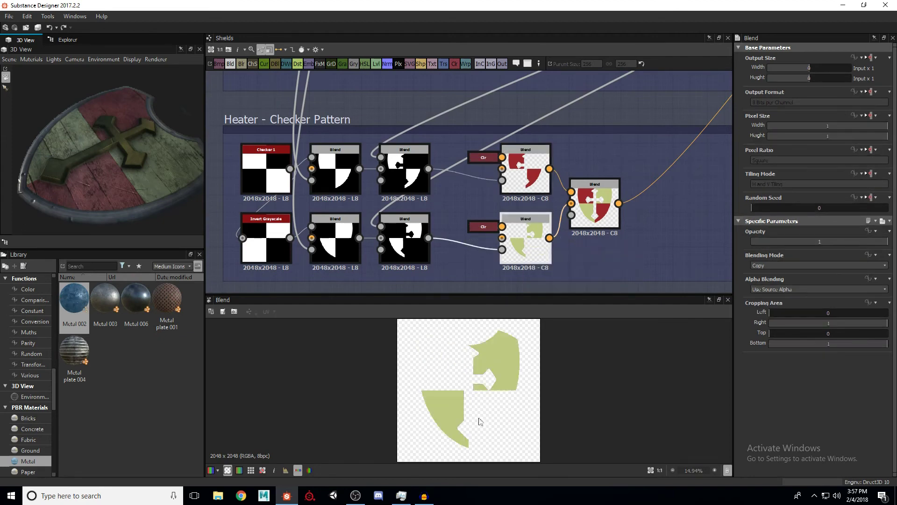
click(598, 213)
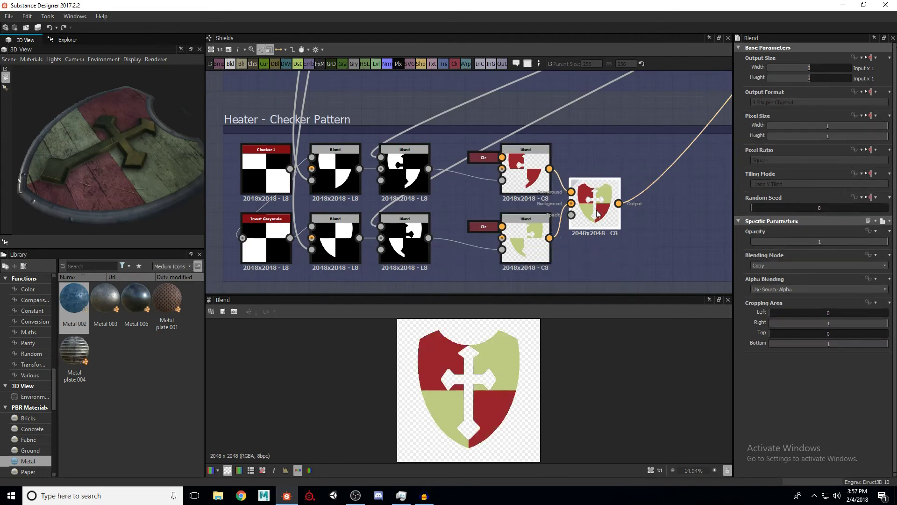
Follow the checker pattern into Heater - Diffuse and compare the shield mask, metal, checker and tinted cross Blends
scroll(518, 219, down, 6)
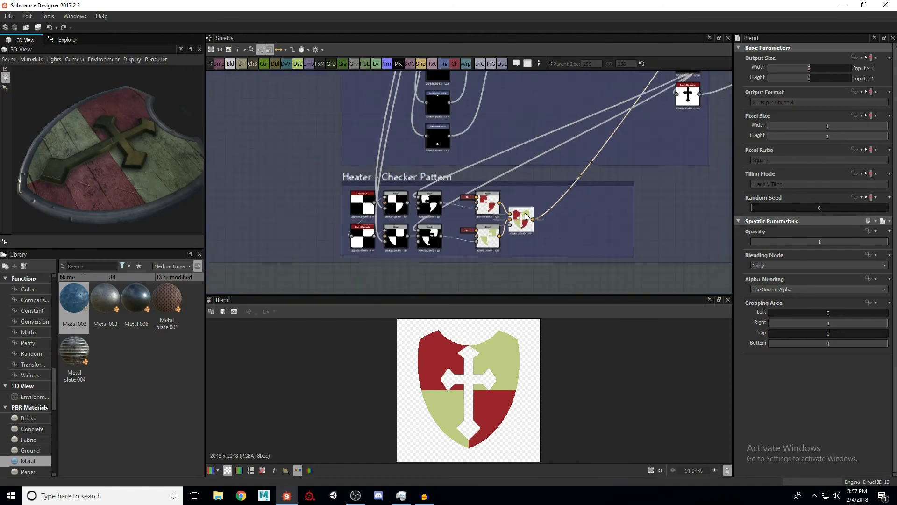
scroll(551, 187, down, 3)
scroll(536, 177, up, 5)
scroll(517, 154, up, 4)
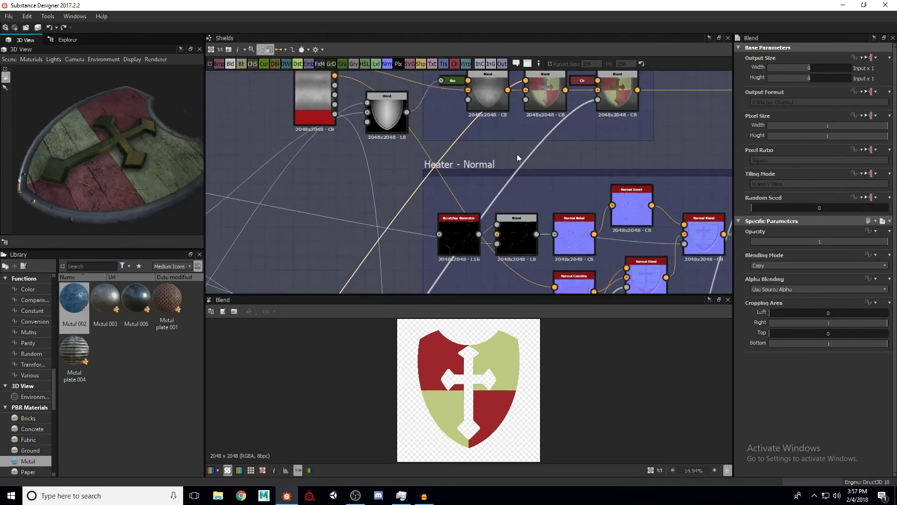
double_click(426, 155)
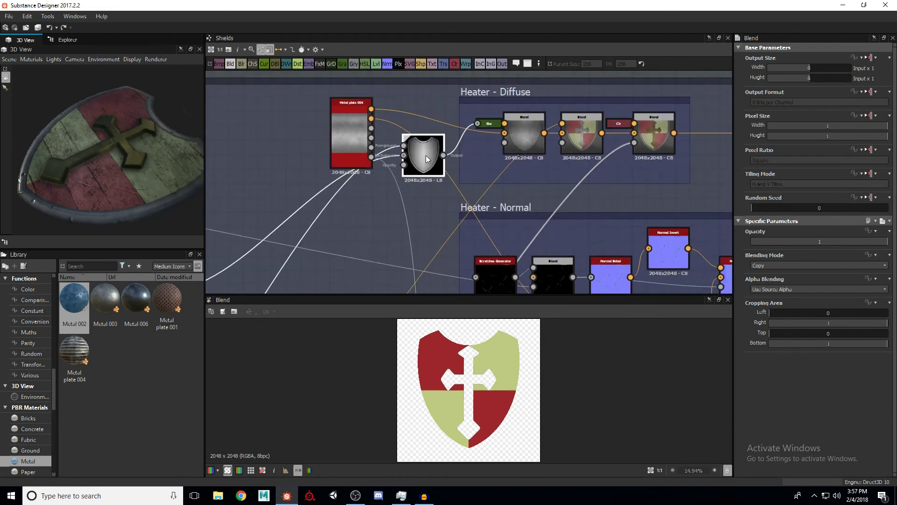
double_click(524, 132)
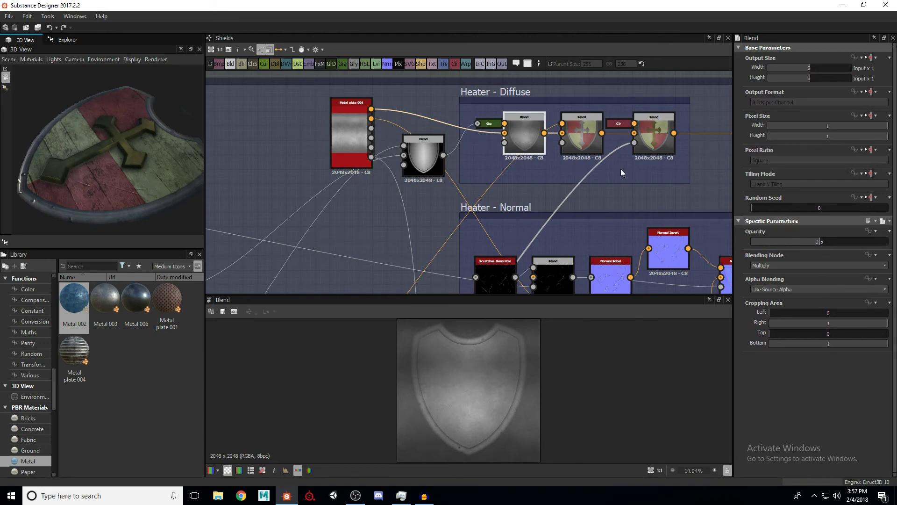
double_click(584, 135)
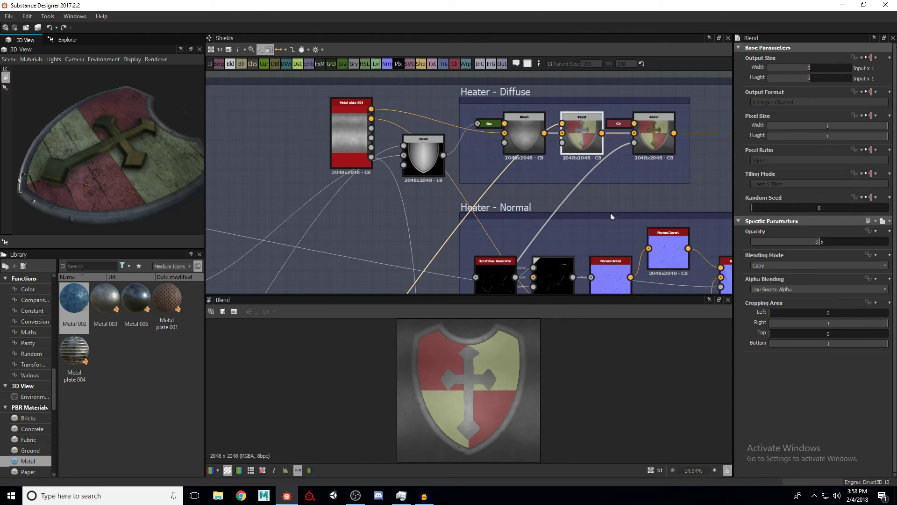
click(662, 140)
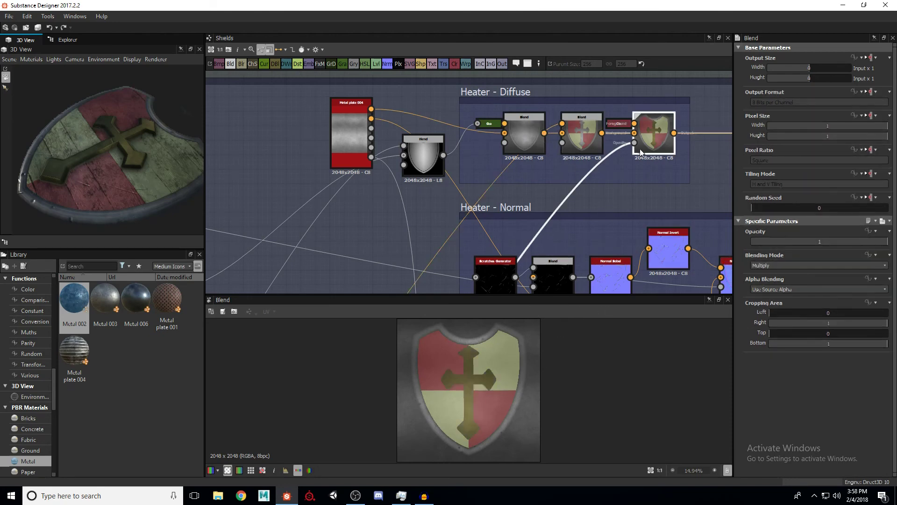
Trace the opacity input of the last Heater - Diffuse Blend back to the cross mask and examine the tinted cross up close
scroll(598, 163, down, 3)
scroll(598, 163, down, 2)
middle_drag(486, 240, 491, 160)
middle_drag(462, 250, 490, 140)
middle_drag(414, 280, 441, 229)
middle_drag(365, 272, 393, 240)
scroll(393, 239, up, 2)
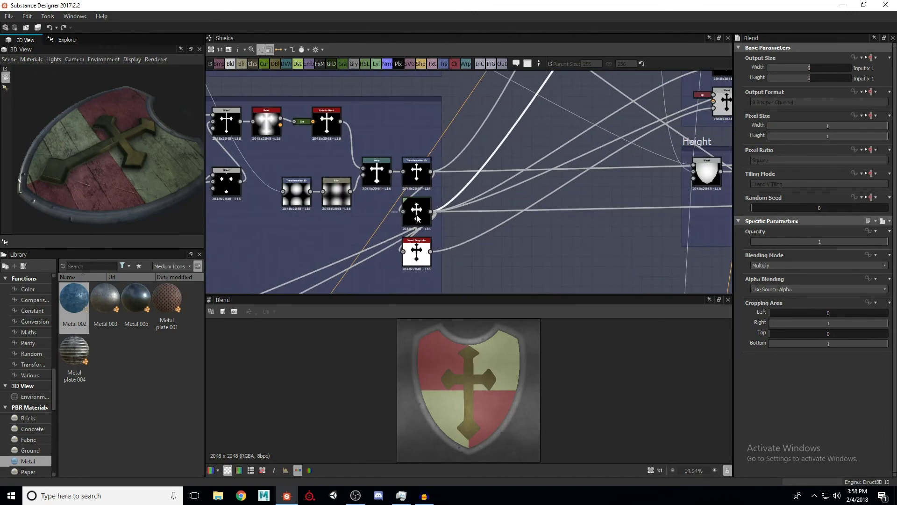
middle_drag(581, 142, 524, 236)
middle_drag(575, 151, 522, 236)
middle_drag(590, 88, 543, 200)
middle_drag(580, 128, 552, 168)
scroll(554, 161, up, 2)
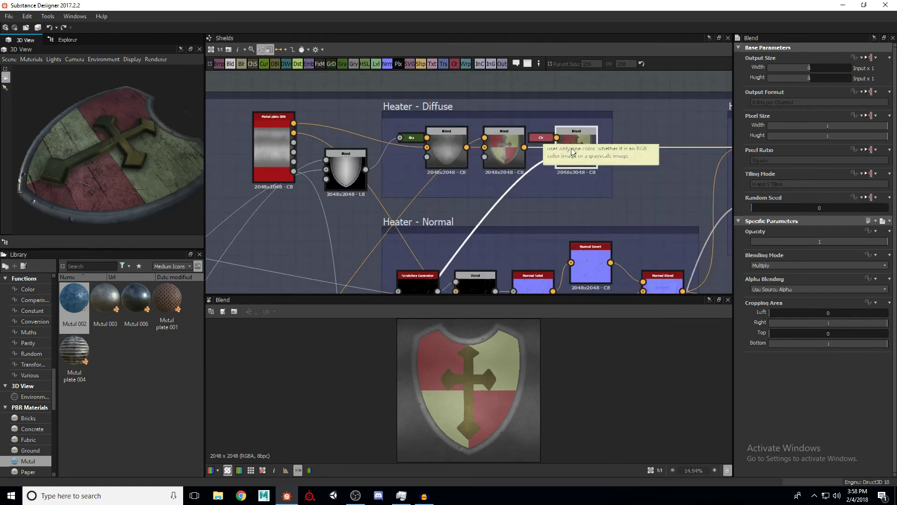
scroll(495, 353, up, 3)
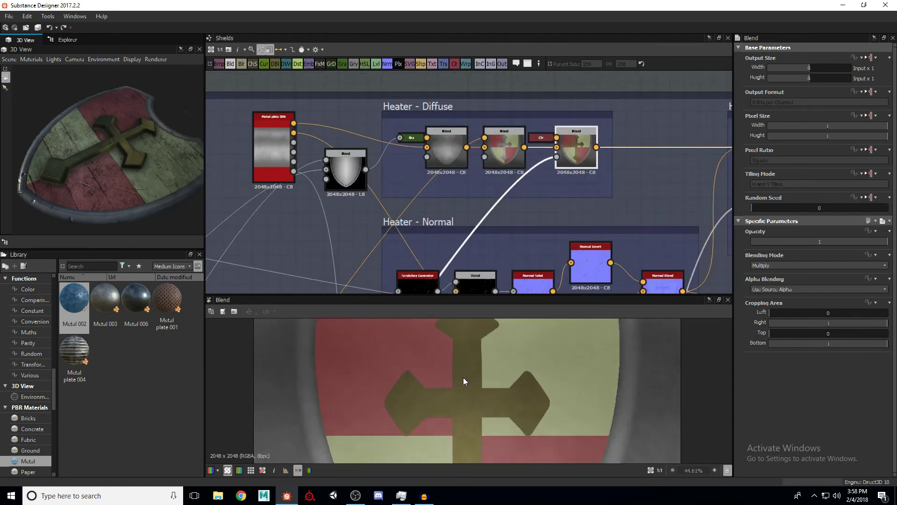
scroll(479, 392, down, 3)
Locate the Scratches Generator in Heater - Normal and review its spline, luminance and fade parameters
middle_drag(527, 175, 579, 117)
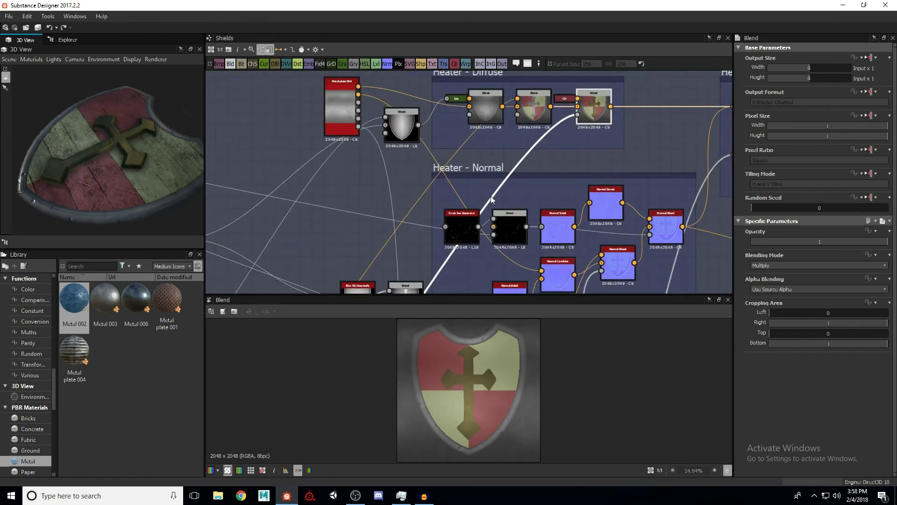
middle_drag(462, 162, 490, 146)
mouse_move(521, 204)
middle_down()
mouse_move(490, 173)
mouse_move(473, 189)
middle_up()
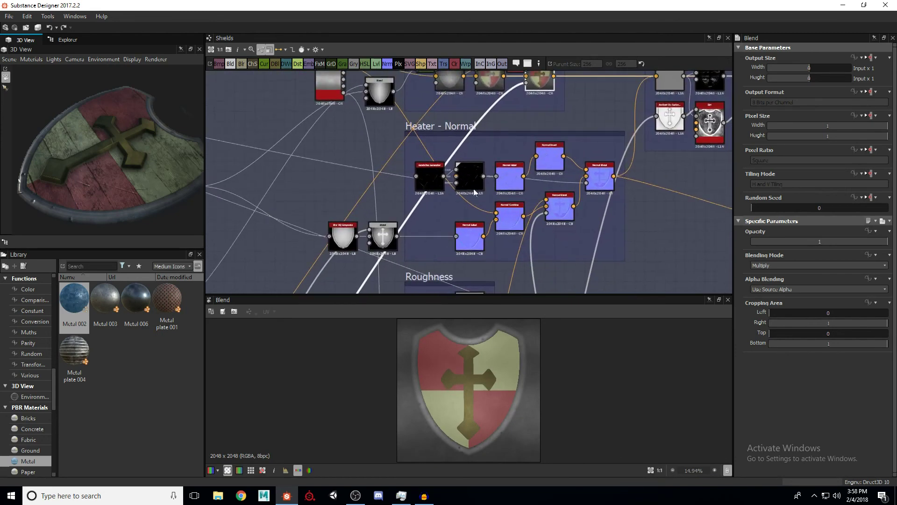
scroll(460, 192, up, 2)
double_click(397, 170)
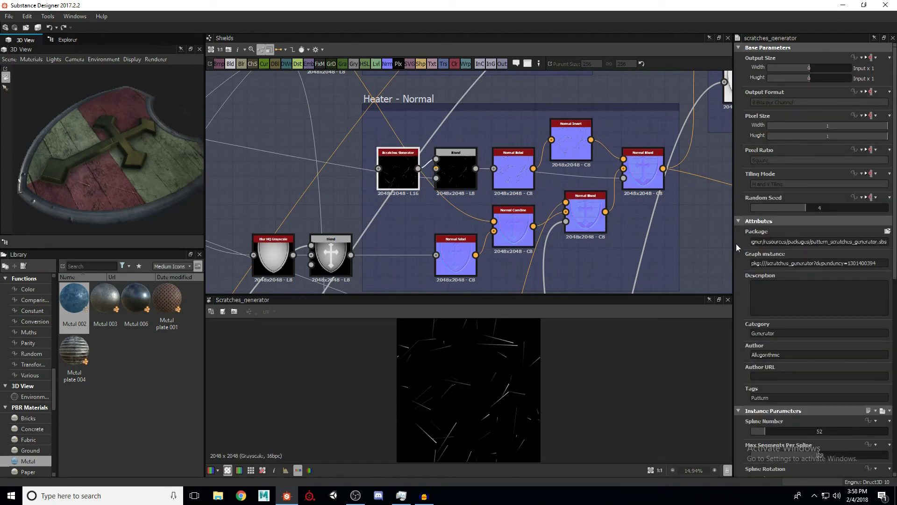
scroll(763, 316, down, 5)
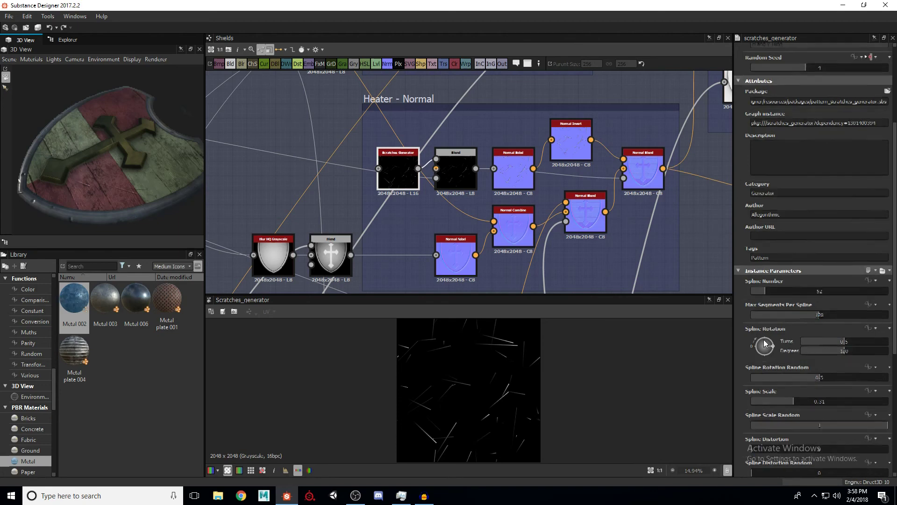
scroll(790, 314, down, 4)
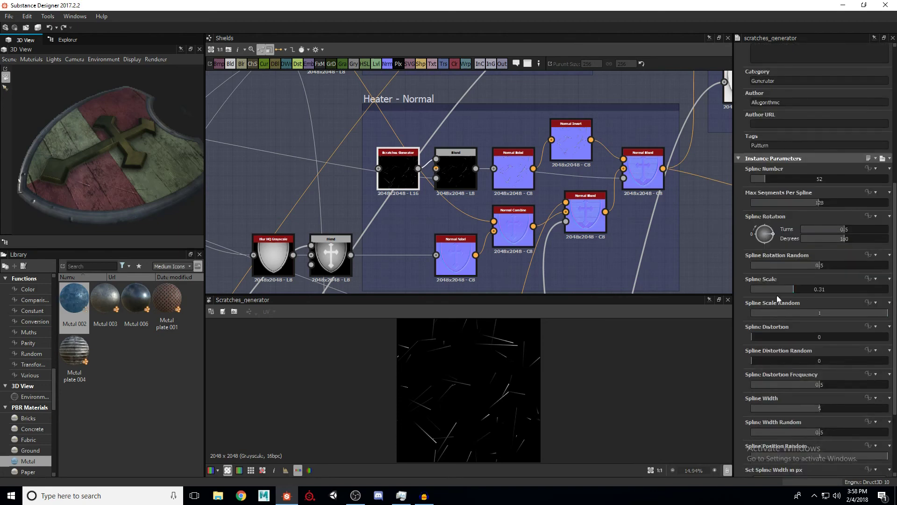
scroll(755, 299, down, 4)
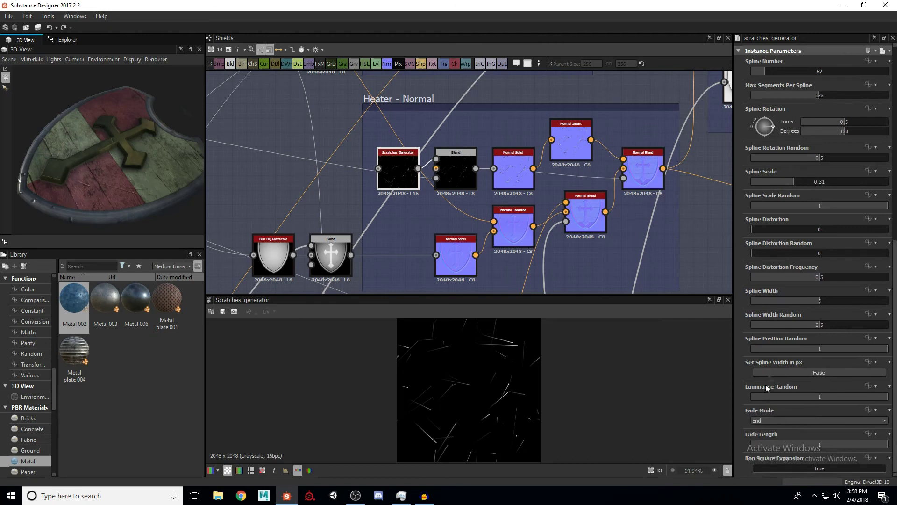
scroll(770, 373, up, 8)
Inspect the masked scratches Blend against the 3D shield, plus the scratches' Normal Sobel and Normal Invert outputs
click(456, 170)
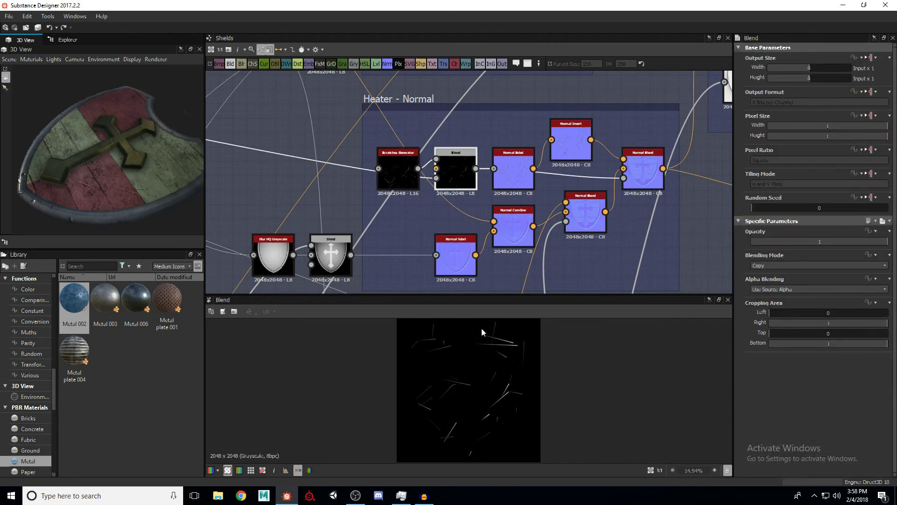
drag(140, 192, 89, 187)
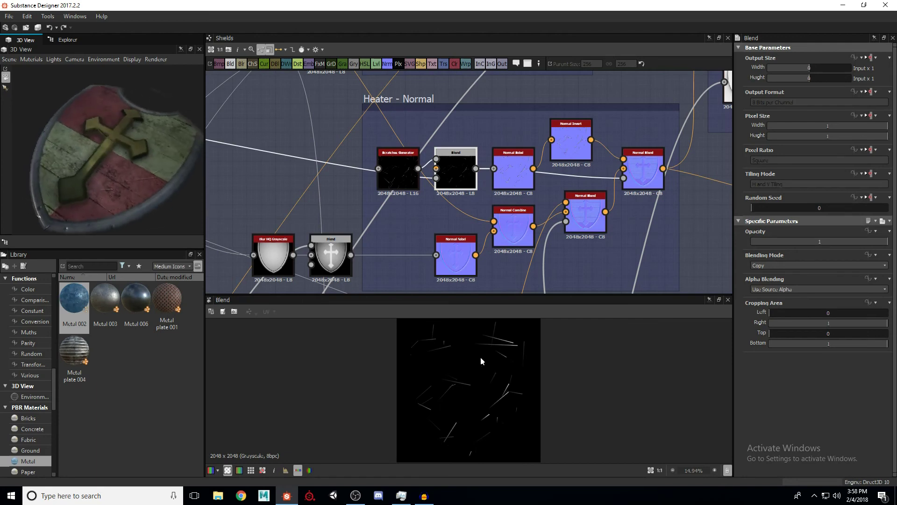
middle_drag(496, 175, 464, 172)
click(471, 167)
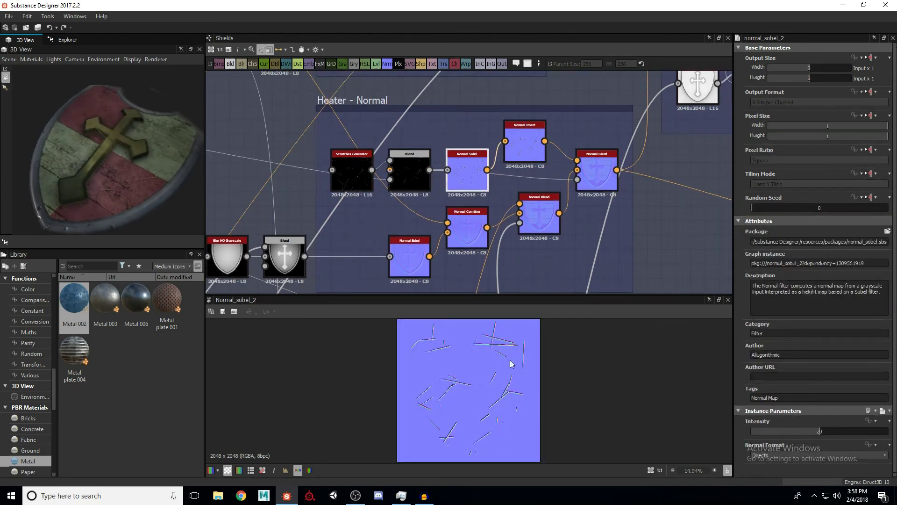
click(525, 144)
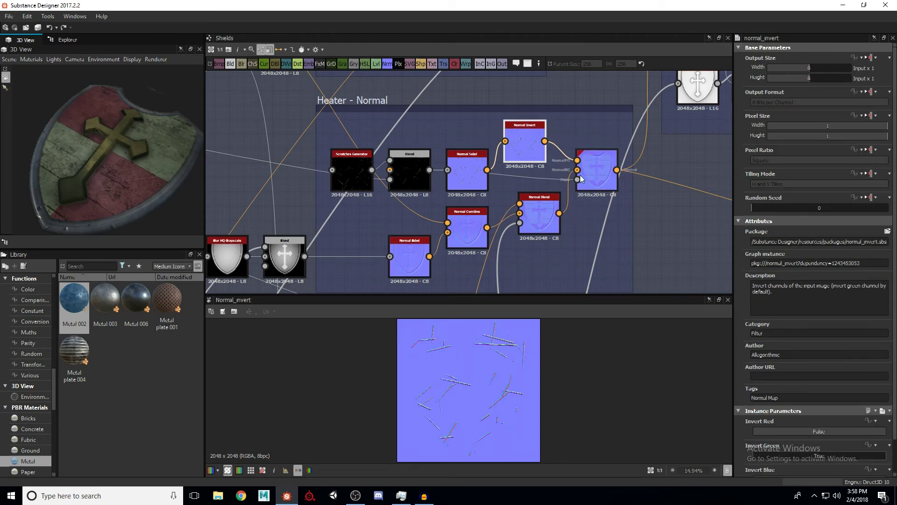
Inspect the shield's Normal Sobel output and move the Blur HQ Grayscale node farther away from the cross Blend
middle_drag(433, 256, 469, 220)
click(450, 220)
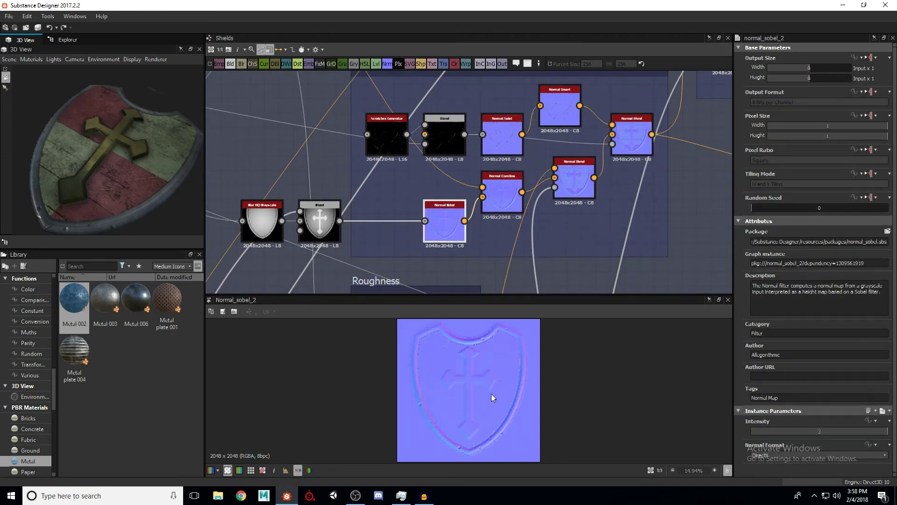
scroll(472, 371, up, 3)
middle_drag(367, 218, 480, 199)
scroll(480, 200, down, 2)
middle_drag(391, 154, 445, 227)
drag(444, 227, 414, 220)
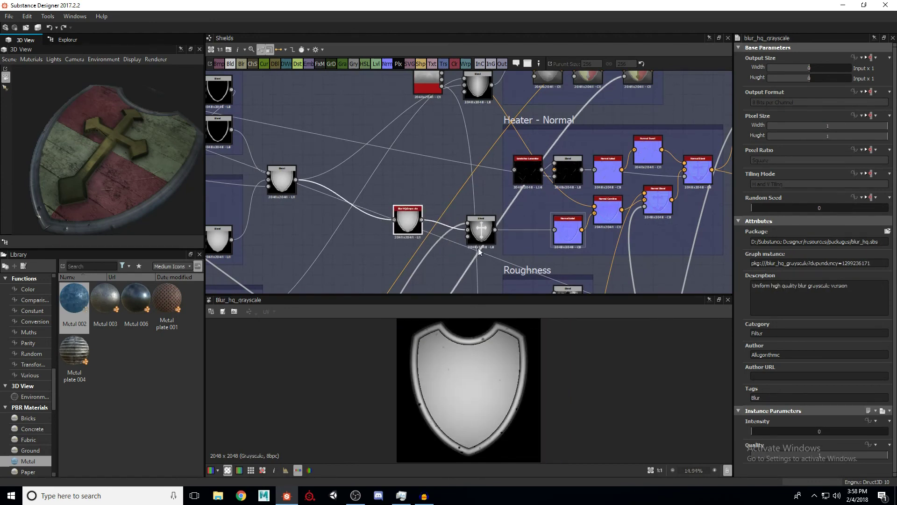
Inspect the Overlay Blend of the blurred shield and cross, and trace where its cross input comes from
click(481, 236)
middle_drag(442, 228, 460, 126)
scroll(452, 173, down, 2)
middle_drag(422, 242, 453, 188)
middle_drag(489, 144, 449, 204)
middle_drag(519, 129, 448, 201)
scroll(501, 187, up, 5)
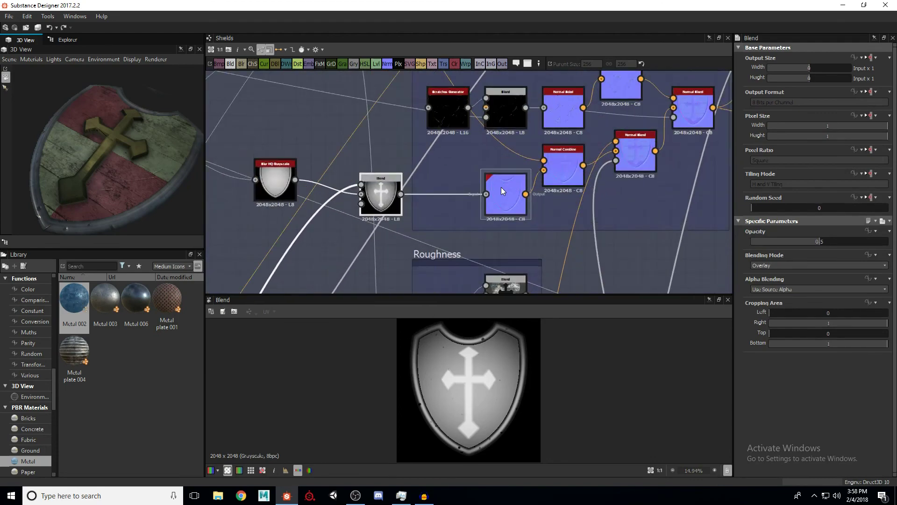
Examine the cross and frame relief up close in the Normal Sobel fed by the Overlay Blend
click(501, 187)
scroll(477, 378, up, 3)
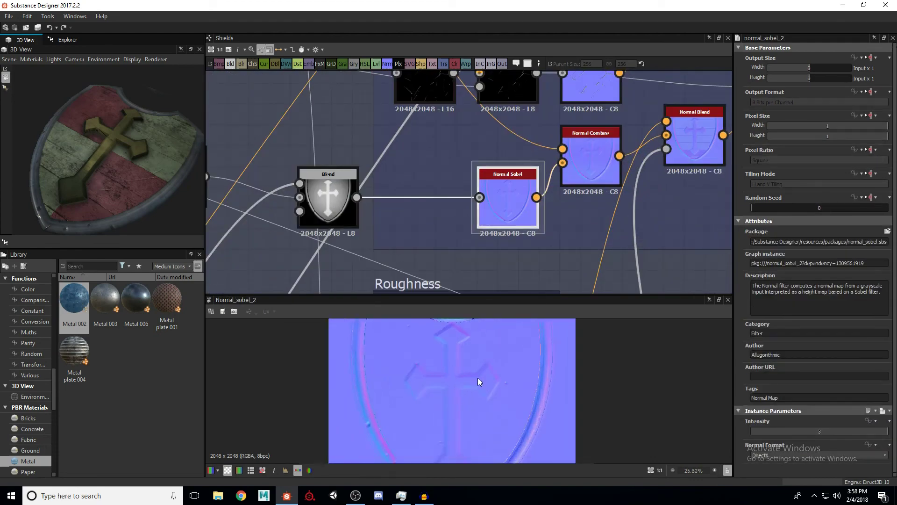
middle_drag(588, 153, 490, 204)
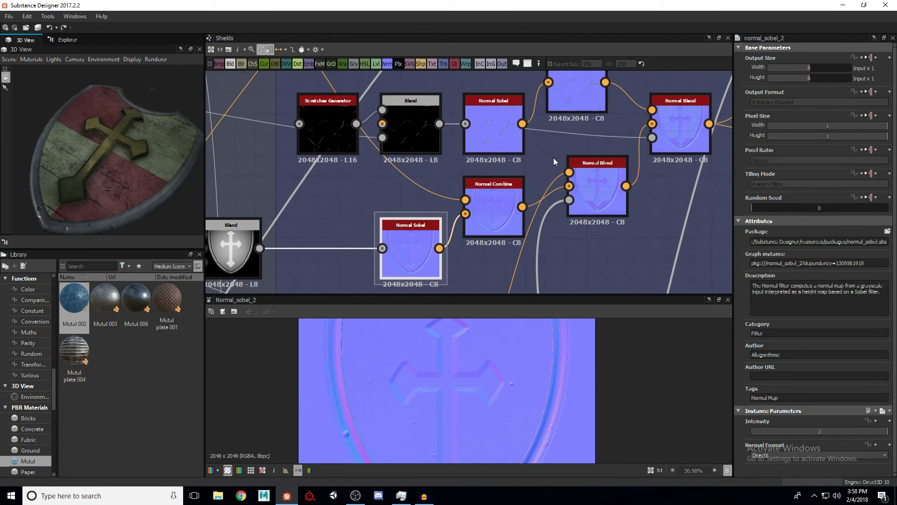
Inspect the Normal Combine node and trace where its second normal input comes from near the Heater - Diffuse frame
click(498, 201)
scroll(484, 209, down, 6)
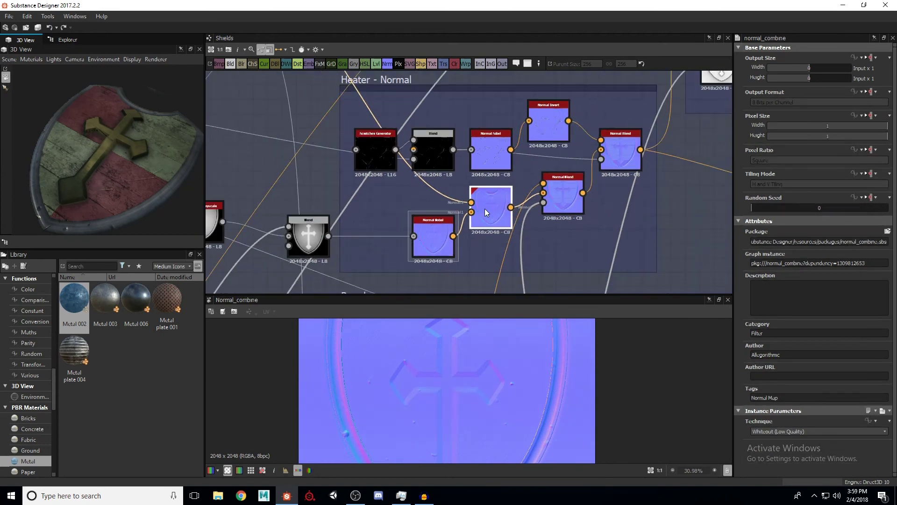
scroll(419, 176, up, 1)
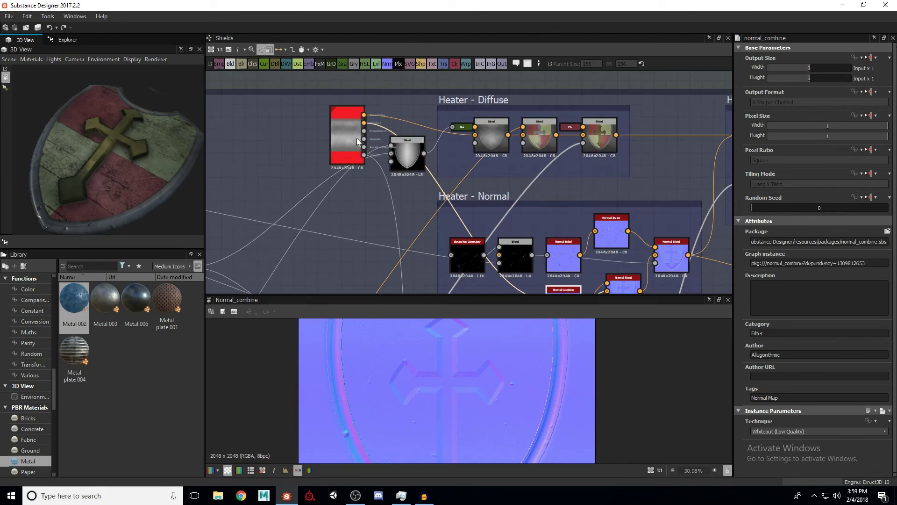
middle_drag(469, 253, 455, 183)
scroll(455, 183, up, 2)
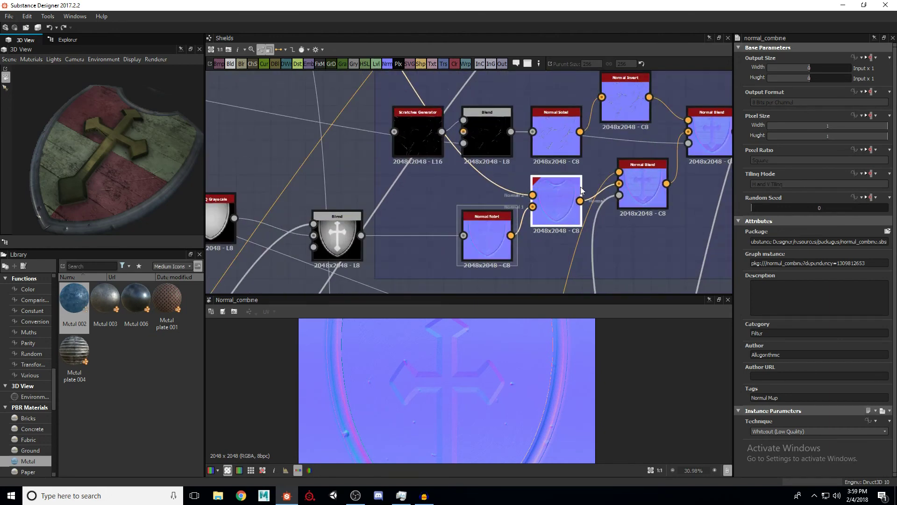
Inspect the Normal Blend that adds the wood grain around the cross and trace its mask input to the Height frame
middle_drag(612, 189, 484, 204)
double_click(519, 199)
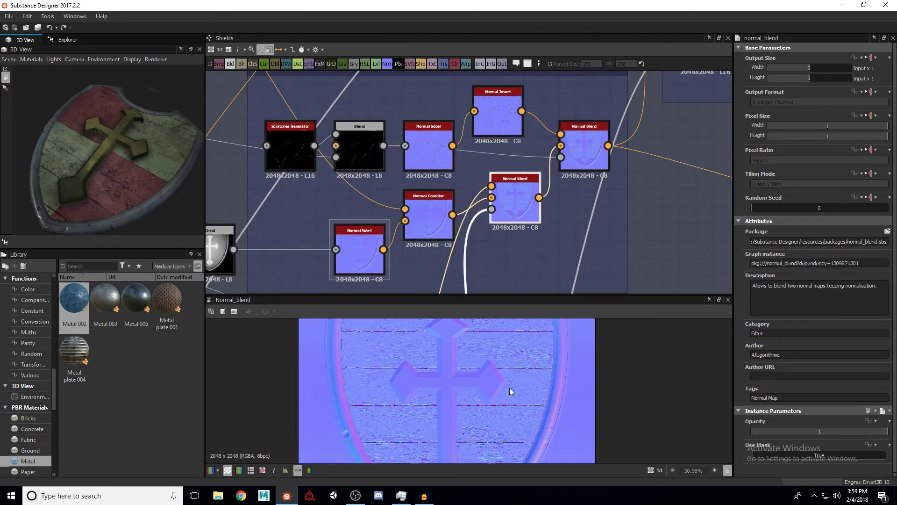
scroll(507, 391, down, 2)
scroll(489, 172, down, 5)
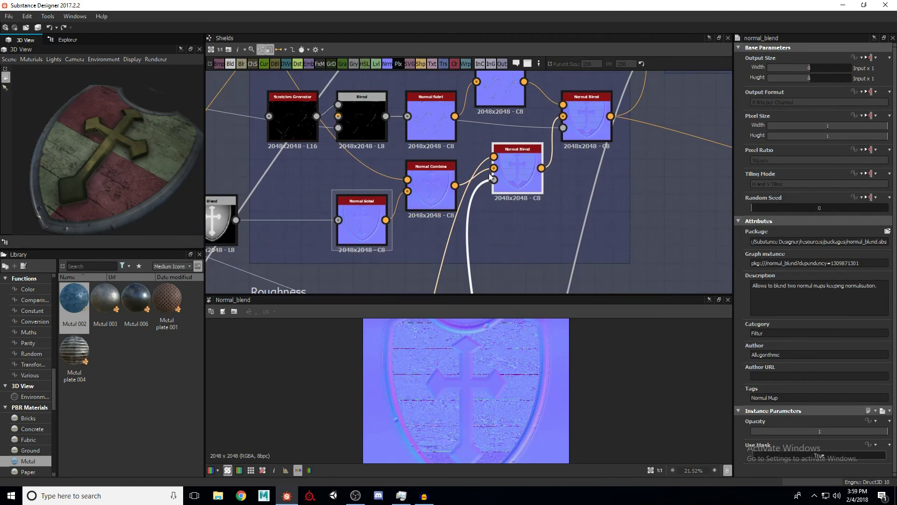
scroll(475, 194, down, 2)
scroll(473, 238, up, 4)
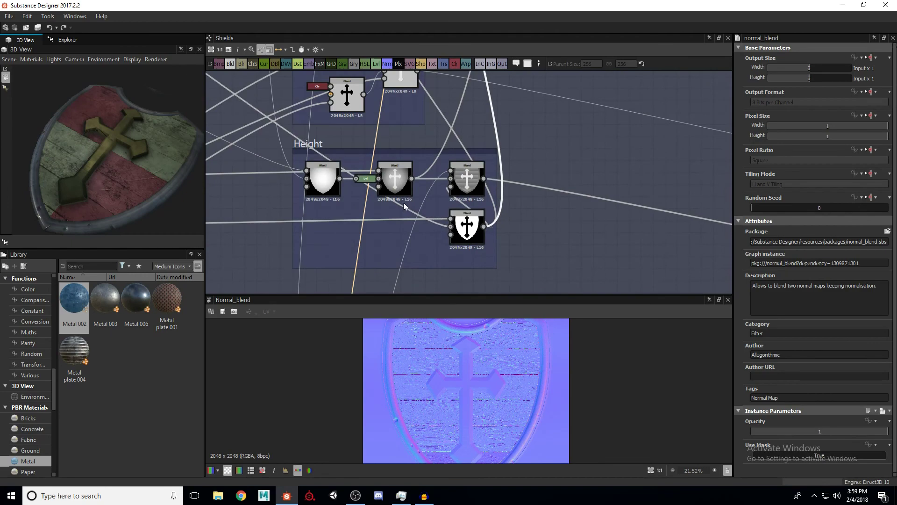
middle_drag(404, 202, 477, 229)
Inspect the final Normal Blend in the Heater - Normal frame, which merges the inverted scratches into the shield normals
scroll(477, 231, down, 5)
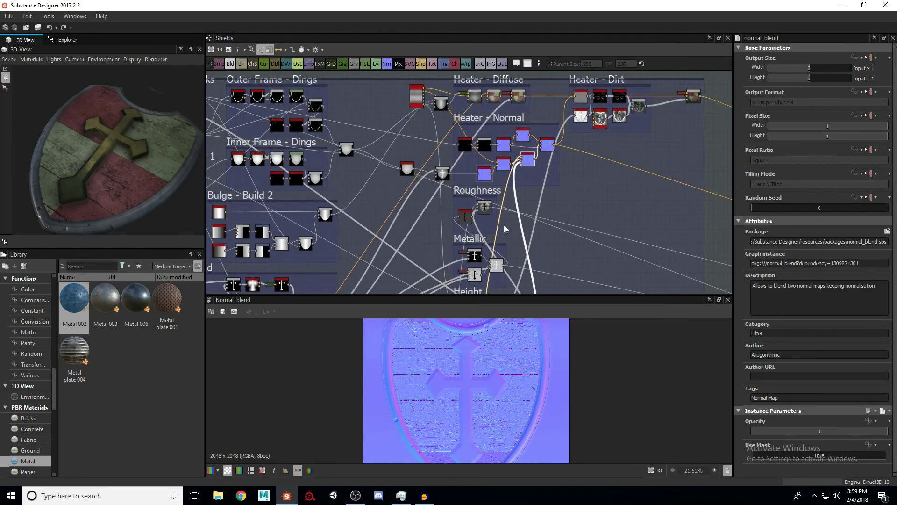
scroll(501, 175, down, 2)
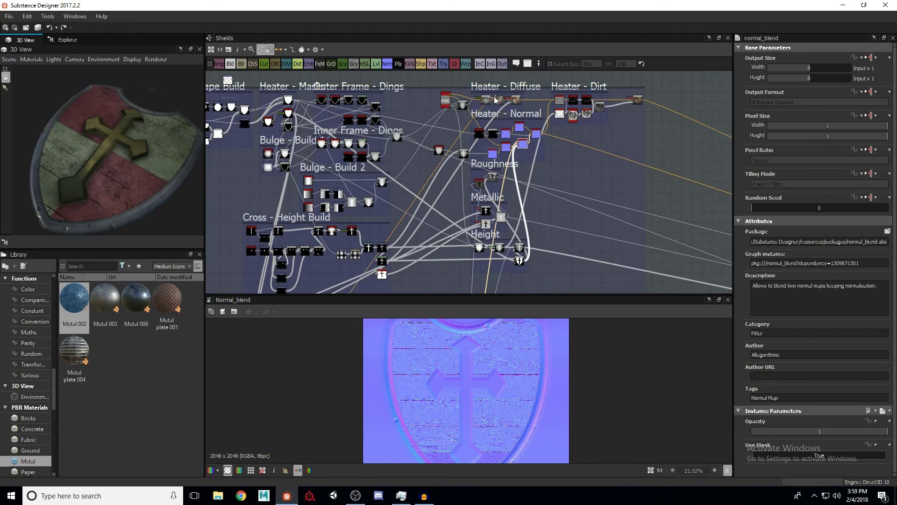
scroll(533, 136, up, 10)
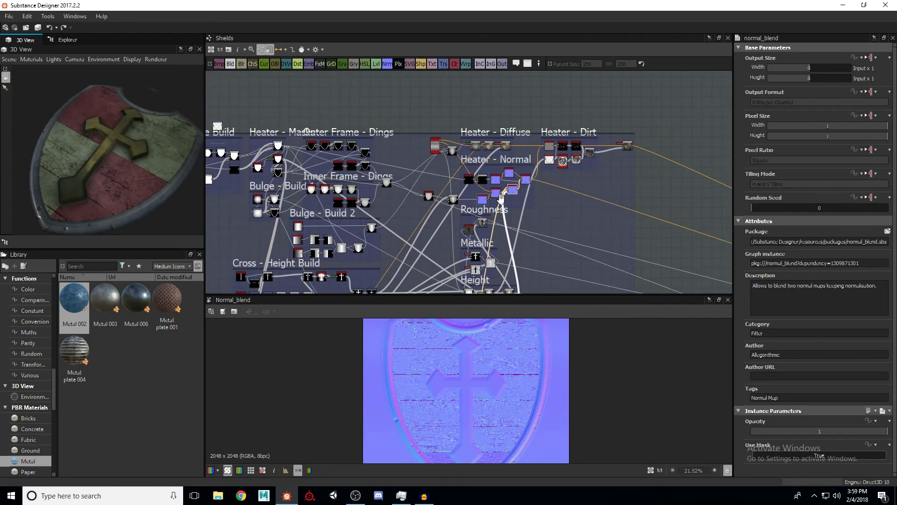
double_click(584, 130)
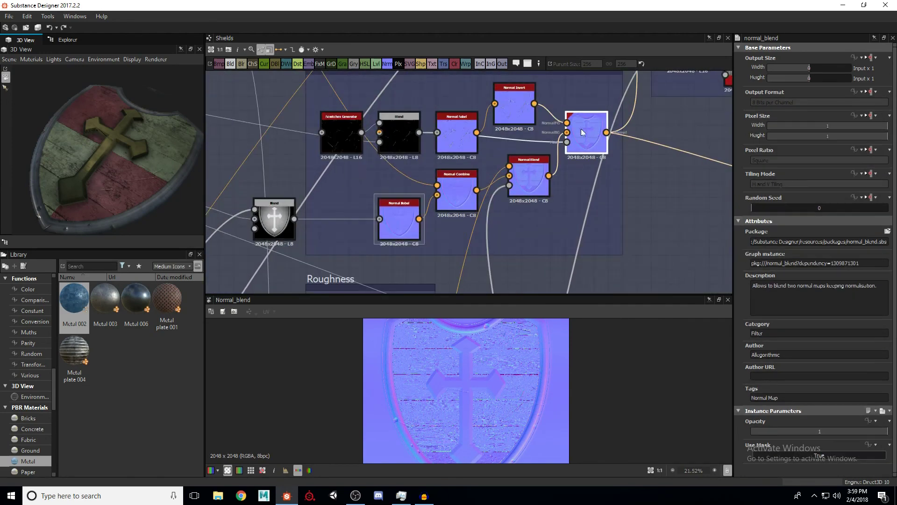
scroll(520, 394, down, 1)
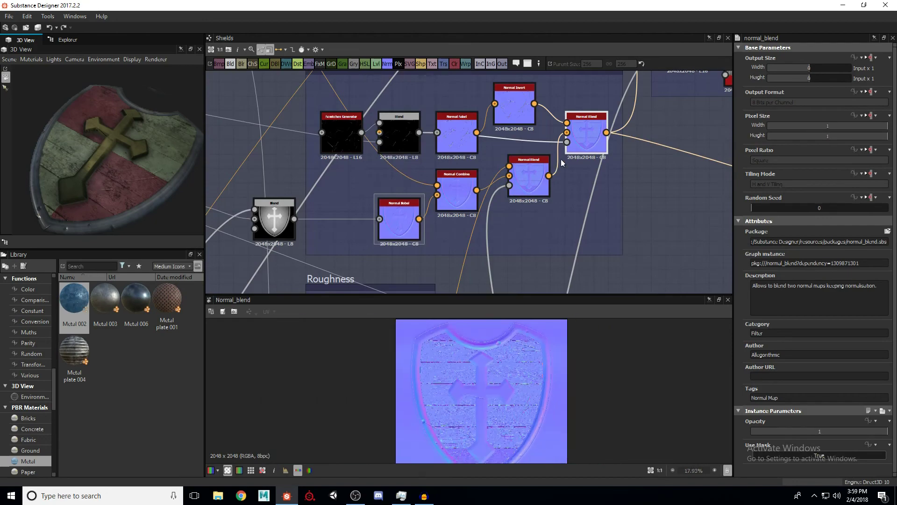
Examine the Heater - Dirt inputs: the curvature, ambient occlusion, Edge Dirt, Dirt and Blur HQ Grayscale nodes
scroll(532, 180, down, 5)
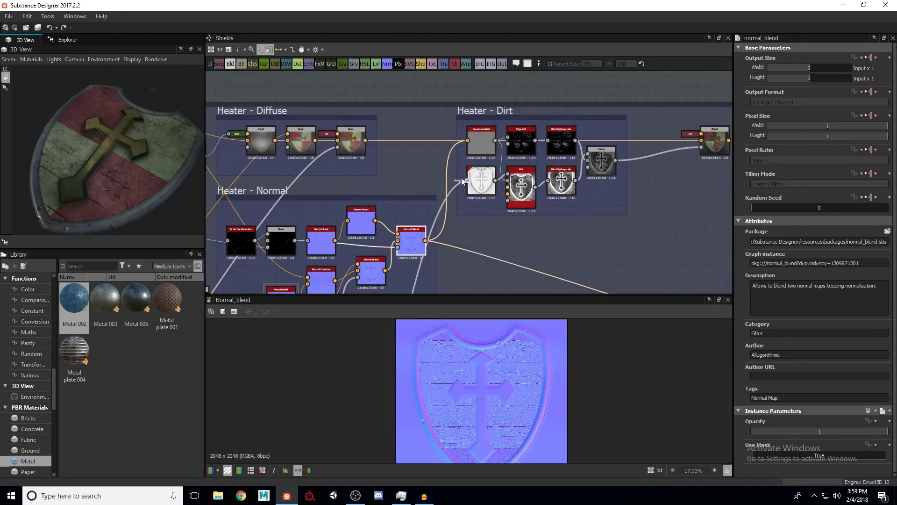
scroll(567, 162, up, 4)
double_click(418, 126)
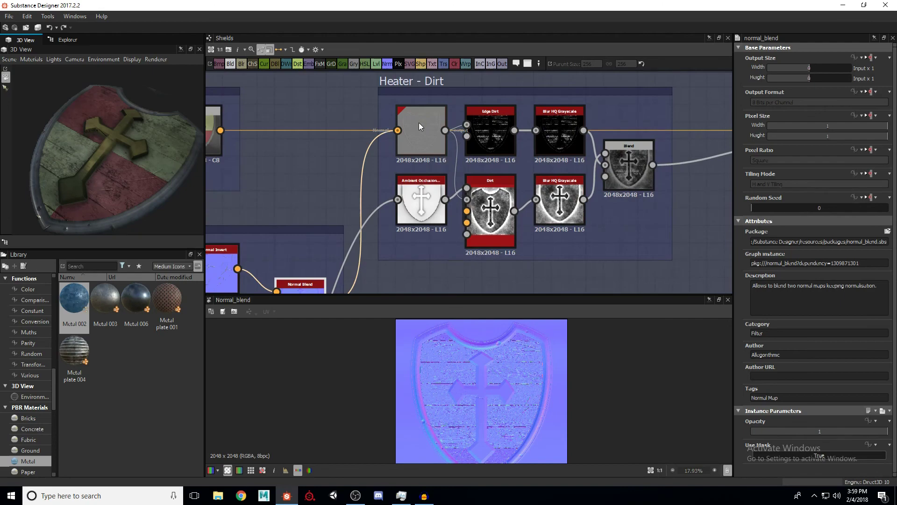
double_click(428, 196)
double_click(490, 135)
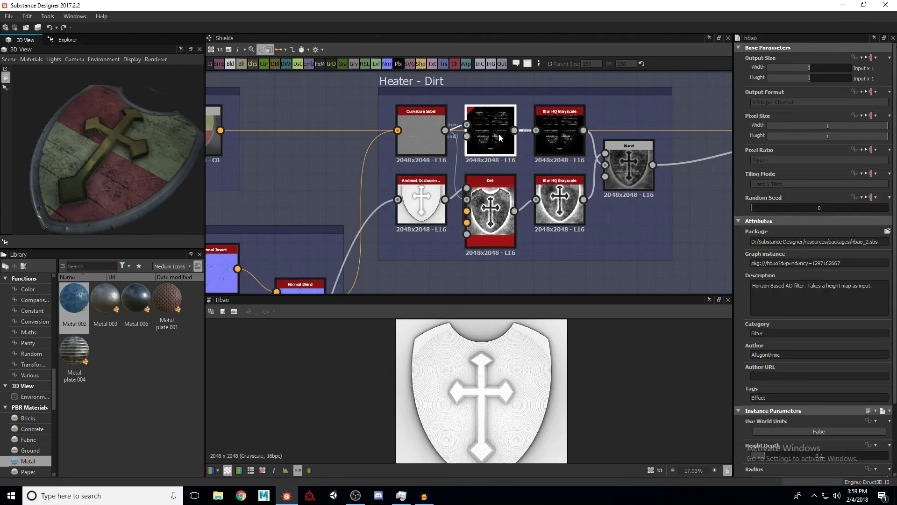
double_click(501, 205)
double_click(558, 195)
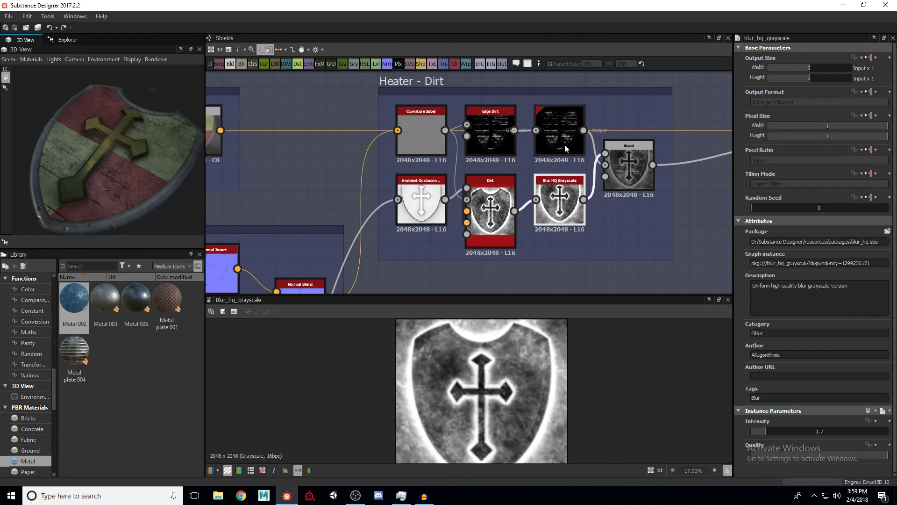
double_click(561, 145)
Examine the Dirt mask up close around the cross and compare it with its Blur HQ Grayscale output
double_click(505, 214)
scroll(584, 400, up, 5)
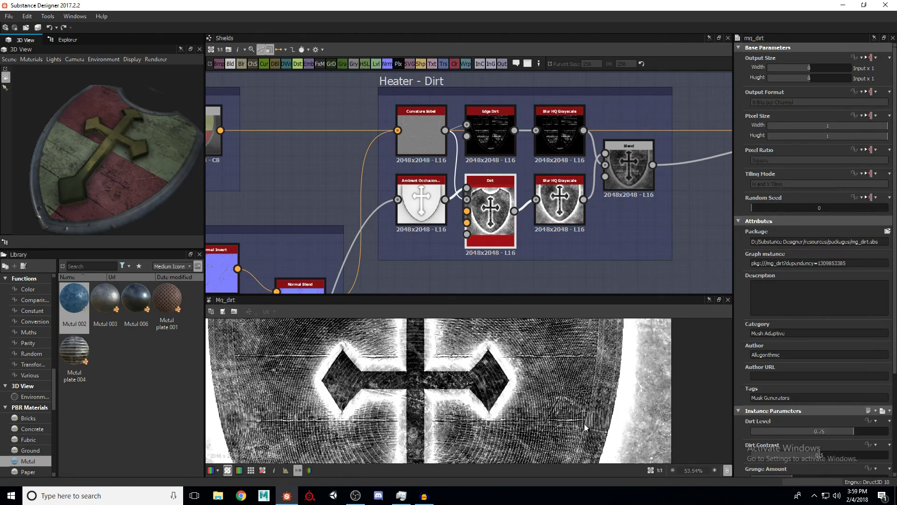
scroll(584, 400, down, 3)
scroll(576, 408, up, 3)
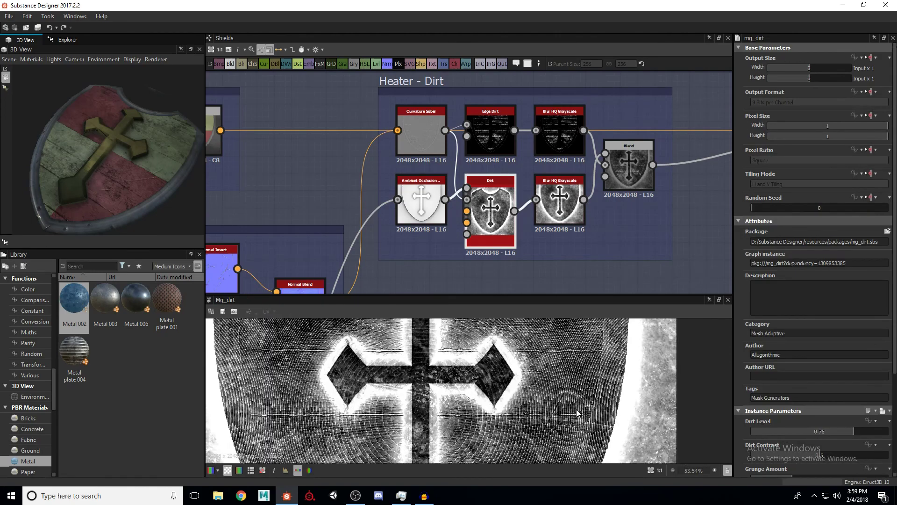
double_click(566, 199)
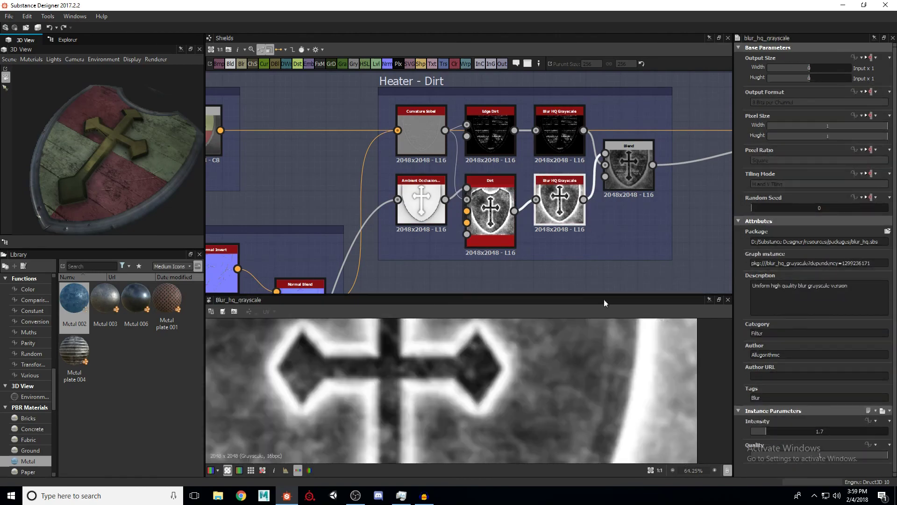
Inspect the Switch Blend of the two dirt masks and the colour Blend it masks, checking the dirt against the 3D shield
double_click(635, 166)
scroll(509, 399, down, 7)
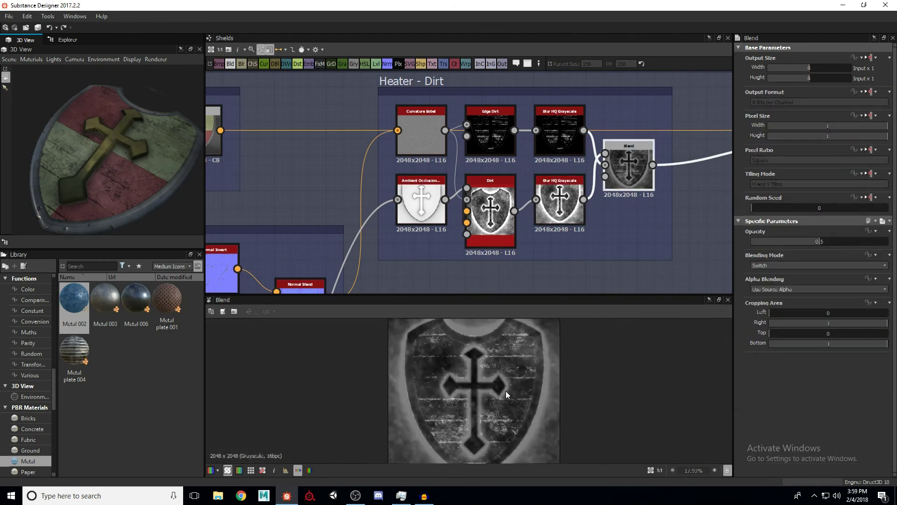
middle_drag(611, 149, 430, 168)
double_click(649, 147)
scroll(488, 369, up, 4)
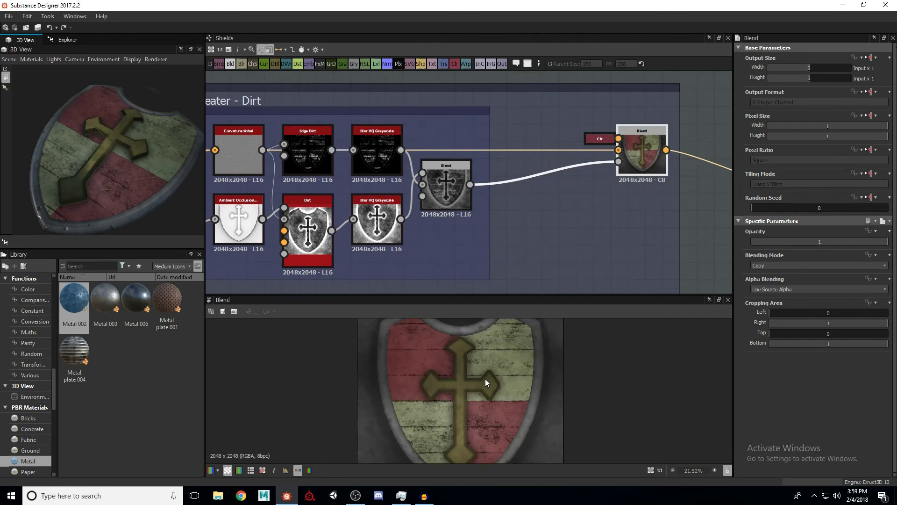
scroll(484, 382, up, 2)
scroll(482, 386, down, 4)
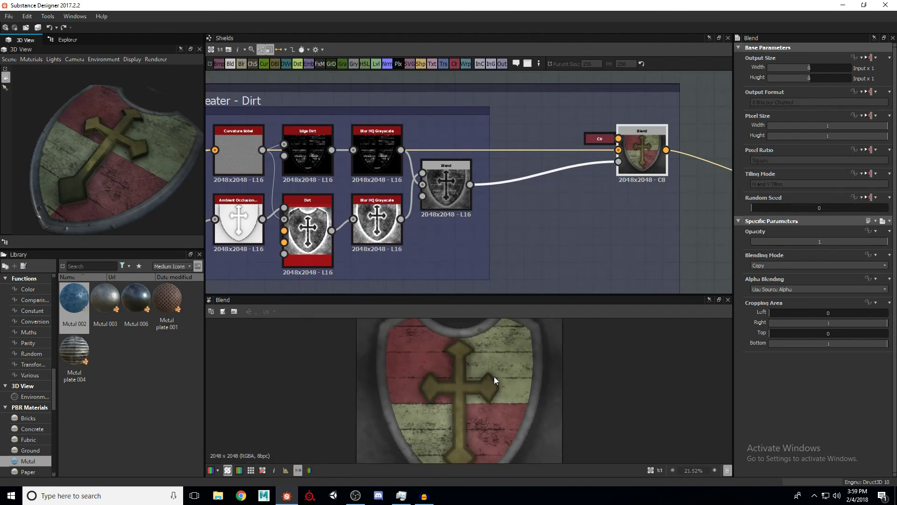
drag(164, 161, 141, 154)
Locate the Roughness frame and inspect the output of its Invert Grayscale node
middle_drag(317, 200, 336, 194)
scroll(486, 152, down, 2)
scroll(486, 152, down, 3)
middle_drag(337, 230, 467, 180)
scroll(470, 181, up, 2)
mouse_move(434, 204)
mouse_down()
mouse_move(411, 209)
mouse_move(427, 196)
mouse_up()
double_click(427, 196)
middle_drag(427, 196, 430, 140)
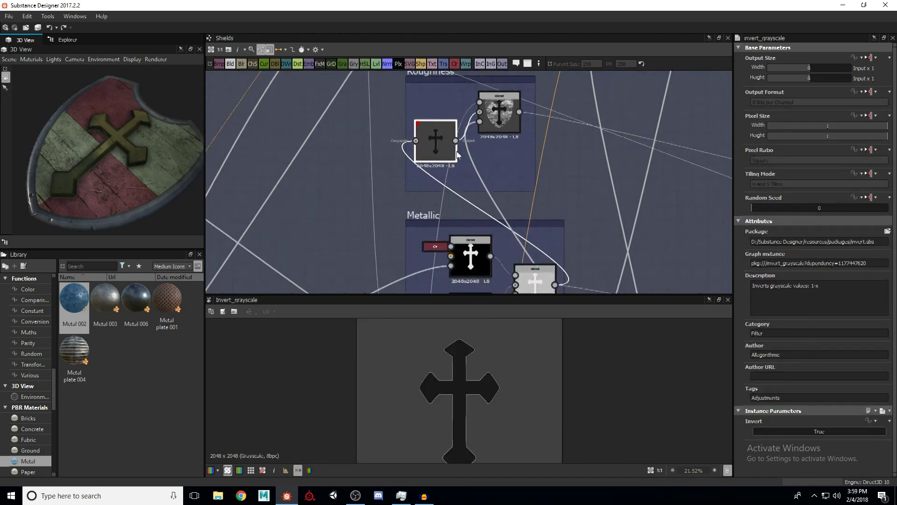
Inspect the white cross Blend in the Metallic frame and trace its mask input
scroll(467, 216, down, 2)
mouse_move(467, 217)
middle_down()
mouse_move(484, 184)
mouse_move(465, 202)
middle_up()
scroll(484, 184, down, 2)
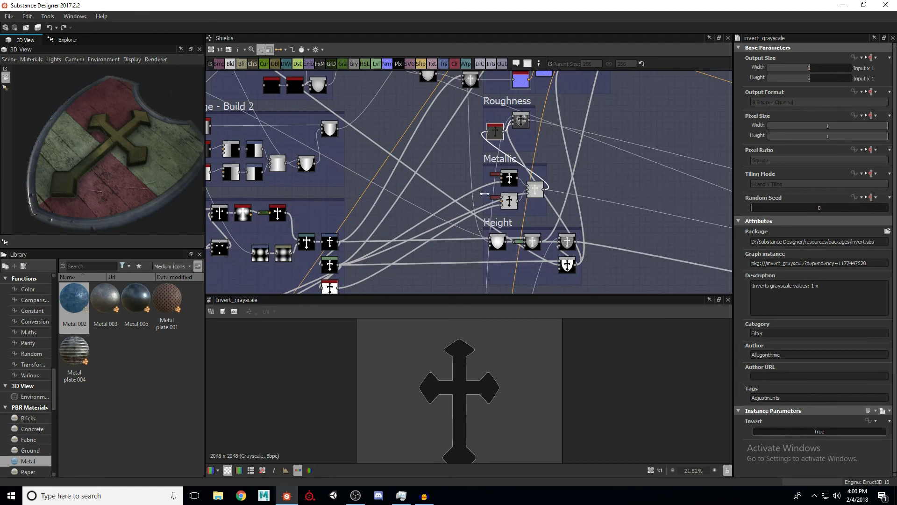
scroll(501, 184, up, 3)
double_click(516, 182)
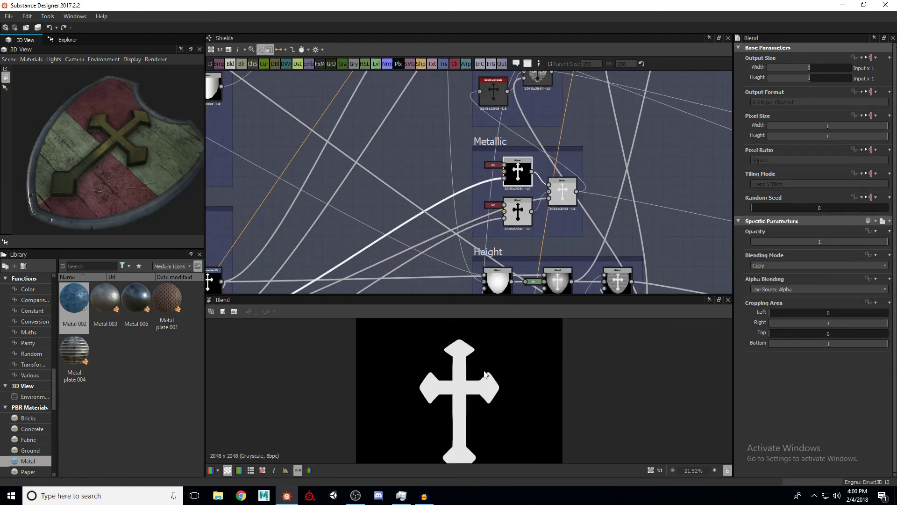
scroll(483, 377, down, 2)
scroll(475, 157, down, 1)
scroll(480, 166, up, 3)
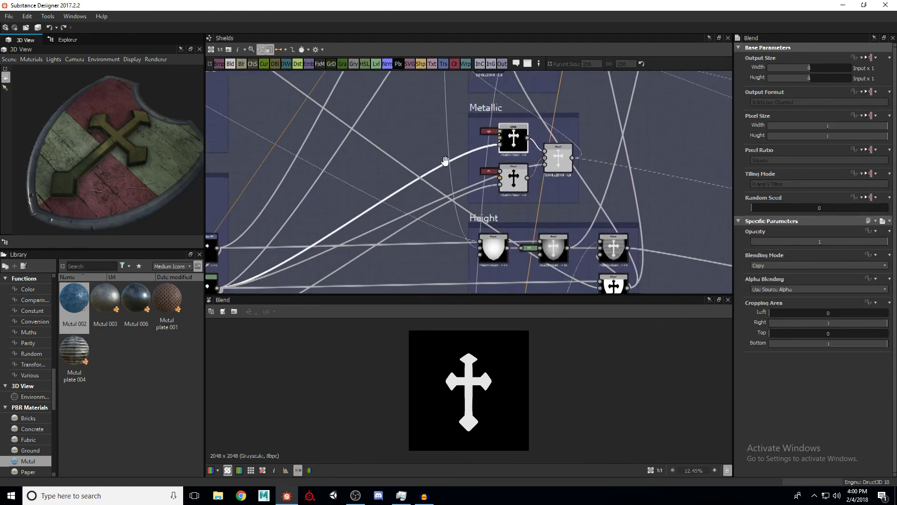
Inspect the Metallic frame's combined Blend and compare it with the metal on the rotated 3D shield
middle_drag(508, 167, 476, 191)
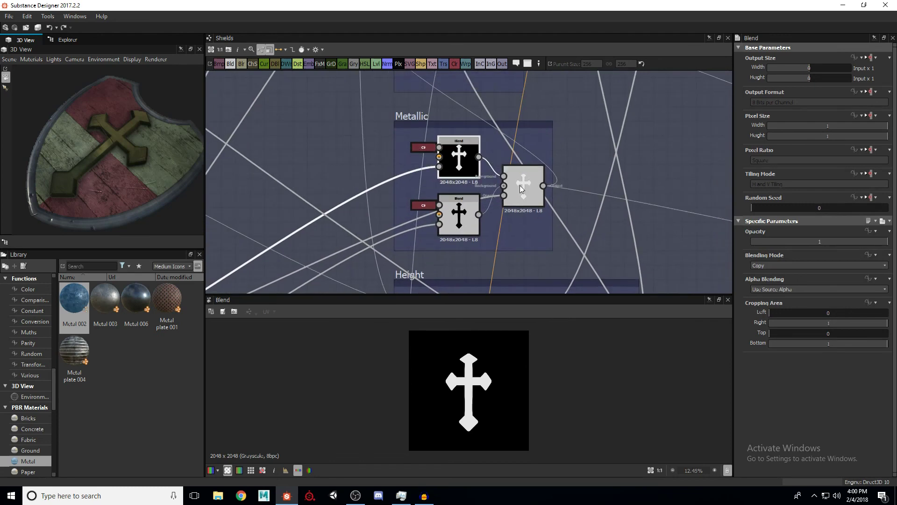
double_click(520, 185)
drag(158, 166, 102, 200)
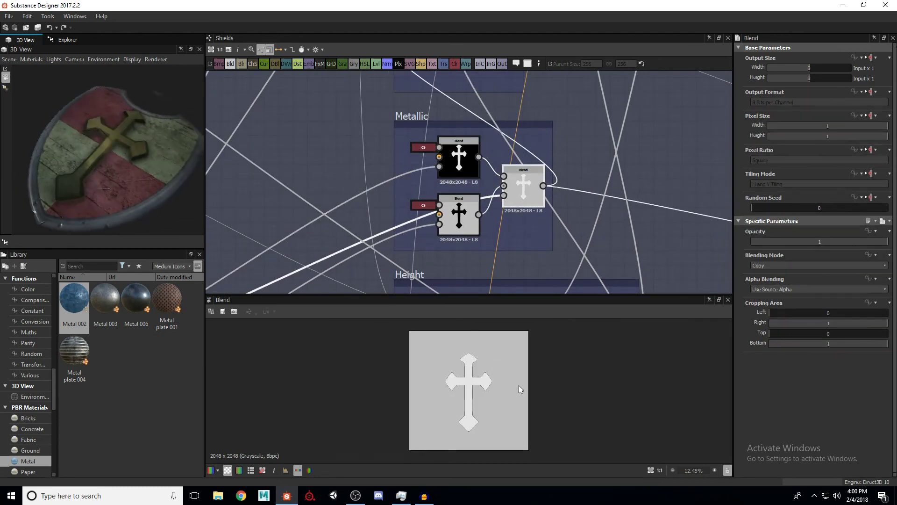
Trace the Metallic Blend into the Roughness frame's Invert Grayscale and inspect the Roughness Blend of the wood and cross
scroll(509, 189, down, 2)
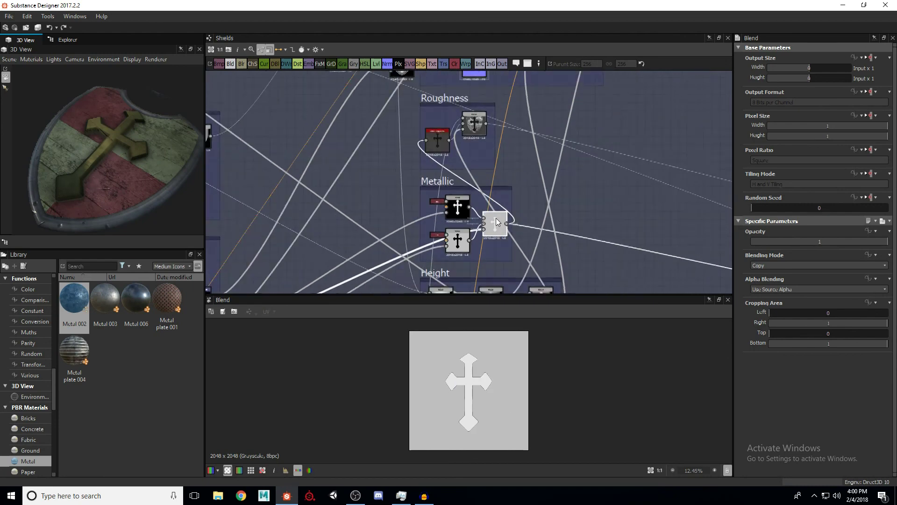
scroll(500, 188, down, 2)
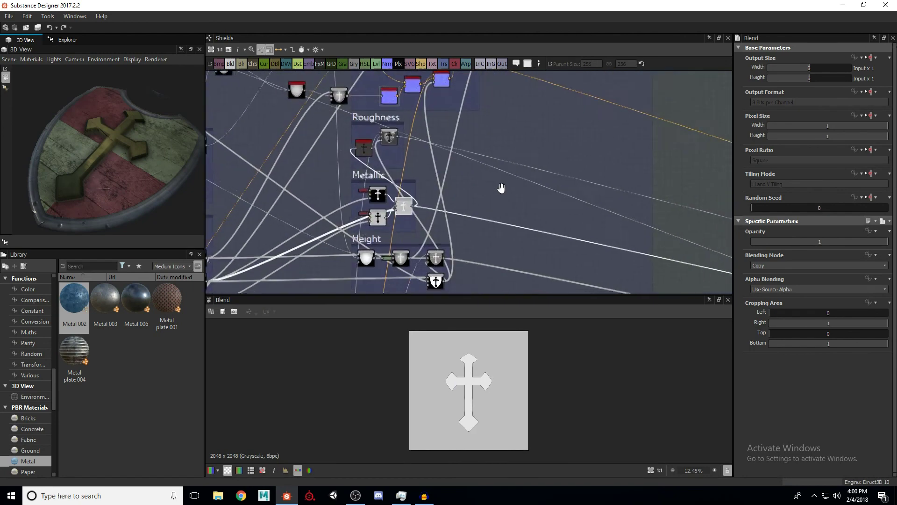
scroll(486, 208, up, 1)
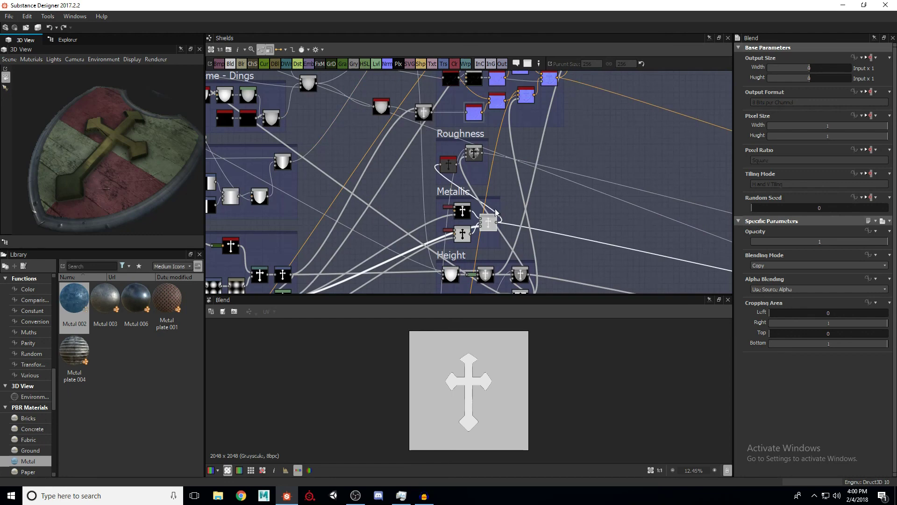
scroll(470, 178, up, 3)
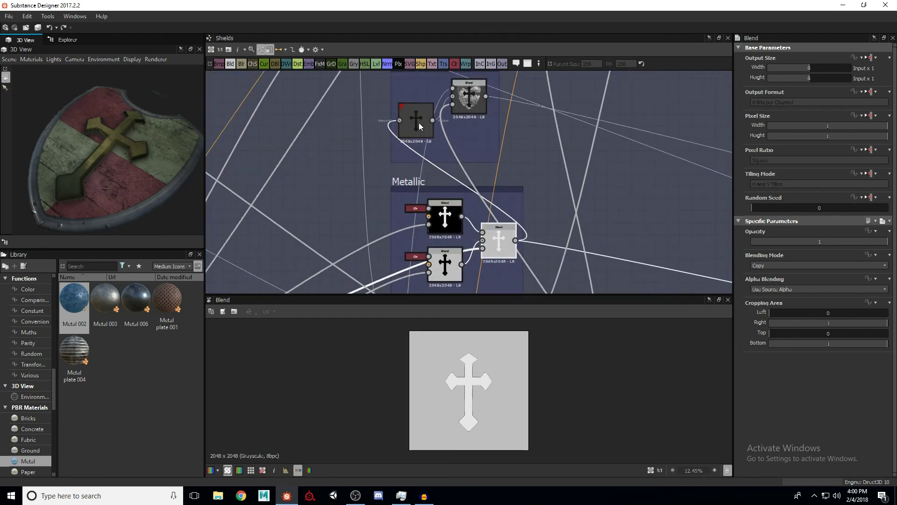
click(419, 123)
scroll(423, 112, up, 2)
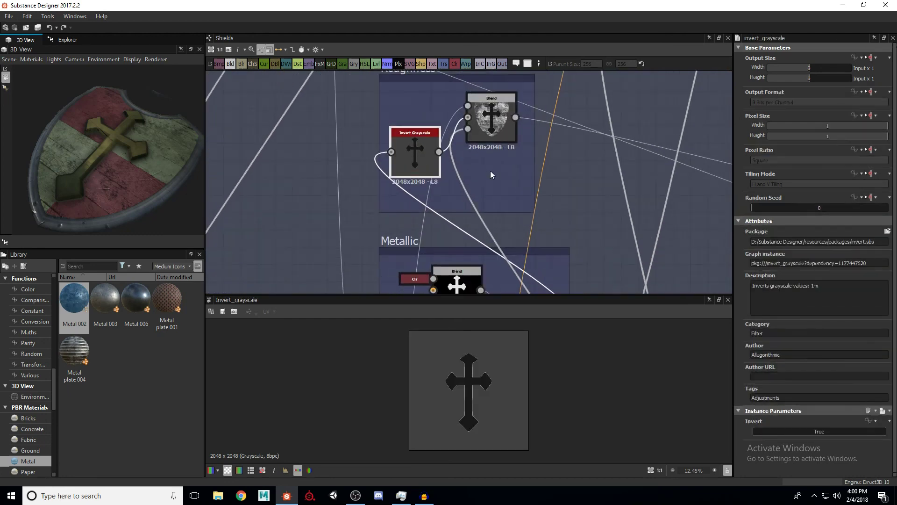
click(491, 127)
scroll(470, 370, up, 2)
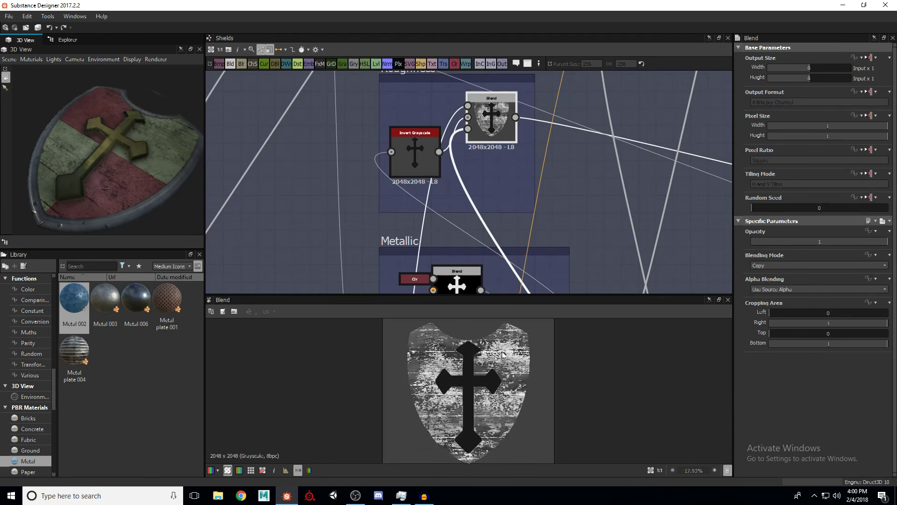
Inspect the Height frame's first bulge Blend, trace its incoming connections, and view the two Blends that follow it
scroll(447, 216, down, 5)
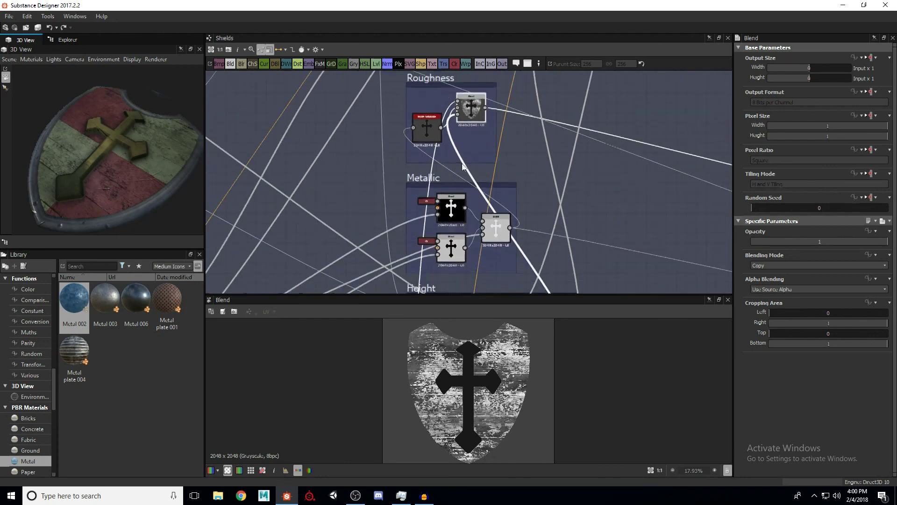
click(446, 212)
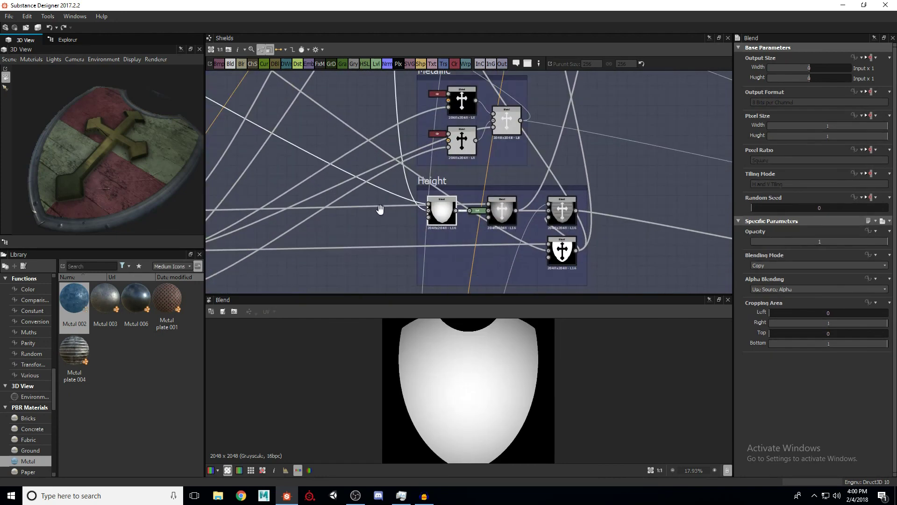
middle_drag(381, 206, 475, 195)
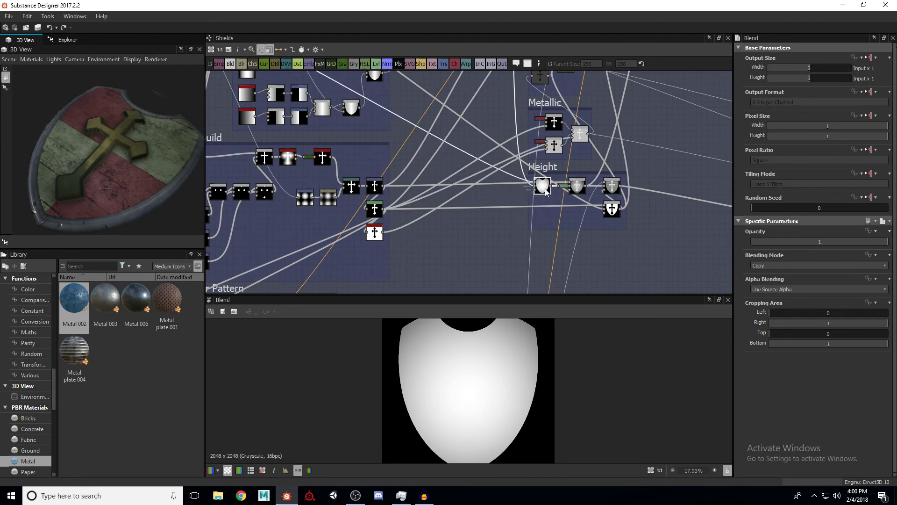
scroll(583, 194, up, 3)
double_click(573, 180)
double_click(633, 180)
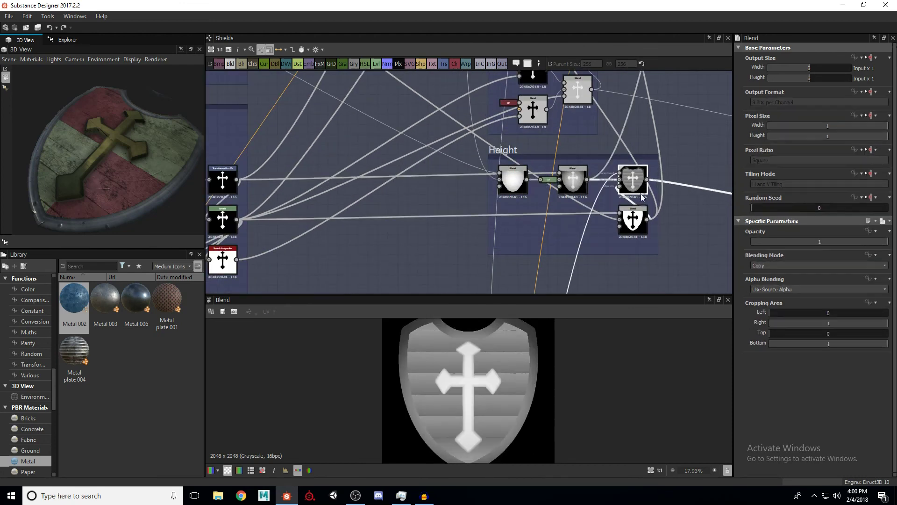
Move the shield-and-cross mask Blend beneath the Height frame's first Blend, and inspect its output and the final Height Blend
drag(636, 222, 527, 231)
double_click(527, 230)
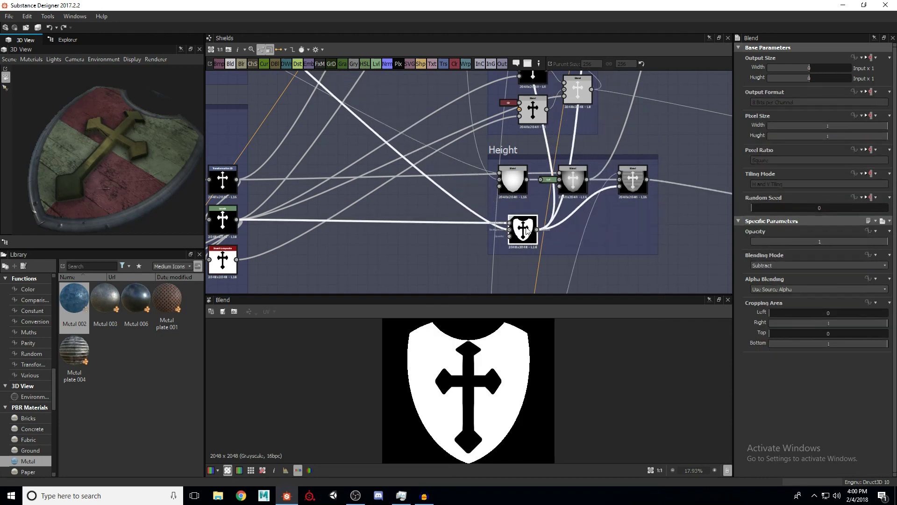
scroll(466, 382, down, 1)
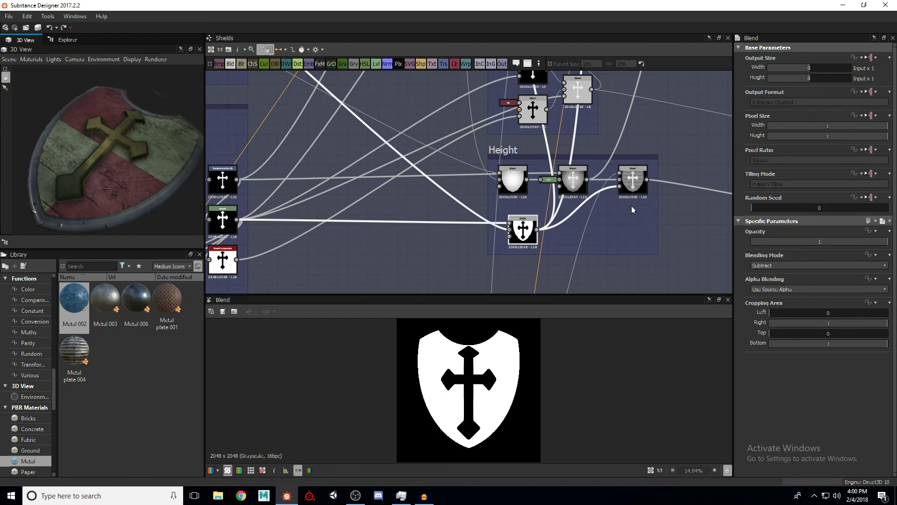
double_click(631, 179)
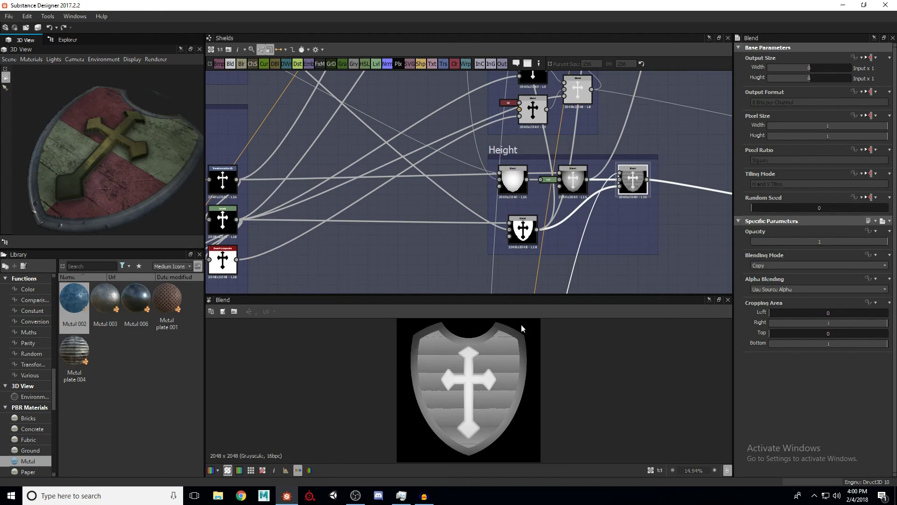
Follow the final Height Blend's connection across the graph and return to the Heater - Main Shape Build and Heater - Masks frames
middle_drag(626, 208, 532, 206)
scroll(532, 206, down, 4)
middle_drag(640, 197, 486, 179)
middle_drag(647, 192, 477, 175)
middle_drag(323, 190, 447, 190)
middle_drag(389, 135, 537, 195)
scroll(523, 185, up, 3)
scroll(538, 167, down, 5)
middle_drag(382, 174, 466, 174)
scroll(467, 173, up, 5)
click(395, 120)
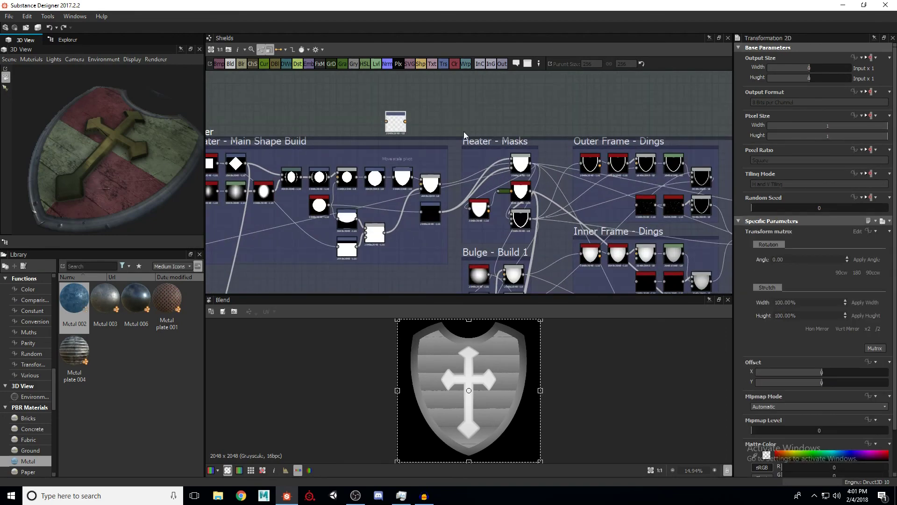
click(476, 118)
Review the heater section's frames from the shape and cross builds through to Diffuse, Normal and Dirt
scroll(453, 144, down, 6)
scroll(451, 143, down, 3)
middle_drag(520, 206, 424, 195)
scroll(506, 156, down, 4)
scroll(447, 188, up, 4)
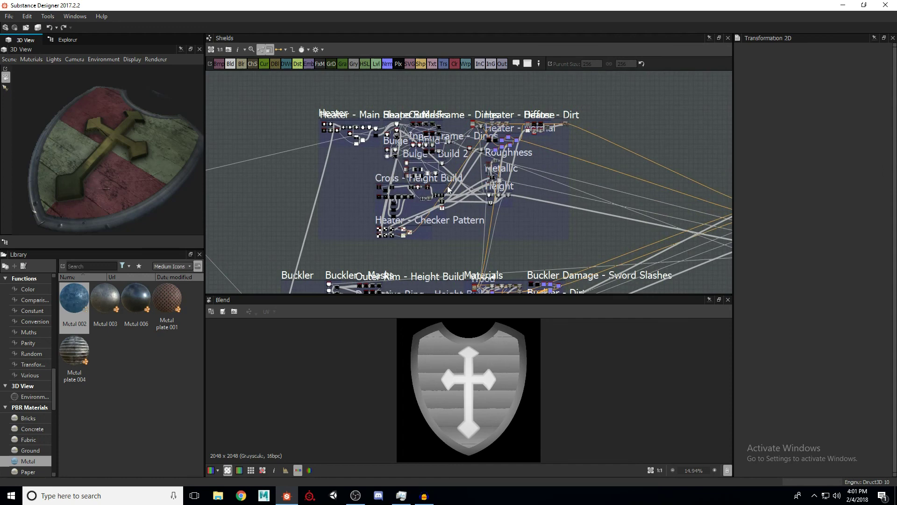
scroll(448, 188, up, 1)
scroll(429, 176, up, 3)
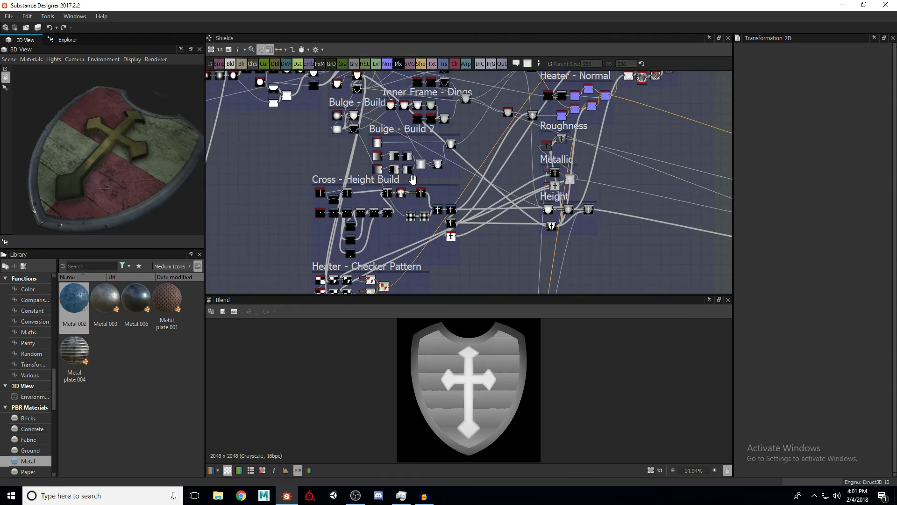
scroll(514, 154, down, 3)
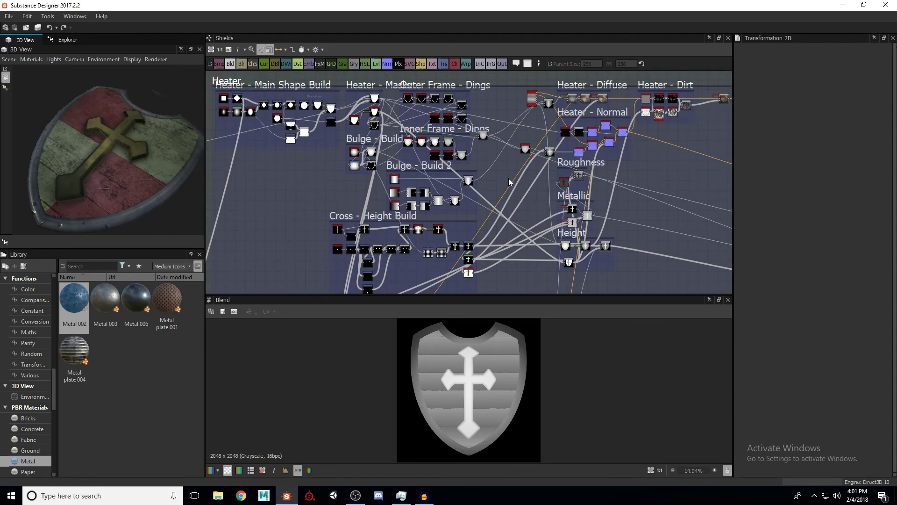
scroll(508, 179, up, 4)
middle_drag(678, 163, 543, 188)
scroll(394, 158, up, 1)
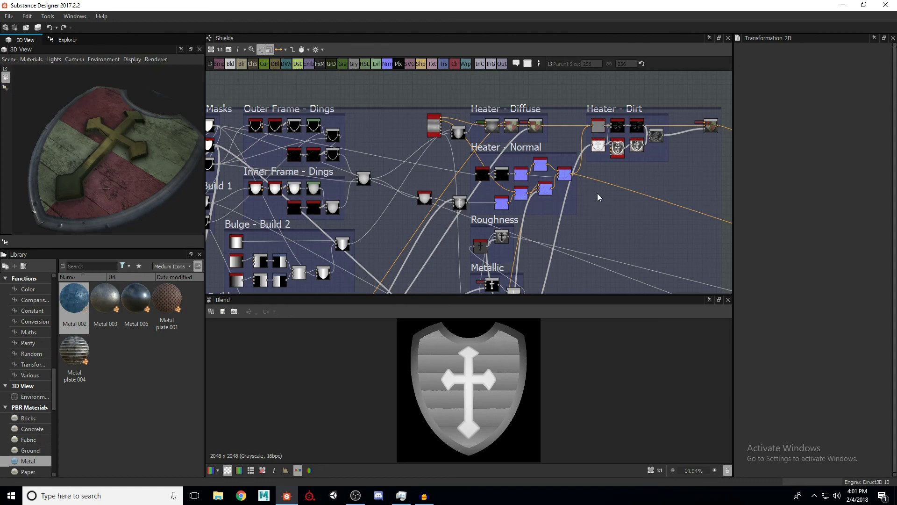
middle_drag(641, 194, 578, 183)
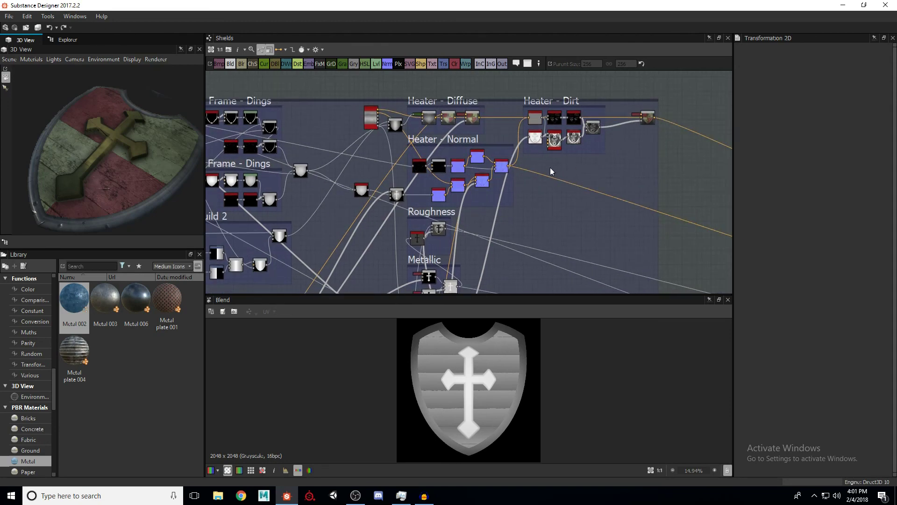
Examine the overall heater graph against the shield in the 3D view, rotating the model to see it from different angles
scroll(551, 167, down, 4)
middle_drag(367, 187, 433, 41)
mouse_move(523, 175)
middle_down()
mouse_move(511, 203)
mouse_move(532, 150)
mouse_move(510, 187)
middle_up()
scroll(452, 206, up, 1)
middle_drag(452, 206, 327, 201)
scroll(505, 185, down, 3)
drag(138, 157, 135, 185)
scroll(537, 230, down, 4)
scroll(504, 159, up, 5)
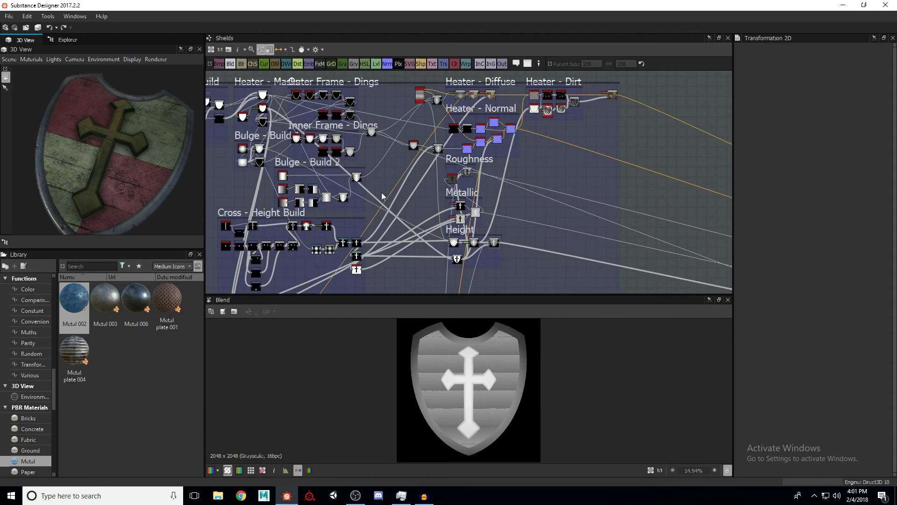
drag(137, 180, 142, 152)
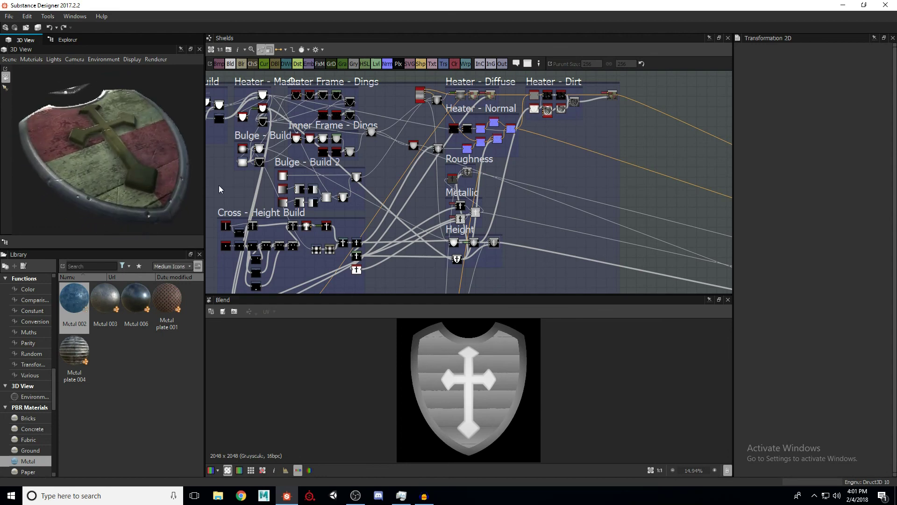
Examine the complete graph with the Heater, Buckler and Reference sections, and rotate the 3D shield for a final look
scroll(552, 178, down, 5)
middle_drag(536, 185, 523, 139)
scroll(524, 138, up, 4)
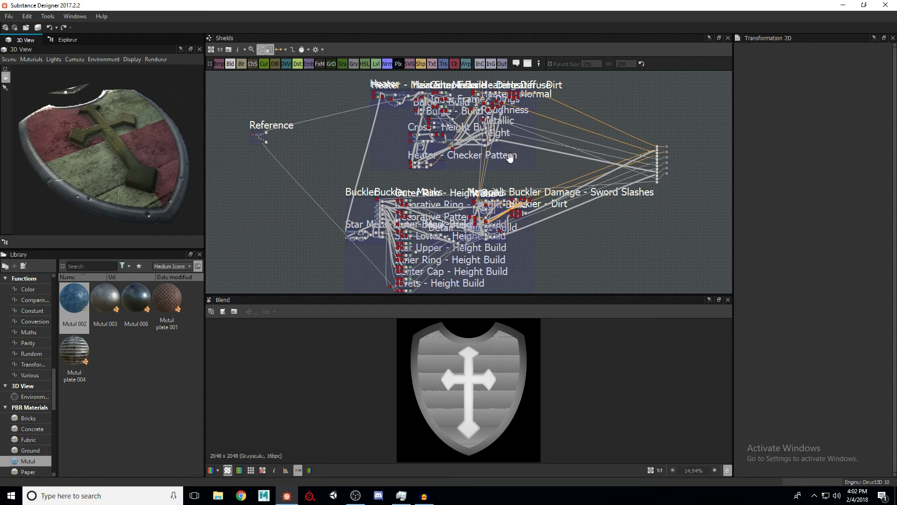
drag(199, 169, 170, 183)
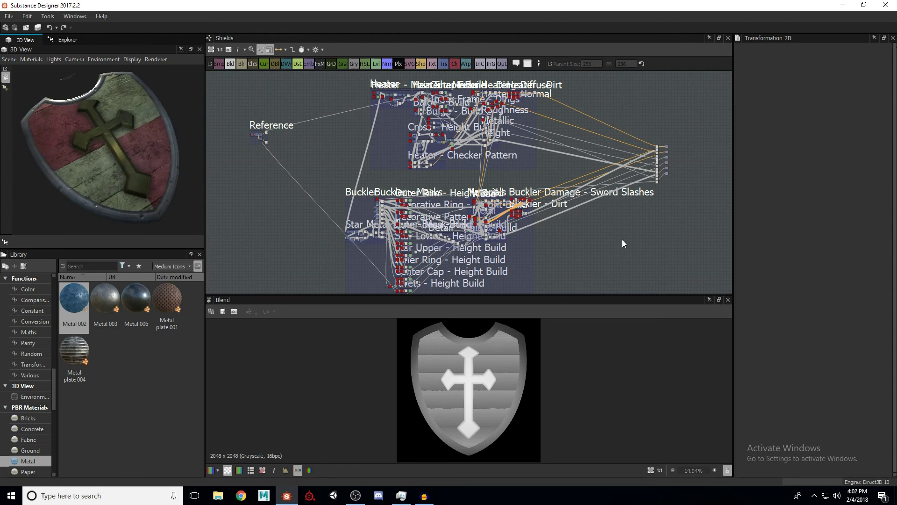
key(alt+Tab)
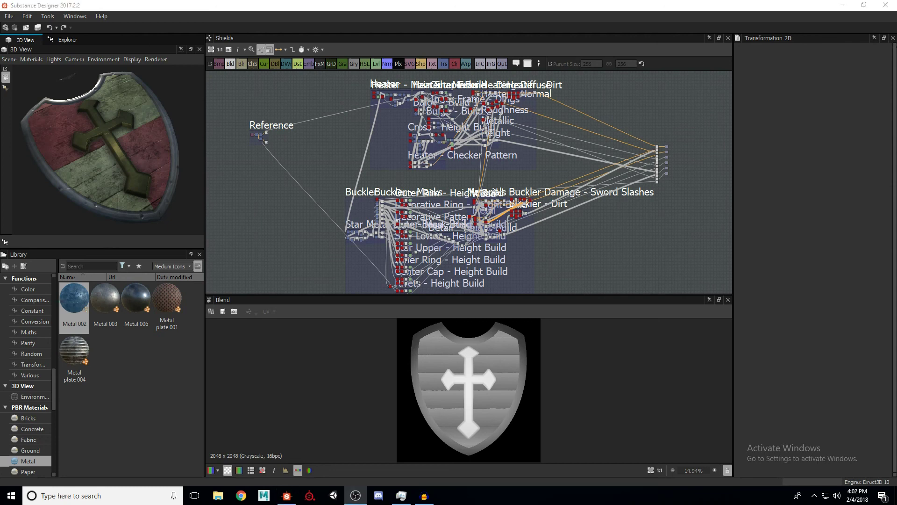